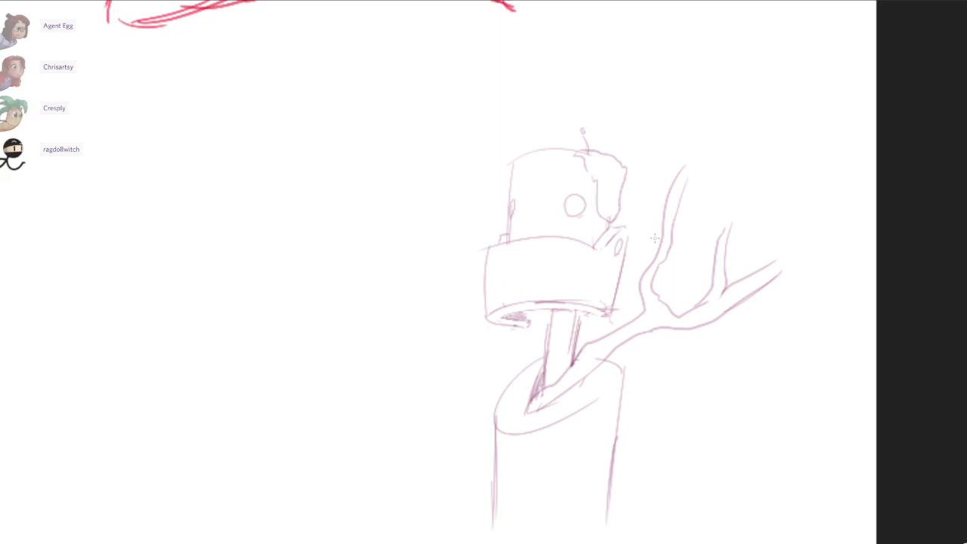
Sketch a forked tip on the upper tree branch and two cloud-shaped leaf canopies over the branches beside the robot head.
key(ctrl)
drag(695, 236, 709, 236)
drag(702, 235, 668, 316)
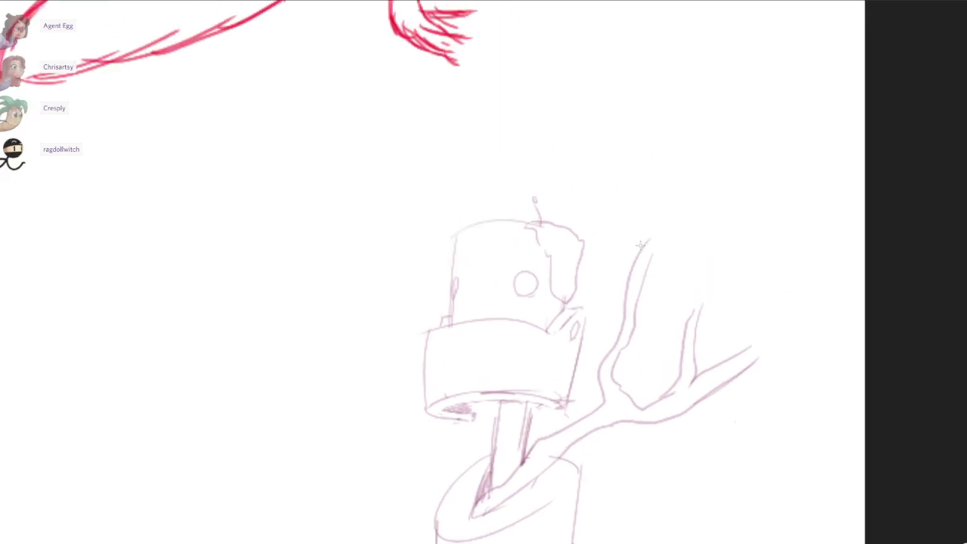
mouse_move(640, 244)
mouse_down()
mouse_move(614, 256)
mouse_move(758, 200)
mouse_move(756, 249)
mouse_move(648, 245)
mouse_move(662, 252)
mouse_up()
mouse_move(631, 313)
mouse_down()
mouse_move(700, 258)
mouse_move(630, 307)
mouse_up()
key(e)
mouse_move(680, 266)
mouse_down()
mouse_move(690, 256)
mouse_move(622, 346)
mouse_up()
key(e)
mouse_move(644, 246)
mouse_down()
mouse_move(688, 245)
mouse_move(632, 277)
mouse_move(641, 289)
mouse_up()
key(b)
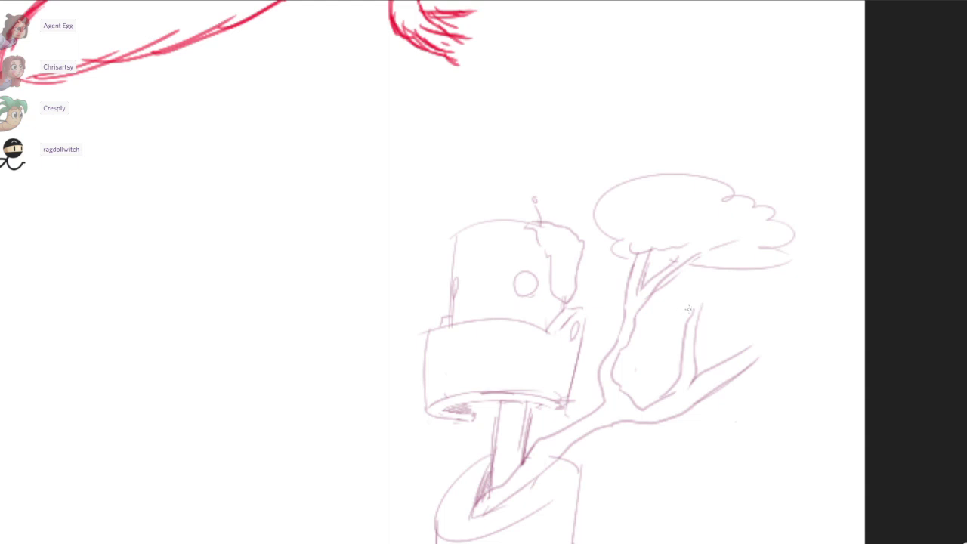
mouse_move(770, 258)
mouse_down()
mouse_move(827, 272)
mouse_move(803, 318)
mouse_move(751, 352)
mouse_up()
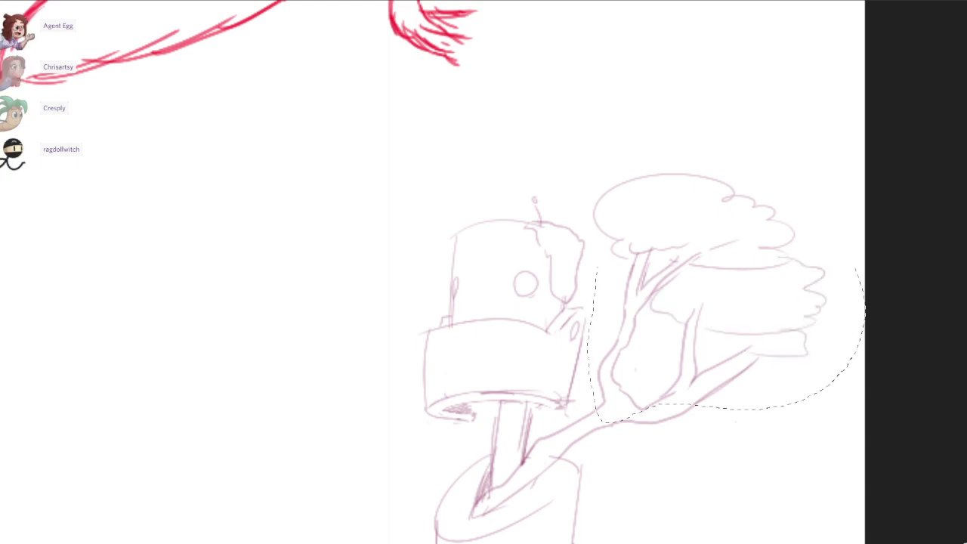
Select the tree's canopies and branches, scale them down and move them closer to the robot head.
drag(597, 265, 797, 134)
drag(710, 302, 691, 325)
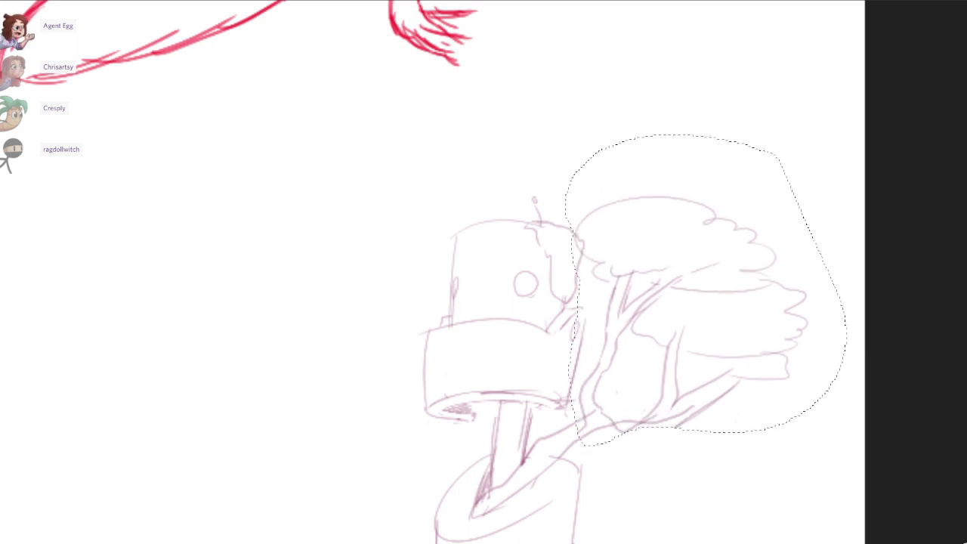
key(ctrl+z)
drag(737, 410, 734, 448)
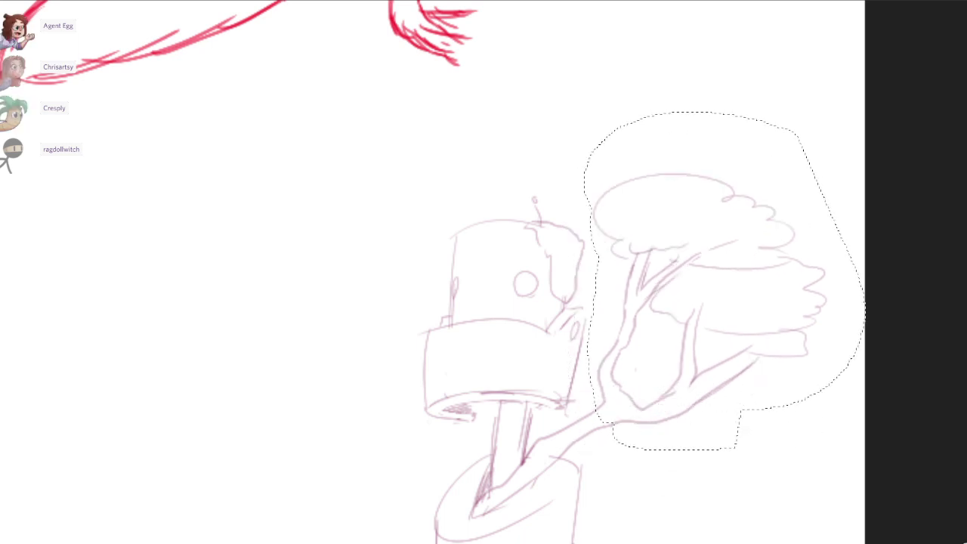
key(ctrl+t)
drag(866, 113, 821, 164)
drag(724, 280, 674, 335)
key(Return)
key(ctrl+d)
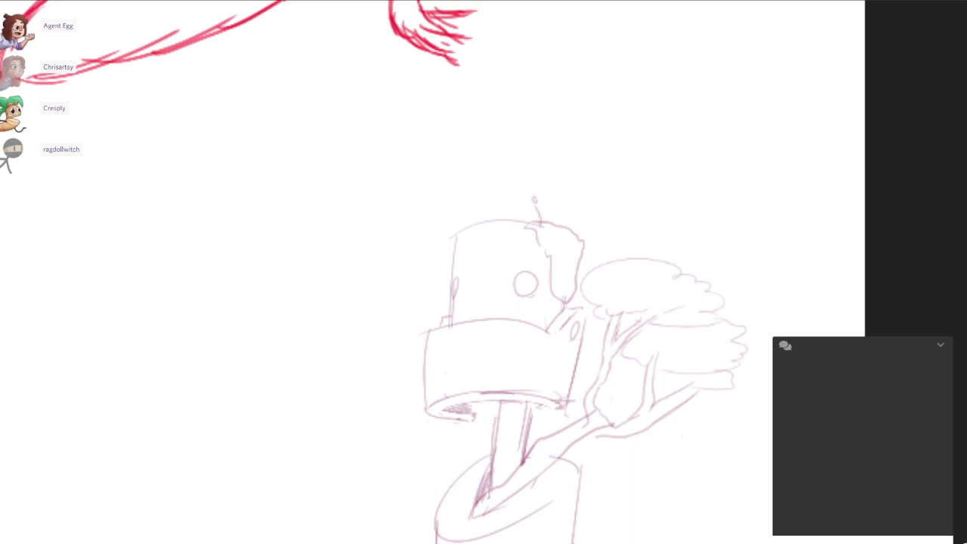
Move the whole robot and tree sketch to the lower-right corner of the canvas.
drag(529, 363, 559, 227)
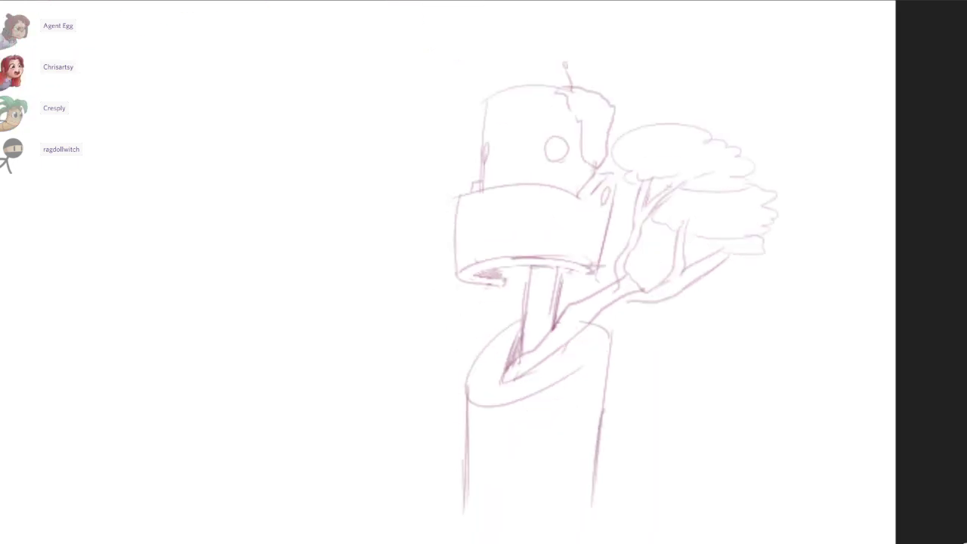
scroll(718, 348, down, 3)
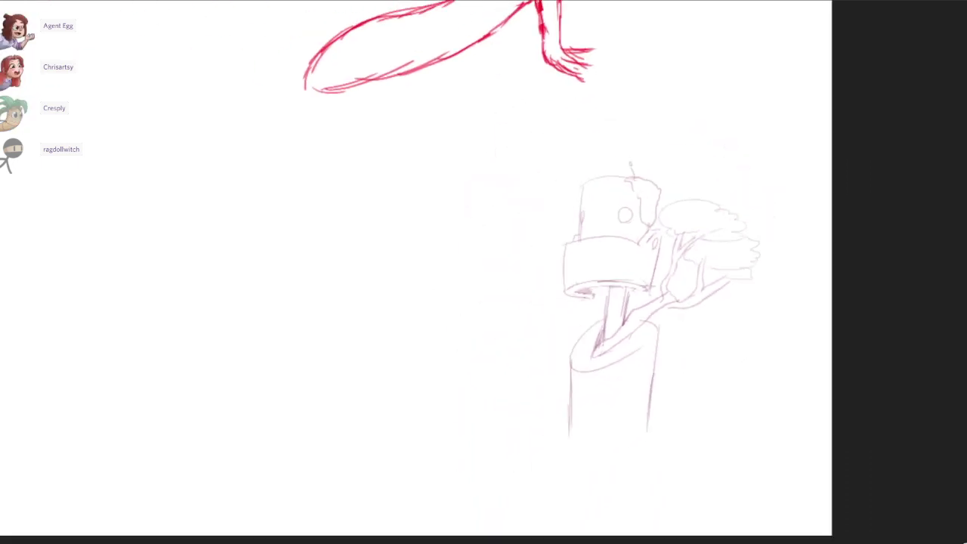
mouse_move(642, 302)
mouse_down()
mouse_move(719, 383)
mouse_move(696, 410)
mouse_up()
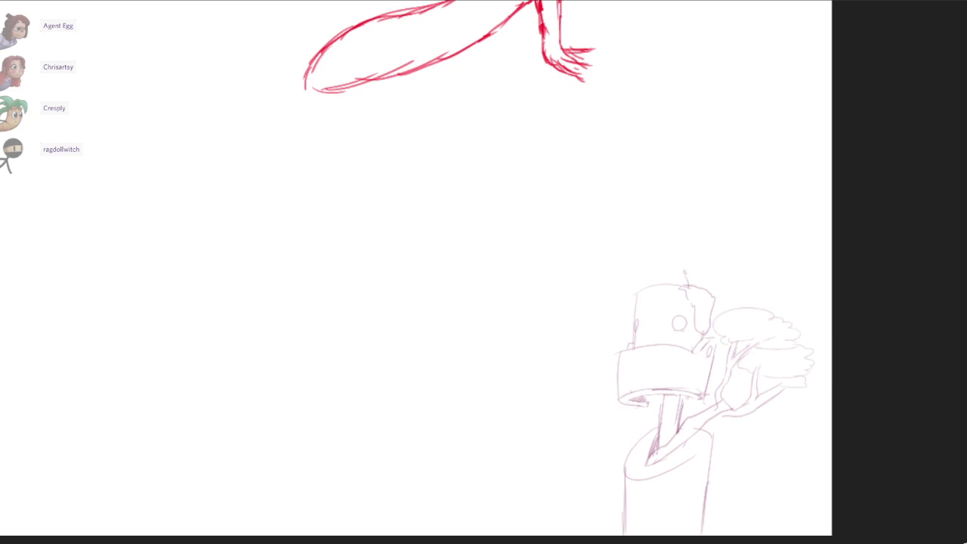
Try a tiny robot thumbnail in the empty canvas area, with a boxy head, protruding jaw, thin neck and tapered body.
scroll(477, 431, up, 2)
scroll(478, 446, up, 1)
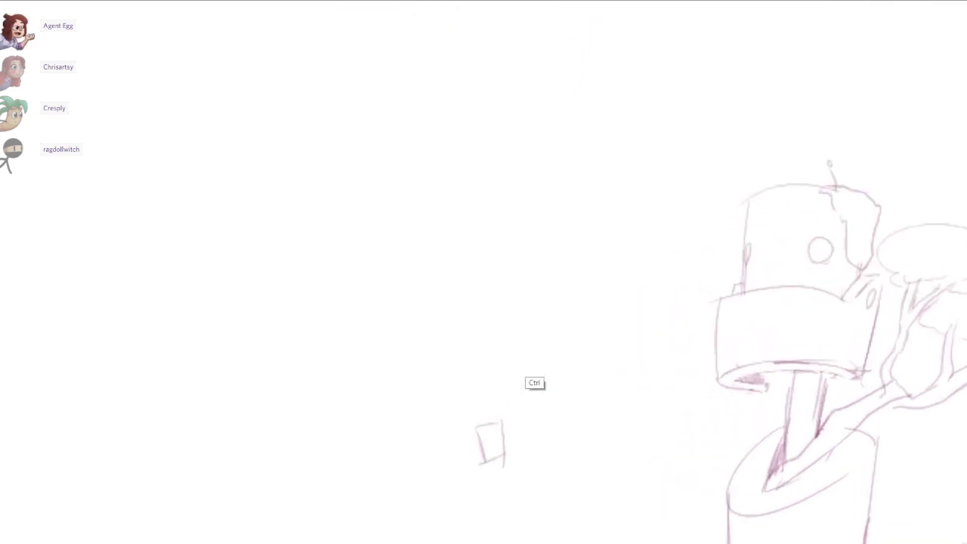
scroll(496, 410, up, 4)
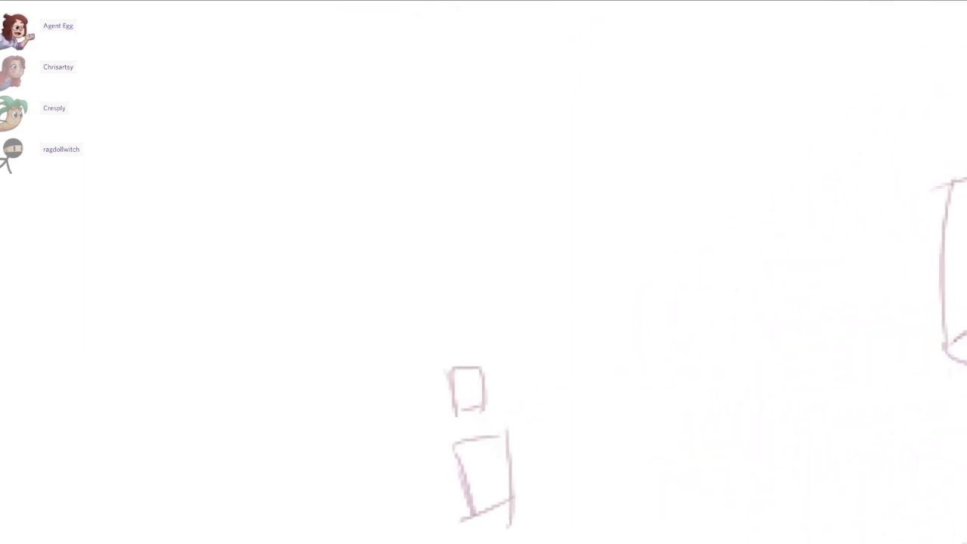
mouse_move(479, 402)
mouse_down()
mouse_move(503, 315)
mouse_move(487, 346)
mouse_move(516, 341)
mouse_up()
key(ctrl+z)
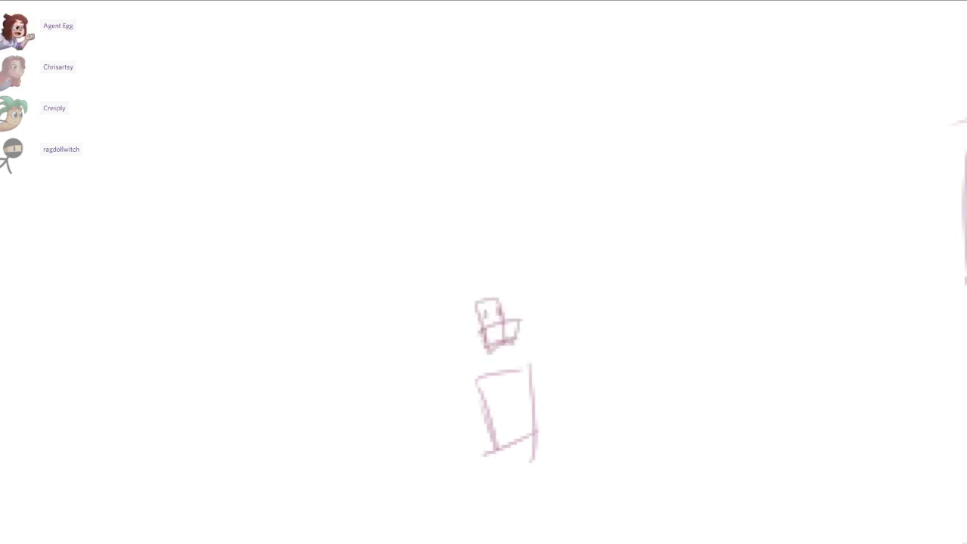
drag(539, 290, 529, 293)
drag(483, 353, 491, 372)
mouse_move(488, 351)
mouse_down()
mouse_move(495, 372)
mouse_move(469, 349)
mouse_move(478, 356)
mouse_up()
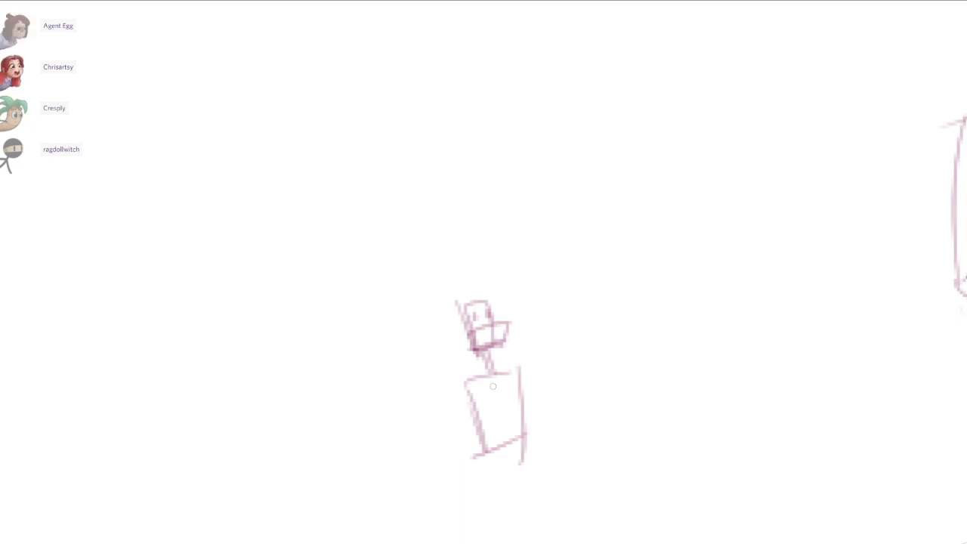
Delete the small robot thumbnail and clear the selection.
scroll(593, 328, down, 2)
drag(594, 328, 551, 331)
scroll(544, 346, down, 2)
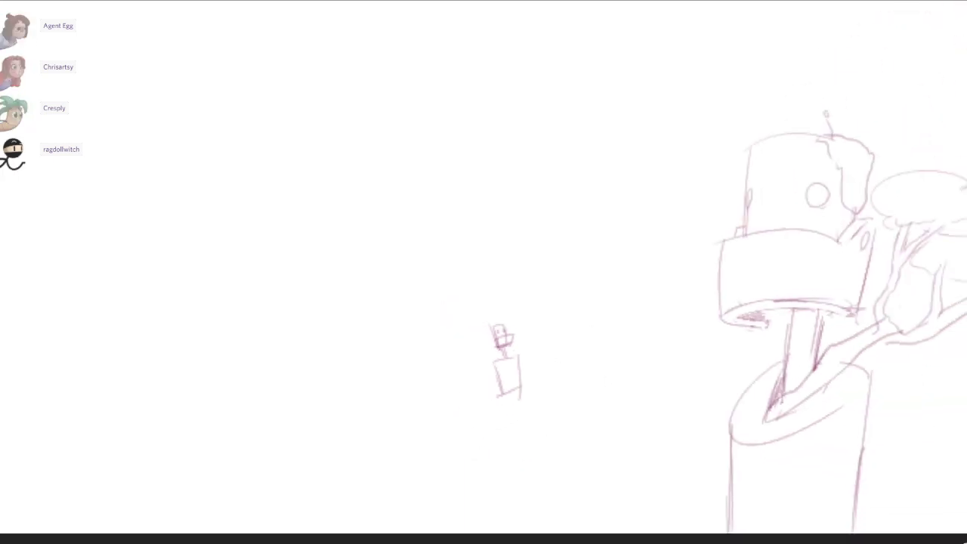
key(Delete)
key(ctrl+d)
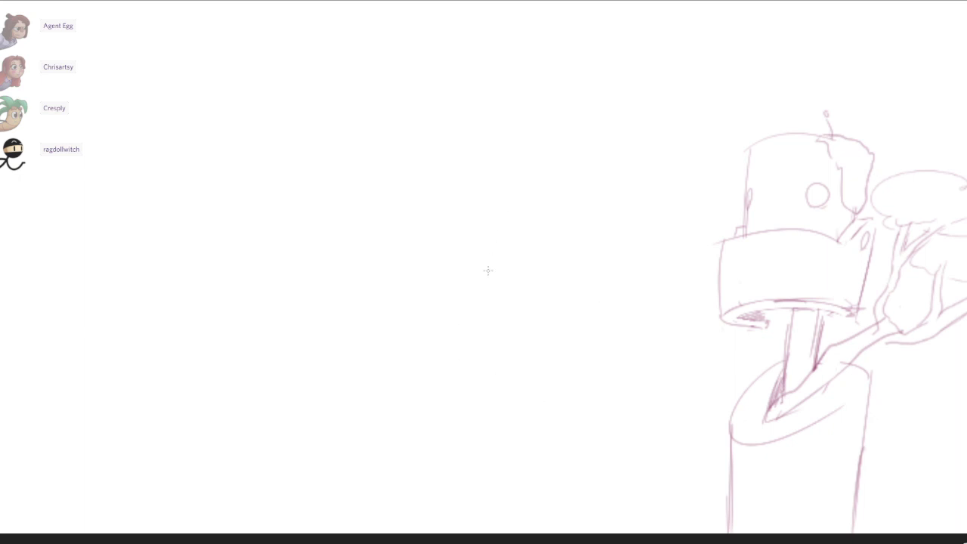
Try a larger blocky head outline with stepped corners and a double front edge beside the existing robot.
scroll(428, 276, down, 1)
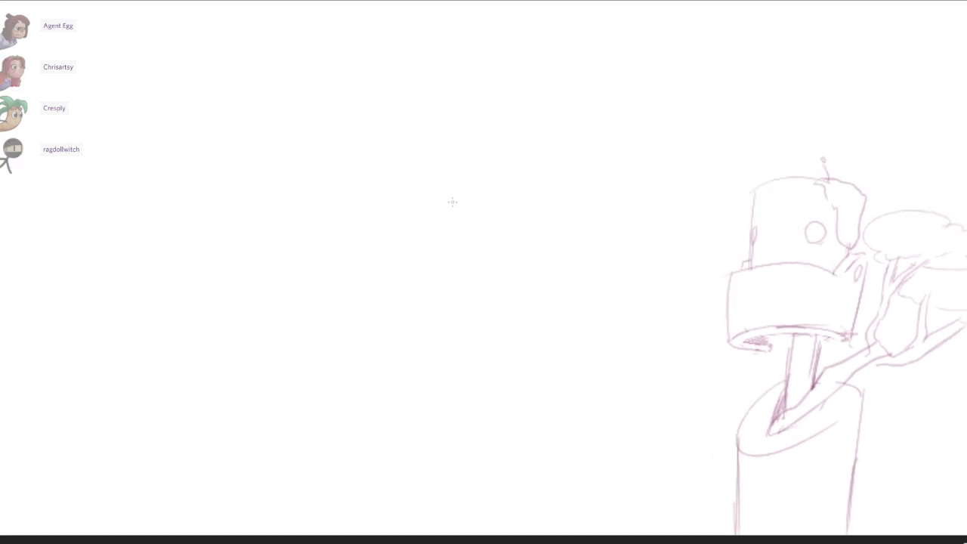
drag(455, 253, 527, 290)
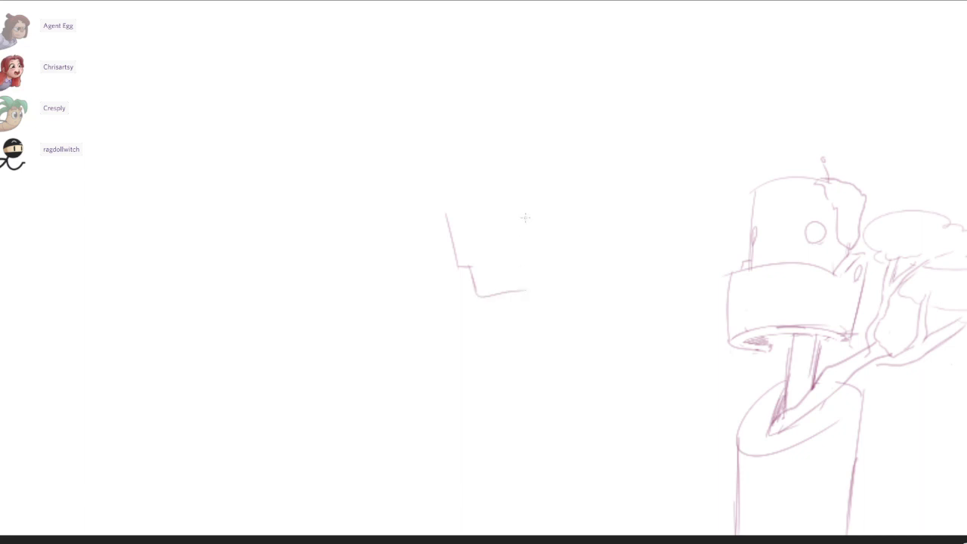
drag(537, 203, 546, 300)
key(ctrl+z)
drag(444, 214, 438, 190)
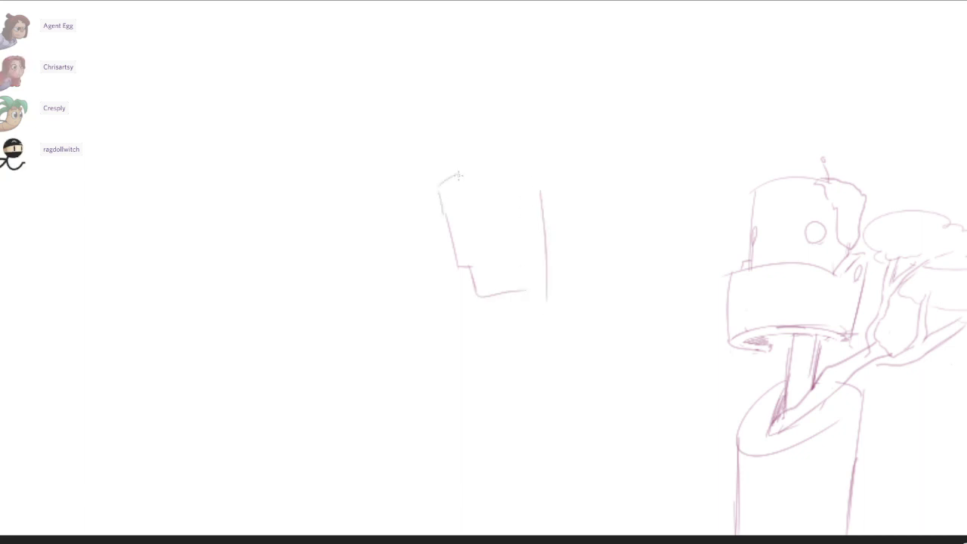
mouse_move(483, 157)
mouse_down()
mouse_move(522, 157)
mouse_move(542, 212)
mouse_up()
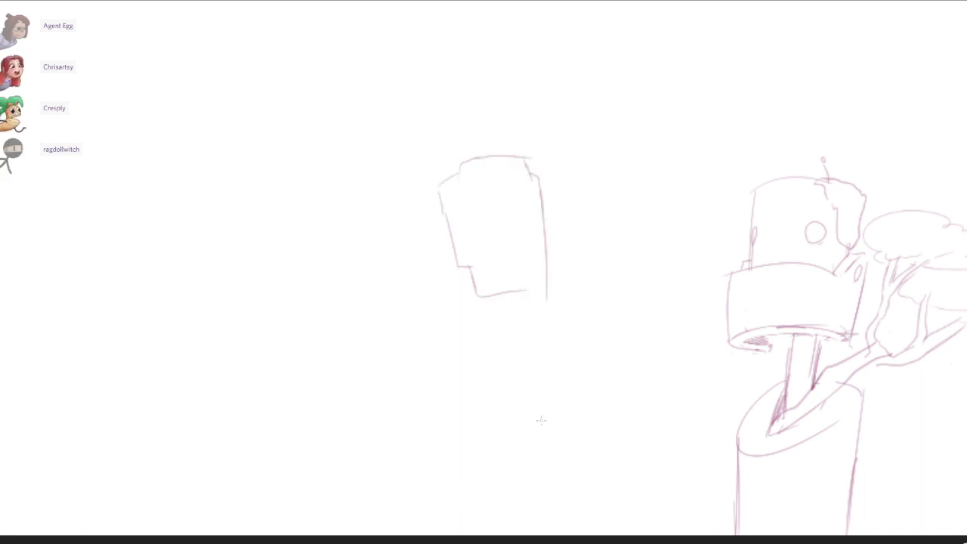
drag(446, 182, 465, 264)
mouse_move(456, 219)
mouse_down()
mouse_move(461, 258)
mouse_move(491, 308)
mouse_up()
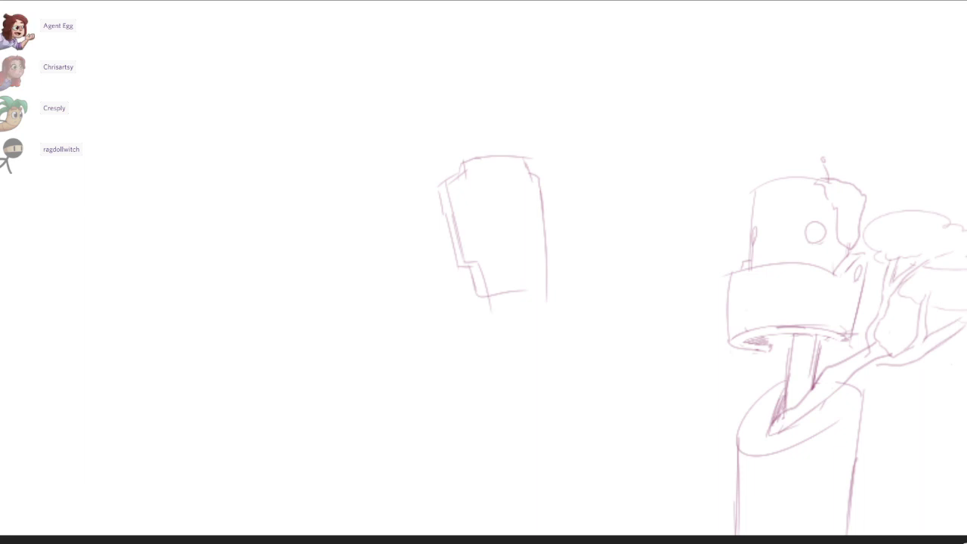
Select and delete the blocky head outline, clearing the selection.
key(l)
drag(580, 123, 592, 277)
key(Delete)
key(ctrl+d)
Sketch a new slanted head with light strokes for its curved front edge, parallel back edges and short base.
drag(421, 179, 436, 266)
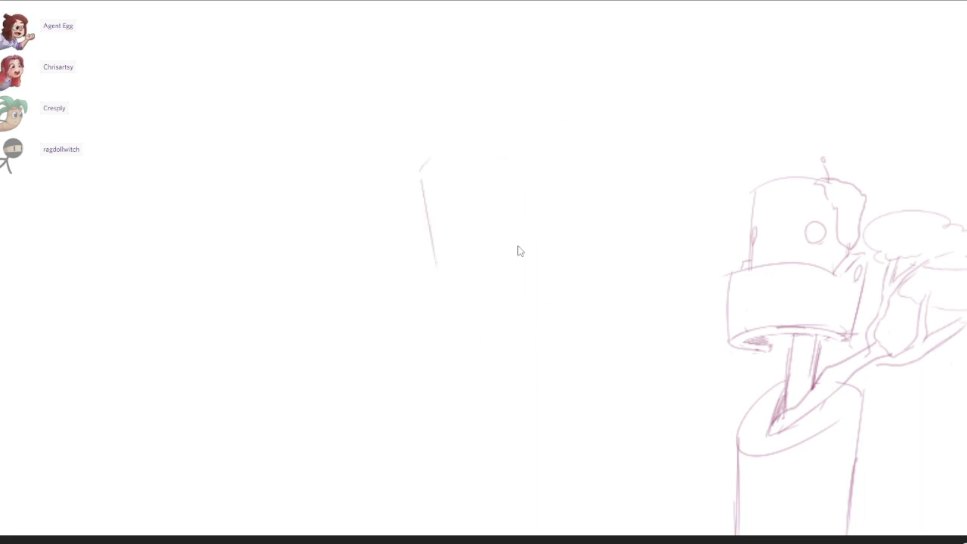
key(ctrl+z)
mouse_move(426, 181)
mouse_down()
mouse_move(447, 254)
mouse_move(434, 142)
mouse_up()
mouse_move(525, 149)
mouse_down()
mouse_move(533, 226)
mouse_move(550, 256)
mouse_up()
drag(449, 278, 502, 285)
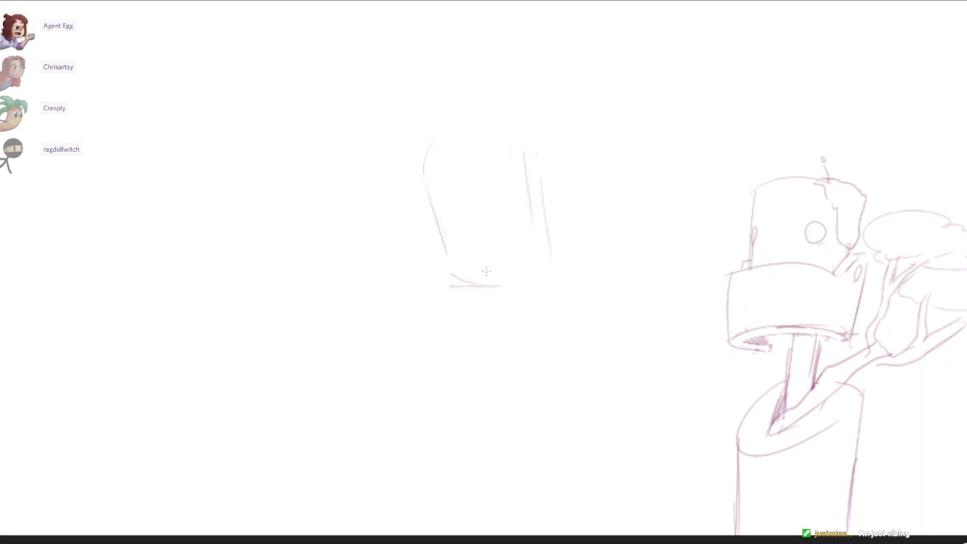
key(ctrl+z)
key(ctrl+z)
key(ctrl+z)
key(ctrl+z)
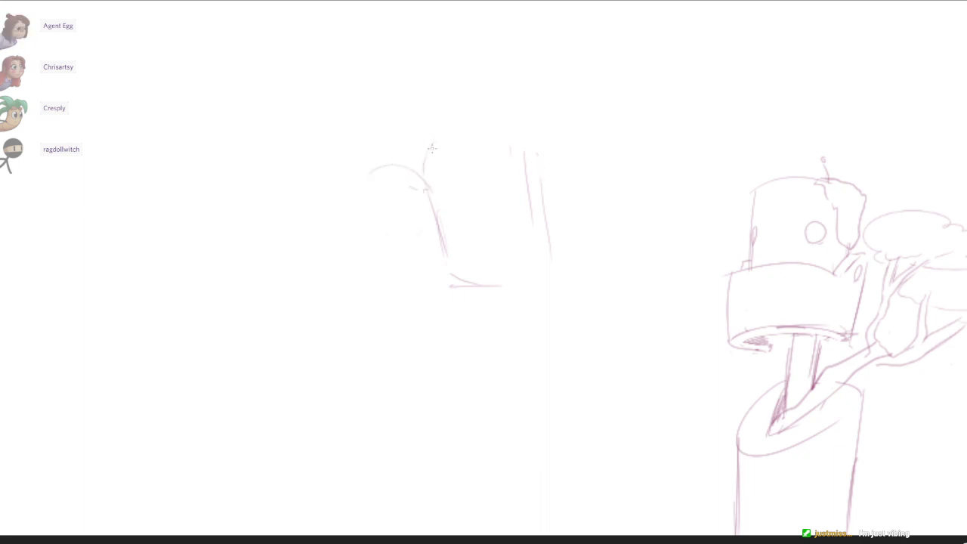
Sketch a face profile at the front of the head with a pointed nose, lips, chin and upturned tuft of hair.
drag(430, 142, 446, 145)
drag(443, 138, 415, 138)
mouse_move(375, 180)
mouse_down()
mouse_move(379, 208)
mouse_move(409, 226)
mouse_up()
key(ctrl+z)
key(ctrl+z)
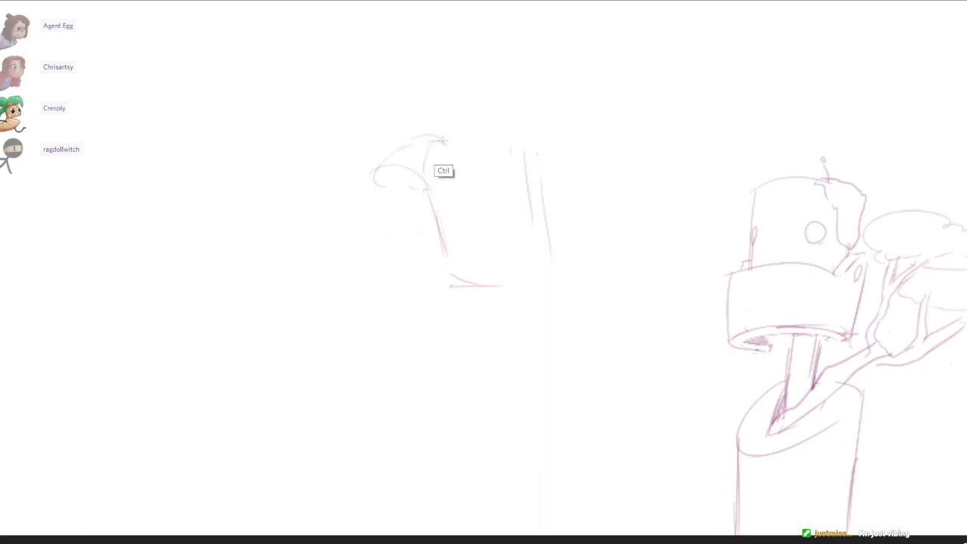
key(ctrl+z)
mouse_move(439, 137)
mouse_down()
mouse_move(400, 121)
mouse_move(417, 155)
mouse_move(376, 173)
mouse_move(404, 189)
mouse_move(401, 207)
mouse_up()
key(e)
key(b)
drag(398, 227, 436, 219)
drag(447, 138, 463, 135)
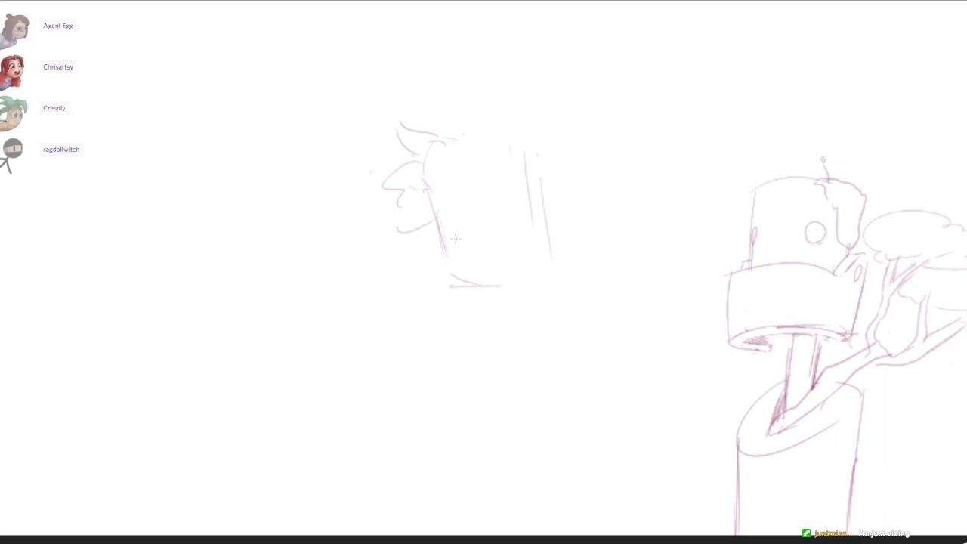
Sketch a narrow neck with two parallel lines below the head and an elliptical collar at its base.
drag(431, 229, 431, 272)
drag(438, 244, 456, 324)
key(ctrl+z)
key(ctrl+z)
drag(473, 274, 484, 336)
drag(495, 281, 512, 333)
key(ctrl+z)
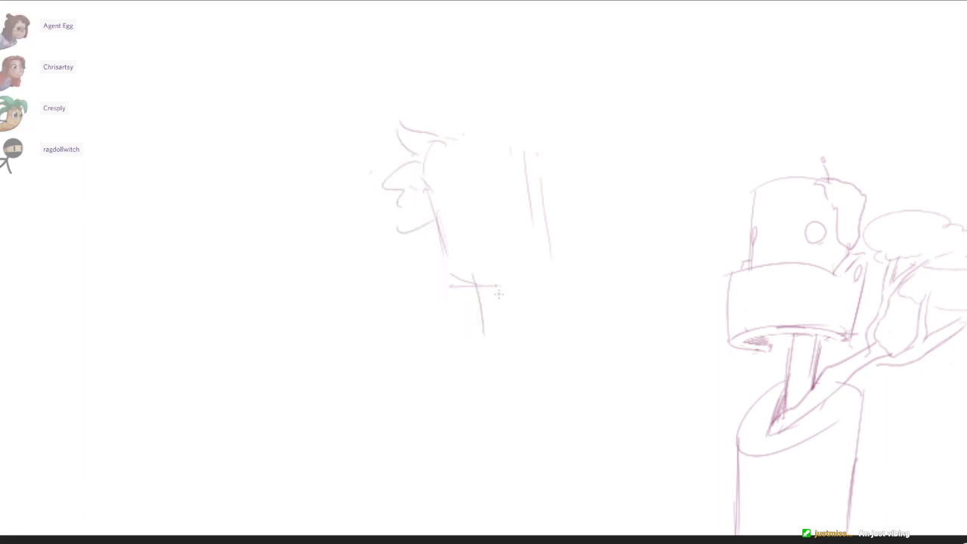
drag(495, 284, 508, 337)
drag(498, 346, 491, 353)
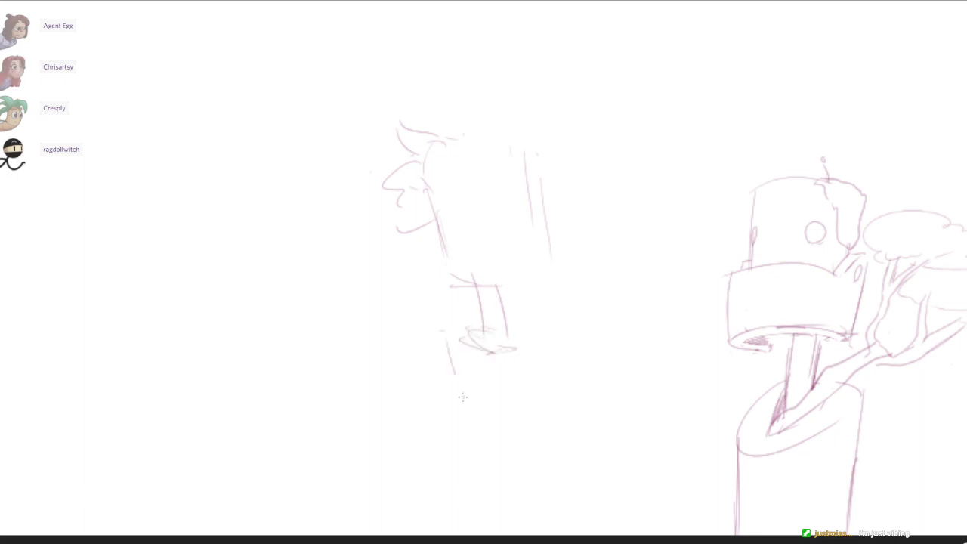
Sketch a long slanted back line below the collar and a curved shoulder extending forward from the neck.
drag(463, 396, 464, 399)
key(ctrl+z)
mouse_move(497, 362)
mouse_down()
mouse_move(517, 479)
mouse_move(523, 444)
mouse_move(525, 479)
mouse_up()
key(ctrl+z)
key(ctrl+z)
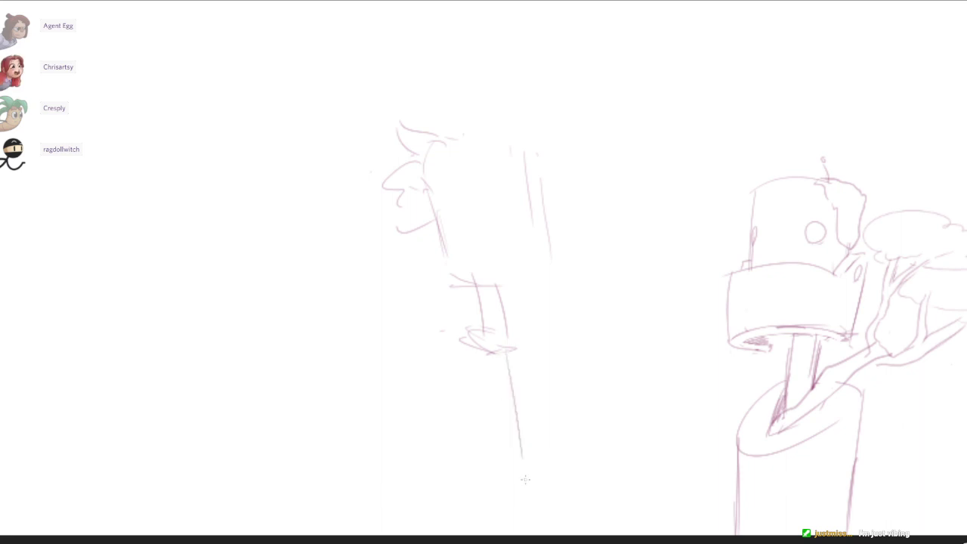
drag(499, 337, 432, 324)
mouse_move(482, 315)
mouse_down()
mouse_move(426, 309)
mouse_move(413, 321)
mouse_move(415, 344)
mouse_up()
drag(408, 321, 429, 447)
key(ctrl+z)
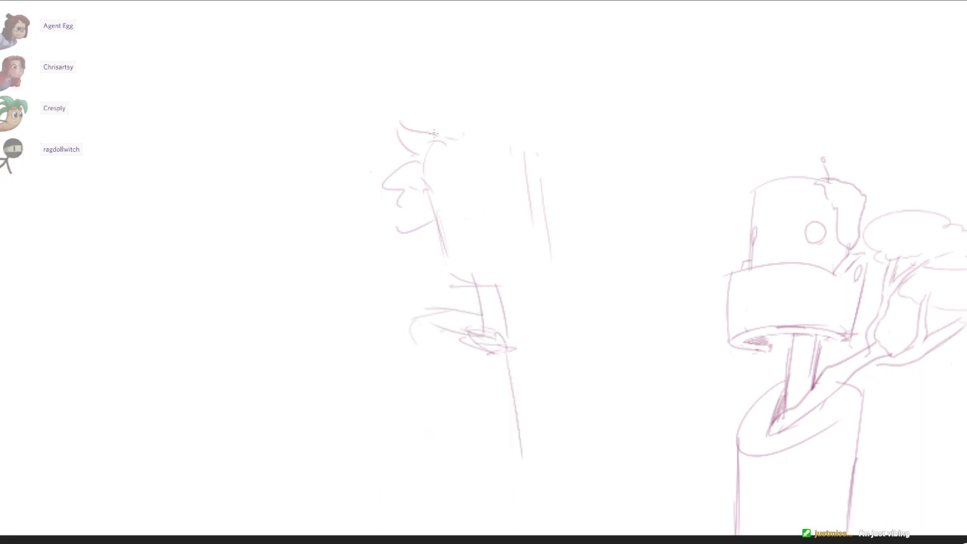
Close the boxy head outline with a top edge, firmer sides and a back panel that reaches below the base.
drag(440, 142, 455, 197)
key(ctrl+z)
drag(482, 151, 510, 265)
key(ctrl+z)
key(ctrl+z)
mouse_move(444, 159)
mouse_down()
mouse_move(482, 149)
mouse_move(547, 253)
mouse_up()
drag(429, 187, 449, 270)
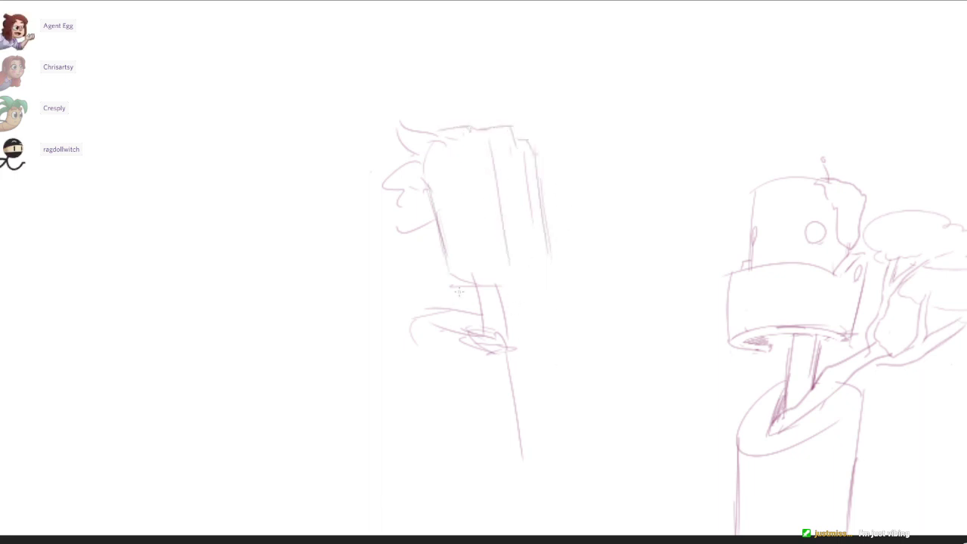
drag(505, 282, 516, 310)
mouse_move(545, 246)
mouse_down()
mouse_move(552, 302)
mouse_move(510, 317)
mouse_up()
key(ctrl+z)
Sketch an oval on the side of the head and rework it into an upright rectangular shape.
mouse_move(496, 154)
mouse_down()
mouse_move(509, 235)
mouse_move(486, 204)
mouse_up()
key(ctrl+z)
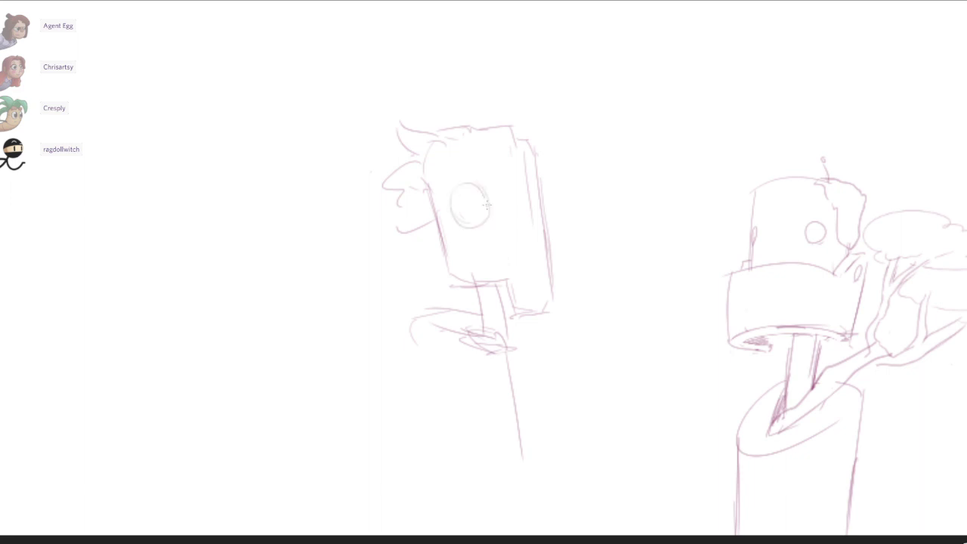
scroll(528, 205, up, 1)
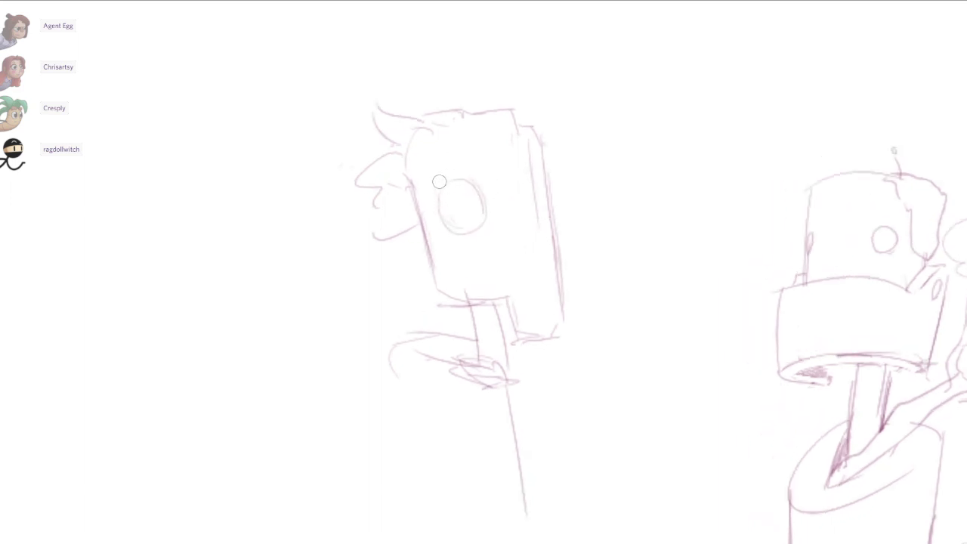
drag(441, 178, 446, 233)
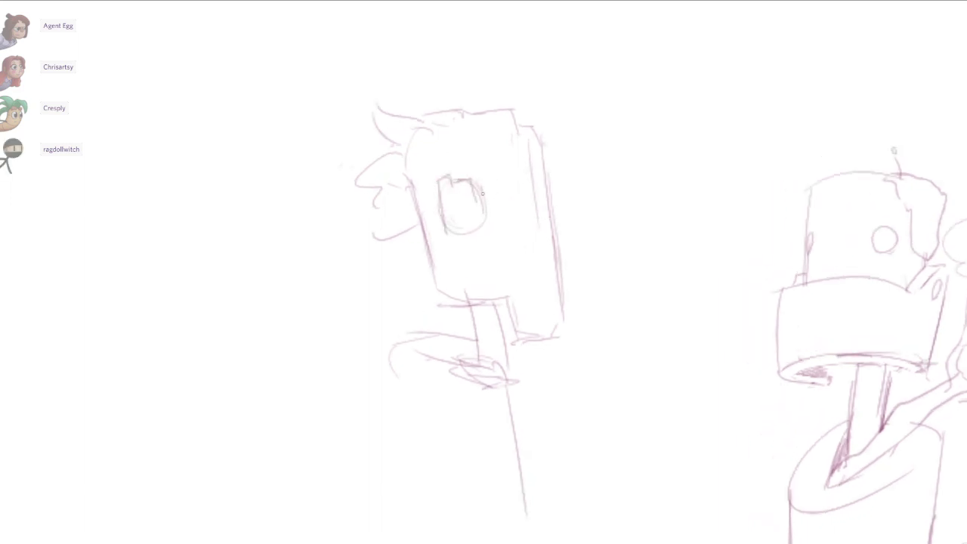
drag(483, 193, 488, 237)
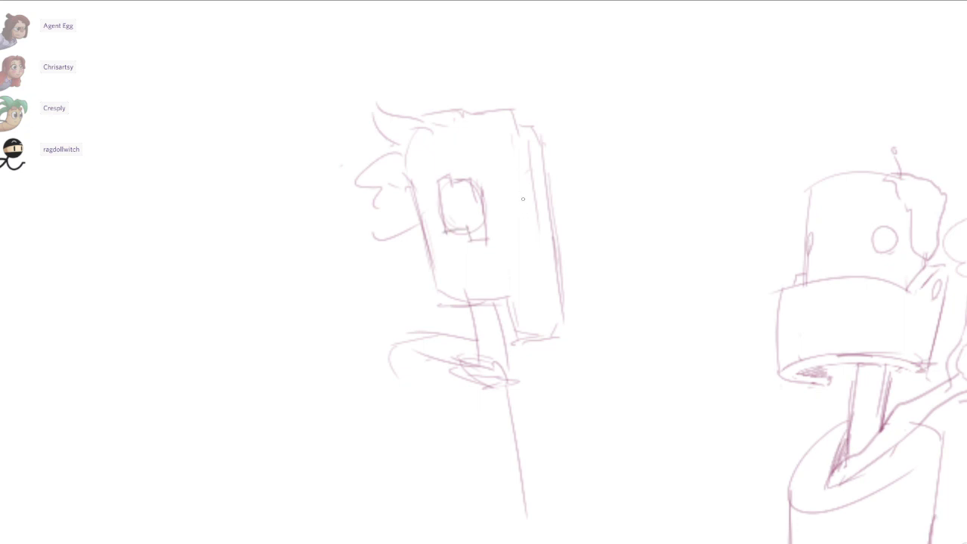
Draw a narrow vertical slot on the head's back panel and fill it with dark hatching.
mouse_move(519, 175)
mouse_down()
mouse_move(533, 243)
mouse_move(545, 233)
mouse_move(538, 215)
mouse_up()
key(e)
mouse_move(538, 171)
mouse_down()
mouse_move(549, 246)
mouse_move(538, 227)
mouse_up()
mouse_move(531, 184)
mouse_down()
mouse_move(537, 229)
mouse_move(529, 196)
mouse_up()
drag(526, 180, 534, 235)
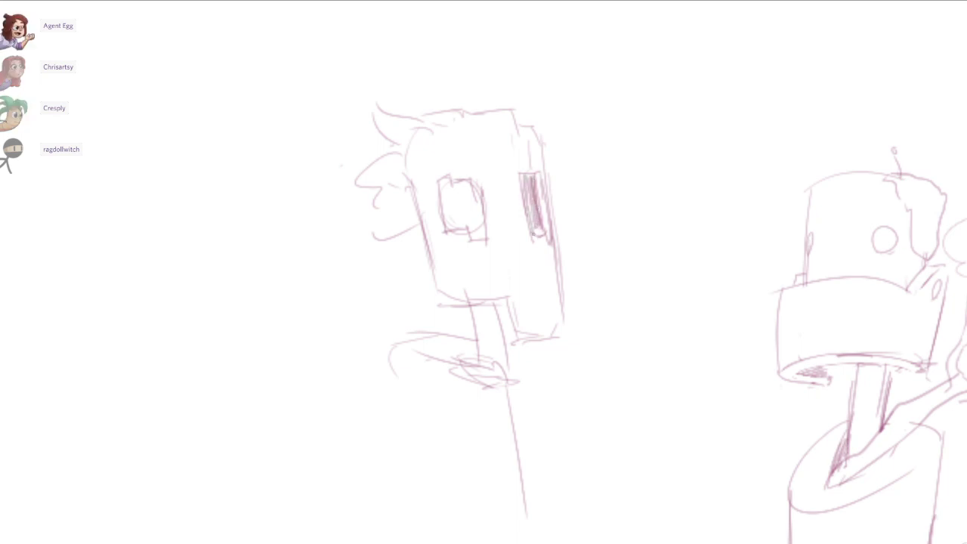
Hatch the rectangular eye socket on the head dark around a round pupil, and add a matching pupil in the back slot.
mouse_move(443, 175)
mouse_down()
mouse_move(450, 227)
mouse_move(476, 235)
mouse_up()
drag(471, 181, 480, 243)
drag(478, 189, 485, 244)
drag(462, 195, 464, 198)
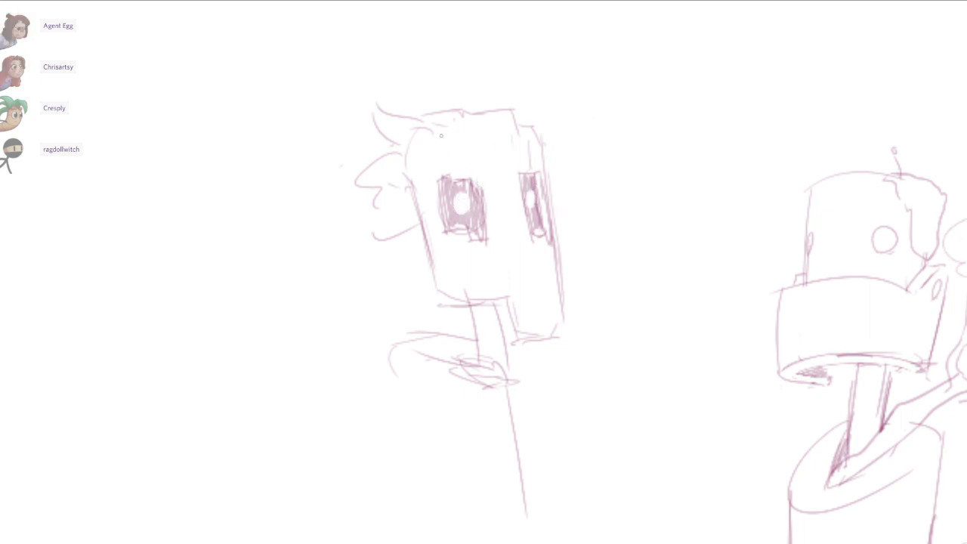
Draw long plank lines running down the head's side and firm up its front edge.
mouse_move(441, 114)
mouse_down()
mouse_move(450, 179)
mouse_move(467, 176)
mouse_move(508, 274)
mouse_up()
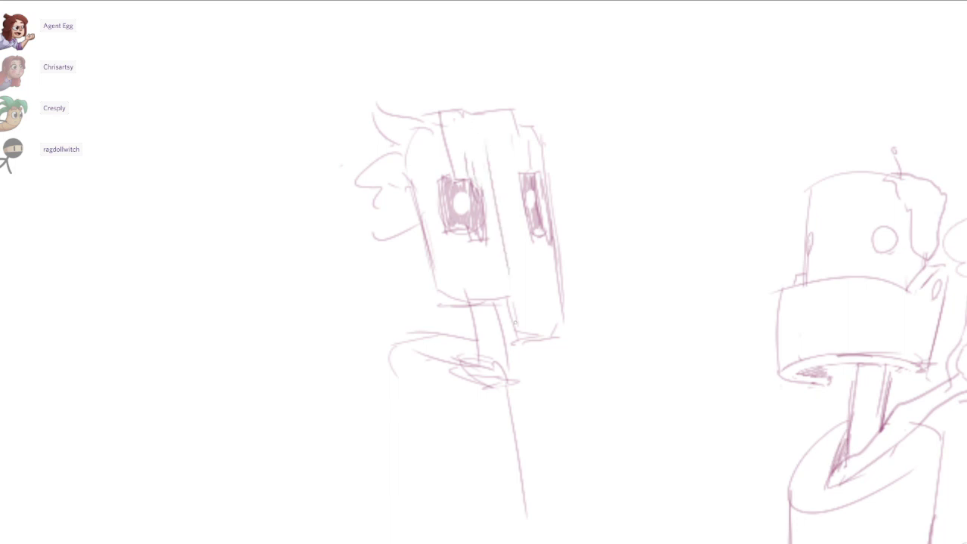
drag(514, 237, 521, 278)
key(ctrl+z)
drag(413, 132, 442, 275)
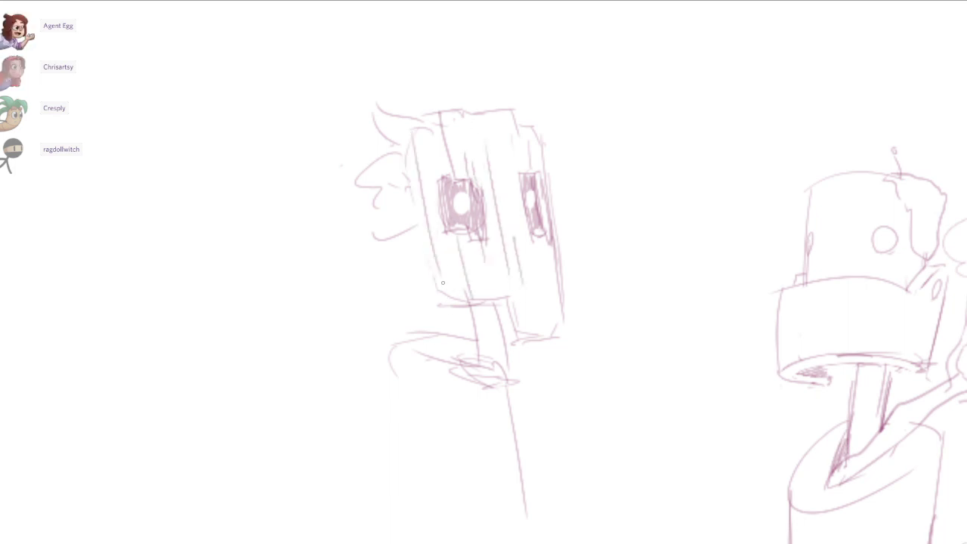
drag(408, 166, 435, 303)
drag(545, 255, 536, 247)
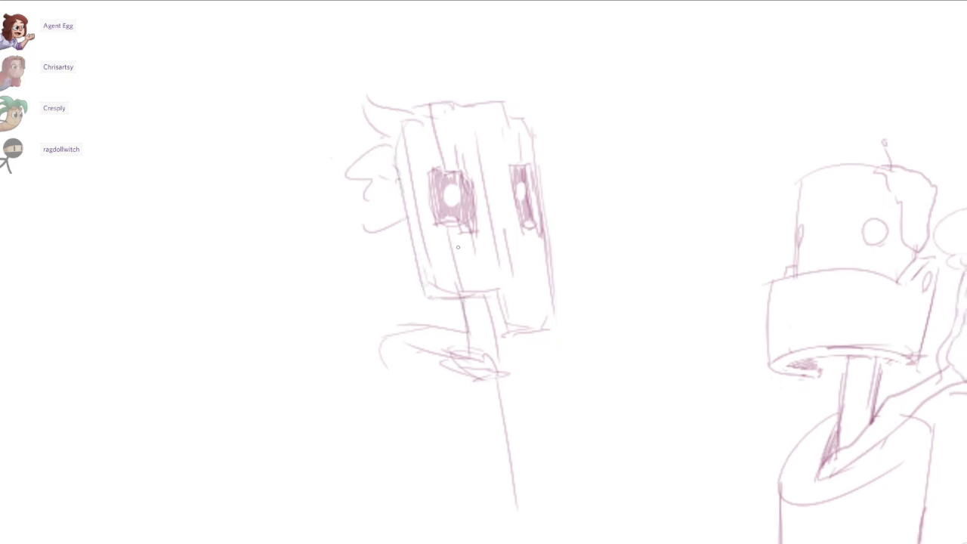
Sketch a curved jaw line sweeping from the head's lower front edge back under the base toward the neck.
drag(398, 220, 445, 323)
key(ctrl+z)
drag(410, 248, 478, 332)
key(ctrl+z)
drag(409, 258, 469, 334)
drag(536, 180, 521, 180)
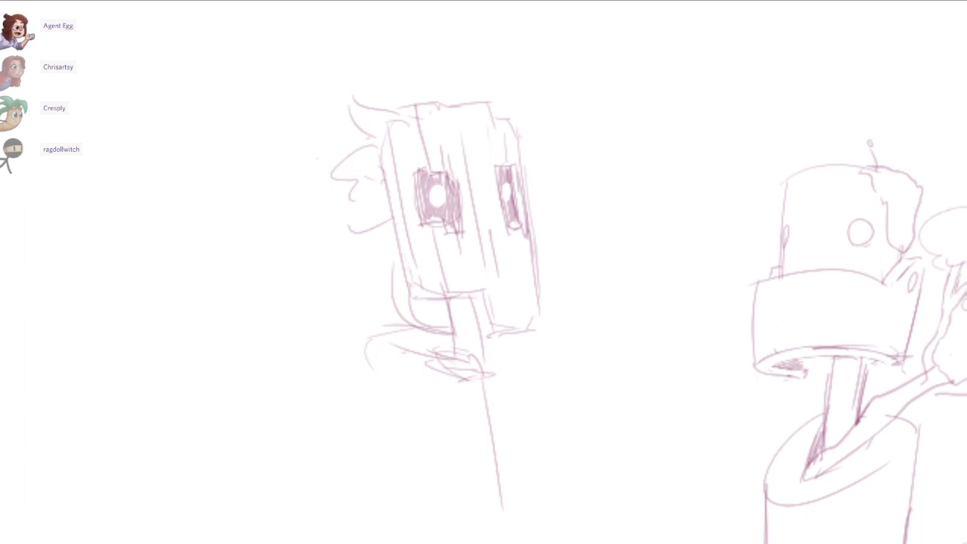
key(ctrl+z)
Add a crack at the foot of the back panel, a second rear edge line and a dark notch at the head's top front corner.
drag(517, 326, 522, 309)
mouse_move(522, 310)
mouse_down()
mouse_move(522, 338)
mouse_move(511, 271)
mouse_move(516, 331)
mouse_up()
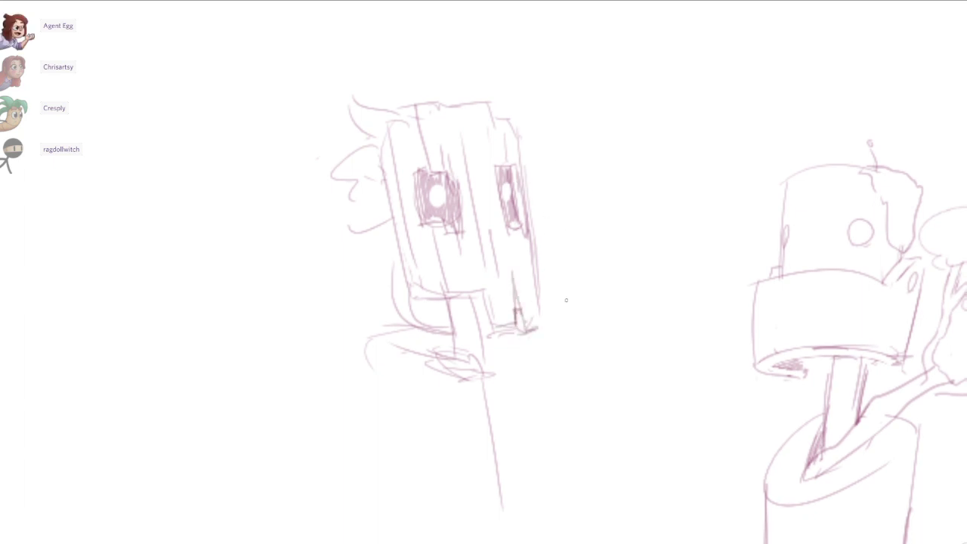
drag(525, 158, 547, 333)
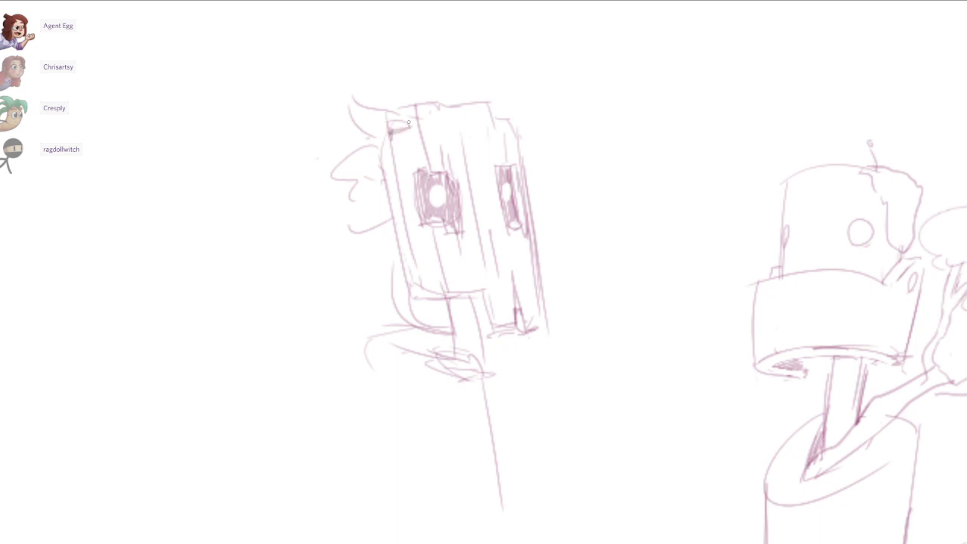
drag(414, 108, 425, 178)
drag(535, 224, 523, 179)
drag(451, 293, 458, 308)
drag(518, 215, 522, 177)
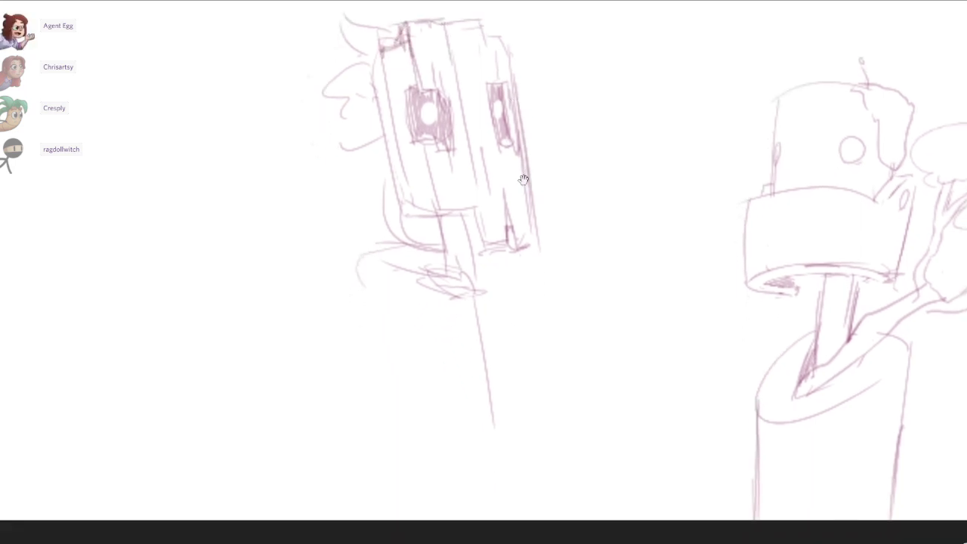
Rework the shoulder in front of the neck, erasing part of its line and redrawing it as a jagged broken rim.
drag(469, 294, 427, 286)
mouse_move(425, 271)
mouse_down()
mouse_move(374, 261)
mouse_move(415, 270)
mouse_move(394, 281)
mouse_move(381, 241)
mouse_move(411, 243)
mouse_up()
key(e)
key(e)
mouse_move(394, 250)
mouse_down()
mouse_move(366, 254)
mouse_move(411, 248)
mouse_up()
key(b)
drag(359, 240, 377, 252)
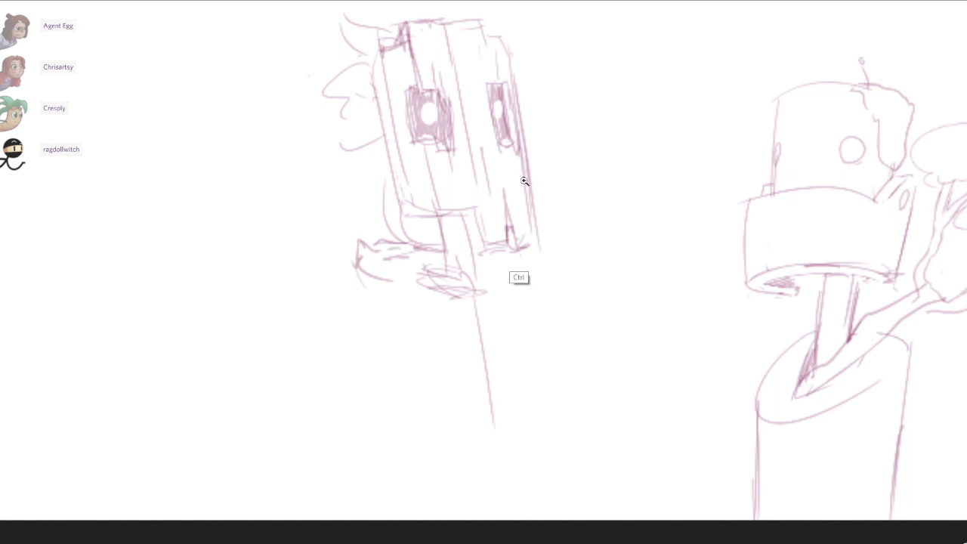
drag(516, 251, 379, 337)
Scale down the mossy creature painting and move it to the lower middle of the canvas, beside the box-headed robot.
drag(523, 181, 587, 380)
drag(695, 391, 595, 400)
drag(611, 320, 699, 342)
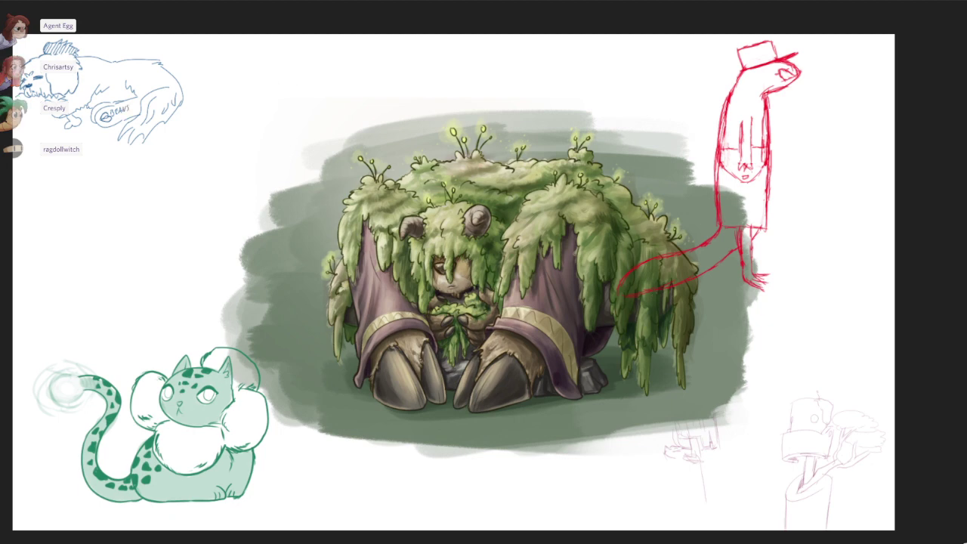
key(ctrl+t)
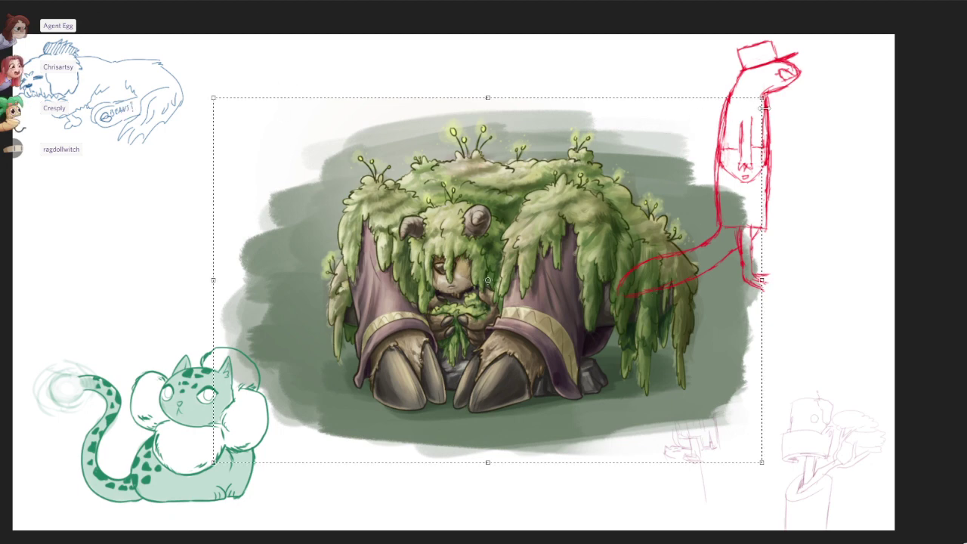
drag(762, 97, 569, 218)
drag(511, 286, 596, 361)
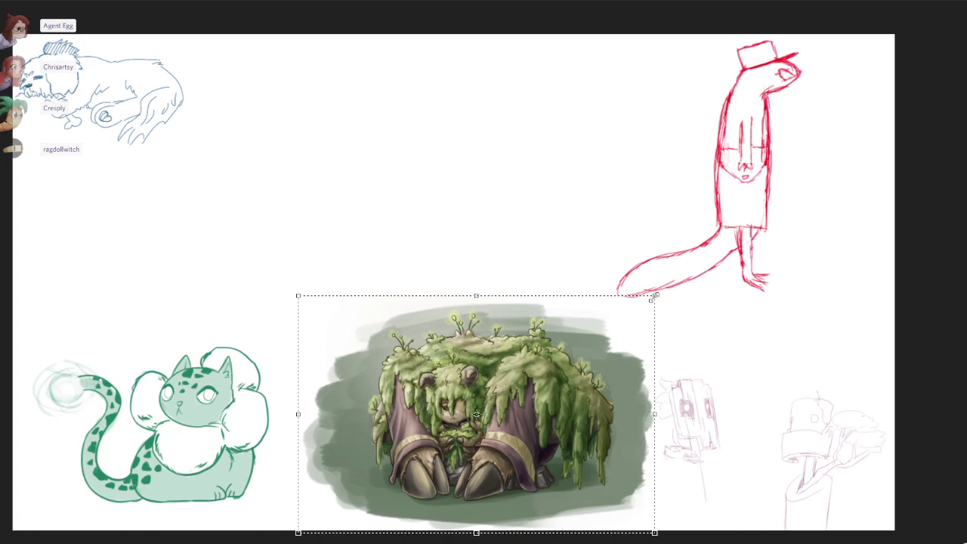
Shrink the mossy creature painting further, shift it closer to the box-headed robot and apply the transform.
scroll(578, 369, up, 3)
scroll(540, 438, down, 1)
scroll(540, 438, down, 1)
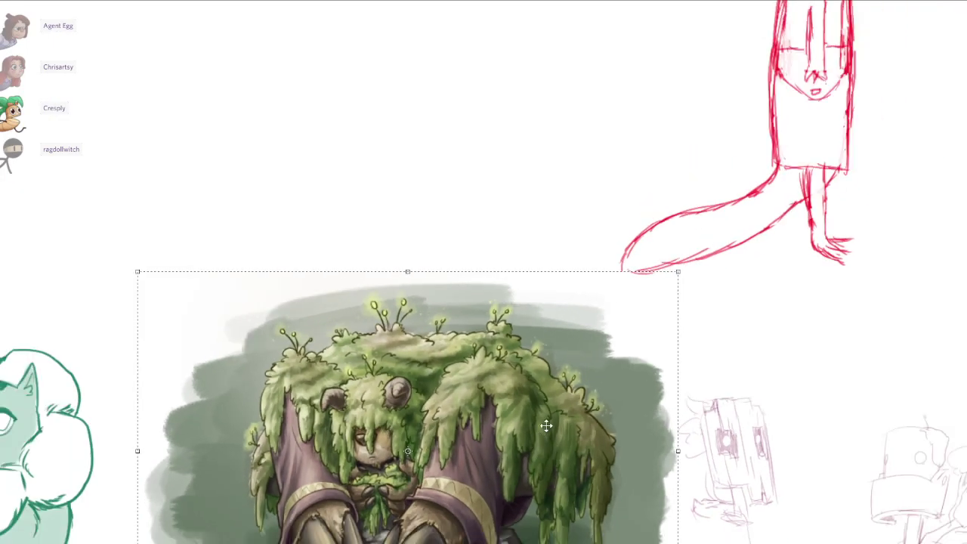
key(space)
drag(578, 395, 630, 323)
click(630, 323)
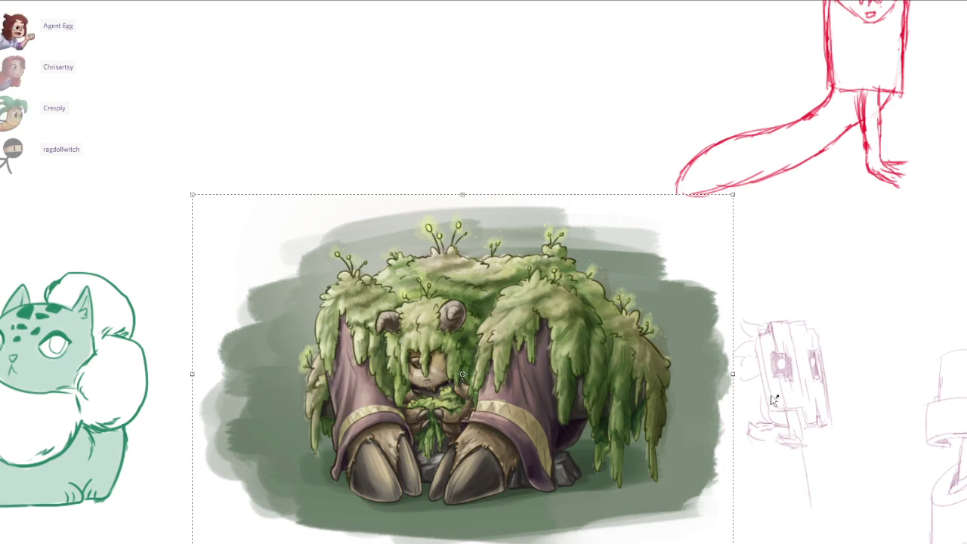
scroll(772, 408, down, 1)
scroll(772, 408, down, 3)
scroll(779, 299, up, 2)
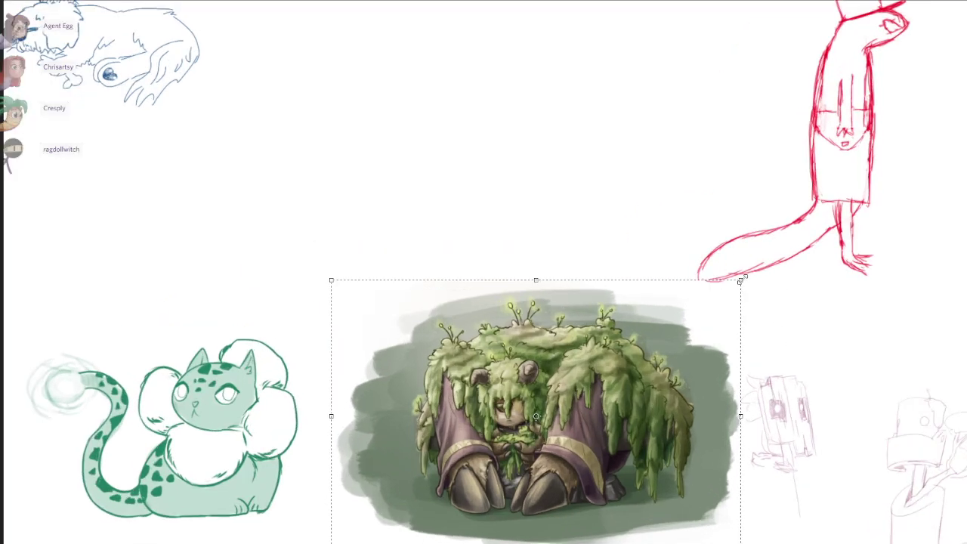
mouse_move(742, 279)
mouse_down()
mouse_move(639, 348)
mouse_move(668, 328)
mouse_up()
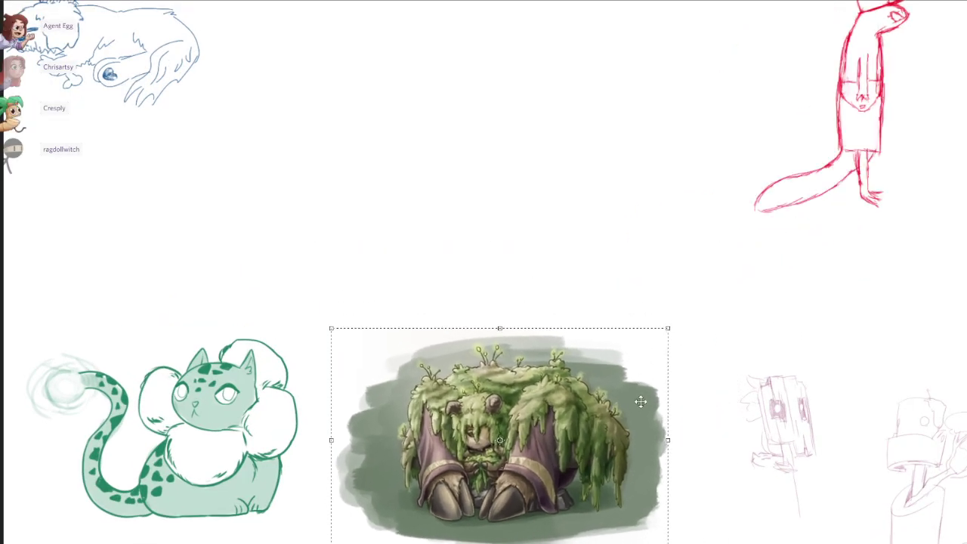
mouse_move(641, 401)
mouse_down()
mouse_move(703, 403)
mouse_move(703, 391)
mouse_up()
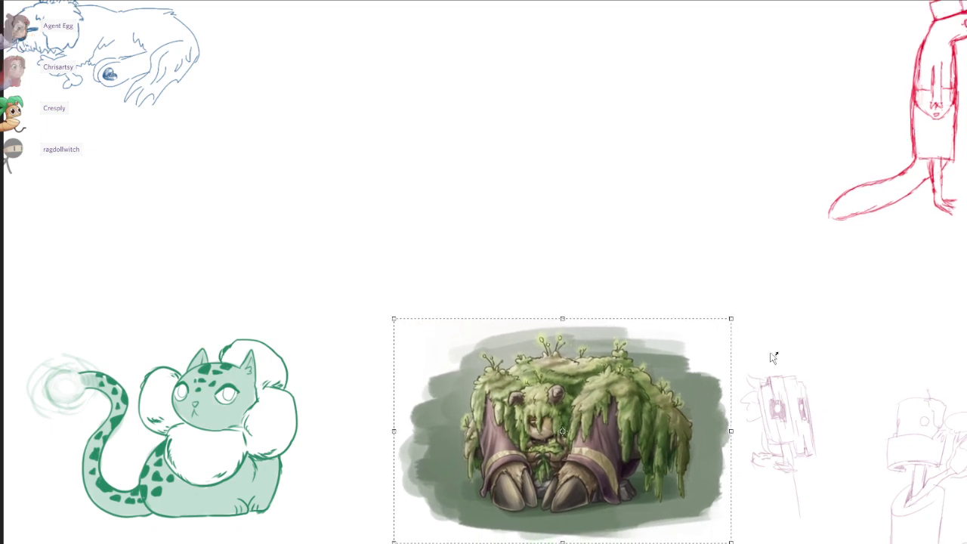
key(Return)
Bring in the leafy green warrior painting, scale it down and place it above the mossy creature.
scroll(775, 343, down, 2)
drag(788, 341, 733, 347)
scroll(724, 354, up, 1)
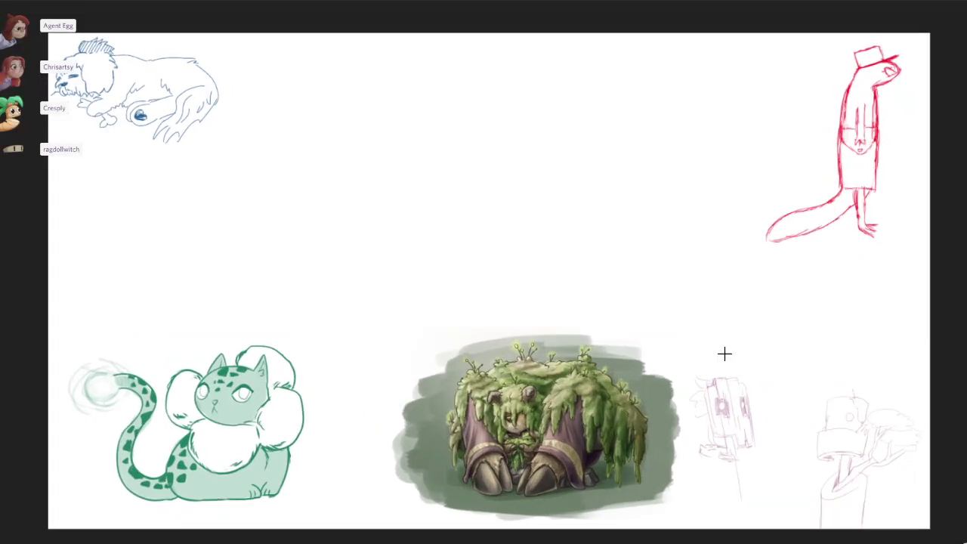
scroll(725, 352, up, 3)
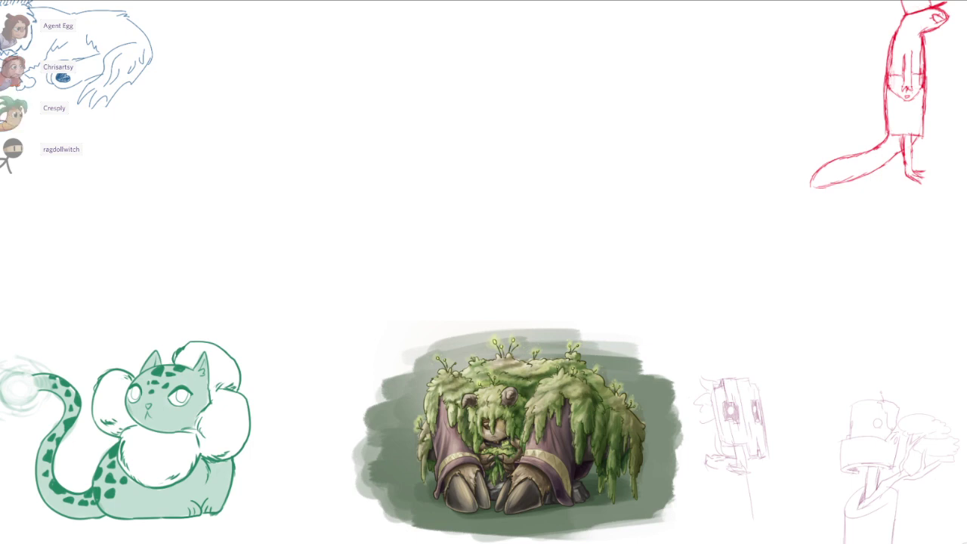
drag(966, 155, 603, 186)
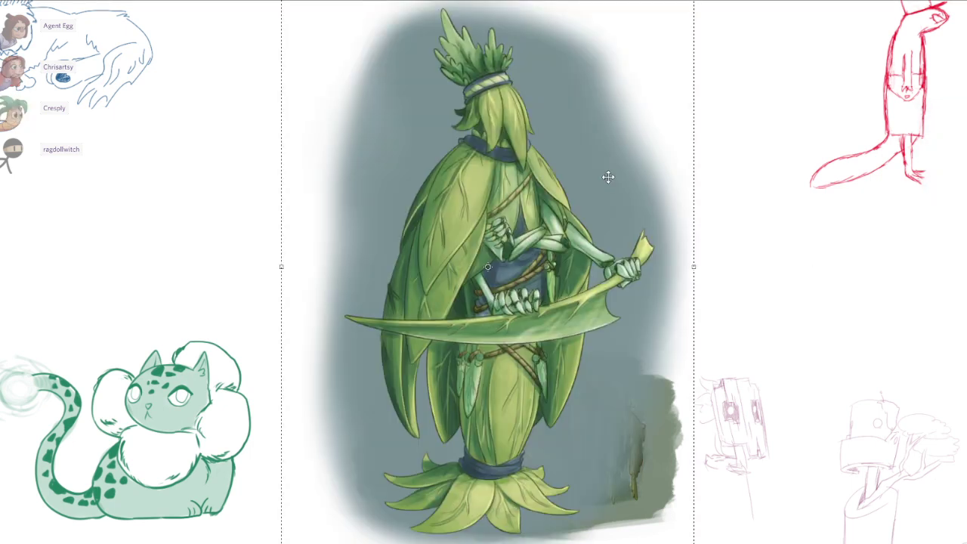
scroll(608, 179, down, 3)
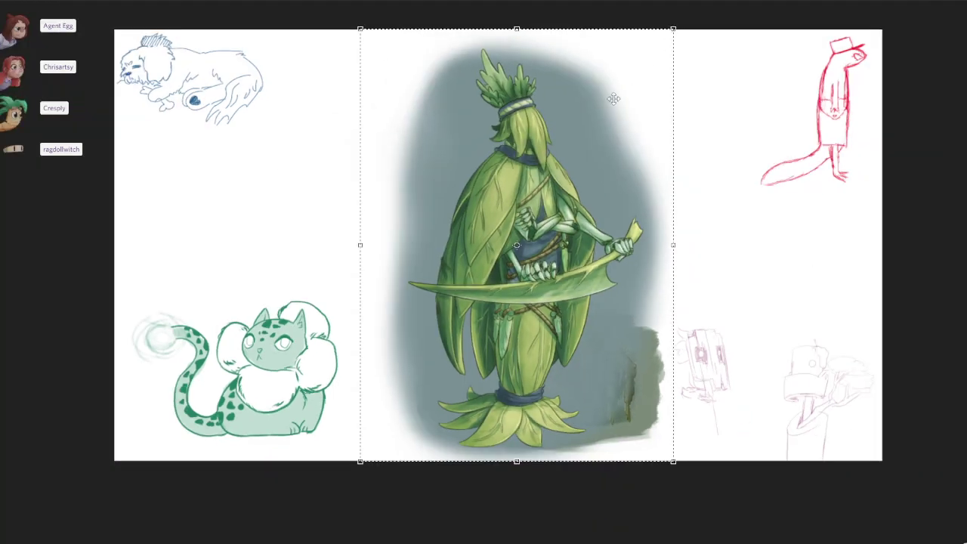
mouse_move(671, 33)
mouse_down()
mouse_move(512, 222)
mouse_move(506, 252)
mouse_up()
drag(438, 303, 536, 94)
scroll(503, 146, up, 4)
key(Return)
Enlarge the leafy warrior painting slightly within the space above the mossy creature and apply the transform.
scroll(530, 133, down, 1)
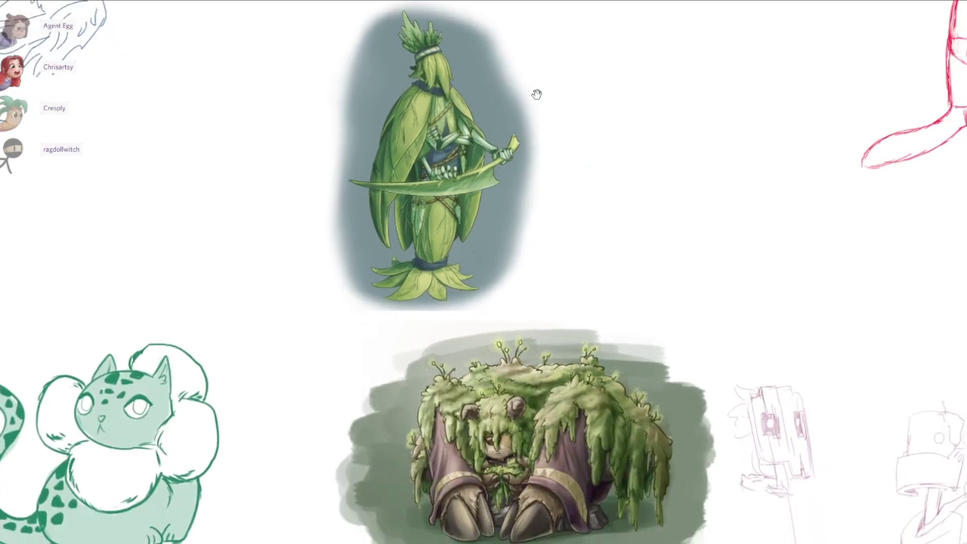
scroll(537, 94, down, 1)
drag(550, 53, 537, 103)
drag(532, 67, 557, 29)
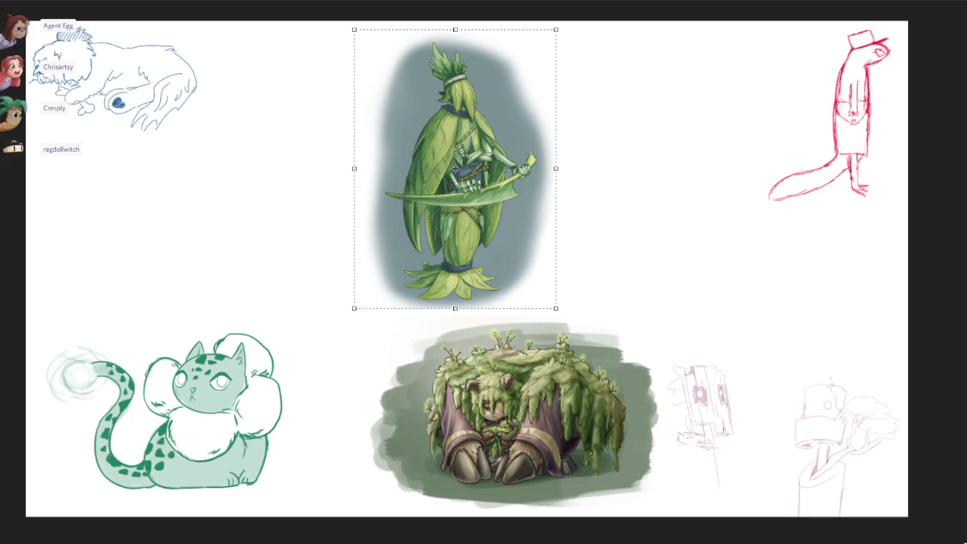
key(Return)
Sketch the box-headed robot's body with a shoulder line behind the neck and long front and back sides.
scroll(325, 104, up, 1)
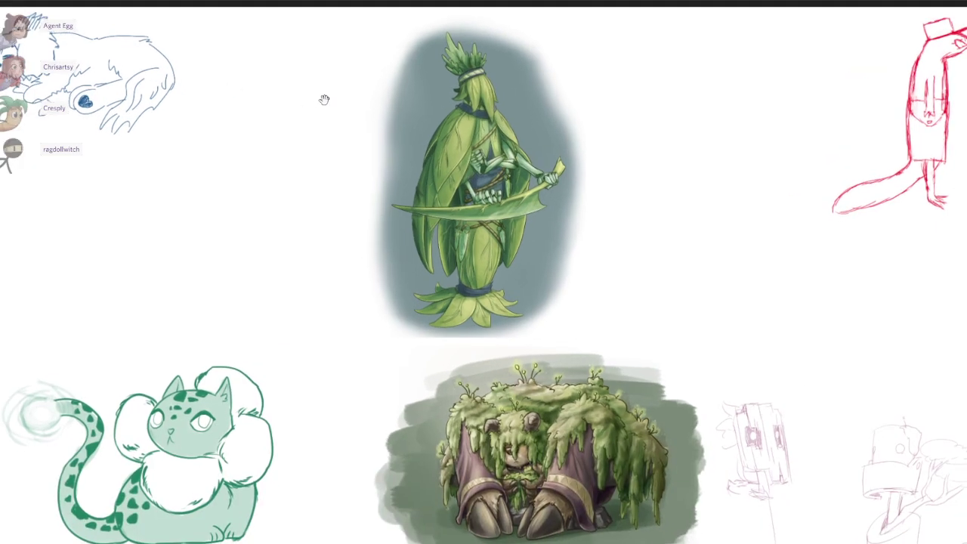
drag(324, 100, 323, 96)
drag(456, 104, 452, 101)
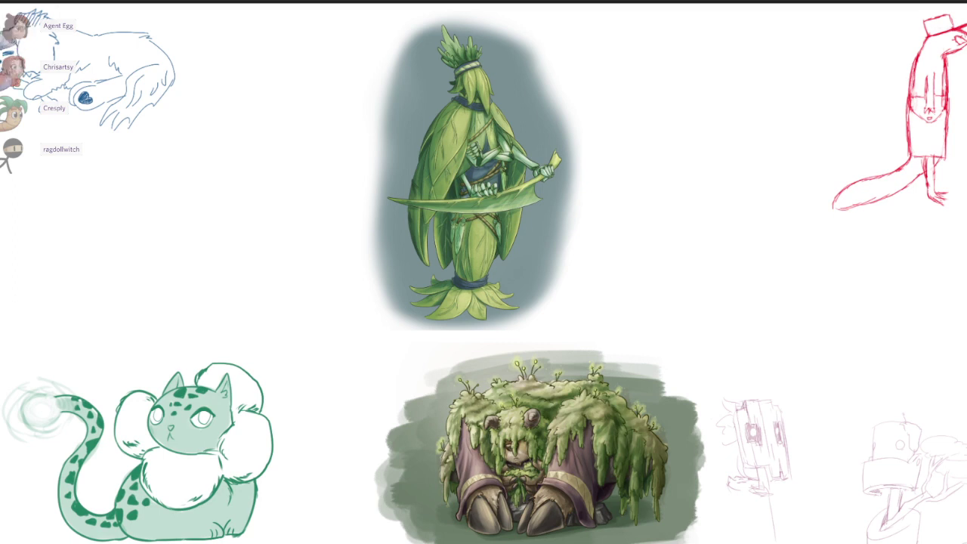
drag(801, 361, 801, 339)
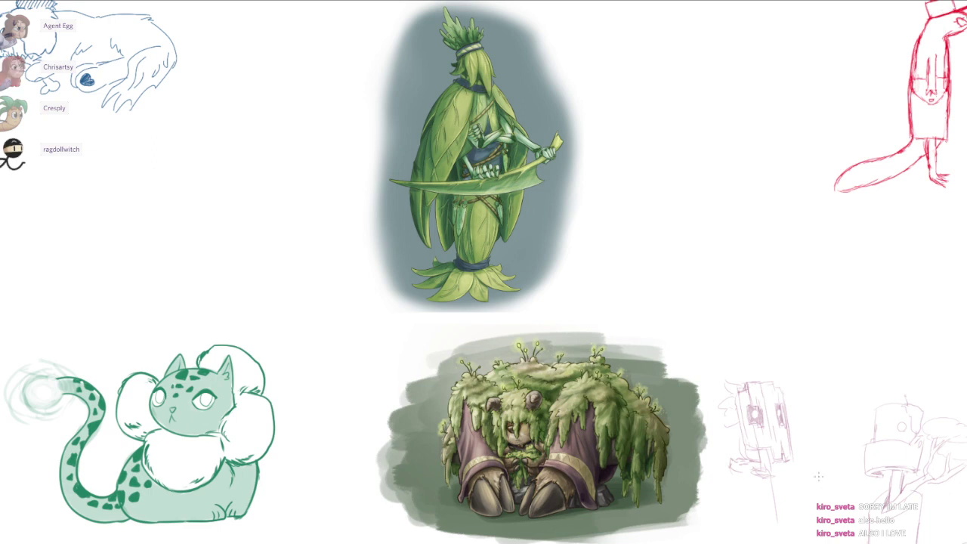
drag(870, 401, 803, 341)
scroll(748, 435, up, 5)
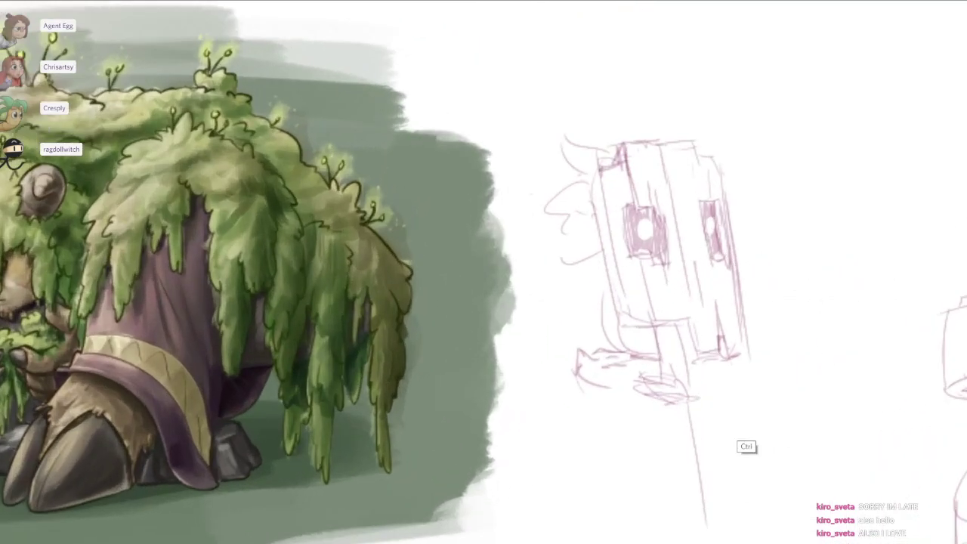
drag(843, 376, 803, 341)
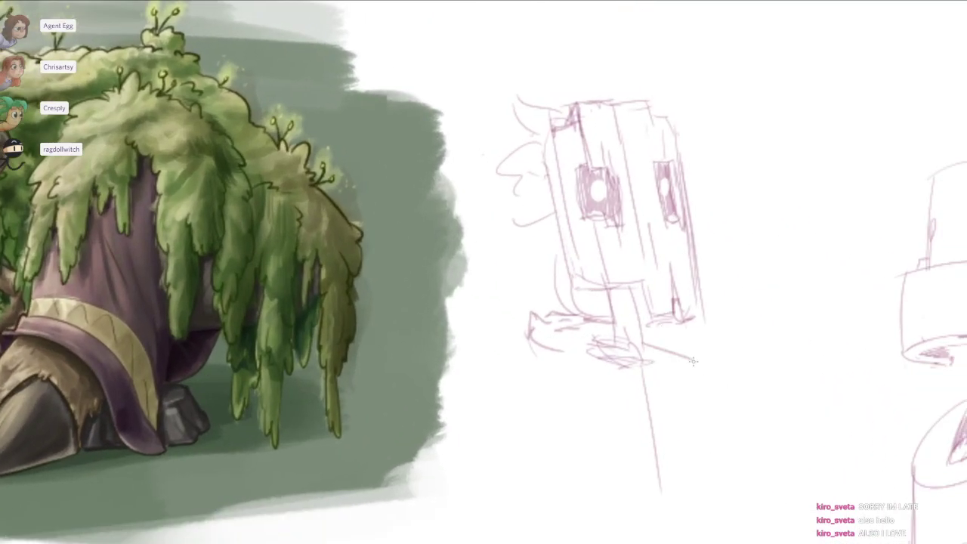
mouse_move(643, 336)
mouse_down()
mouse_move(713, 349)
mouse_move(701, 510)
mouse_up()
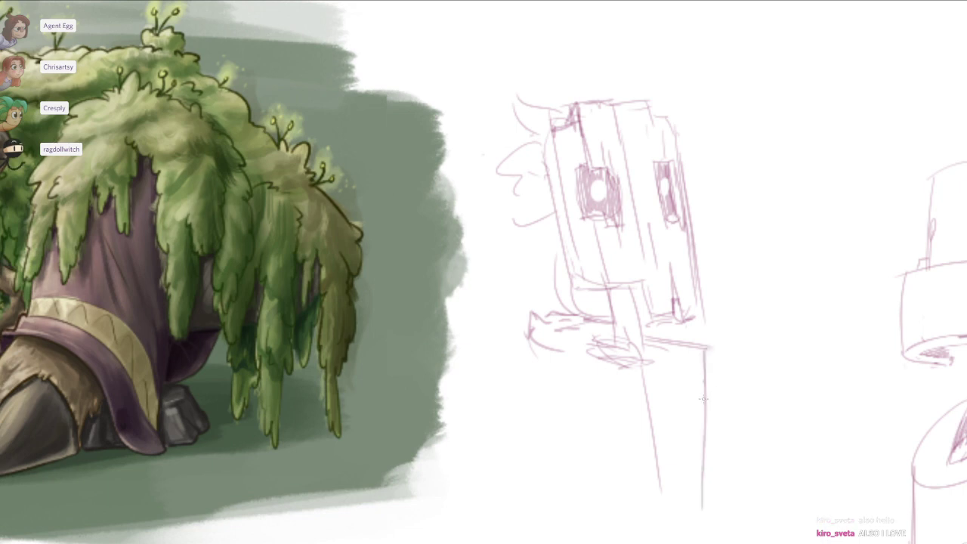
drag(531, 333, 559, 497)
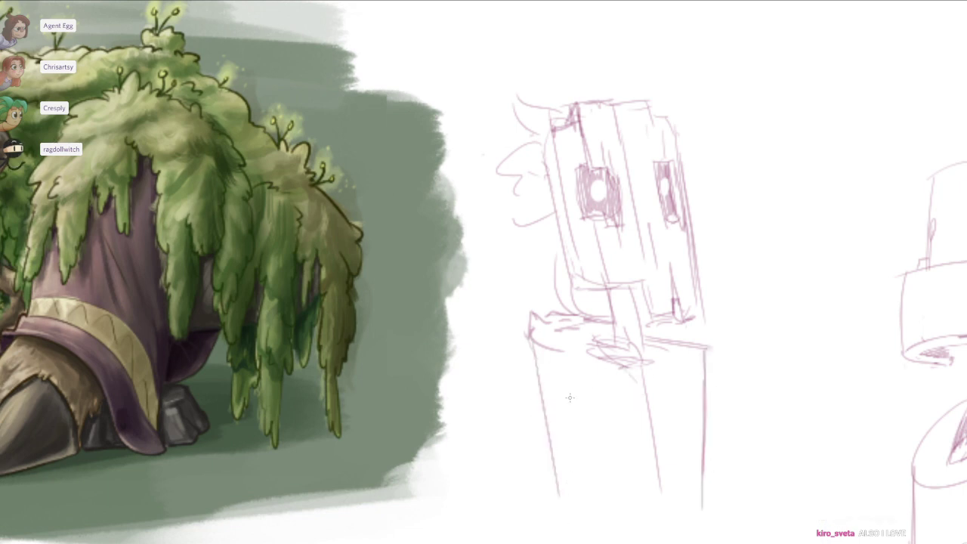
Define the body's inner rim and the neck's base ring, and continue the neck down through the body as a rod.
drag(552, 345, 592, 473)
key(ctrl+z)
mouse_move(558, 346)
mouse_down()
mouse_move(602, 334)
mouse_move(611, 339)
mouse_move(598, 364)
mouse_move(624, 352)
mouse_move(656, 358)
mouse_move(638, 367)
mouse_move(644, 346)
mouse_move(633, 354)
mouse_up()
key(ctrl+z)
key(e)
mouse_move(621, 320)
mouse_down()
mouse_move(609, 295)
mouse_move(613, 352)
mouse_move(641, 362)
mouse_up()
key(ctrl+z)
drag(633, 314, 642, 355)
key(ctrl+z)
mouse_move(639, 343)
mouse_down()
mouse_move(650, 364)
mouse_move(631, 488)
mouse_up()
Draw a curved double-line band wrapping diagonally across the robot's body, closed with a rounded front end.
drag(556, 387, 705, 440)
drag(561, 406, 689, 457)
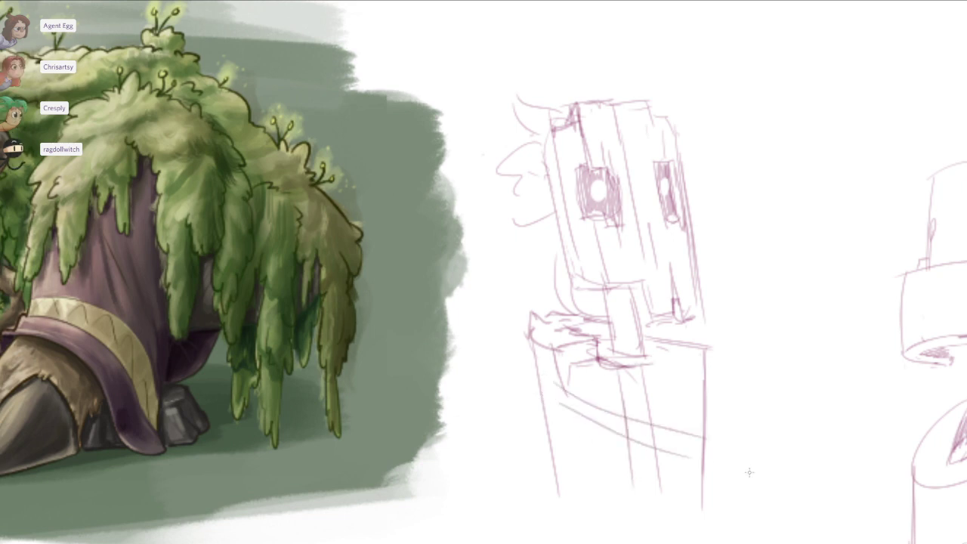
key(ctrl+z)
drag(539, 380, 705, 438)
drag(548, 408, 709, 452)
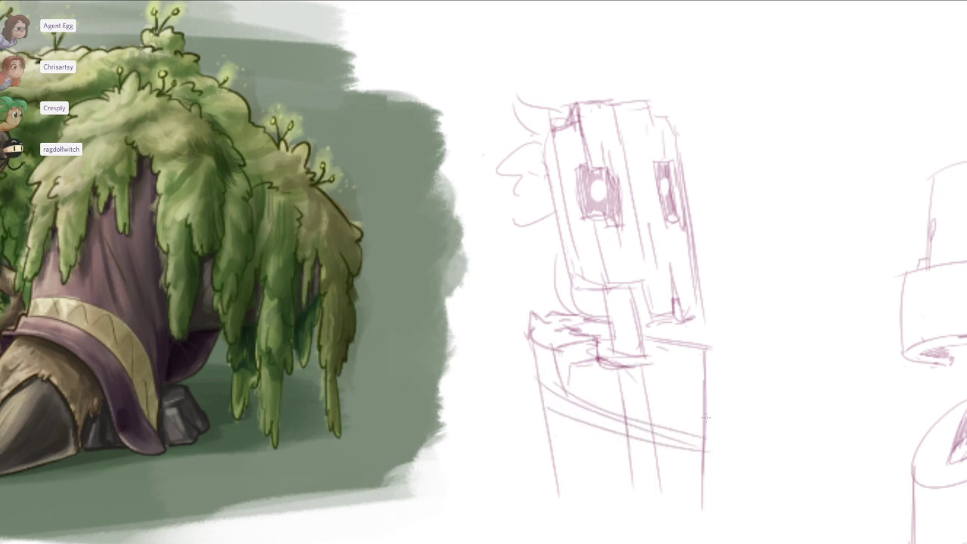
mouse_move(537, 380)
mouse_down()
mouse_move(541, 402)
mouse_move(718, 436)
mouse_up()
drag(782, 334, 759, 328)
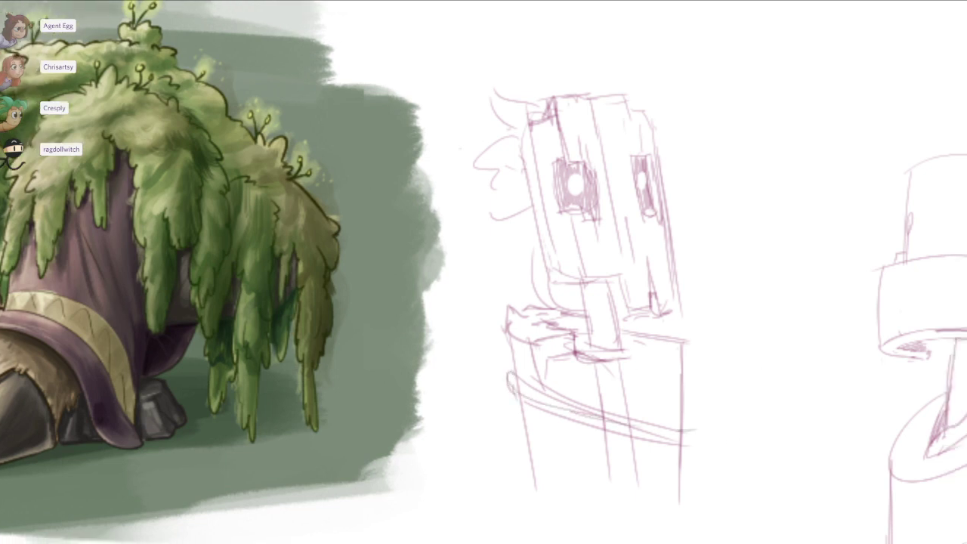
Erase the body's upper rear corner and redraw it as a ragged broken edge with a leafy clump spilling out.
mouse_move(641, 337)
mouse_down()
mouse_move(683, 343)
mouse_move(678, 427)
mouse_up()
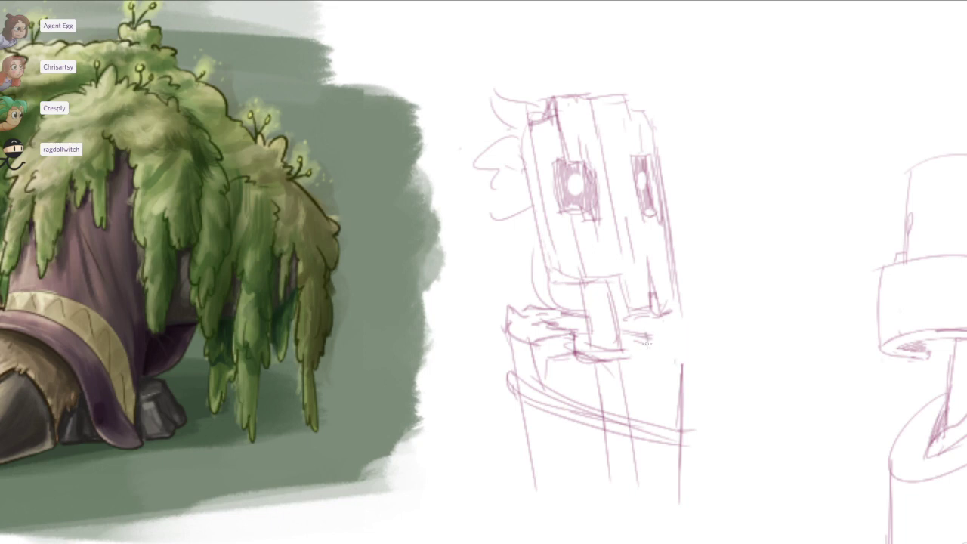
drag(647, 338, 680, 389)
drag(653, 340, 691, 303)
key(ctrl+z)
mouse_move(651, 358)
mouse_down()
mouse_move(672, 337)
mouse_move(697, 332)
mouse_move(692, 291)
mouse_move(731, 334)
mouse_move(667, 334)
mouse_up()
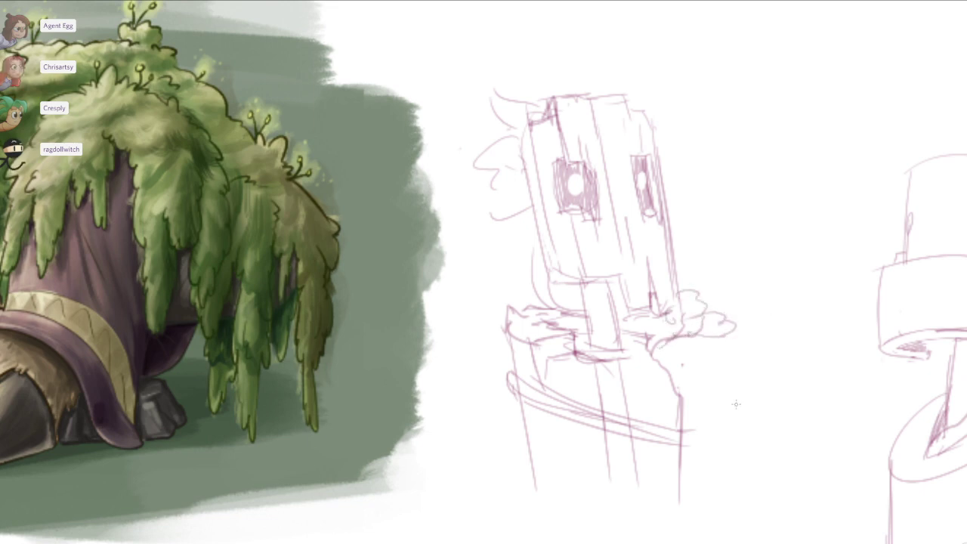
Sketch a round shoulder joint on the box-headed robot's rear side with two arm lines slanting down from it.
drag(736, 404, 729, 388)
drag(659, 339, 691, 393)
key(ctrl+z)
mouse_move(662, 356)
mouse_down()
mouse_move(678, 358)
mouse_move(729, 422)
mouse_up()
drag(684, 367, 720, 444)
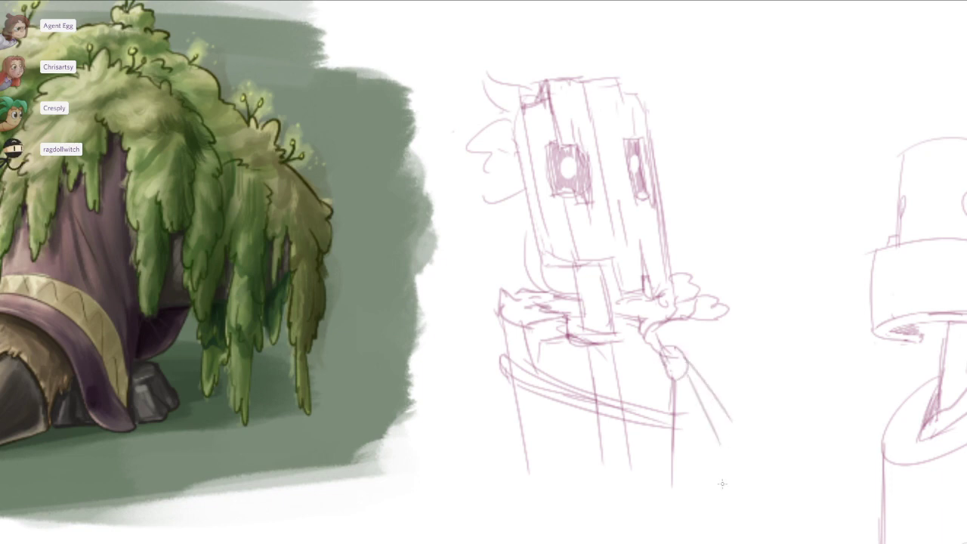
Reinforce the diagonal band across the robot's body with firmer upper and lower edges and a rounded rear end.
drag(504, 373, 512, 382)
mouse_move(516, 364)
mouse_down()
mouse_move(565, 394)
mouse_move(655, 419)
mouse_up()
drag(507, 350, 633, 414)
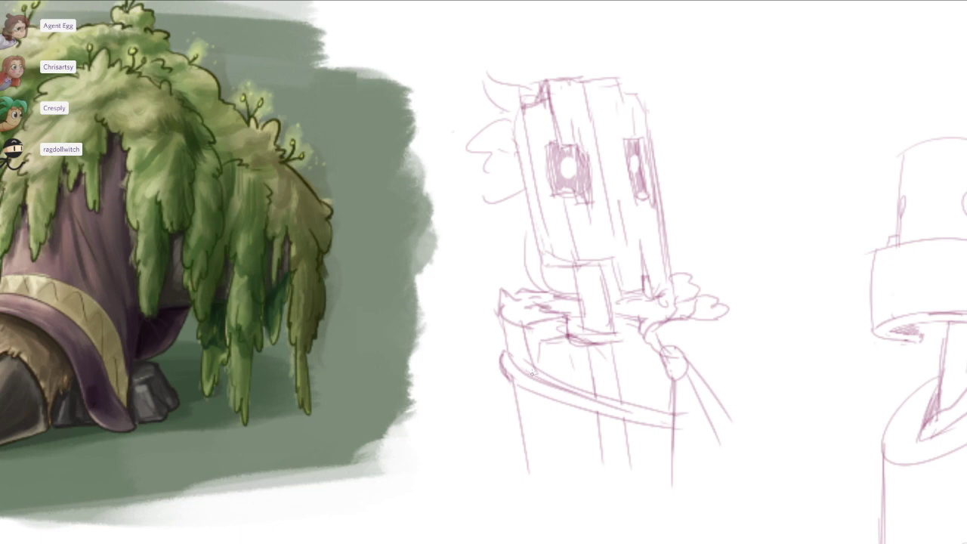
drag(533, 373, 676, 416)
mouse_move(568, 396)
mouse_down()
mouse_move(690, 429)
mouse_move(674, 430)
mouse_up()
drag(611, 416, 680, 428)
Draw a second band rising from the body's front side to meet the diagonal band, with an oval knot where they cross.
drag(517, 429, 598, 418)
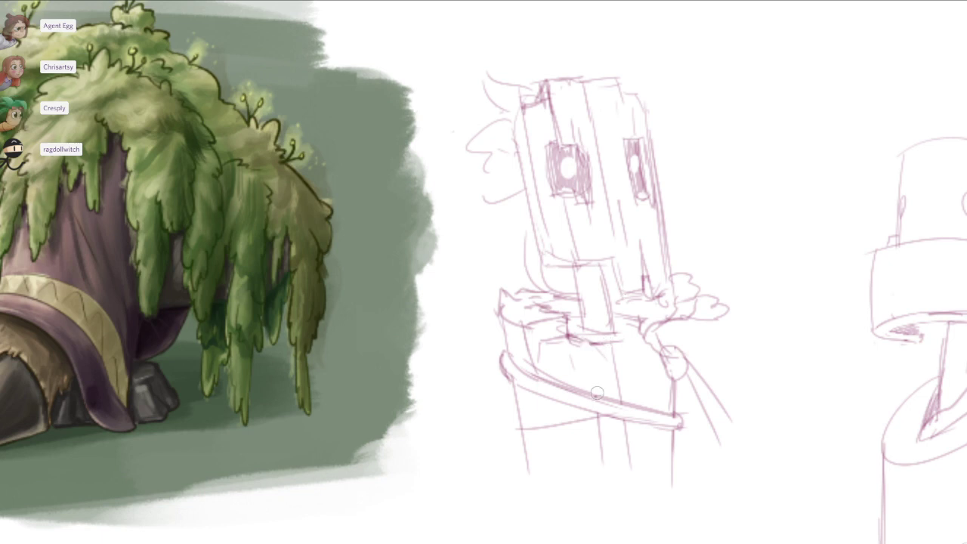
mouse_move(607, 415)
mouse_down()
mouse_move(617, 476)
mouse_move(604, 466)
mouse_up()
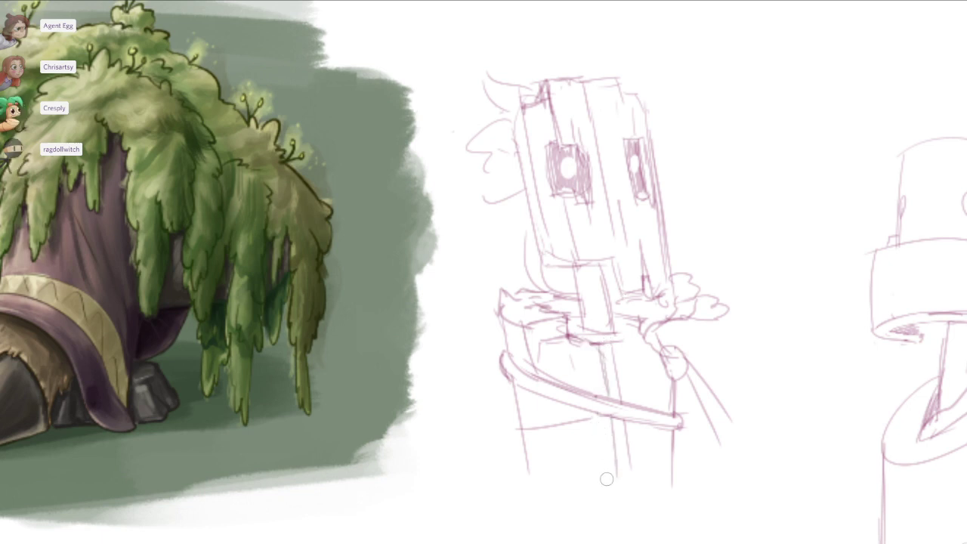
key(ctrl+z)
drag(515, 420, 602, 411)
mouse_move(513, 425)
mouse_down()
mouse_move(610, 406)
mouse_move(650, 385)
mouse_up()
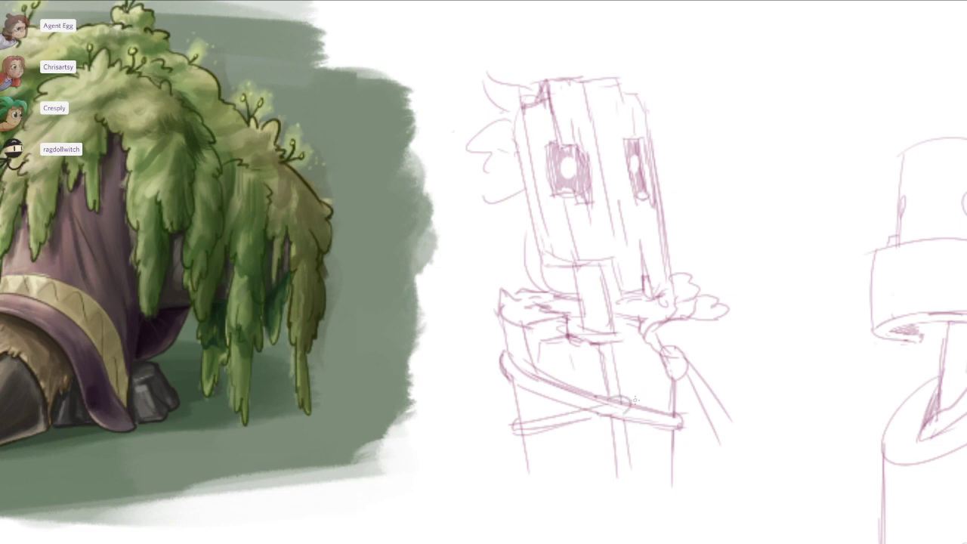
scroll(612, 399, up, 3)
mouse_move(609, 419)
mouse_down()
mouse_move(617, 391)
mouse_move(573, 408)
mouse_move(632, 404)
mouse_up()
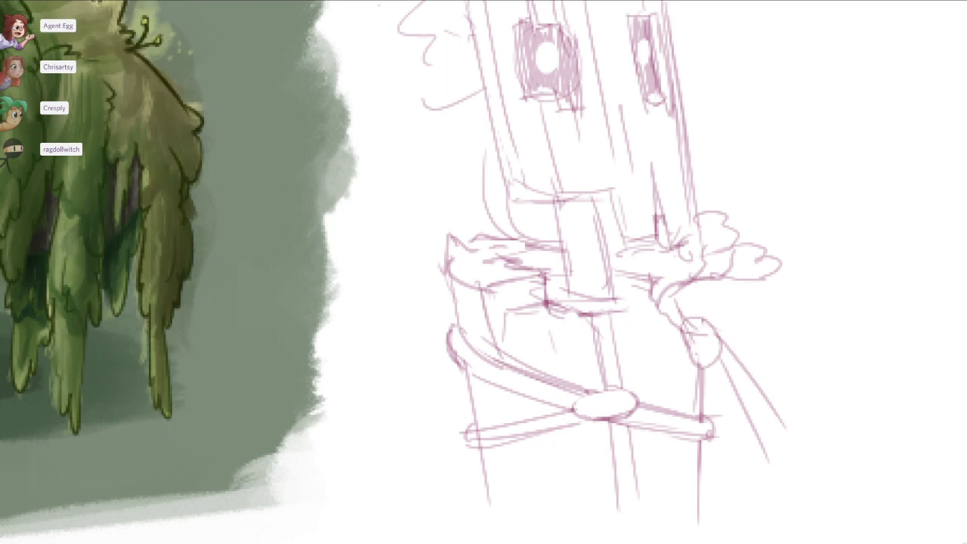
mouse_move(573, 408)
mouse_down()
mouse_move(633, 394)
mouse_move(623, 389)
mouse_move(637, 399)
mouse_up()
key(ctrl+z)
key(ctrl+z)
key(ctrl+z)
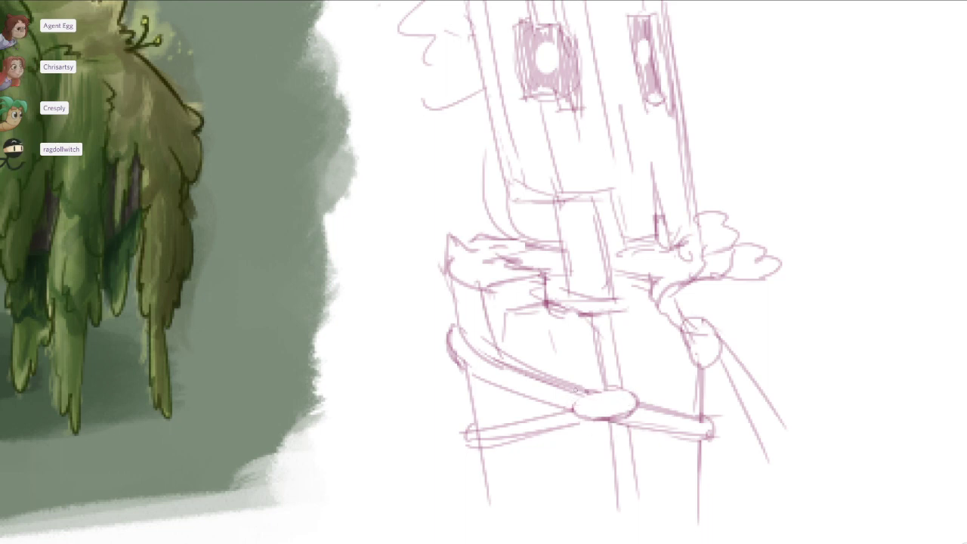
Sketch the wraps of the knot where the bands cross and add two leaf-shaped loops extending from it.
drag(578, 388, 612, 428)
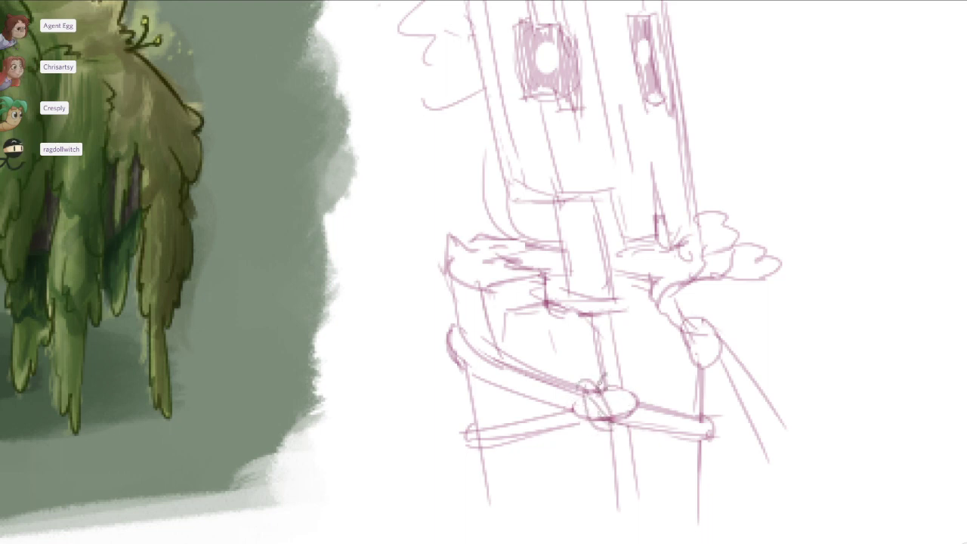
drag(600, 386, 656, 354)
drag(601, 388, 654, 373)
mouse_move(657, 351)
mouse_down()
mouse_move(621, 384)
mouse_move(649, 381)
mouse_move(618, 388)
mouse_up()
key(ctrl+z)
Add small leaves and sprouts along both bands, at the front end and hanging near the rear end.
drag(547, 365, 533, 374)
drag(522, 337, 536, 375)
drag(527, 339, 536, 374)
mouse_move(488, 426)
mouse_down()
mouse_move(439, 421)
mouse_move(473, 438)
mouse_up()
mouse_move(479, 443)
mouse_down()
mouse_move(454, 455)
mouse_move(483, 446)
mouse_up()
mouse_move(650, 431)
mouse_down()
mouse_move(610, 429)
mouse_move(635, 435)
mouse_up()
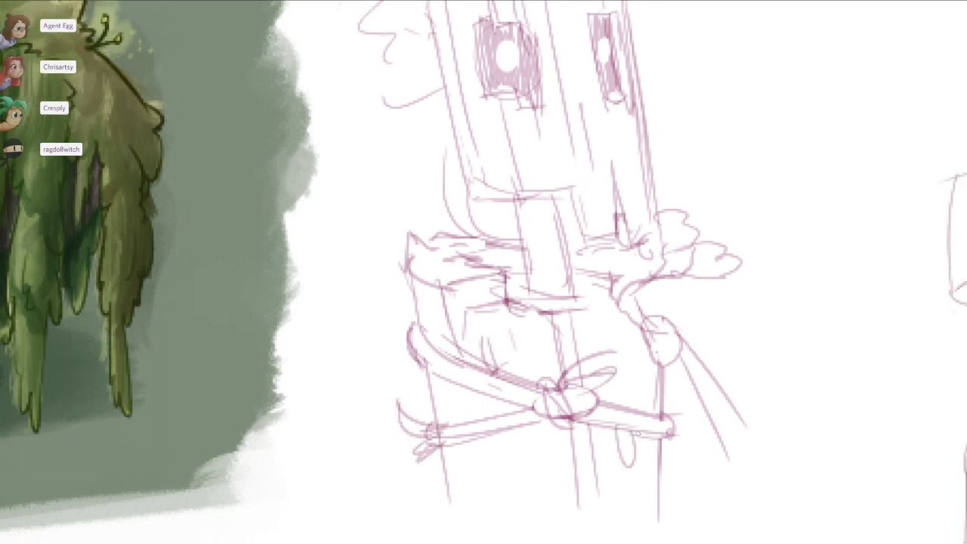
drag(619, 402, 633, 407)
mouse_move(648, 332)
mouse_down()
mouse_move(624, 331)
mouse_move(643, 357)
mouse_up()
Divide the box-headed robot's neck into segments with curved cross lines and strengthen its sides.
scroll(644, 356, down, 2)
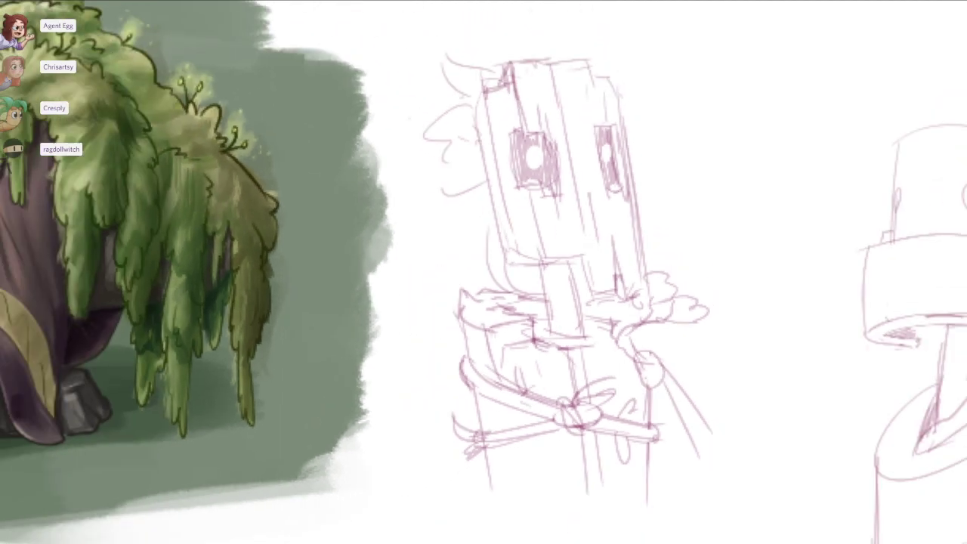
scroll(574, 291, up, 1)
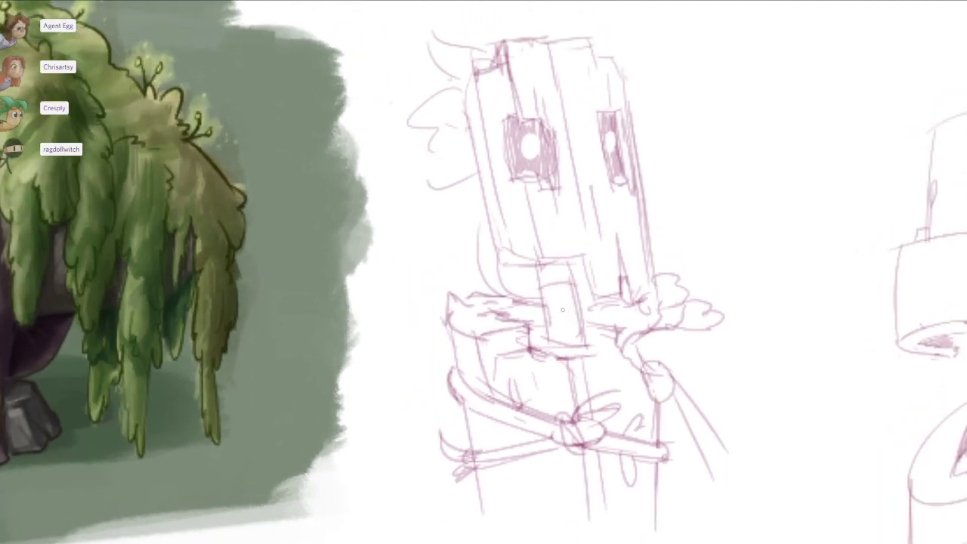
mouse_move(546, 315)
mouse_down()
mouse_move(584, 315)
mouse_move(570, 393)
mouse_up()
drag(533, 346, 544, 410)
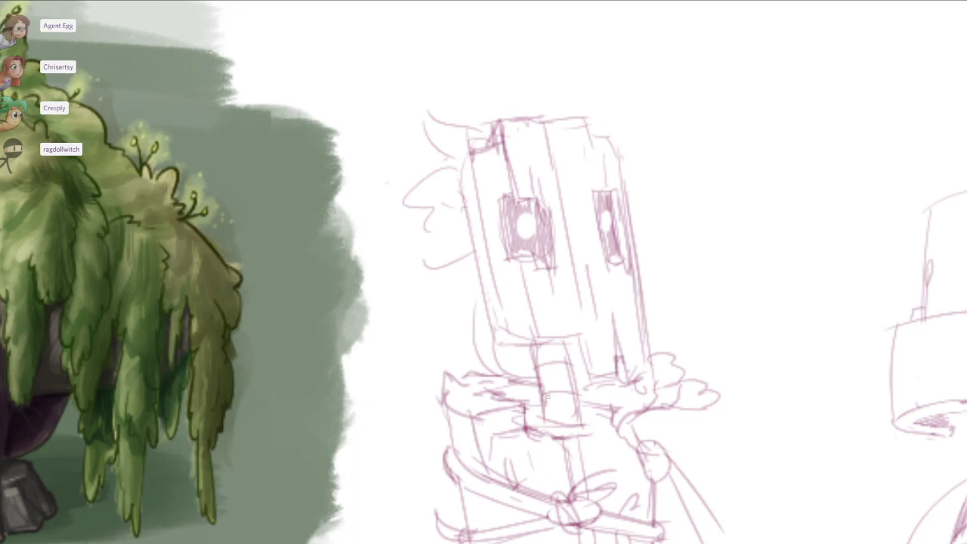
drag(568, 352, 578, 412)
scroll(586, 363, down, 6)
drag(521, 310, 688, 453)
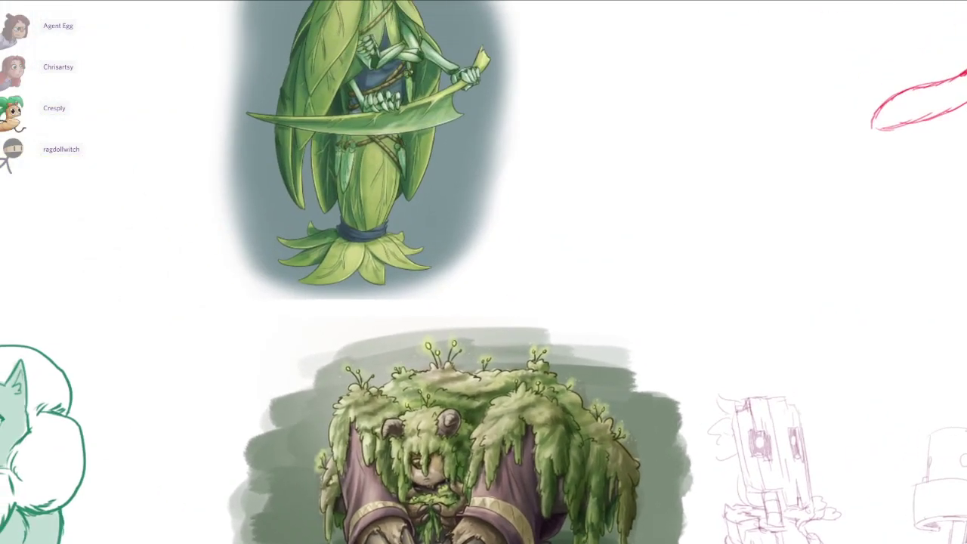
scroll(680, 450, down, 1)
scroll(526, 406, down, 2)
mouse_move(525, 406)
mouse_down()
mouse_move(529, 380)
mouse_move(515, 398)
mouse_up()
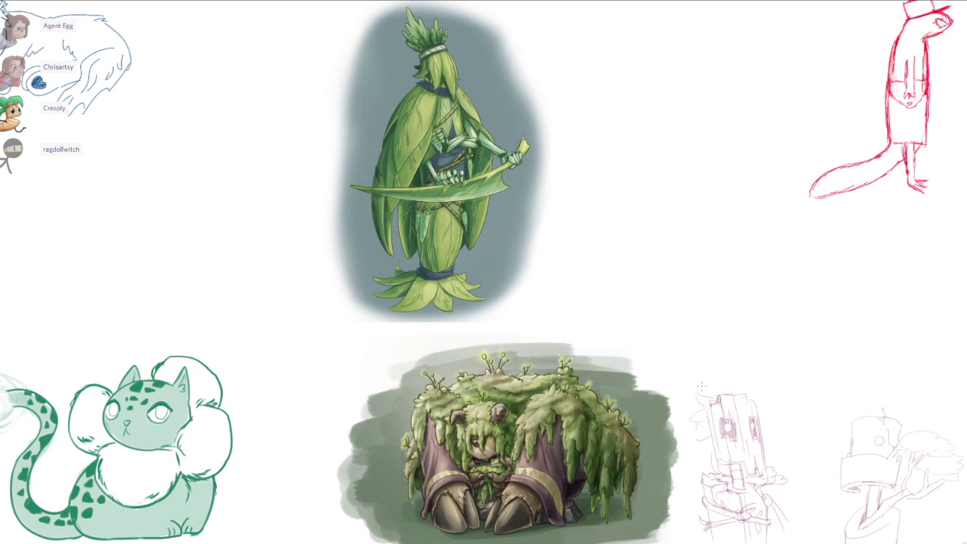
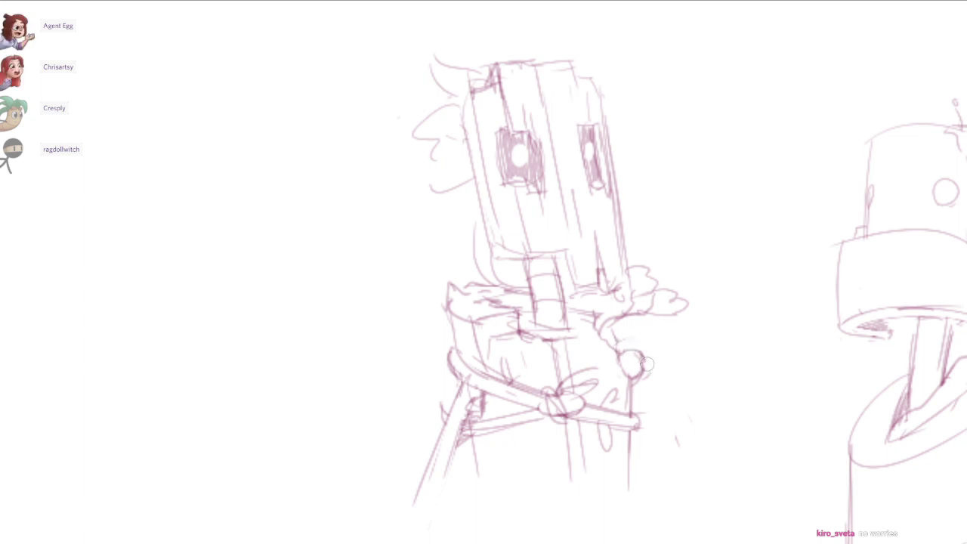
Darken the rim of the rear shoulder joint and define the front shoulder joint at the top of the front arm.
drag(639, 348, 640, 379)
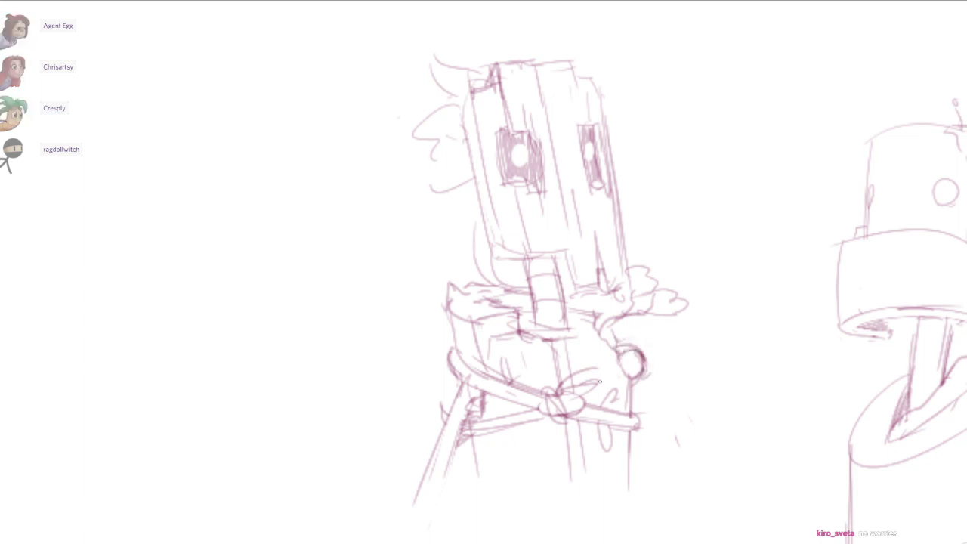
scroll(484, 377, up, 2)
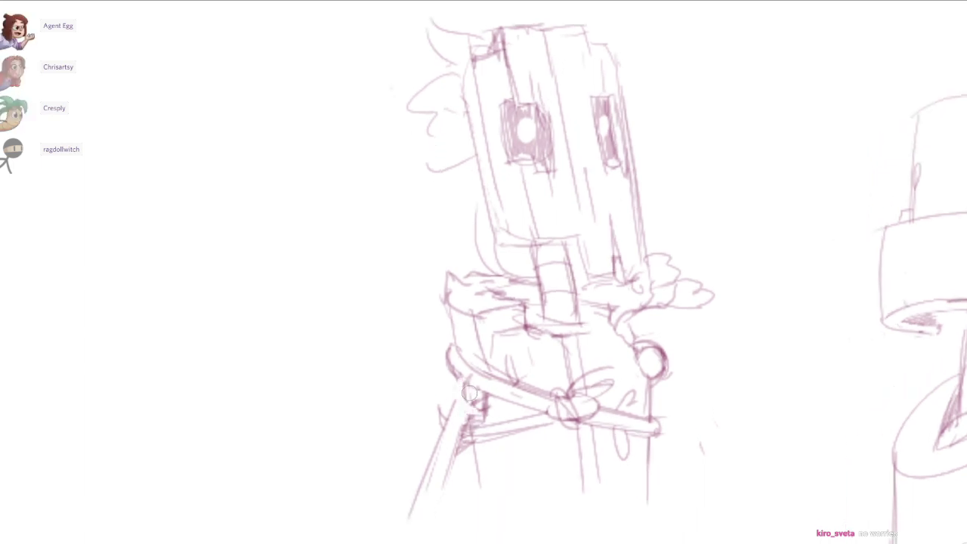
mouse_move(462, 379)
mouse_down()
mouse_move(453, 427)
mouse_move(460, 417)
mouse_up()
drag(594, 486, 577, 475)
Draw the rear arm's outer line slanting down from the shoulder joint and away from the body.
drag(645, 358, 682, 472)
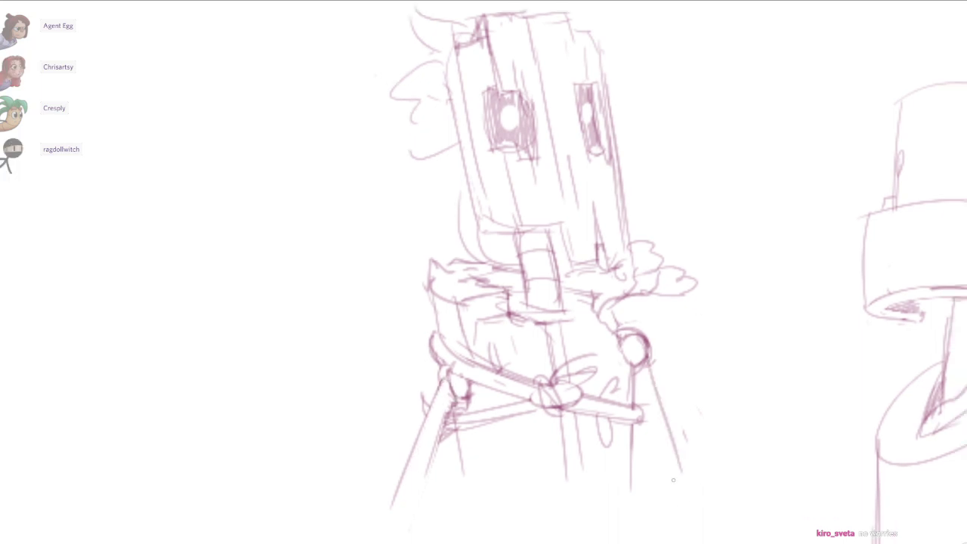
key(ctrl+z)
drag(651, 361, 689, 480)
drag(617, 473, 592, 486)
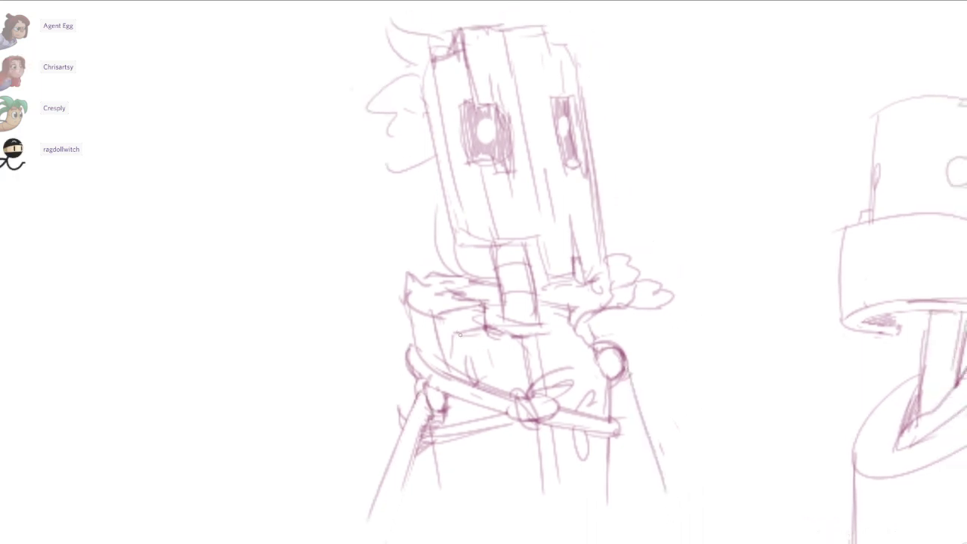
Sketch a ragged broken edge across the robot's chest below the neck and strengthen the inner rim lines.
drag(460, 334, 518, 341)
key(ctrl+z)
key(ctrl+z)
mouse_move(436, 321)
mouse_down()
mouse_move(446, 312)
mouse_move(492, 322)
mouse_up()
drag(446, 285, 488, 277)
drag(480, 267, 540, 265)
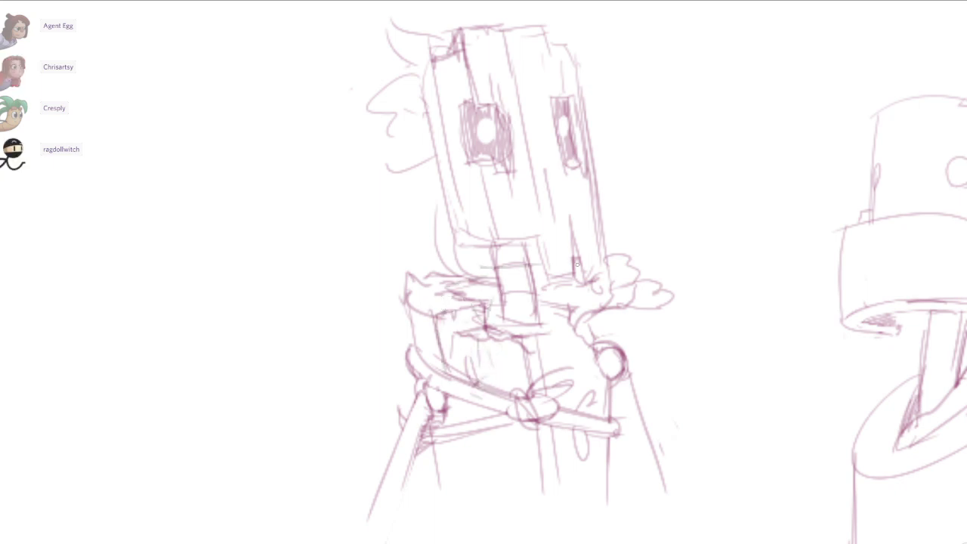
drag(543, 476, 593, 488)
drag(465, 490, 479, 541)
key(ctrl+z)
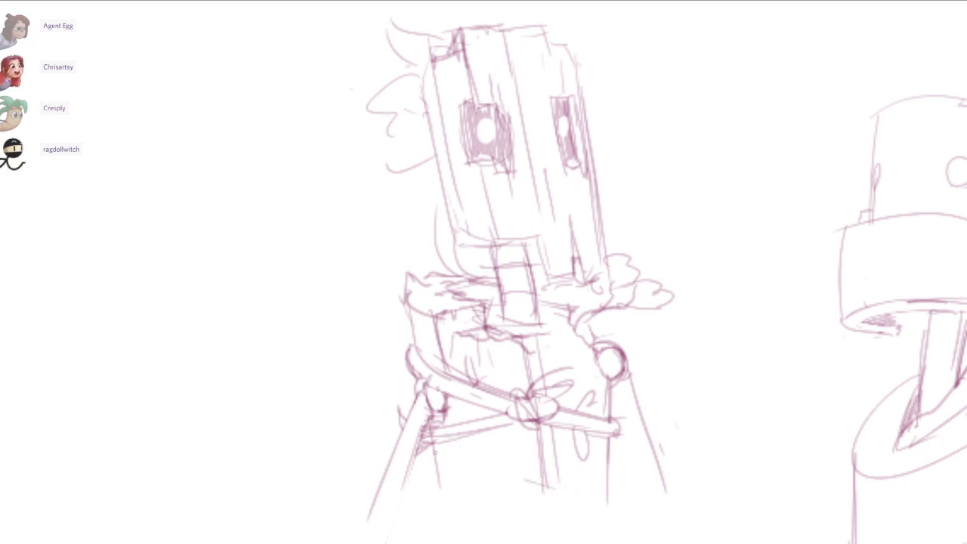
drag(432, 434, 449, 543)
drag(462, 522, 442, 464)
key(ctrl+z)
drag(412, 381, 424, 478)
key(ctrl+z)
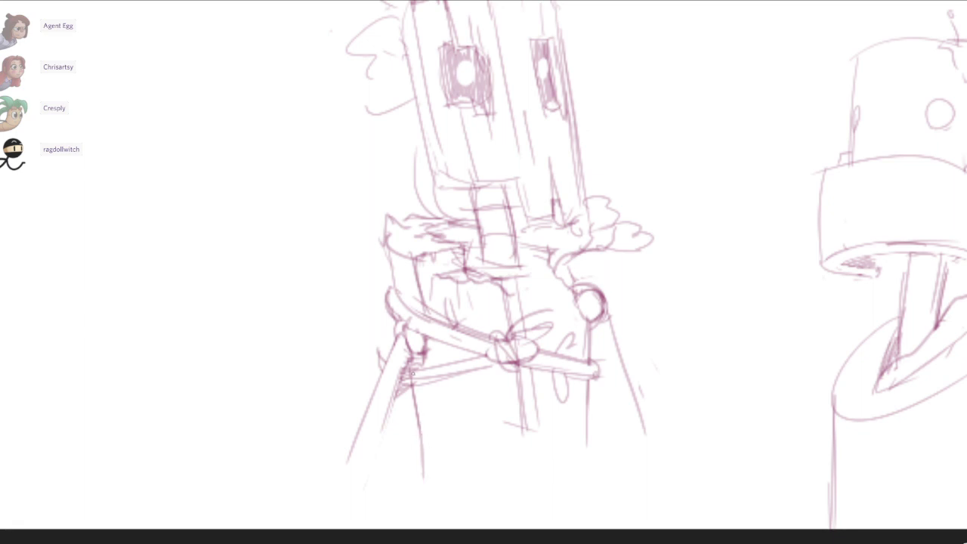
key(ctrl+z)
Sketch a draped shape below the bands with a notched front edge, a curved bottom hem and long flowing folds.
drag(410, 375, 409, 505)
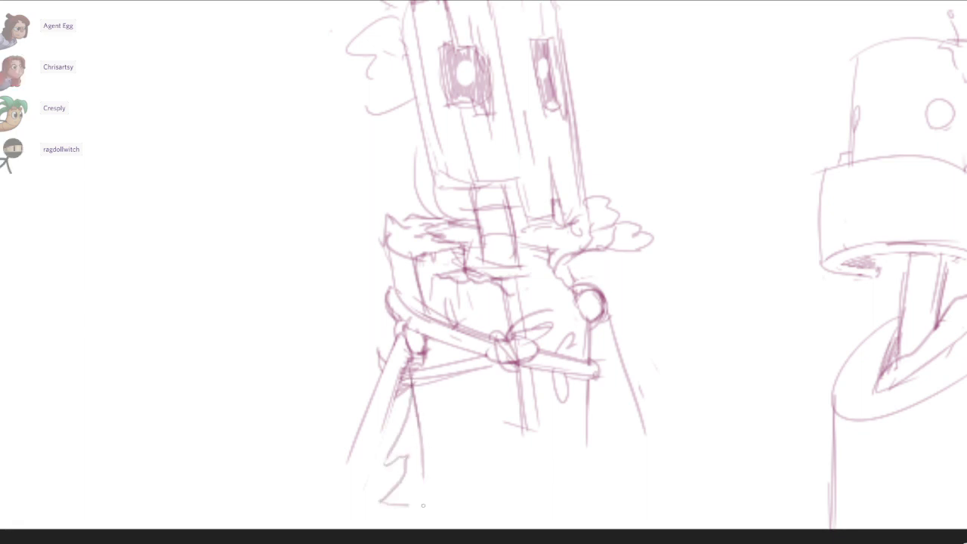
mouse_move(536, 457)
mouse_down()
mouse_move(536, 418)
mouse_move(484, 500)
mouse_up()
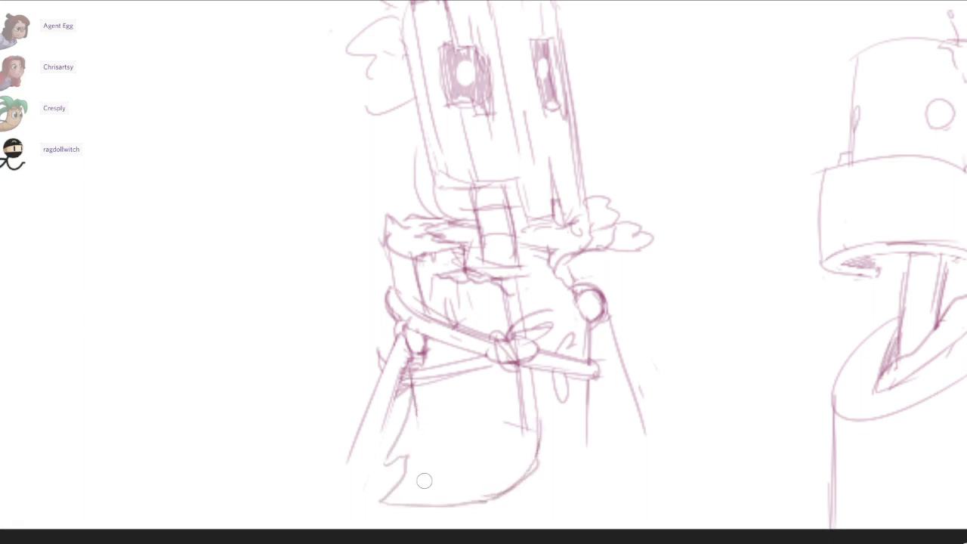
mouse_move(404, 458)
mouse_down()
mouse_move(433, 410)
mouse_move(424, 478)
mouse_move(434, 388)
mouse_up()
key(ctrl+z)
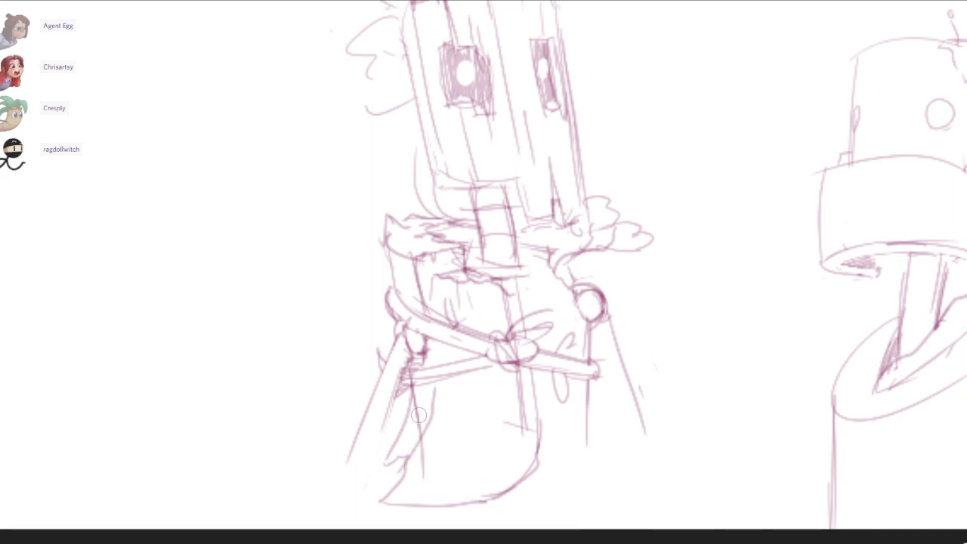
drag(445, 470, 417, 485)
drag(464, 451, 479, 393)
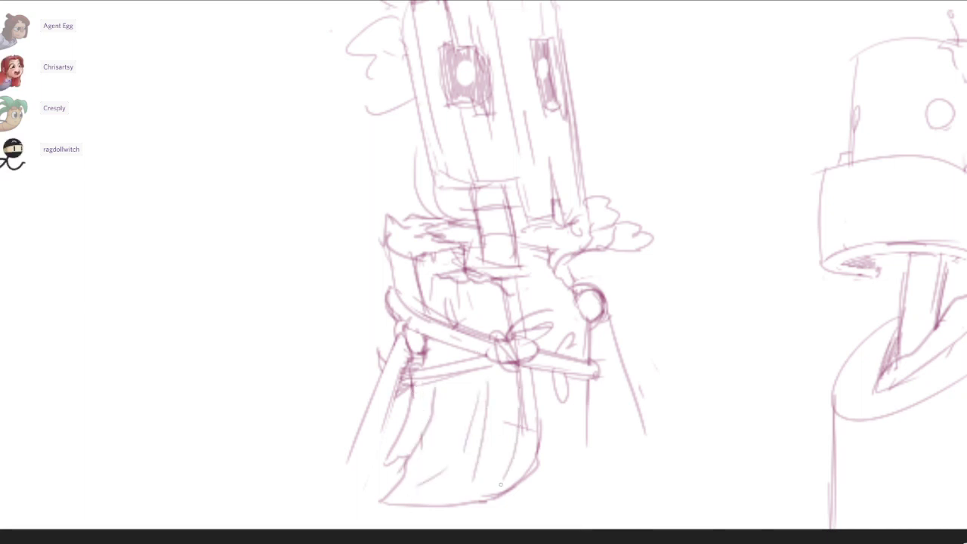
Round off the draped shape's rear lower corner and close the bottom of the body's rear side behind it.
drag(501, 485, 499, 489)
drag(539, 418, 538, 446)
drag(541, 306, 530, 294)
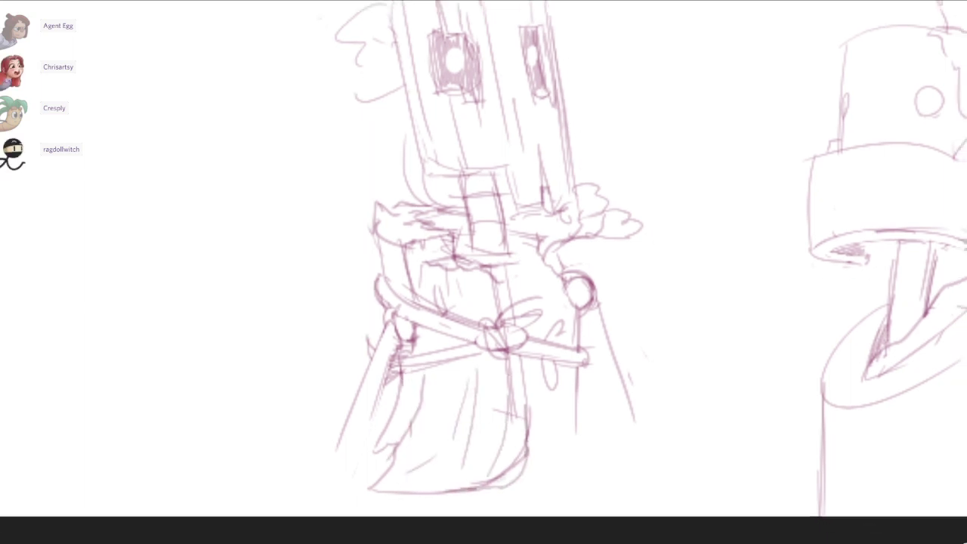
drag(566, 434, 526, 455)
drag(530, 454, 588, 432)
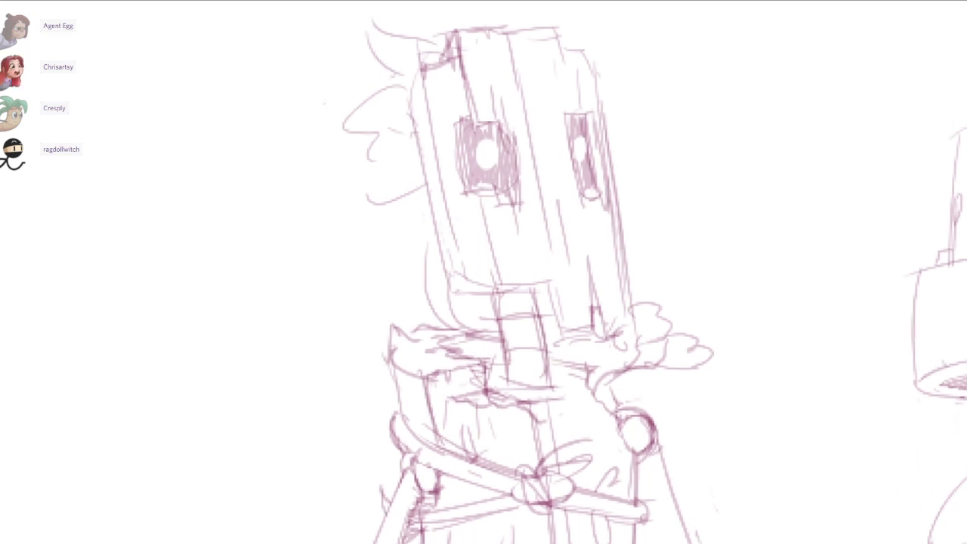
Darken the front plank edge and middle seam of the robot's head and redefine its broken upper front corner.
drag(423, 94, 464, 283)
key(ctrl+z)
drag(429, 132, 465, 290)
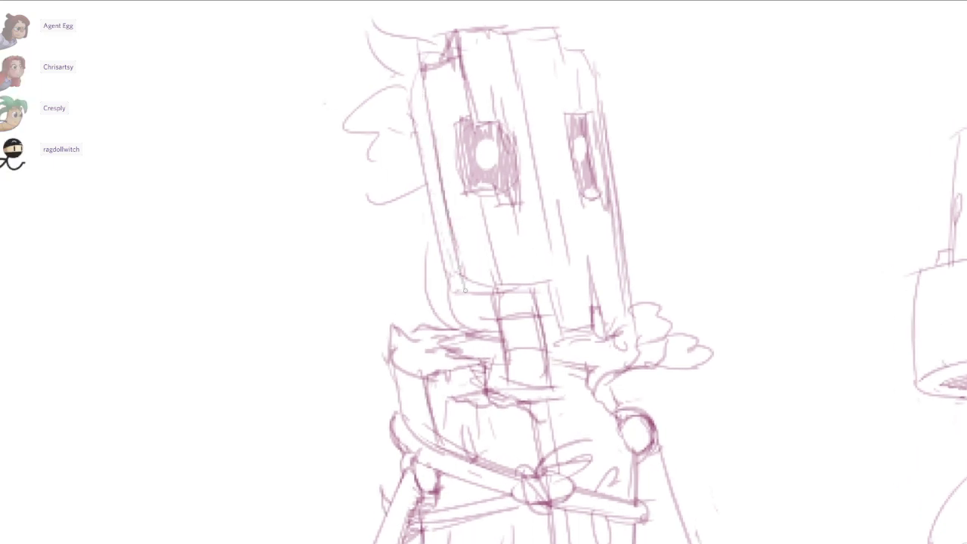
drag(455, 237, 462, 268)
drag(446, 174, 445, 192)
drag(421, 87, 453, 74)
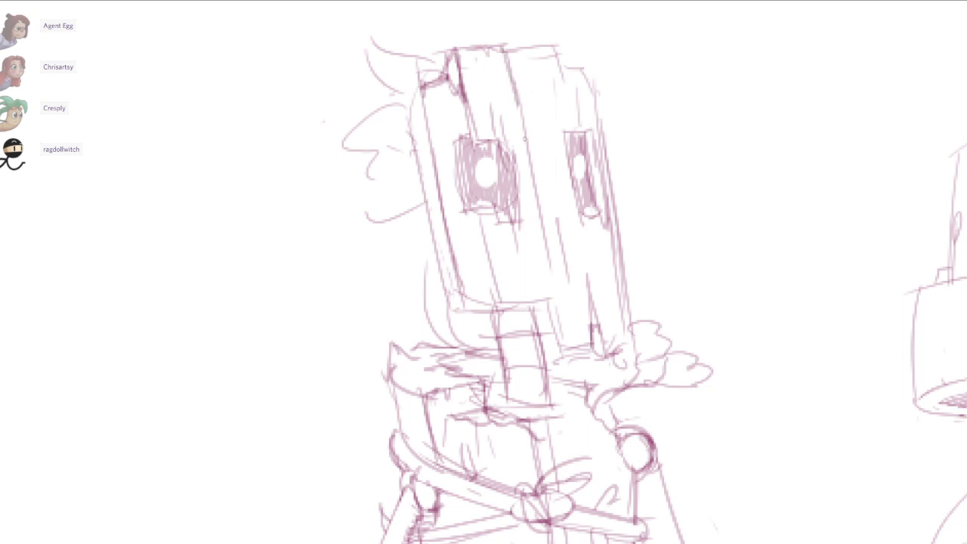
drag(528, 256, 510, 278)
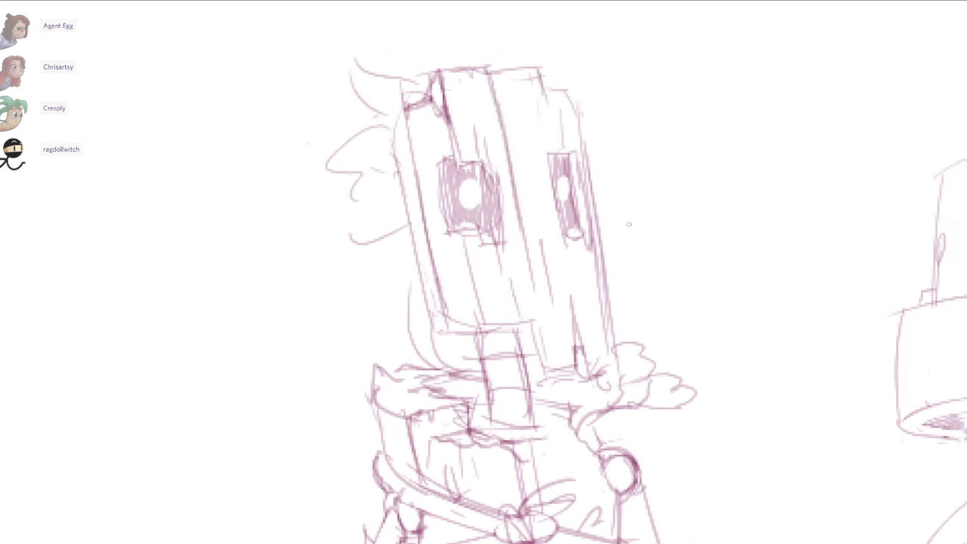
Add short plank and crack strokes along the head's lower edge beside the neck.
drag(532, 371, 540, 369)
drag(516, 323, 533, 379)
drag(543, 365, 556, 353)
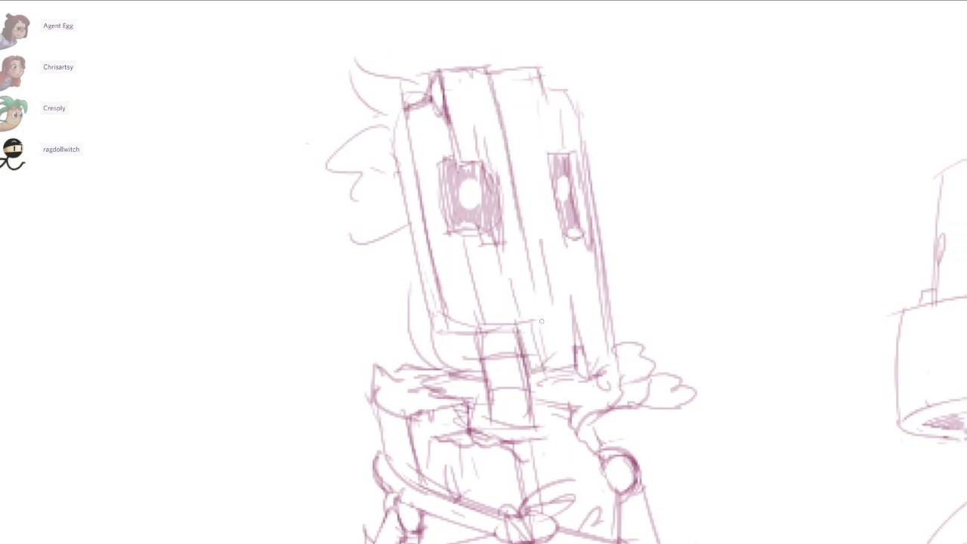
scroll(559, 323, down, 6)
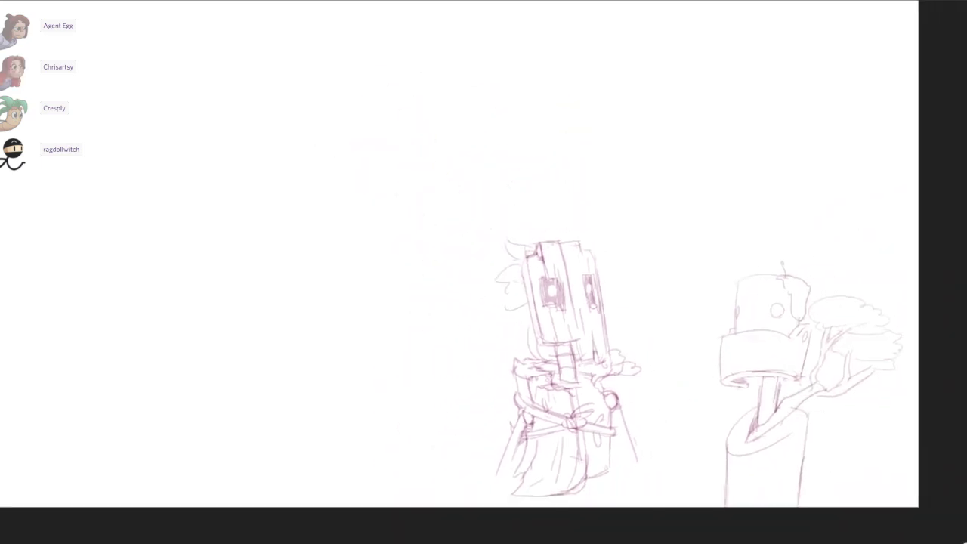
scroll(582, 351, up, 5)
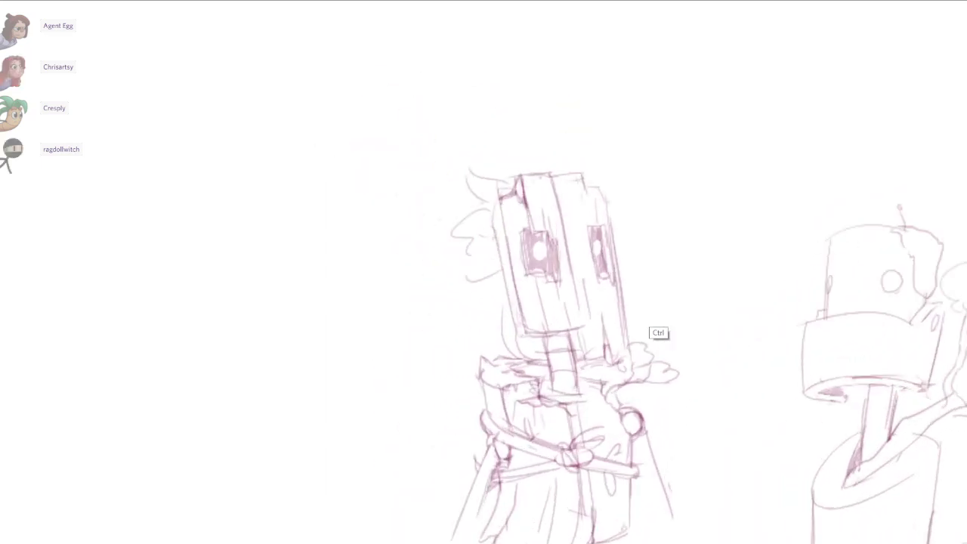
scroll(552, 362, up, 1)
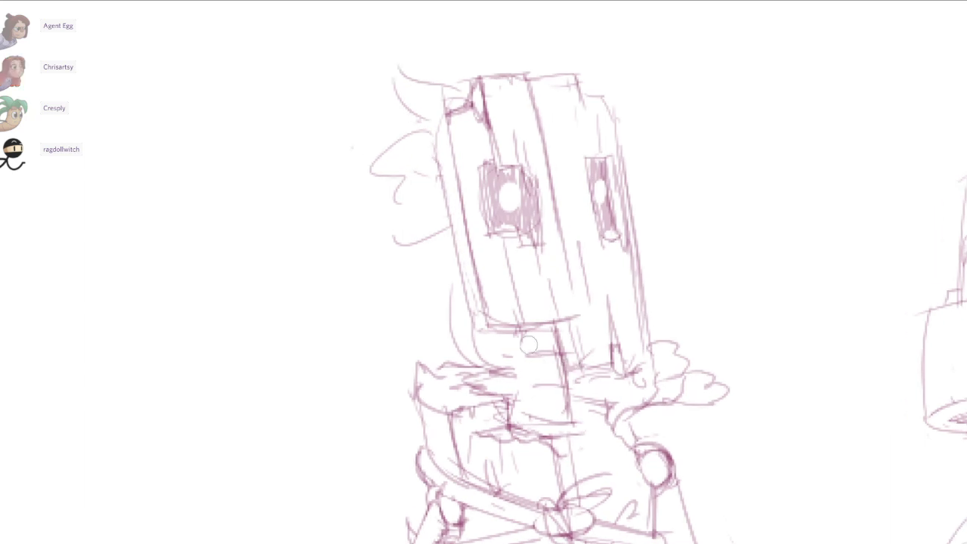
Clear the stray lines at the robot's neck and redraw it as a clean cylinder with a curved collar at its base.
mouse_move(529, 345)
mouse_down()
mouse_move(555, 342)
mouse_move(559, 354)
mouse_up()
drag(567, 418, 563, 359)
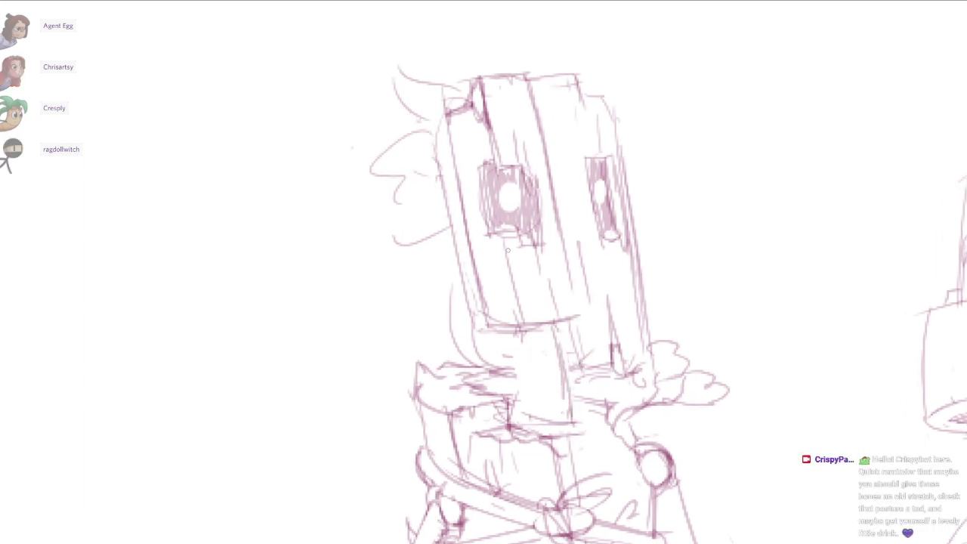
mouse_move(511, 329)
mouse_down()
mouse_move(521, 422)
mouse_move(576, 420)
mouse_up()
key(ctrl+z)
key(e)
drag(513, 401, 579, 427)
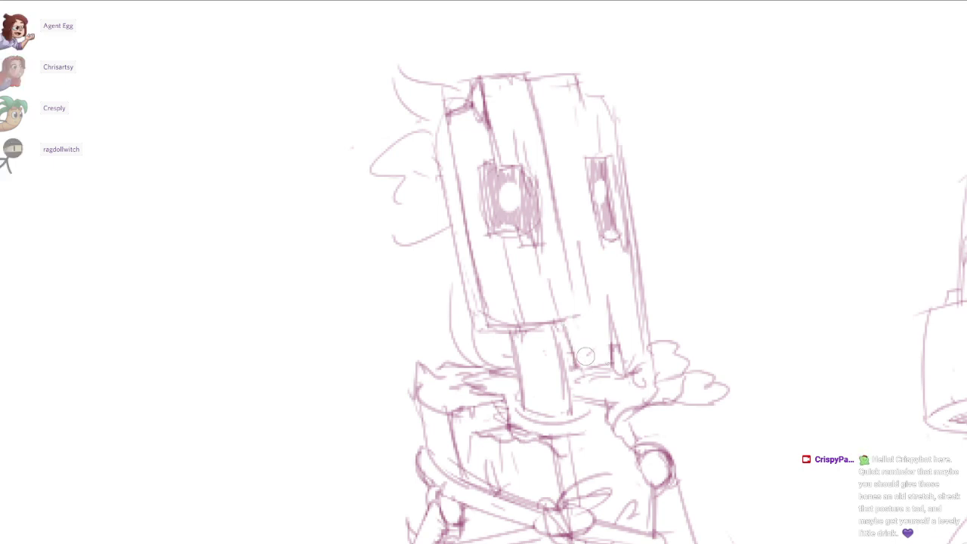
Hatch the gap in the head beside the neck and shade the narrow plank along the head's front edge.
mouse_move(586, 355)
mouse_down()
mouse_move(571, 324)
mouse_move(618, 369)
mouse_up()
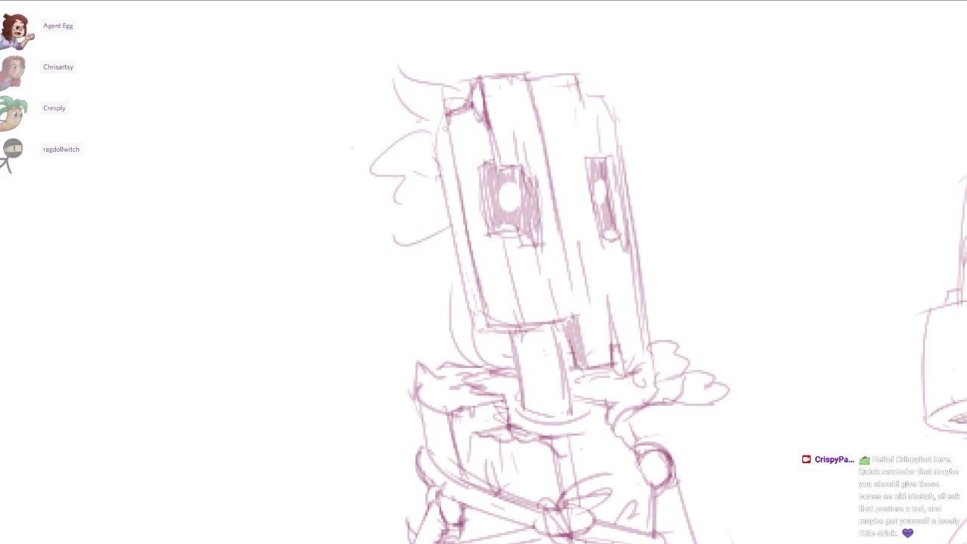
drag(446, 124, 463, 231)
mouse_move(442, 145)
mouse_down()
mouse_move(474, 299)
mouse_move(491, 332)
mouse_up()
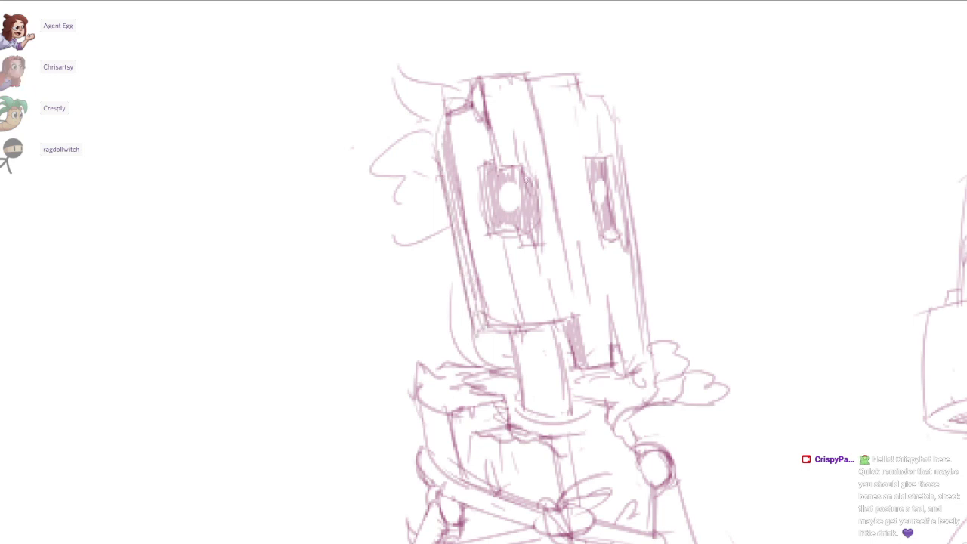
Darken the inner sides of both rectangular eye sockets and touch up the shading on the head's front edge.
mouse_move(616, 154)
mouse_down()
mouse_move(610, 225)
mouse_move(621, 227)
mouse_up()
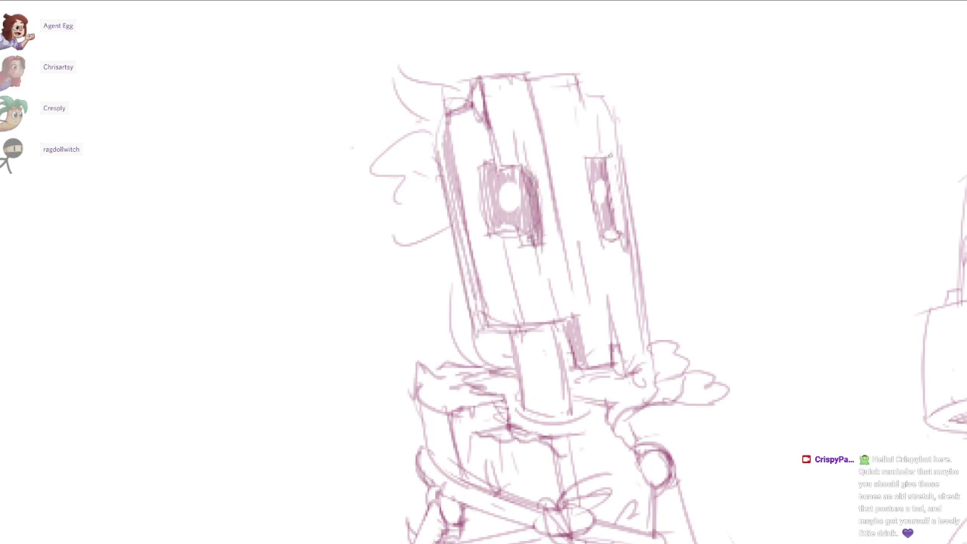
drag(606, 178, 609, 204)
drag(527, 170, 545, 248)
drag(516, 173, 496, 197)
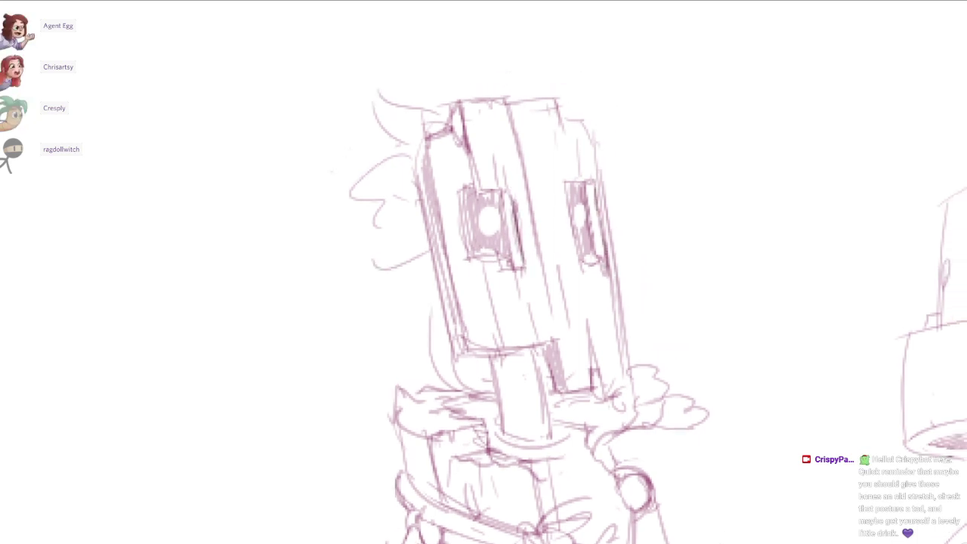
drag(428, 150, 455, 338)
Examine the box-headed robot up close and against the other drawings on the shared canvas.
mouse_move(650, 536)
mouse_down()
mouse_move(624, 470)
mouse_move(619, 409)
mouse_up()
scroll(620, 409, down, 5)
scroll(665, 333, up, 4)
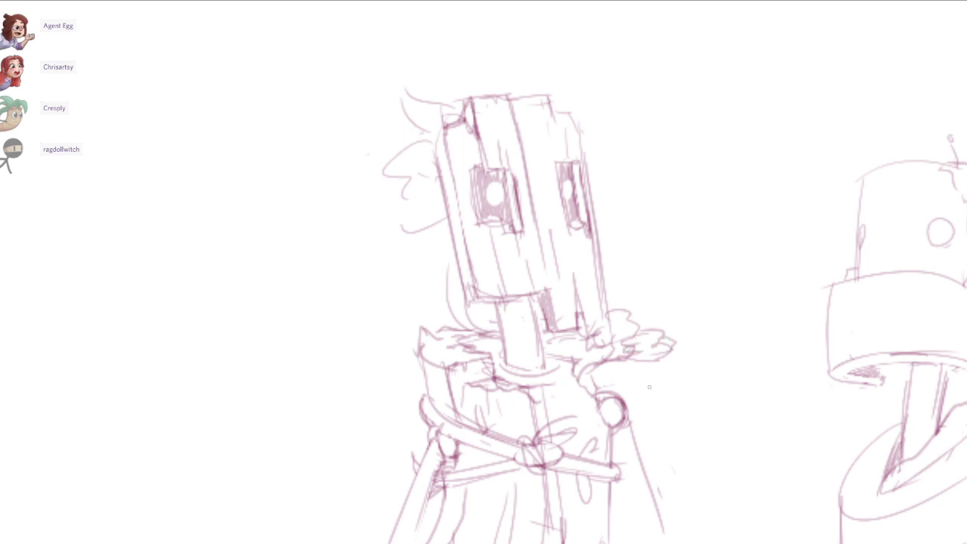
drag(649, 387, 653, 376)
scroll(631, 339, down, 8)
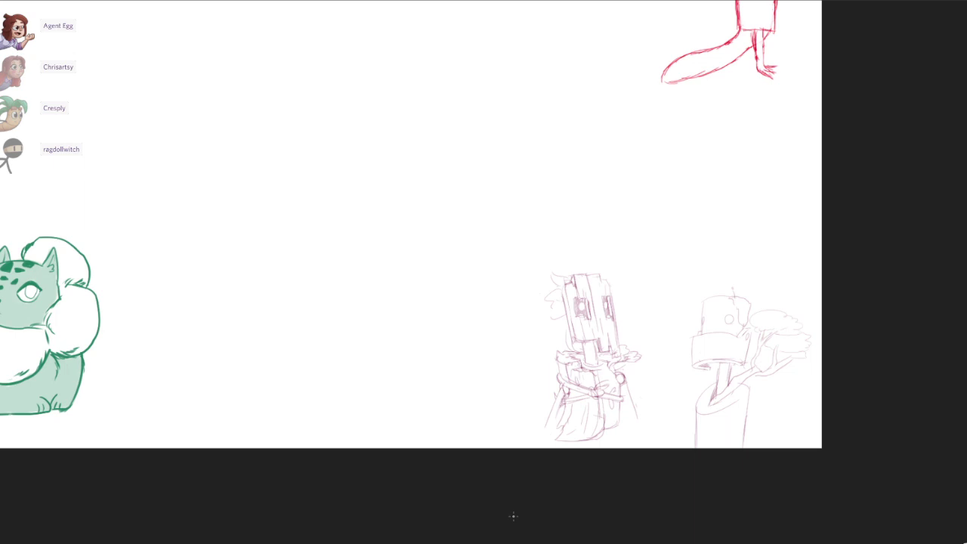
scroll(594, 316, up, 5)
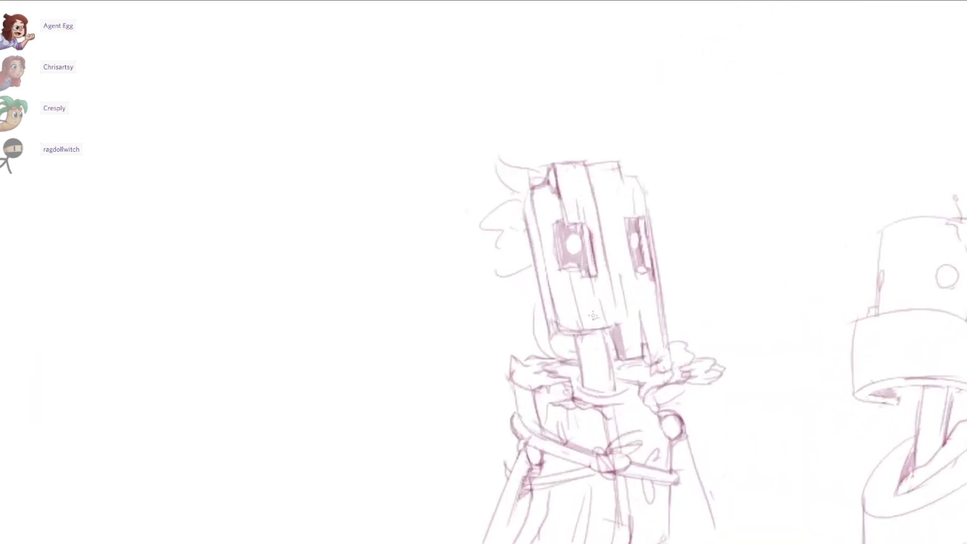
scroll(591, 380, up, 2)
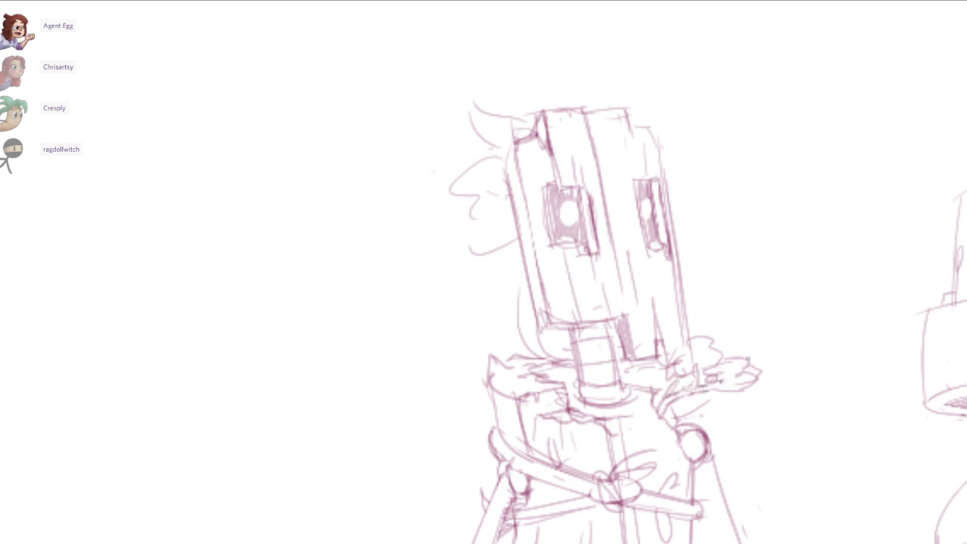
drag(747, 324, 765, 304)
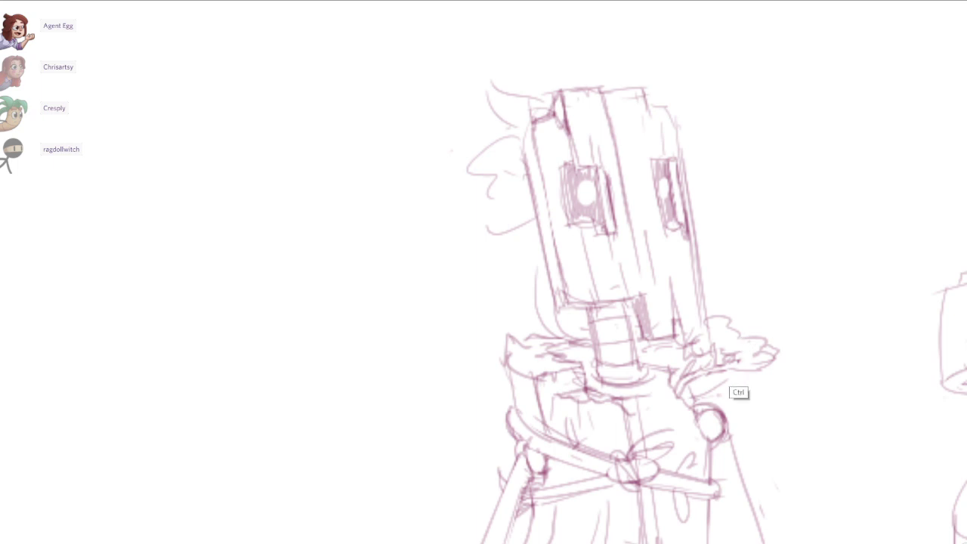
scroll(733, 389, down, 5)
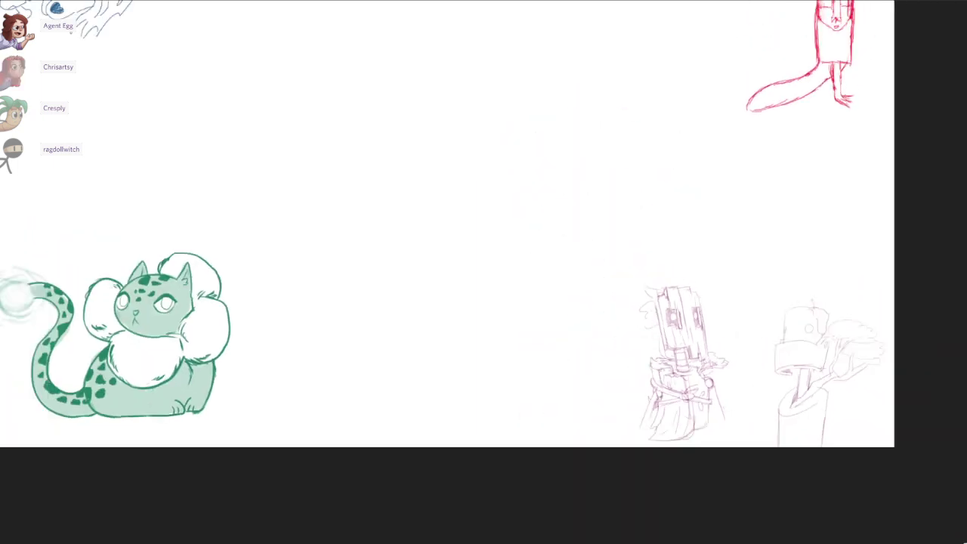
drag(732, 389, 725, 414)
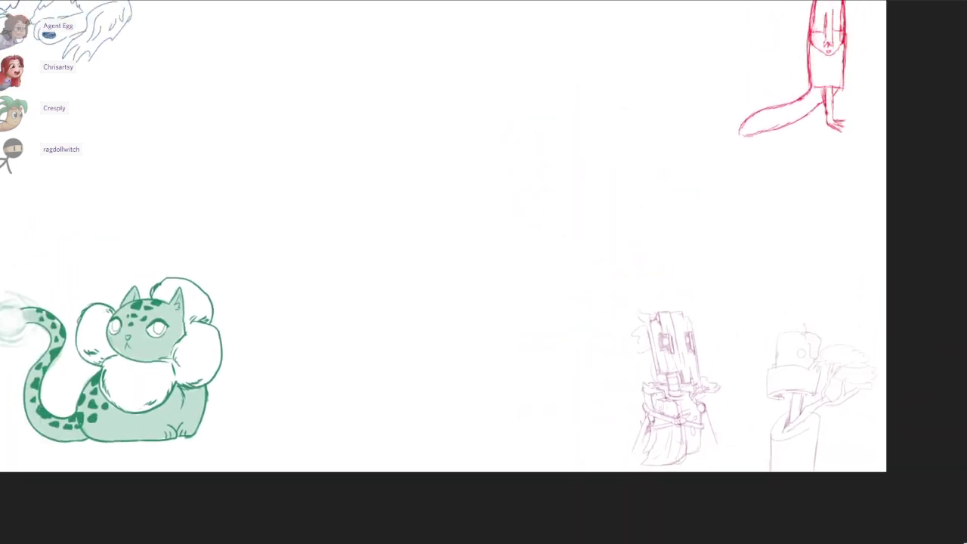
scroll(716, 451, up, 1)
scroll(717, 451, right, 1)
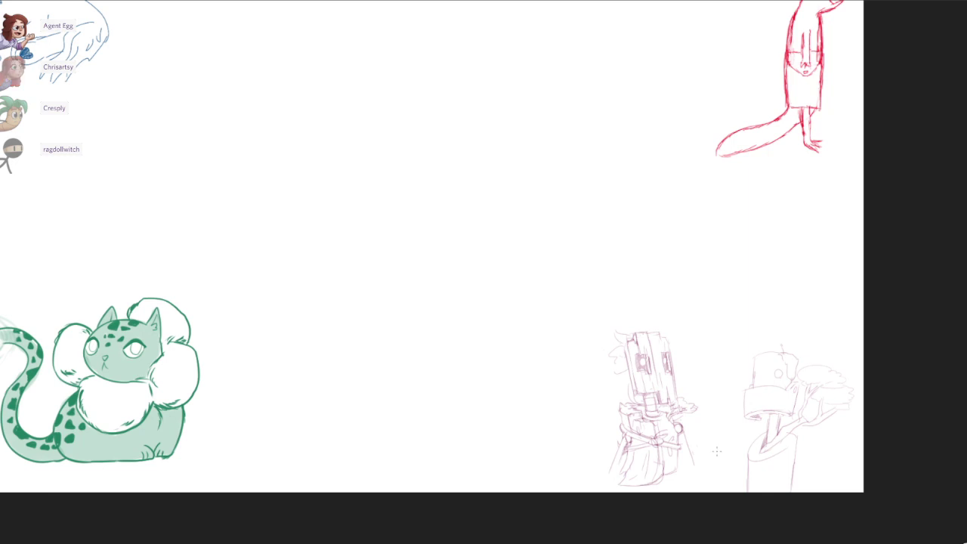
Brush a light flat tone over the planks of the robot's box head, leaving the eye lights white.
scroll(691, 423, up, 4)
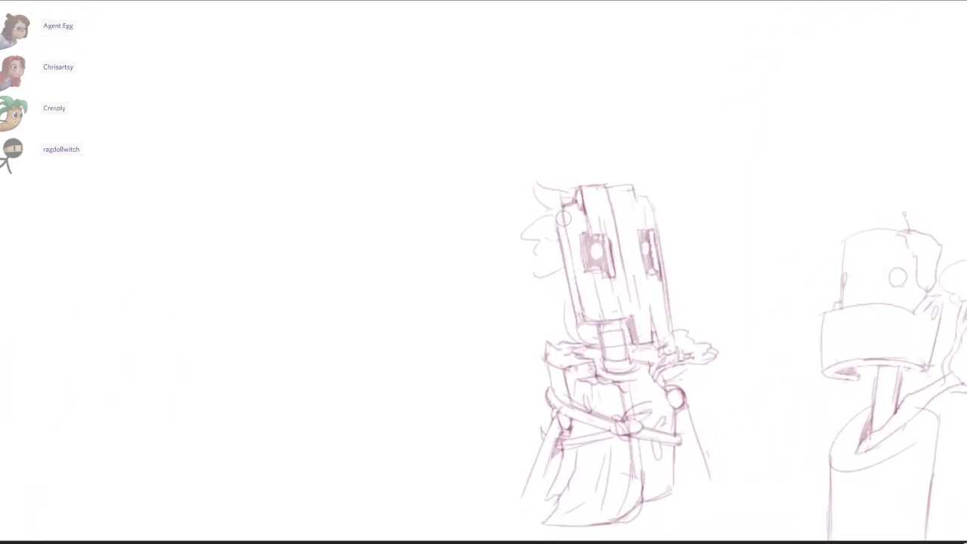
drag(571, 213, 582, 288)
key(ctrl+z)
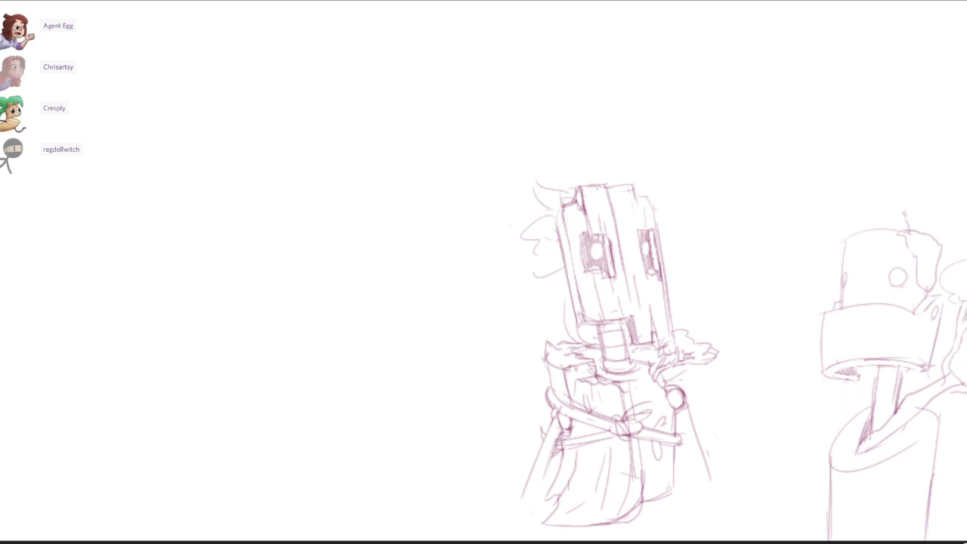
mouse_move(594, 225)
mouse_down()
mouse_move(562, 216)
mouse_move(599, 211)
mouse_move(632, 241)
mouse_move(563, 220)
mouse_move(583, 318)
mouse_move(631, 313)
mouse_move(624, 236)
mouse_move(648, 332)
mouse_move(646, 212)
mouse_up()
mouse_move(562, 220)
mouse_down()
mouse_move(596, 294)
mouse_move(609, 246)
mouse_move(656, 255)
mouse_up()
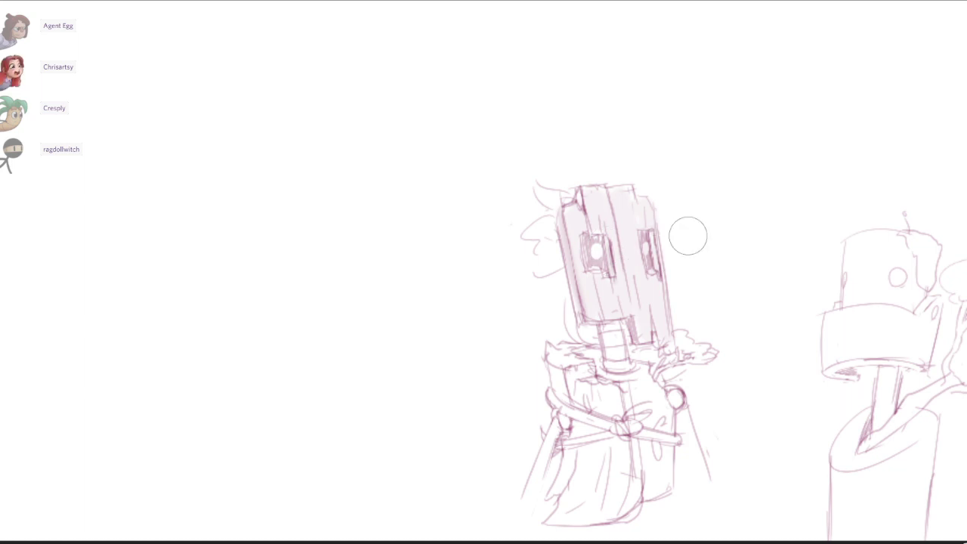
Tone the tied bands, the body's front and the draped cloth, adding soft darker shading along the folds.
mouse_move(605, 333)
mouse_down()
mouse_move(620, 349)
mouse_move(614, 327)
mouse_move(630, 382)
mouse_move(649, 374)
mouse_move(570, 374)
mouse_move(559, 386)
mouse_move(597, 394)
mouse_move(605, 429)
mouse_move(566, 484)
mouse_move(586, 498)
mouse_move(614, 452)
mouse_move(605, 510)
mouse_move(573, 424)
mouse_move(594, 414)
mouse_move(675, 430)
mouse_move(680, 423)
mouse_move(604, 423)
mouse_move(619, 430)
mouse_move(553, 409)
mouse_move(667, 438)
mouse_move(703, 434)
mouse_up()
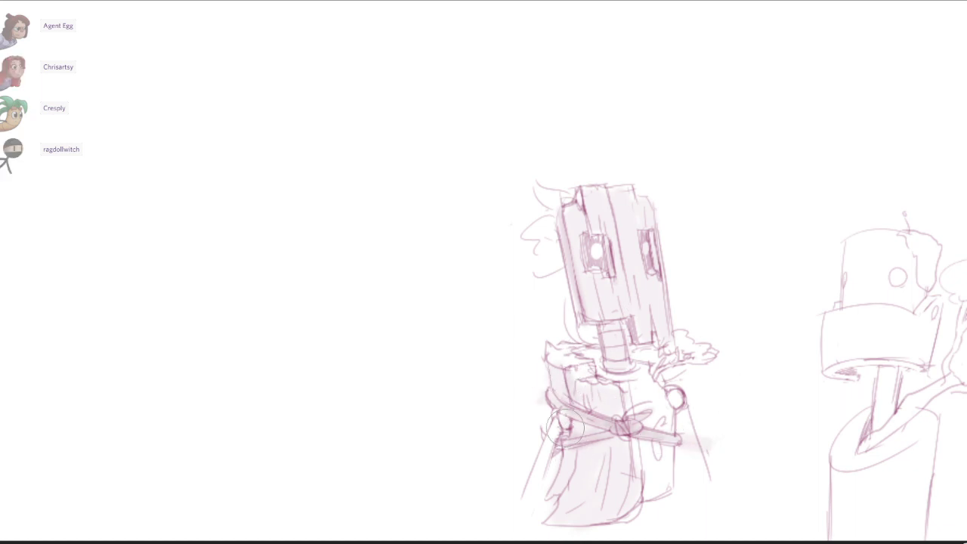
mouse_move(573, 473)
mouse_down()
mouse_move(594, 470)
mouse_move(584, 478)
mouse_move(607, 448)
mouse_move(604, 484)
mouse_move(627, 506)
mouse_move(626, 440)
mouse_move(642, 463)
mouse_up()
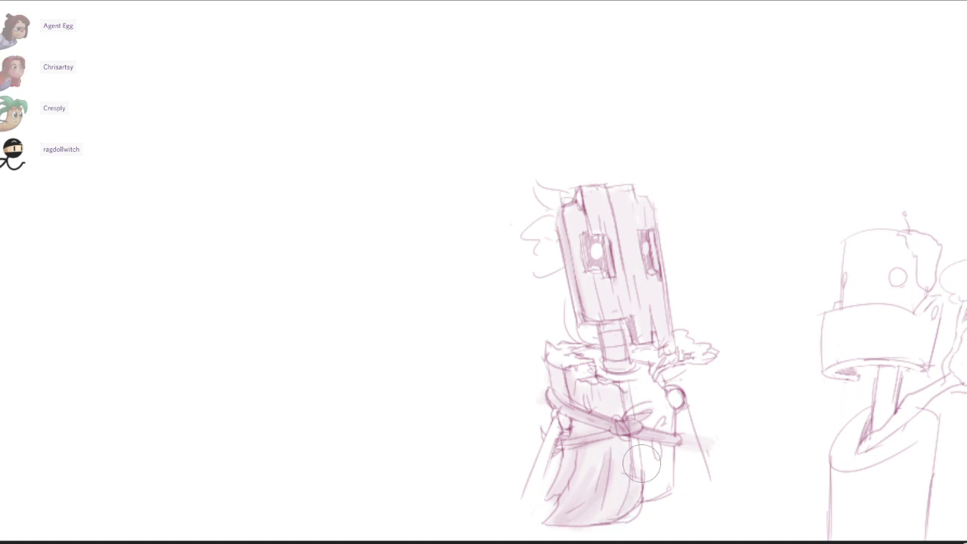
Tone the foliage behind the robot's neck and the remaining parts of its broken body.
mouse_move(684, 355)
mouse_down()
mouse_move(668, 341)
mouse_move(725, 348)
mouse_up()
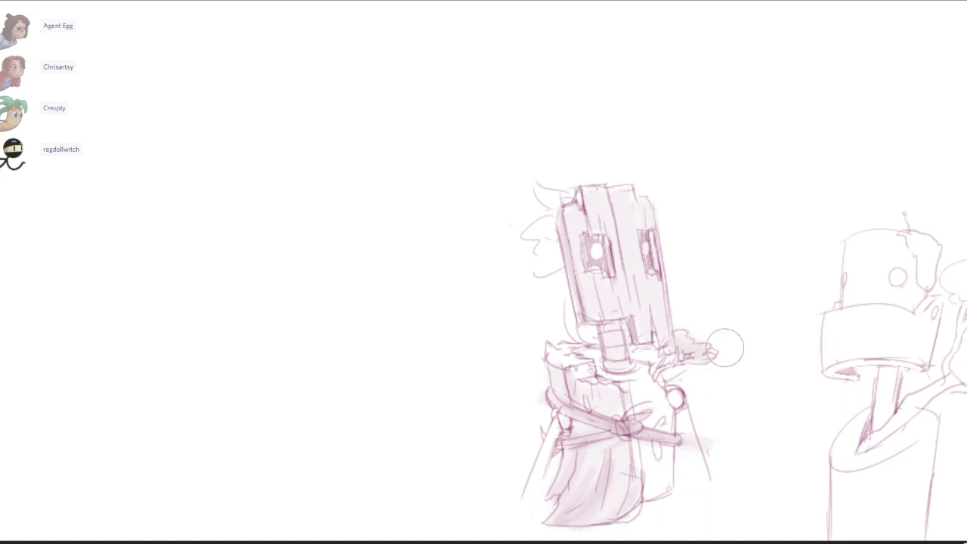
drag(741, 258, 697, 279)
drag(565, 343, 605, 383)
mouse_move(547, 372)
mouse_down()
mouse_move(616, 399)
mouse_move(602, 474)
mouse_move(609, 500)
mouse_up()
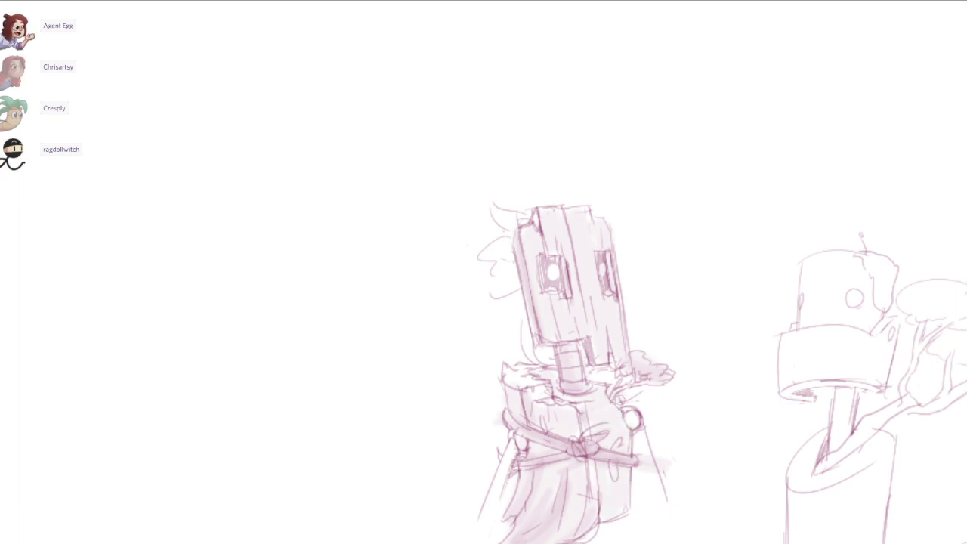
Add white highlights to the robot's neck segments and the shapes around the band knot.
drag(572, 364, 577, 386)
drag(733, 301, 725, 295)
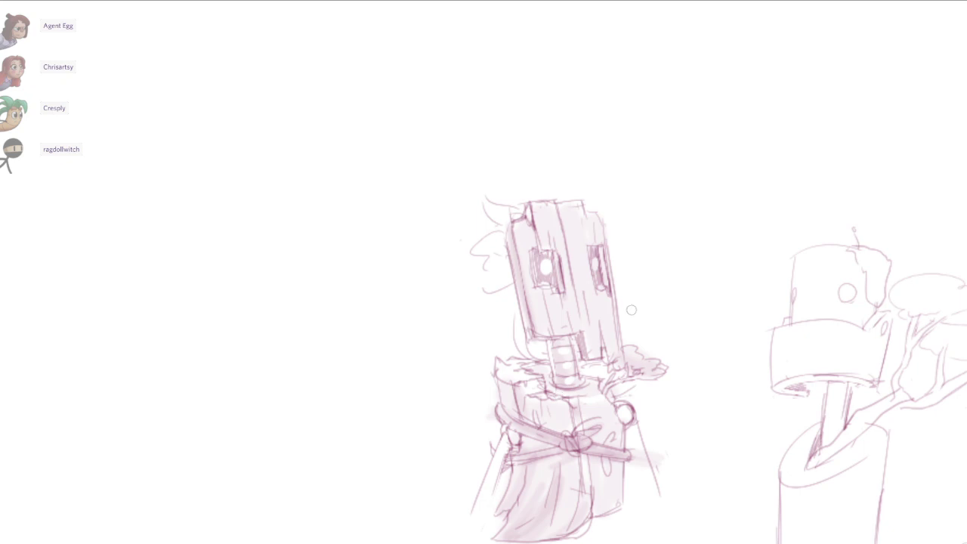
drag(631, 310, 626, 301)
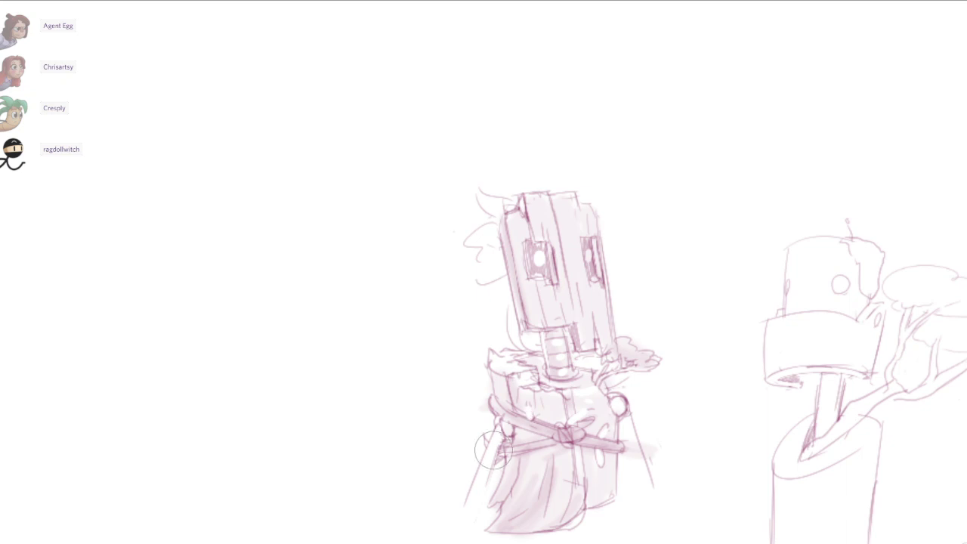
scroll(691, 410, down, 3)
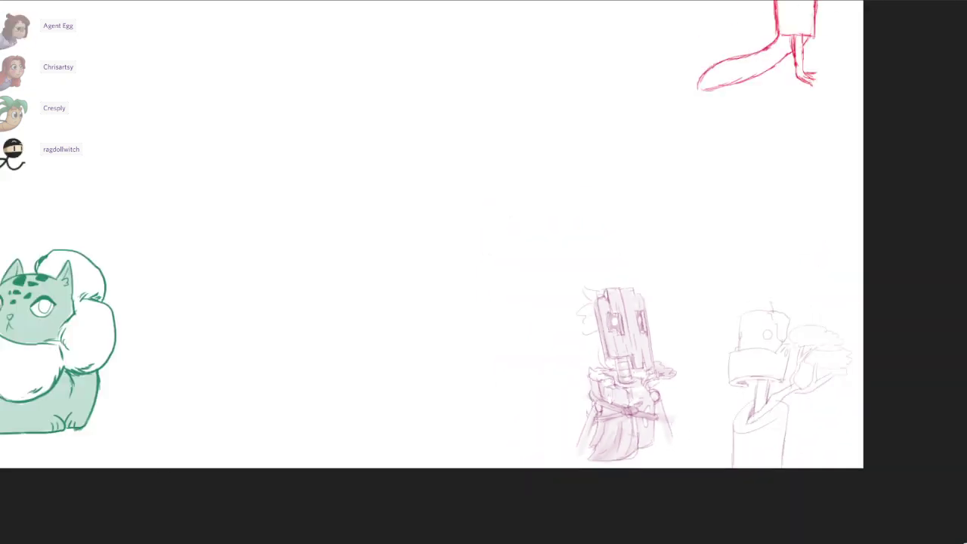
scroll(676, 404, down, 3)
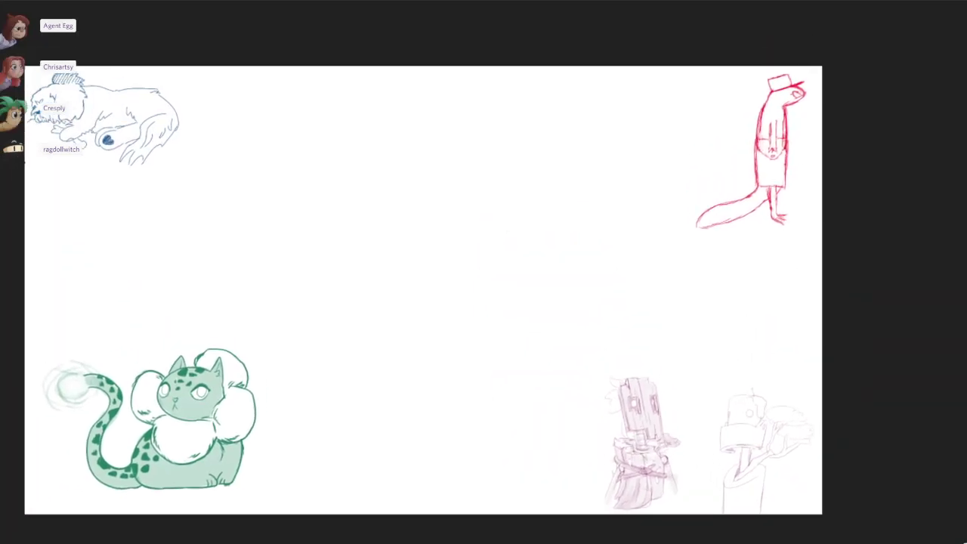
Apply a light tone to the upper leaf shape along the head's front edge.
drag(676, 403, 685, 400)
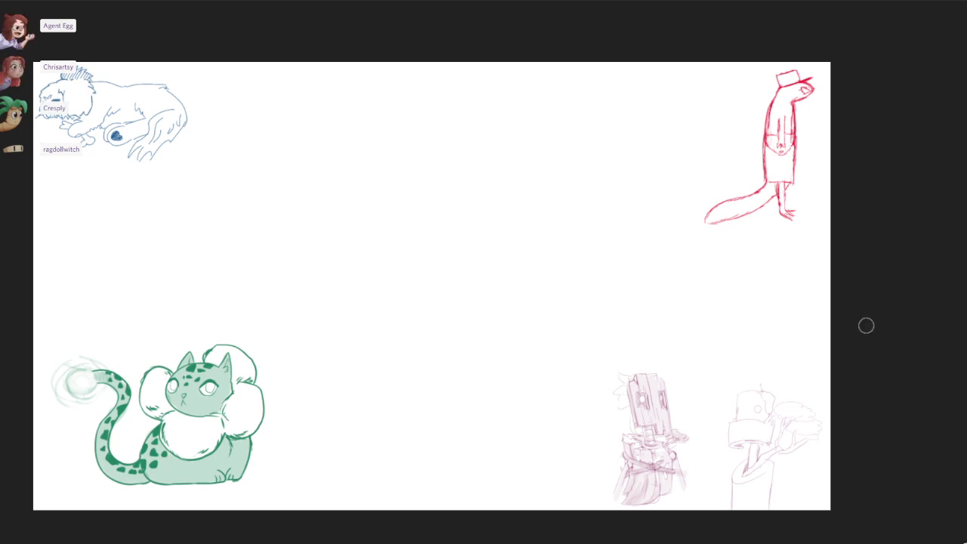
drag(652, 449, 883, 271)
drag(883, 270, 872, 315)
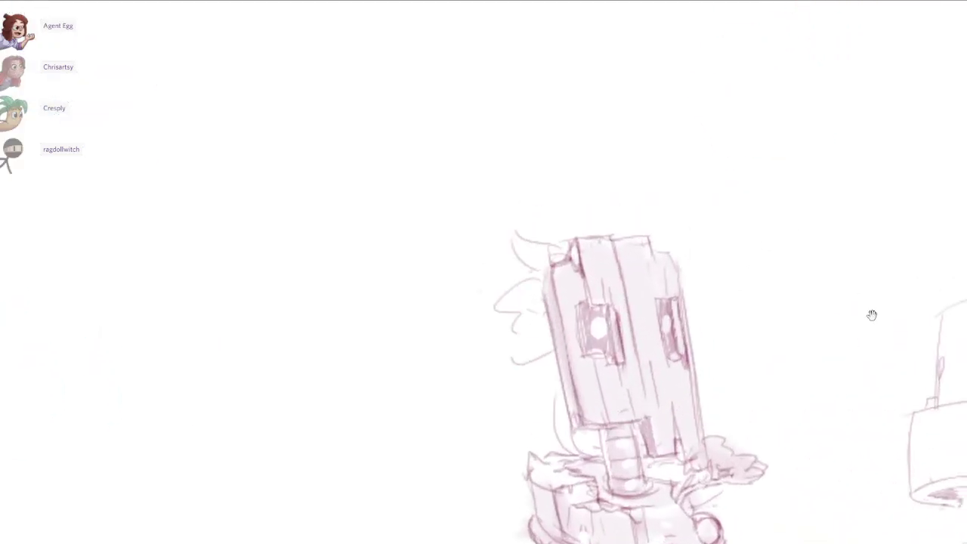
mouse_move(504, 310)
mouse_down()
mouse_move(518, 356)
mouse_move(539, 361)
mouse_up()
key(ctrl+z)
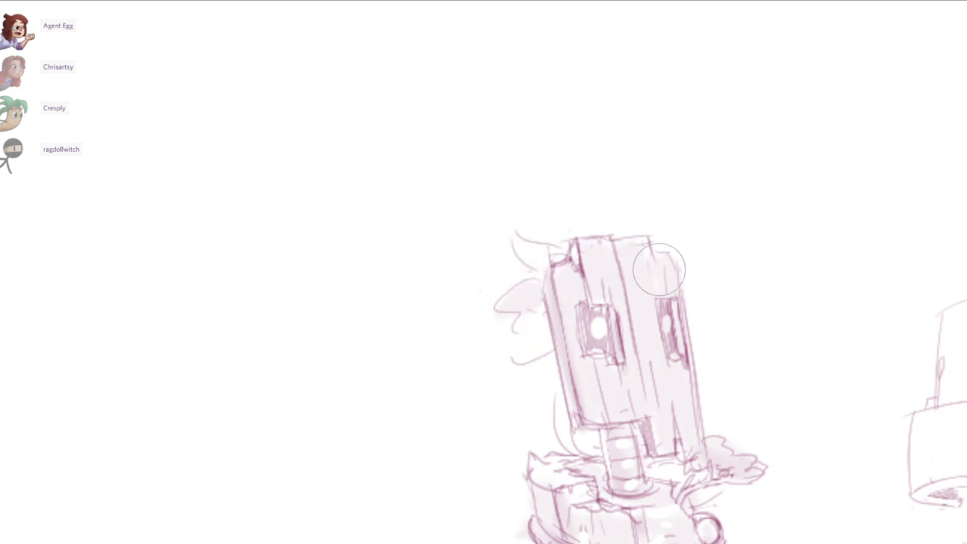
scroll(587, 321, up, 1)
key(e)
mouse_move(559, 237)
mouse_down()
mouse_move(540, 253)
mouse_move(497, 233)
mouse_move(507, 277)
mouse_move(530, 297)
mouse_up()
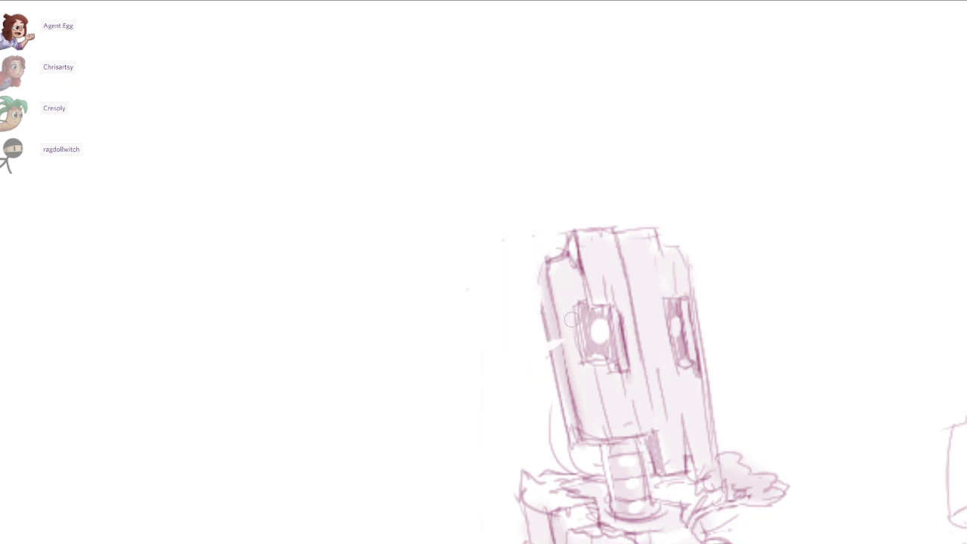
key(b)
key(ctrl+z)
key(ctrl+z)
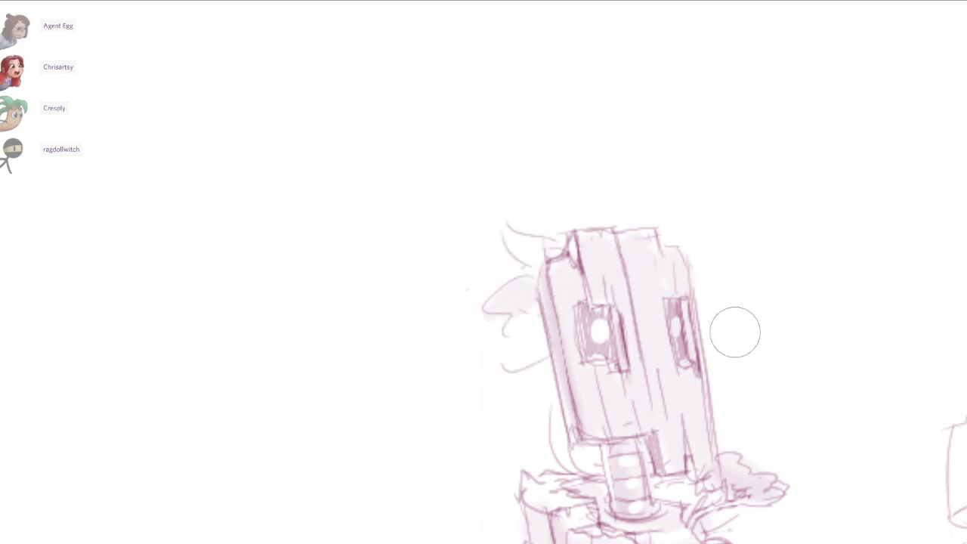
Darken the curved horn-like leaf at the head's upper front corner and redraw the leaves below it with pointed tips.
key(e)
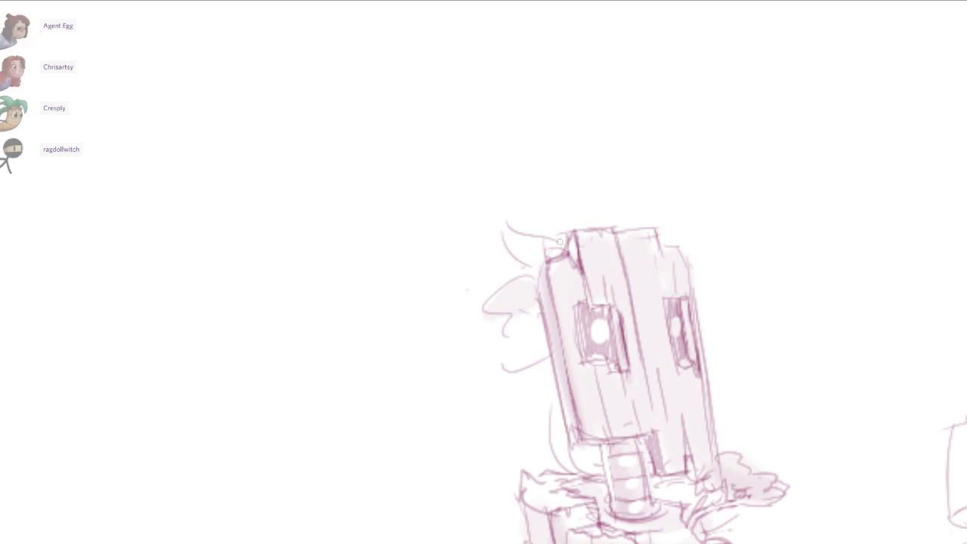
mouse_move(505, 225)
mouse_down()
mouse_move(572, 233)
mouse_move(494, 213)
mouse_move(540, 281)
mouse_up()
drag(498, 308, 457, 334)
mouse_move(457, 334)
mouse_down()
mouse_move(512, 334)
mouse_move(541, 318)
mouse_move(479, 372)
mouse_up()
mouse_move(479, 371)
mouse_down()
mouse_move(538, 346)
mouse_move(532, 406)
mouse_up()
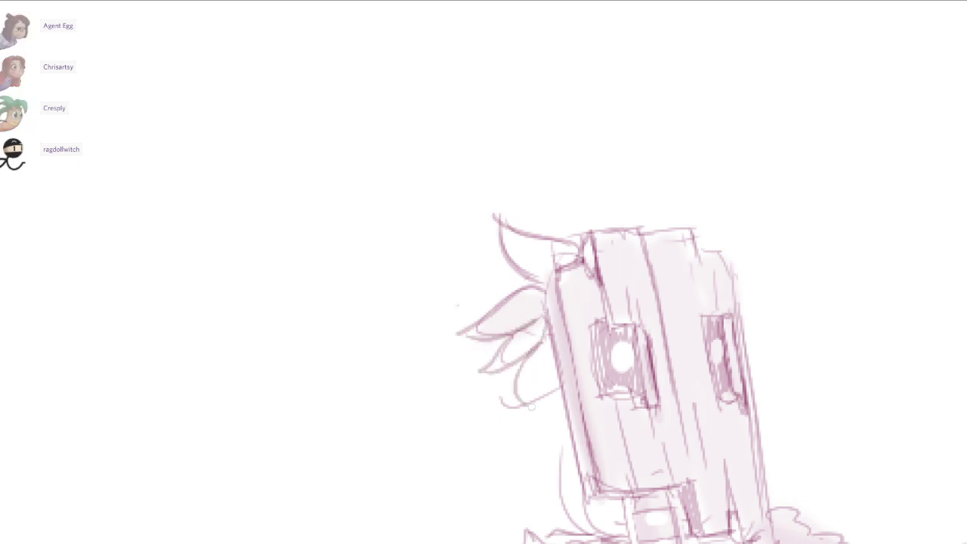
Replace the rounded lowest leaf with a long pointed one and touch up the head's front edge beside the leaves.
key(ctrl+z)
drag(543, 342, 494, 405)
mouse_move(494, 406)
mouse_down()
mouse_move(523, 409)
mouse_move(565, 379)
mouse_up()
drag(893, 377, 864, 263)
mouse_move(530, 277)
mouse_down()
mouse_move(555, 389)
mouse_move(582, 399)
mouse_up()
Outline the small loops hanging below the tied band on the rear side of the body.
scroll(699, 400, down, 8)
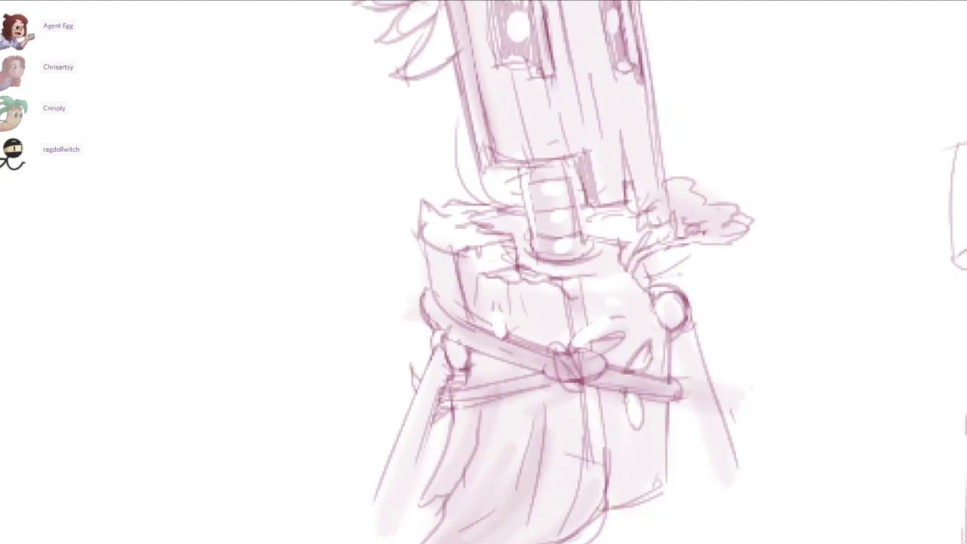
drag(625, 400, 666, 408)
drag(699, 252, 690, 254)
key(ctrl+z)
Draw inner edge lines down the robot's rear and front arms to give both limbs thickness.
drag(655, 332, 702, 476)
key(ctrl+z)
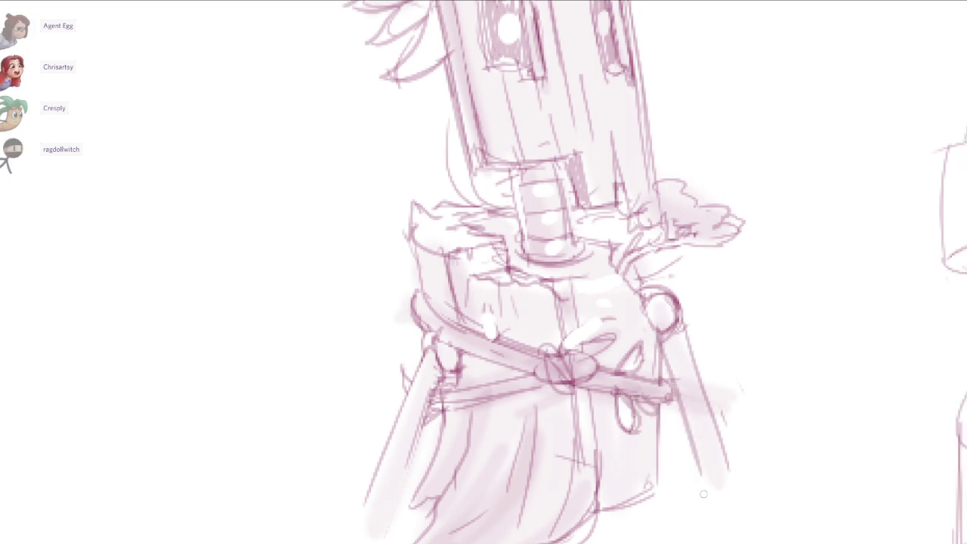
drag(444, 376, 390, 492)
key(ctrl+z)
drag(443, 402, 390, 501)
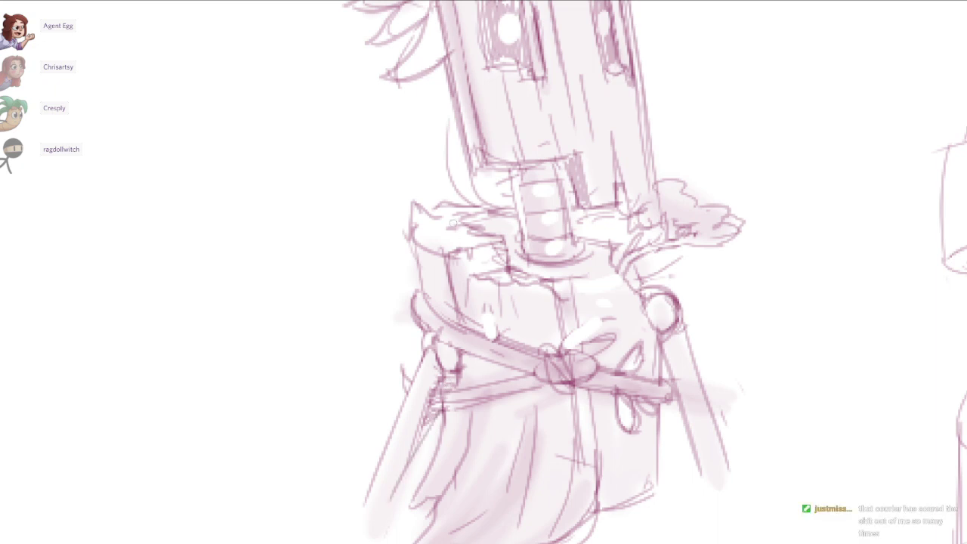
Add dark grain strokes along the torso's upper rear edge and deepen the creases beneath the jagged collar above the knotted strap.
drag(415, 246, 433, 304)
drag(422, 248, 438, 305)
mouse_move(441, 272)
mouse_down()
mouse_move(456, 325)
mouse_move(451, 376)
mouse_up()
key(ctrl+z)
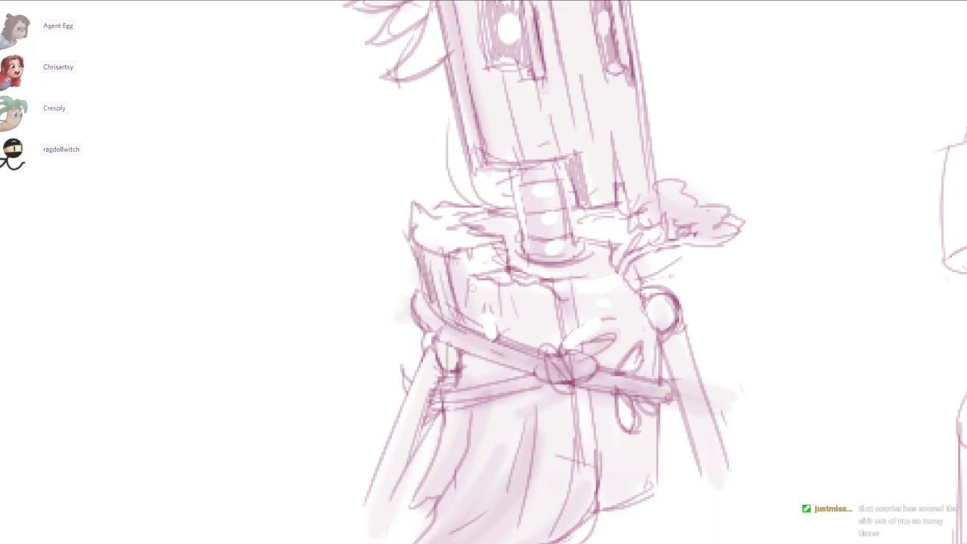
mouse_move(504, 297)
mouse_down()
mouse_move(529, 283)
mouse_move(548, 302)
mouse_move(566, 367)
mouse_up()
drag(884, 350, 872, 315)
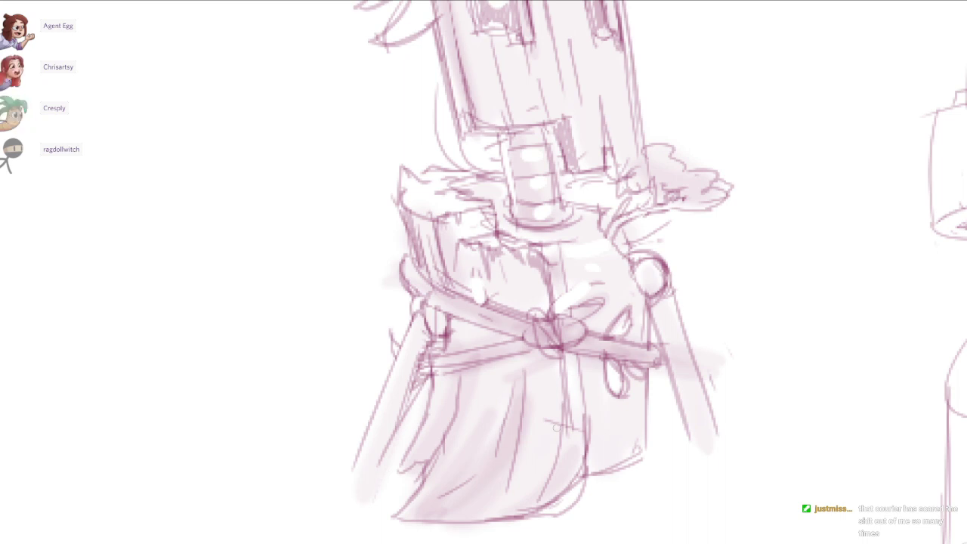
Redraw the curved fold at the cloak's lower front corner, clean it with the eraser and add a short mark on the body's lower side.
drag(567, 412, 533, 505)
key(ctrl+z)
drag(567, 402, 517, 520)
key(ctrl+z)
mouse_move(571, 422)
mouse_down()
mouse_move(540, 511)
mouse_move(520, 509)
mouse_move(584, 494)
mouse_move(583, 426)
mouse_move(557, 501)
mouse_up()
key(ctrl+z)
key(e)
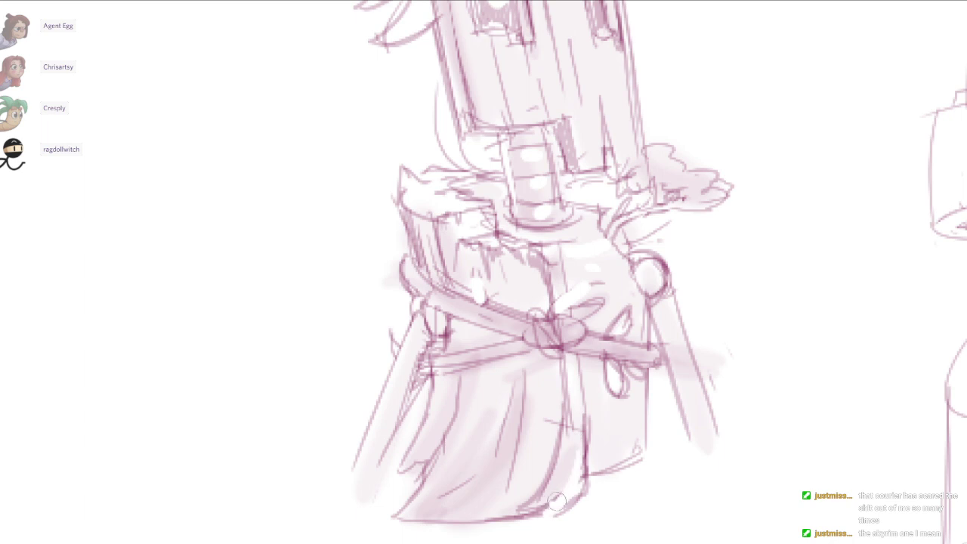
drag(882, 315, 868, 315)
drag(599, 429, 624, 426)
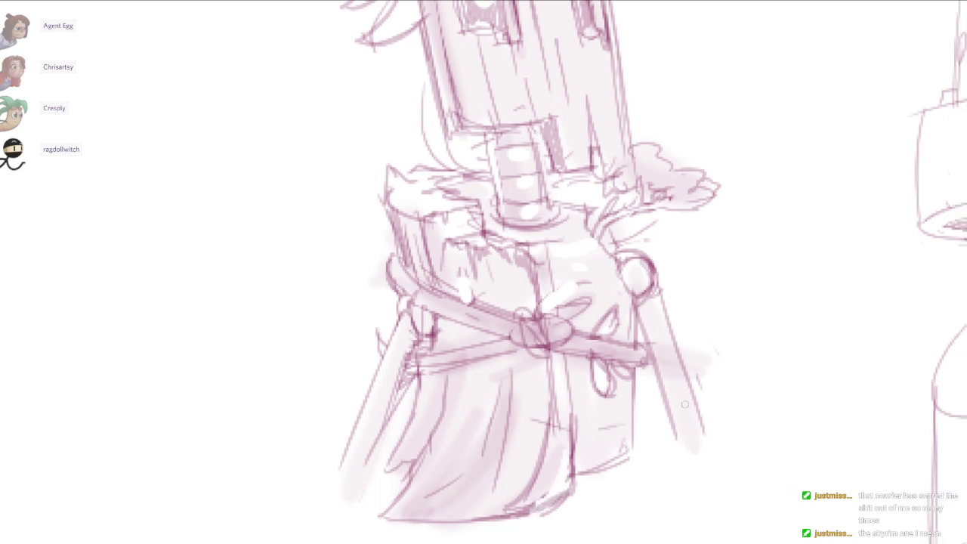
Fill a dark, ragged patch on the torso where the small tree's roots meet it beside the front shoulder joint.
drag(930, 274, 872, 315)
scroll(872, 316, down, 2)
scroll(872, 315, up, 1)
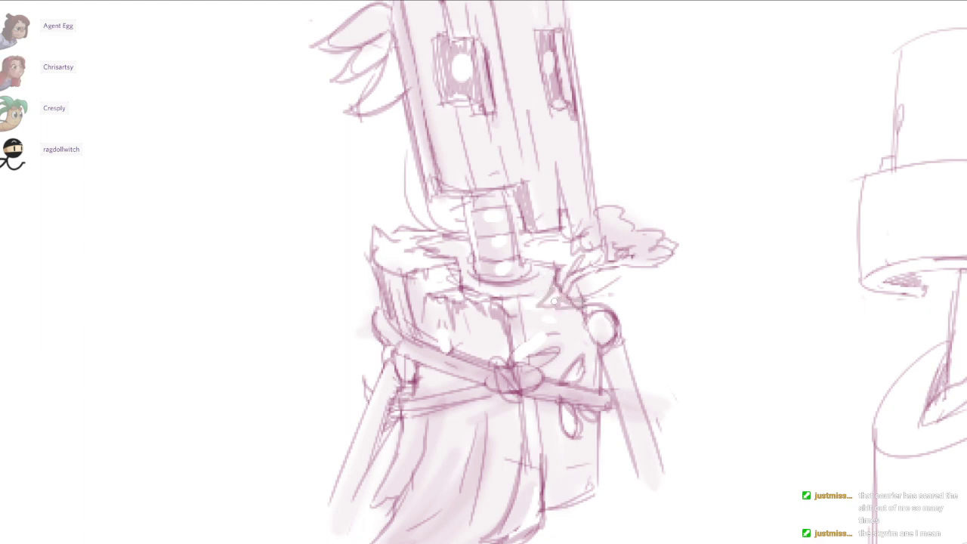
mouse_move(554, 301)
mouse_down()
mouse_move(558, 290)
mouse_move(571, 320)
mouse_up()
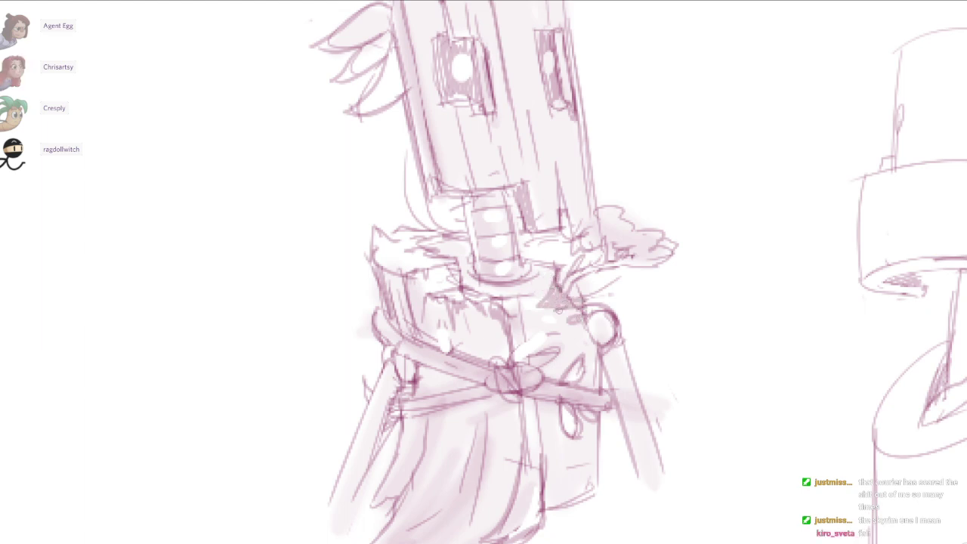
key(ctrl+z)
key(ctrl+z)
key(ctrl+z)
mouse_move(547, 285)
mouse_down()
mouse_move(553, 316)
mouse_move(581, 310)
mouse_move(577, 331)
mouse_move(542, 306)
mouse_move(546, 290)
mouse_up()
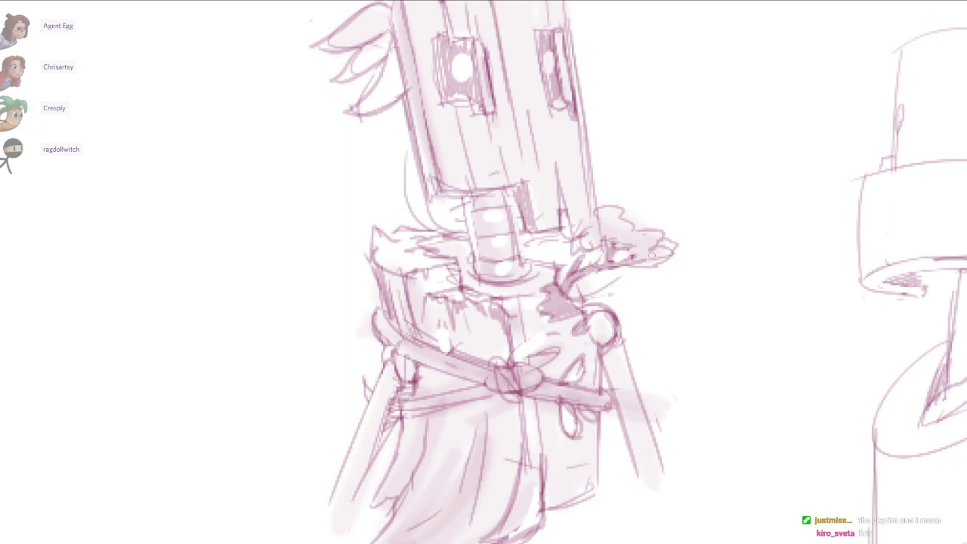
Examine the box-headed robot at several zoom levels alongside the other sketches on the canvas.
scroll(872, 315, down, 3)
scroll(872, 315, up, 2)
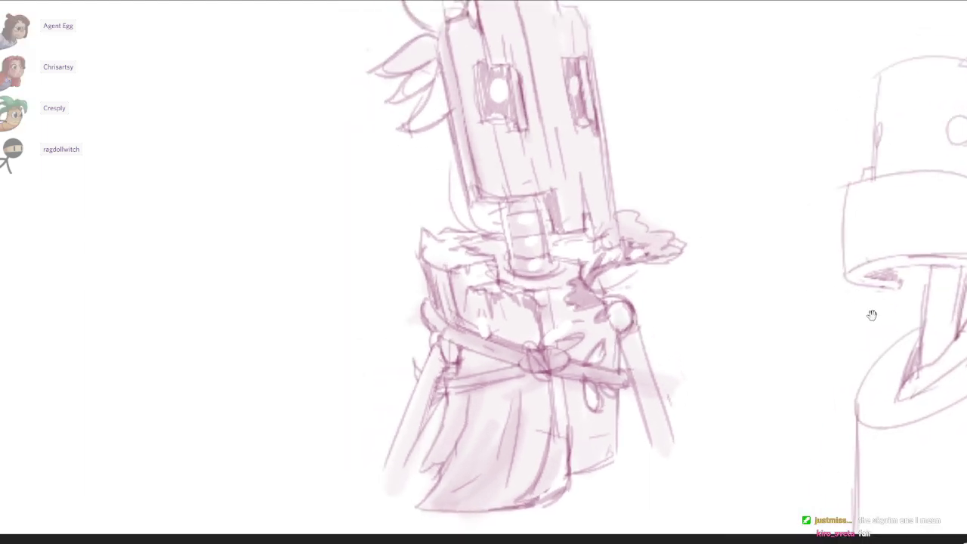
scroll(450, 357, up, 1)
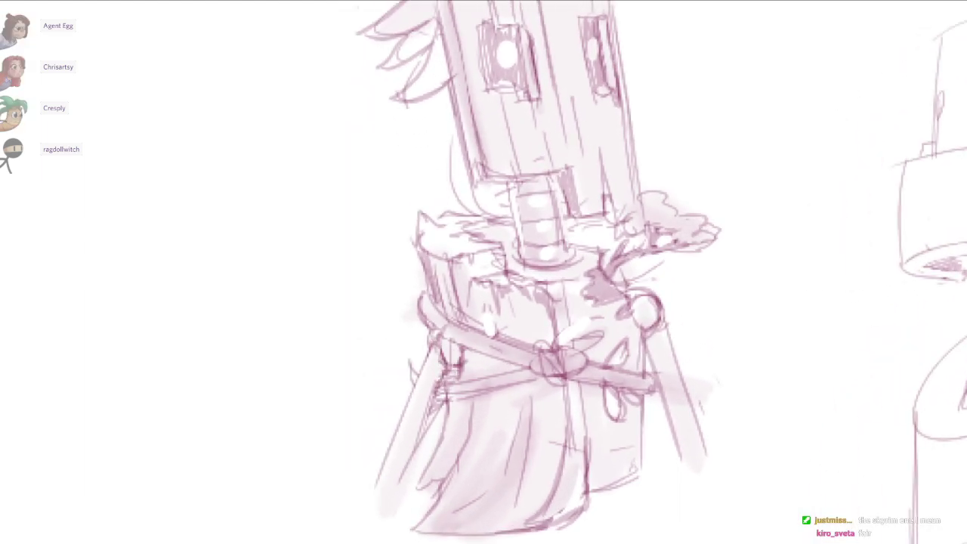
scroll(872, 315, down, 3)
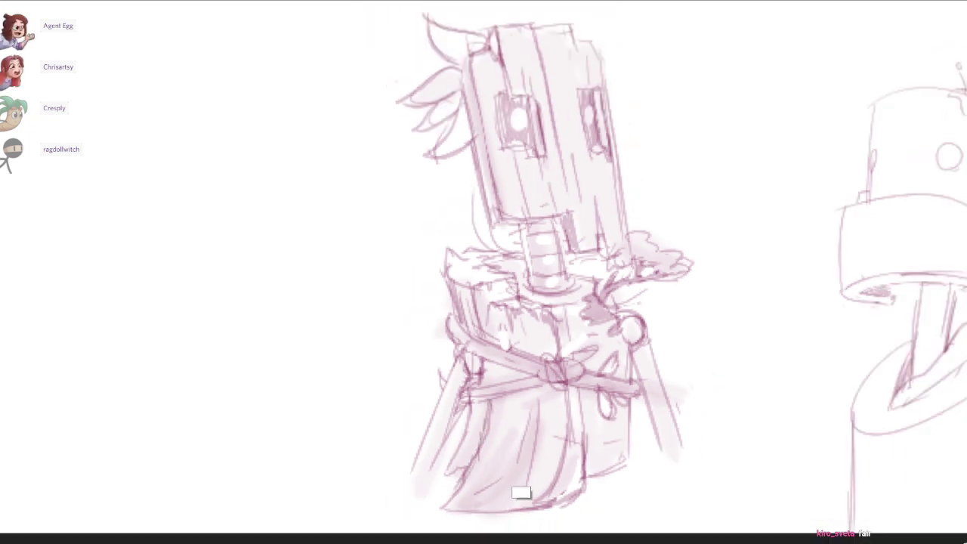
key(ctrl)
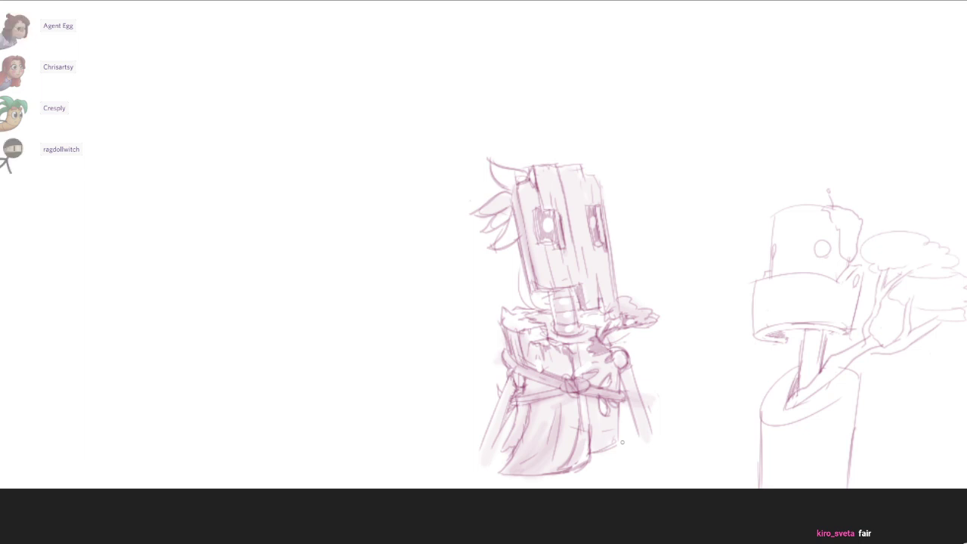
drag(615, 441, 613, 489)
key(ctrl+z)
mouse_move(662, 414)
mouse_down()
mouse_move(630, 449)
mouse_move(448, 524)
mouse_up()
scroll(663, 387, up, 1)
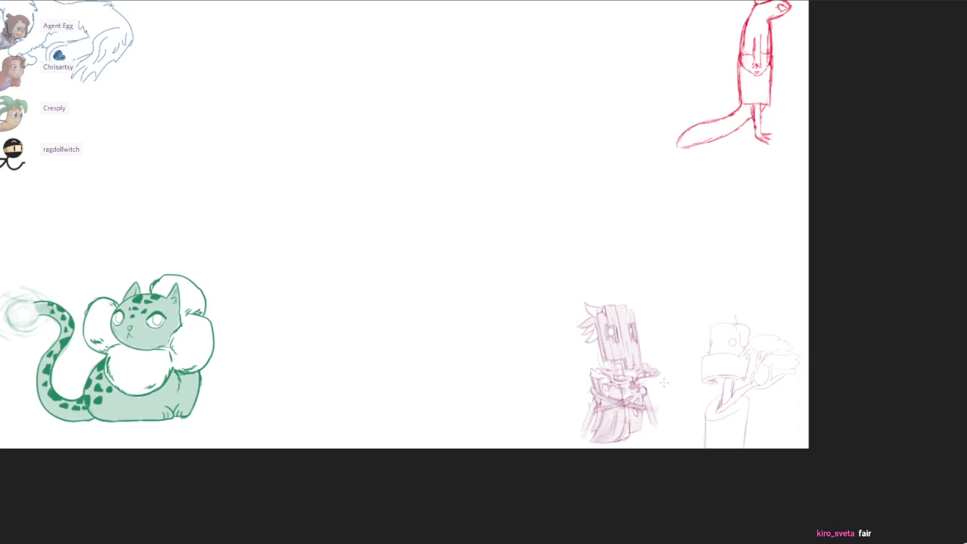
scroll(664, 383, up, 3)
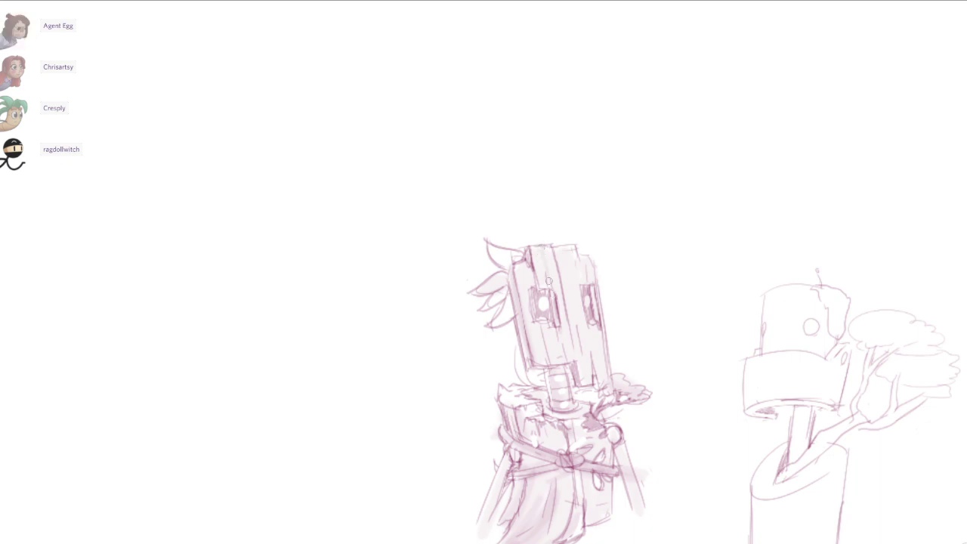
scroll(573, 277, up, 1)
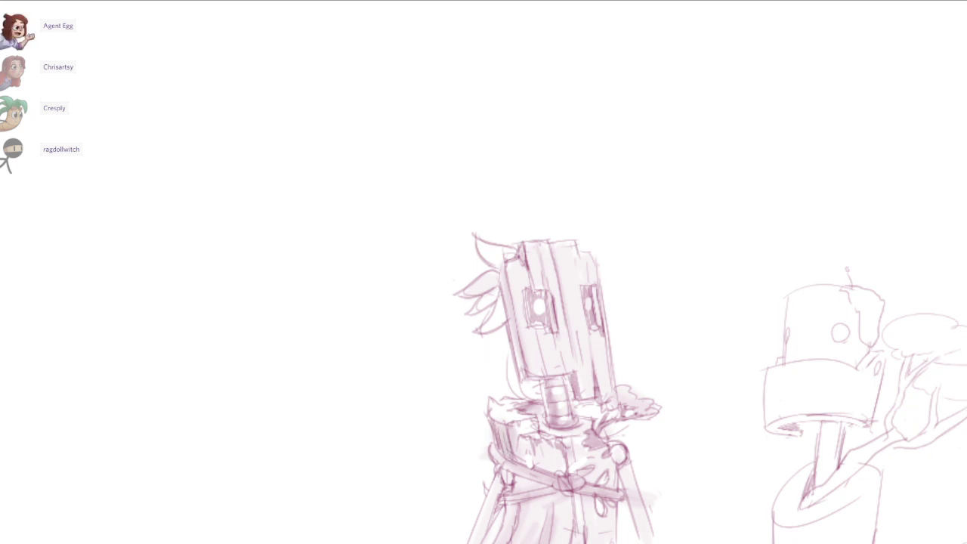
Shade the upper cloak with a mid-tone between the jagged collar and the crossed straps.
drag(548, 529, 593, 412)
drag(582, 415, 591, 282)
mouse_move(512, 251)
mouse_down()
mouse_move(515, 272)
mouse_move(581, 302)
mouse_move(563, 306)
mouse_up()
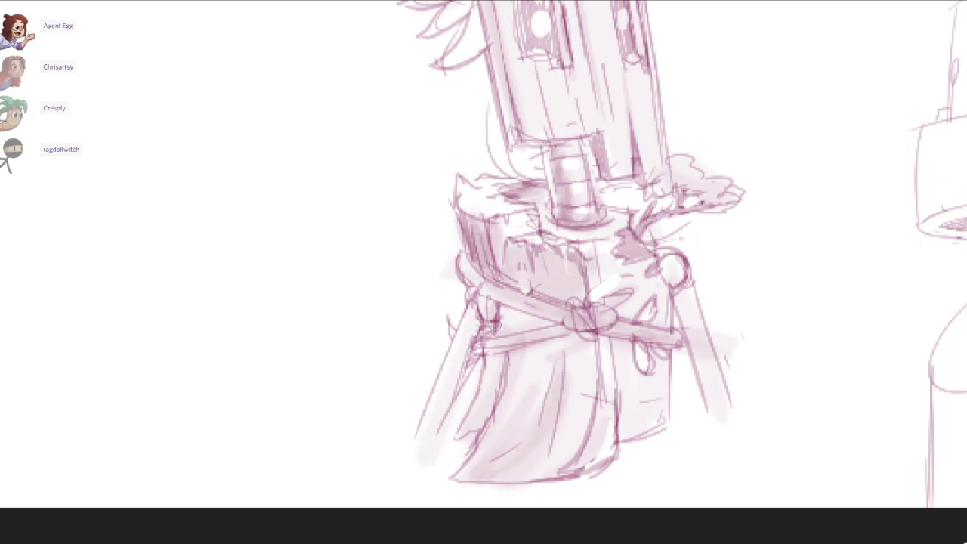
mouse_move(502, 304)
mouse_down()
mouse_move(554, 322)
mouse_move(498, 331)
mouse_move(521, 324)
mouse_up()
Shade the lower cloak with the same mid-tone below the straps and add darker strokes along its hanging folds.
drag(498, 361, 469, 431)
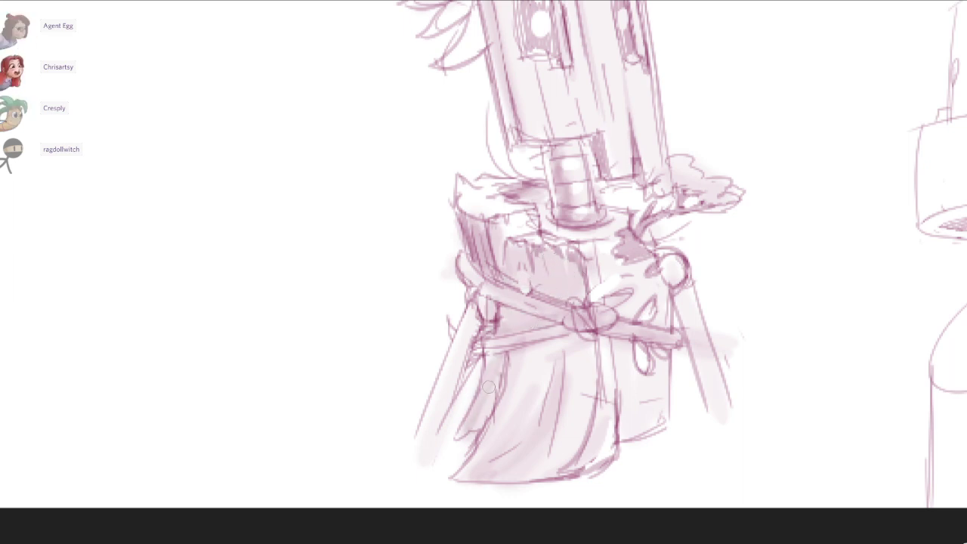
mouse_move(489, 387)
mouse_down()
mouse_move(473, 412)
mouse_move(571, 343)
mouse_move(587, 383)
mouse_move(574, 453)
mouse_move(544, 393)
mouse_move(528, 437)
mouse_move(538, 355)
mouse_move(505, 446)
mouse_move(529, 352)
mouse_move(465, 475)
mouse_move(540, 449)
mouse_move(582, 467)
mouse_up()
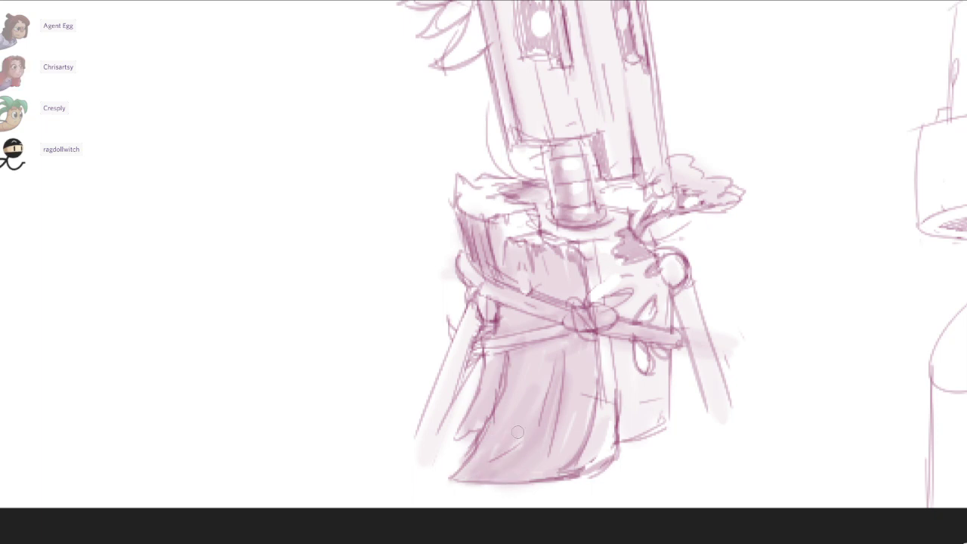
mouse_move(517, 431)
mouse_down()
mouse_move(514, 449)
mouse_move(549, 408)
mouse_up()
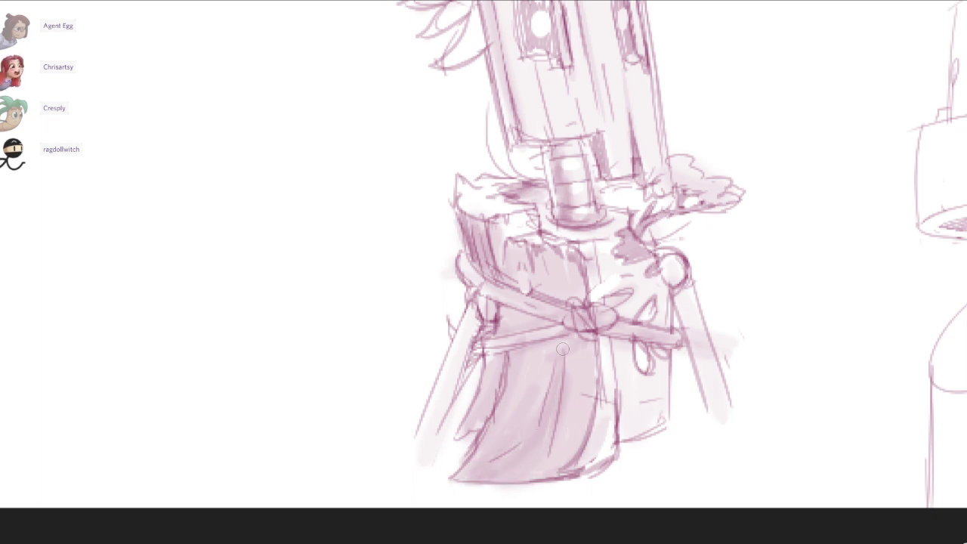
drag(563, 348, 530, 474)
drag(504, 340, 487, 422)
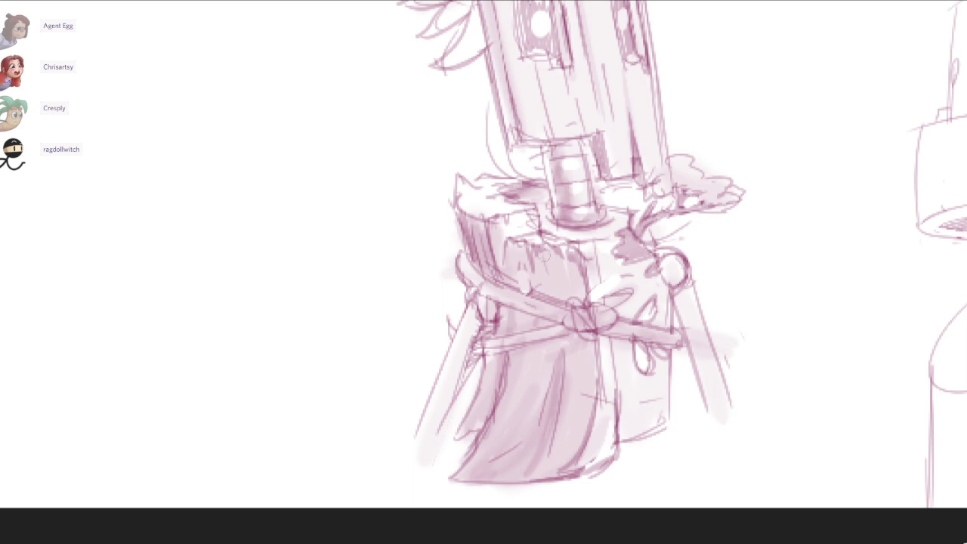
Shade both crossed straps up to the knot and darken the leaf-shaped loops on the body's side.
mouse_move(523, 253)
mouse_down()
mouse_move(539, 287)
mouse_move(466, 259)
mouse_up()
key(ctrl+z)
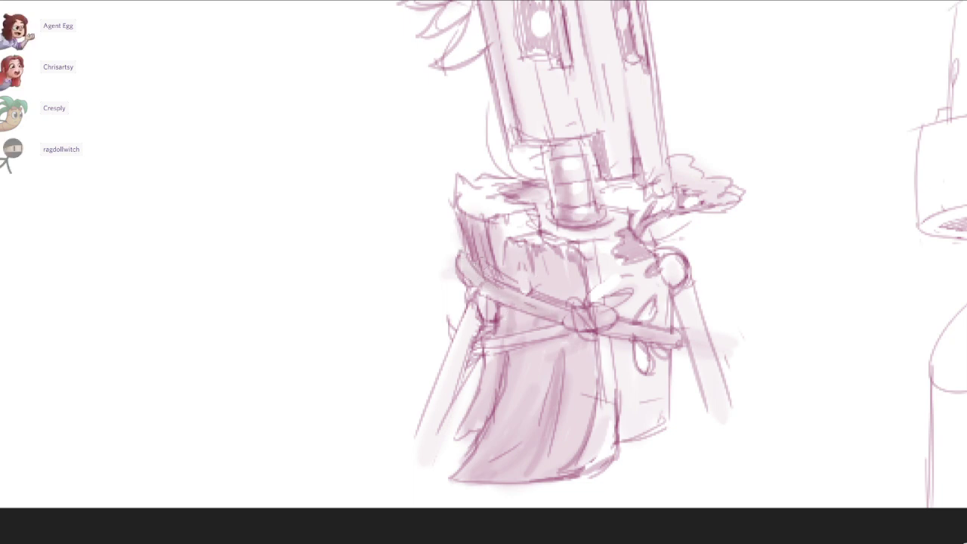
mouse_move(570, 322)
mouse_down()
mouse_move(473, 281)
mouse_move(490, 292)
mouse_up()
drag(478, 351, 590, 332)
mouse_move(625, 299)
mouse_down()
mouse_move(630, 292)
mouse_move(611, 301)
mouse_move(654, 305)
mouse_move(642, 319)
mouse_up()
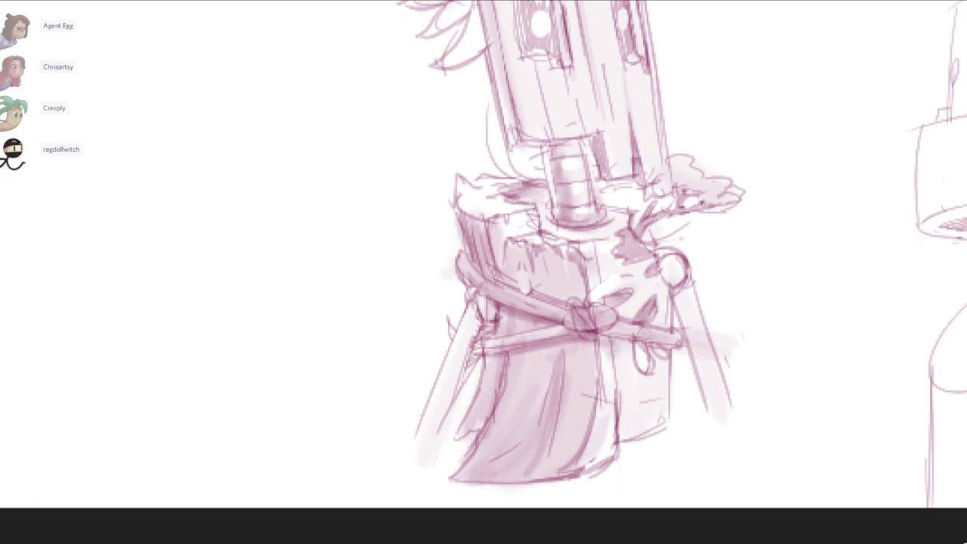
Brush a soft shadow down the length of the robot's rear arm.
scroll(611, 340, down, 3)
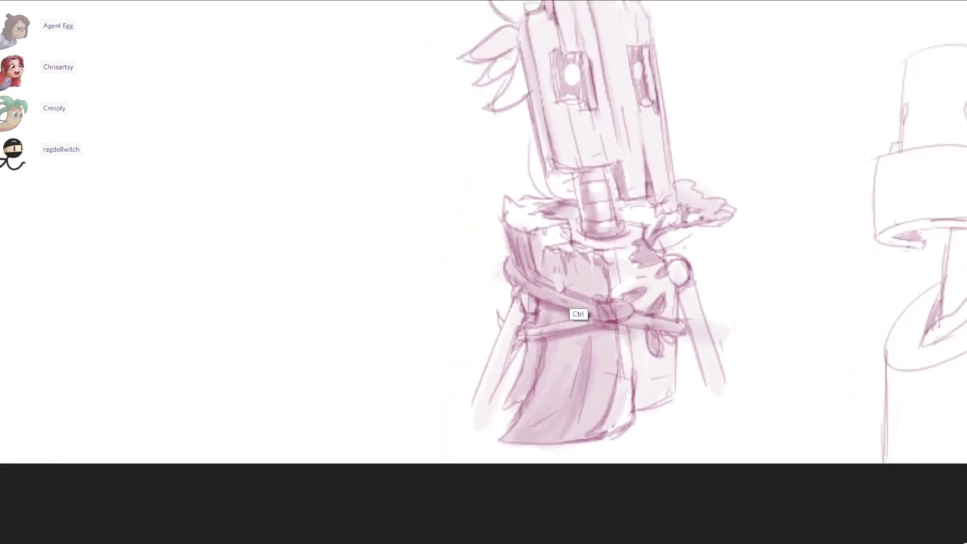
scroll(578, 315, up, 1)
mouse_move(517, 311)
mouse_down()
mouse_move(466, 446)
mouse_move(482, 418)
mouse_up()
key(ctrl+z)
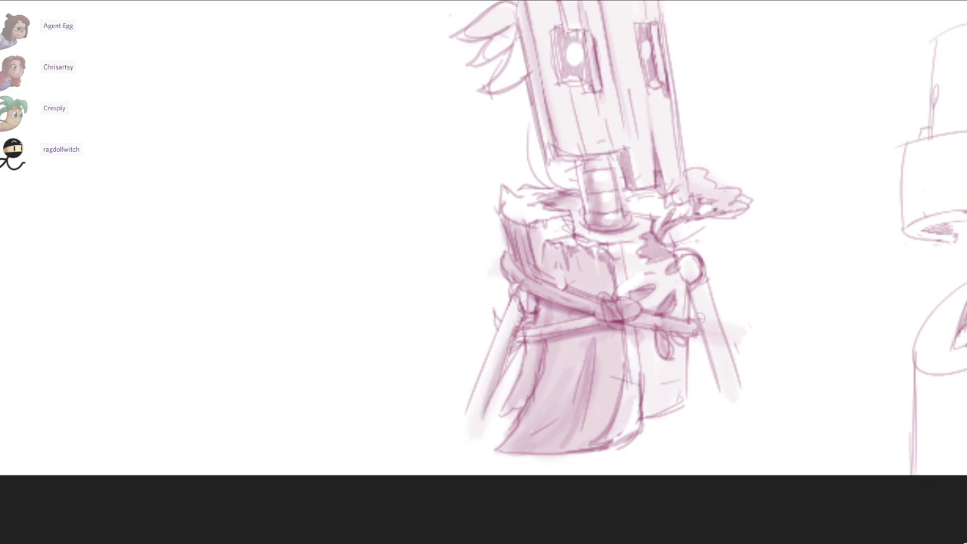
Shade the front arm along its inner edge, then tone the shoulder ball joint and the area around the strap knot.
drag(700, 318, 718, 374)
drag(696, 290, 723, 390)
key(ctrl+z)
key(ctrl+z)
drag(698, 297, 723, 390)
drag(700, 304, 715, 342)
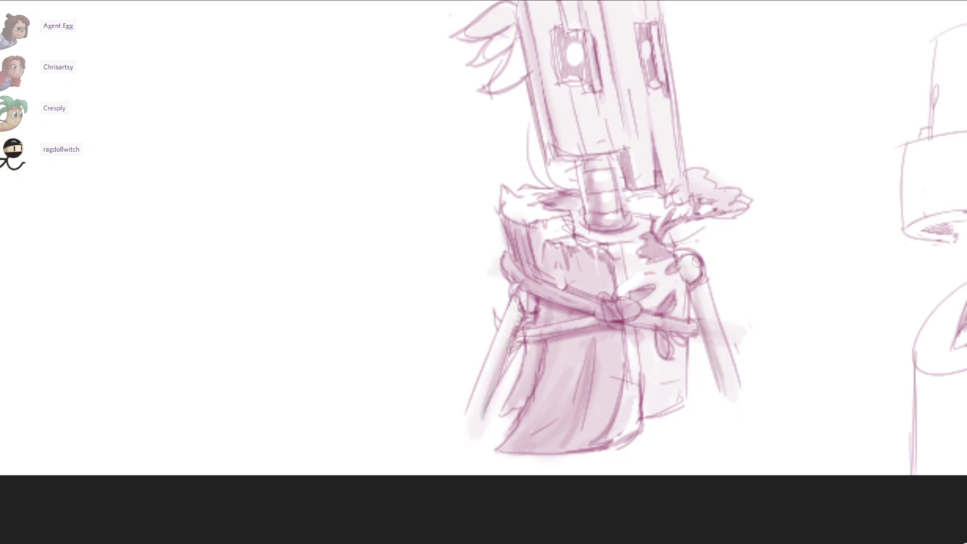
drag(697, 261, 681, 331)
drag(635, 302, 621, 332)
Darken the narrow side edge of the robot's head beside the leaves.
mouse_move(646, 477)
mouse_down()
mouse_move(663, 456)
mouse_move(652, 465)
mouse_move(606, 446)
mouse_move(583, 497)
mouse_up()
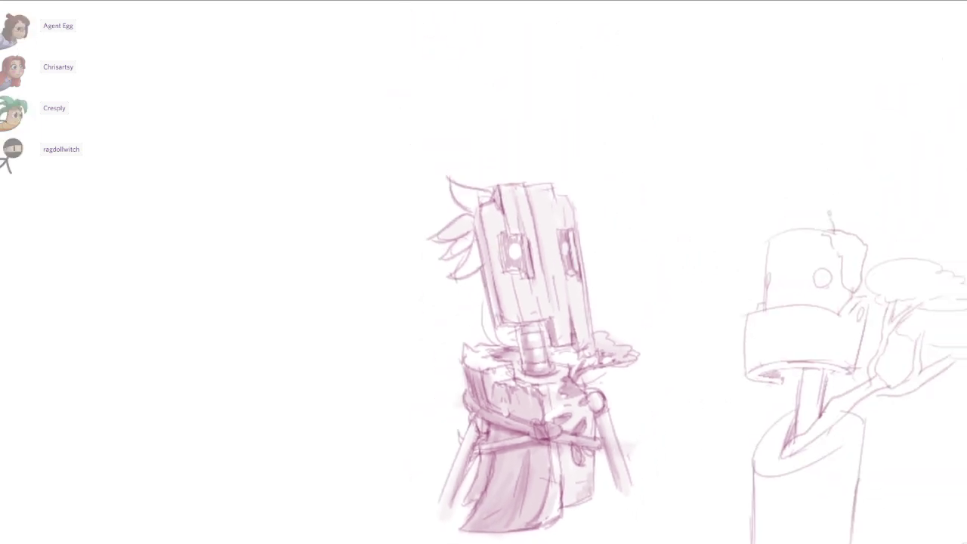
scroll(476, 210, up, 1)
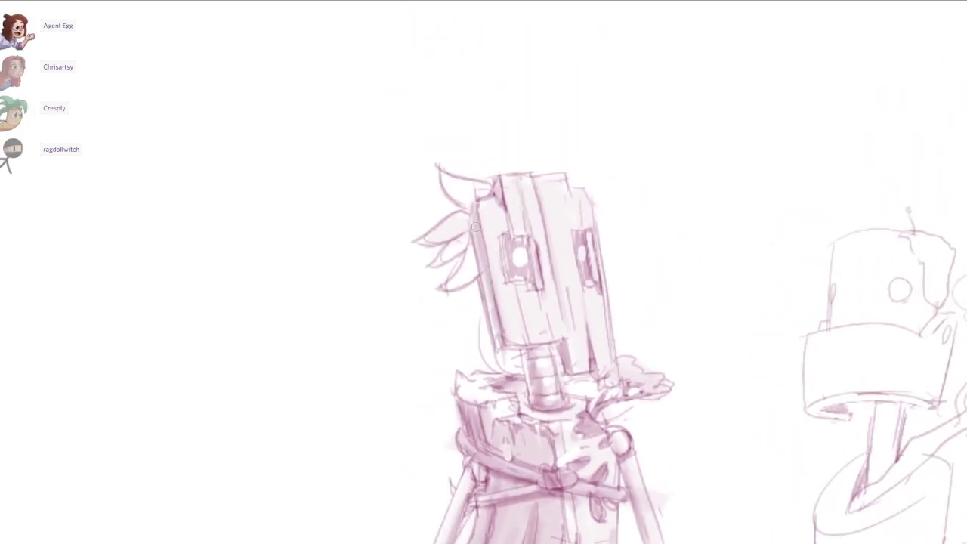
drag(476, 213, 486, 261)
drag(608, 401, 587, 363)
scroll(581, 366, down, 1)
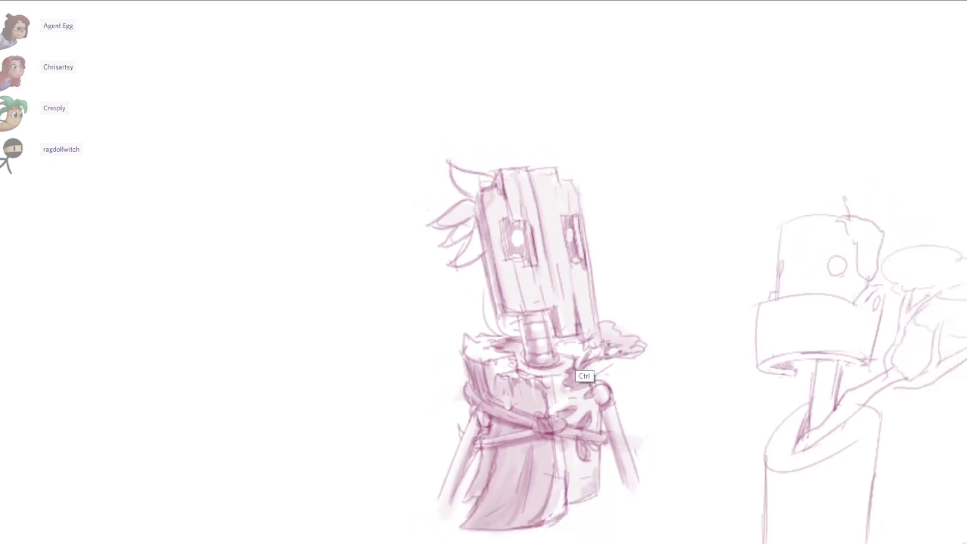
scroll(517, 243, up, 1)
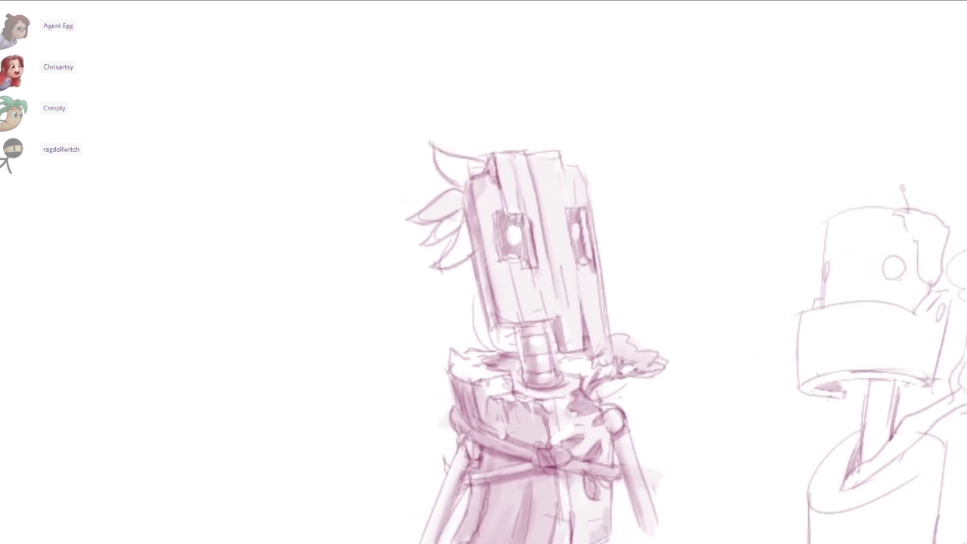
Fill both eye sockets with a dark tone and place a small white pupil in each.
scroll(518, 242, up, 1)
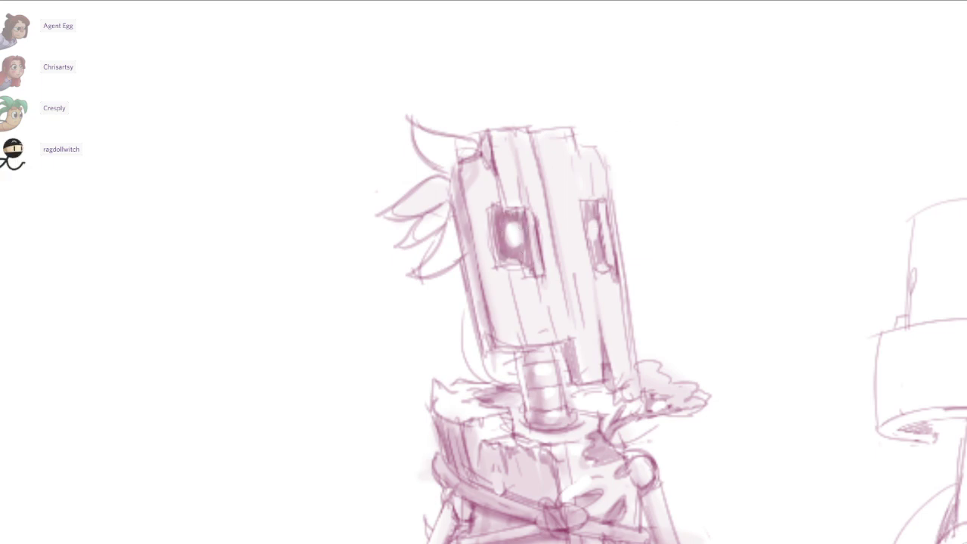
mouse_move(497, 220)
mouse_down()
mouse_move(501, 254)
mouse_move(518, 219)
mouse_move(497, 210)
mouse_move(505, 253)
mouse_move(515, 221)
mouse_move(528, 269)
mouse_move(521, 221)
mouse_up()
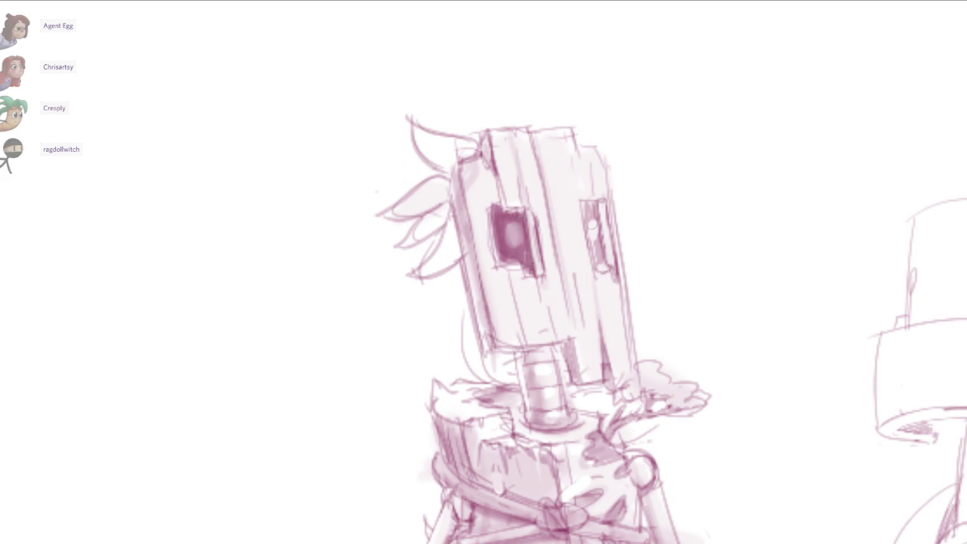
mouse_move(587, 183)
mouse_down()
mouse_move(594, 257)
mouse_move(599, 212)
mouse_move(600, 250)
mouse_up()
click(514, 235)
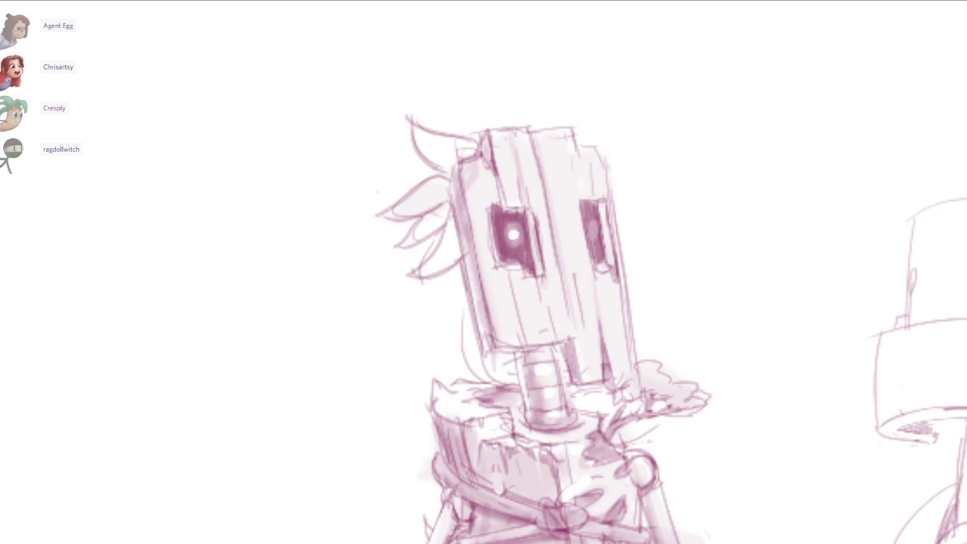
click(592, 229)
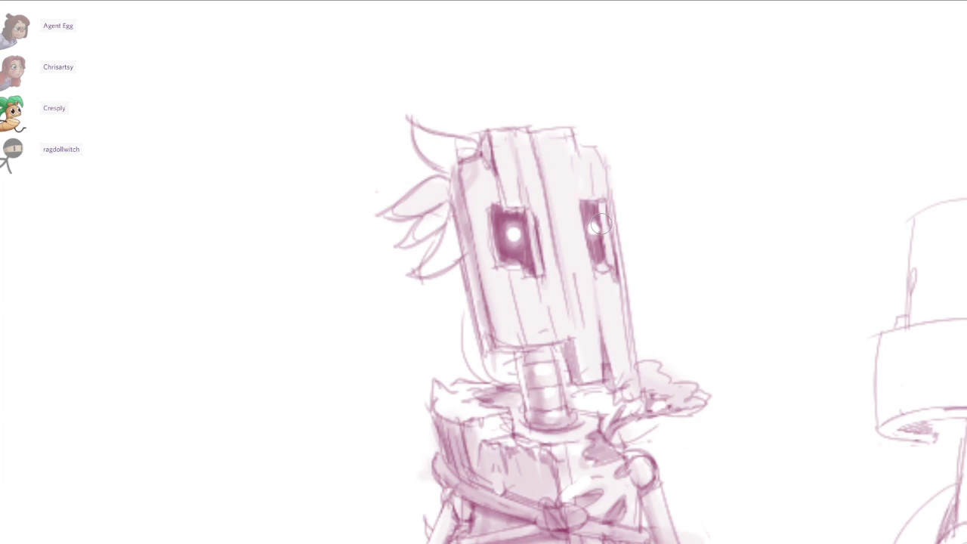
Add a soft white glow around both pupils and brighten their centres with a smaller brush.
click(594, 227)
drag(606, 235, 619, 233)
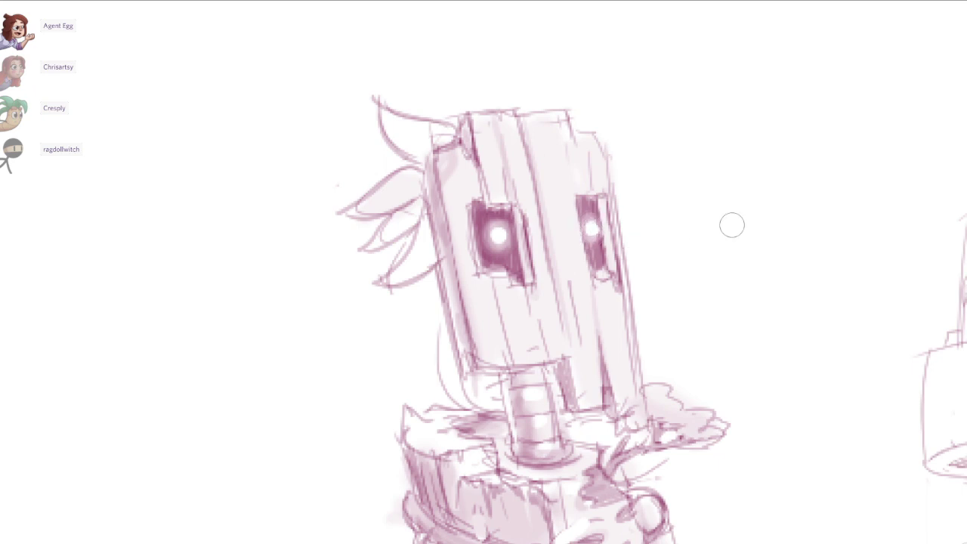
key(bracketleft)
click(500, 235)
drag(638, 284, 594, 202)
drag(642, 167, 595, 203)
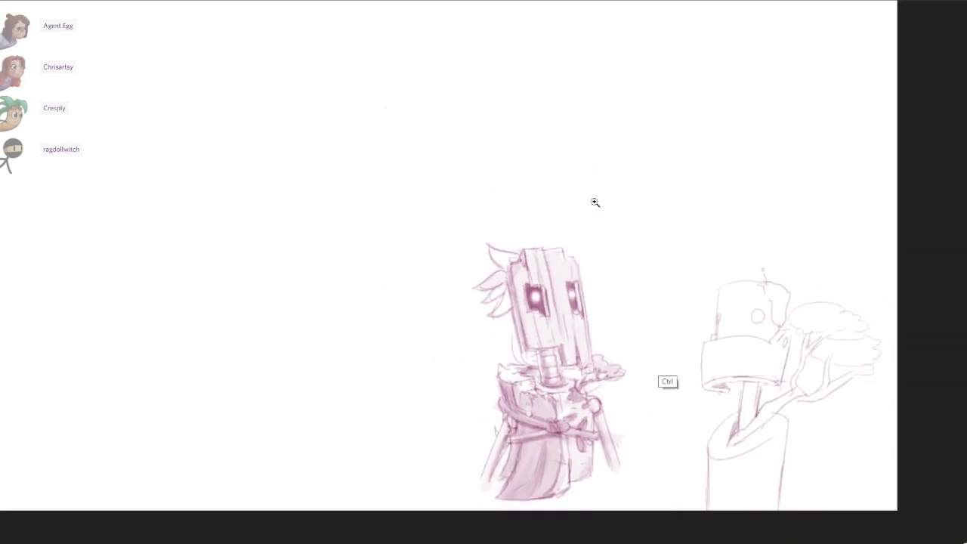
scroll(595, 202, down, 2)
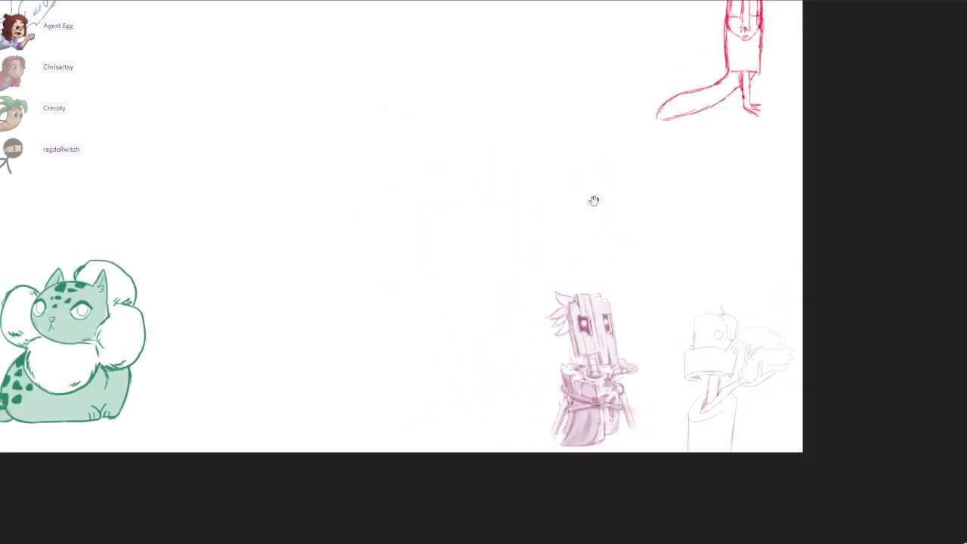
Deepen the shadow beneath the robot's crossed straps and inside the collar opening beside the neck.
scroll(604, 423, up, 4)
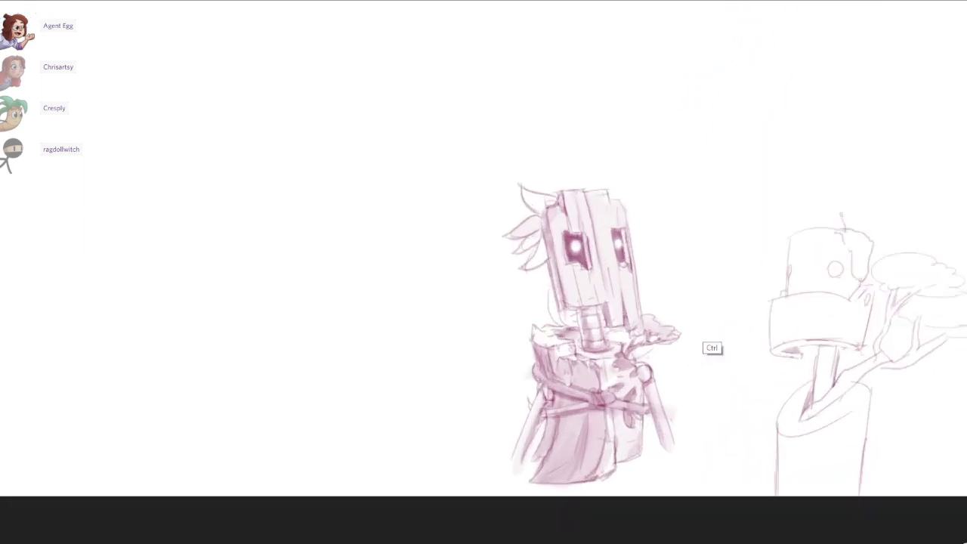
scroll(589, 434, up, 1)
scroll(589, 434, up, 1)
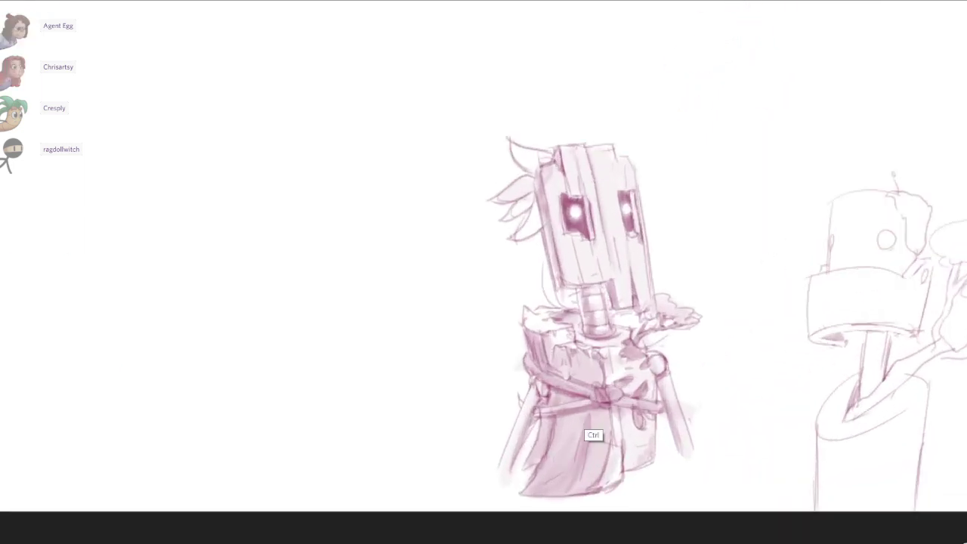
scroll(589, 435, up, 1)
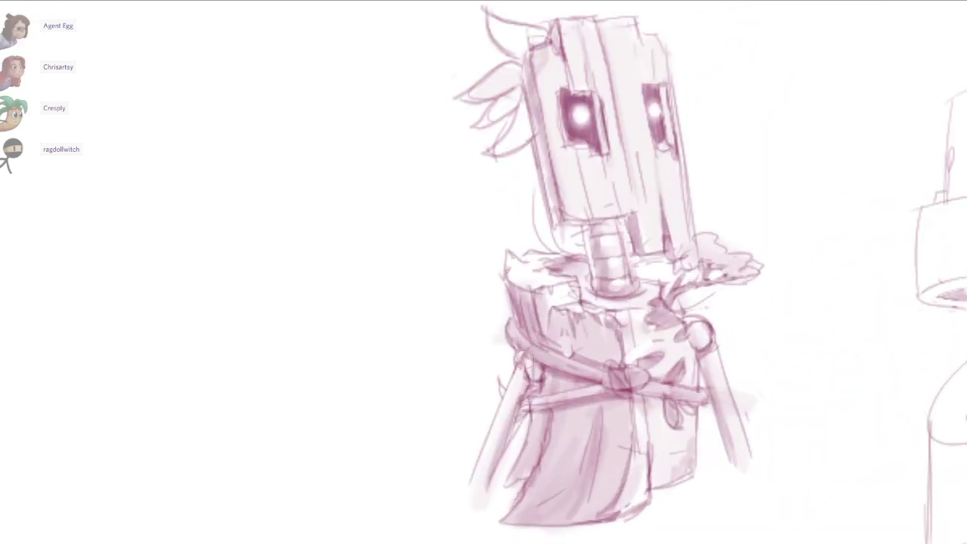
mouse_move(520, 353)
mouse_down()
mouse_move(593, 378)
mouse_move(592, 387)
mouse_up()
drag(533, 412, 632, 388)
key(ctrl+z)
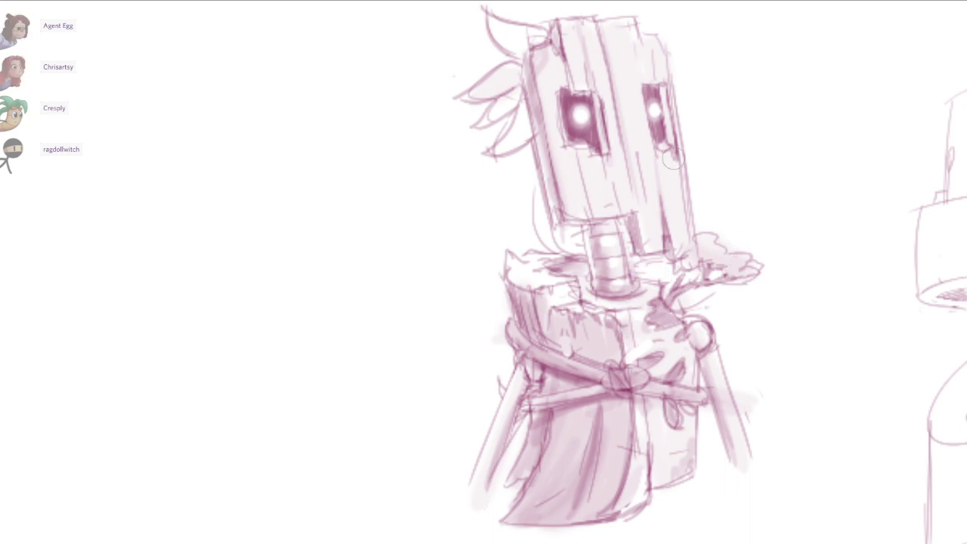
mouse_move(572, 269)
mouse_down()
mouse_move(585, 270)
mouse_move(550, 270)
mouse_up()
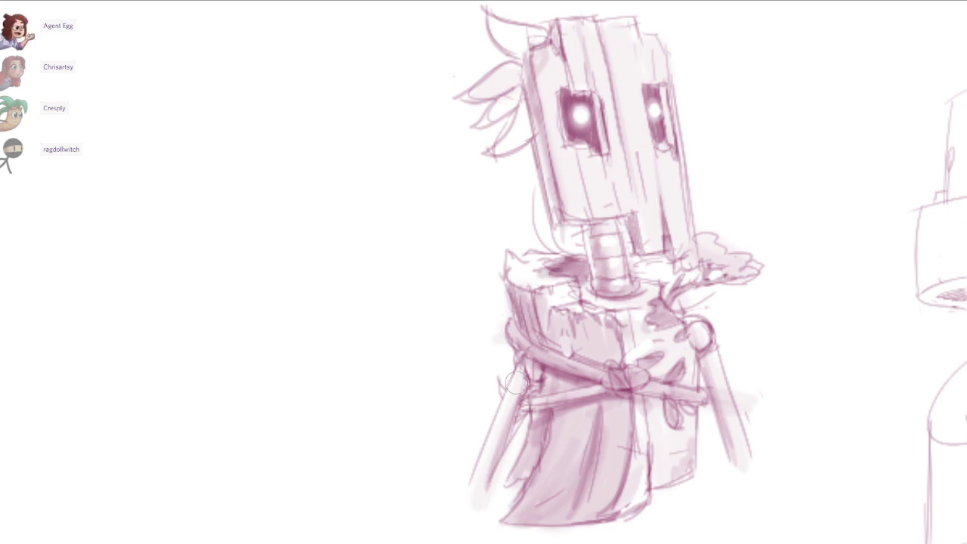
Tone the torn rim of the robot's collar and darken the back edge of the cloak.
scroll(595, 202, down, 4)
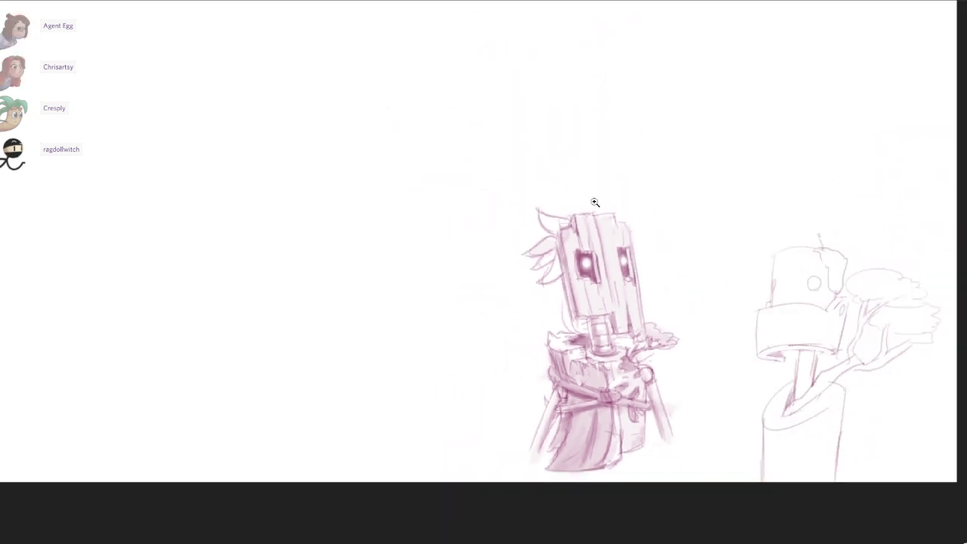
drag(554, 363, 694, 315)
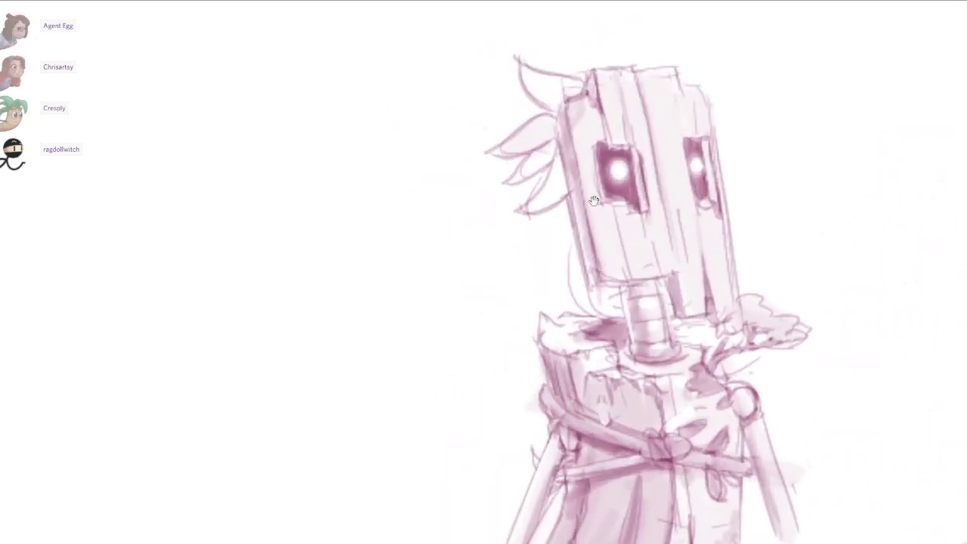
drag(621, 245, 594, 201)
mouse_move(547, 277)
mouse_down()
mouse_move(543, 295)
mouse_move(557, 307)
mouse_up()
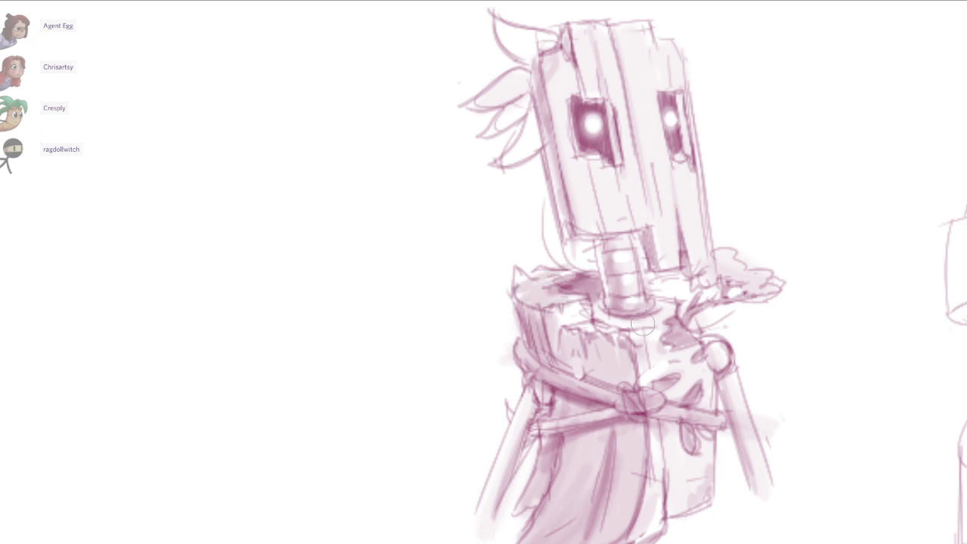
key(ctrl+z)
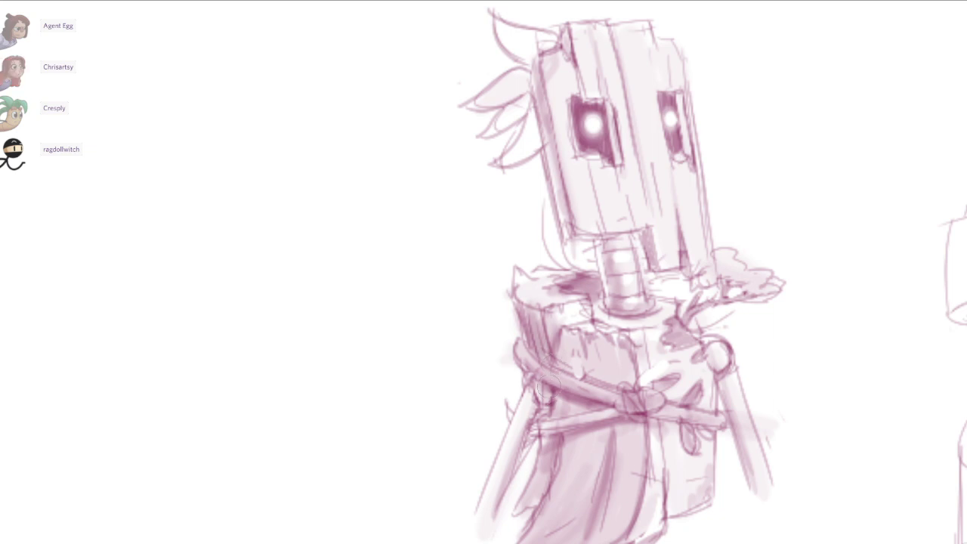
drag(552, 433, 530, 502)
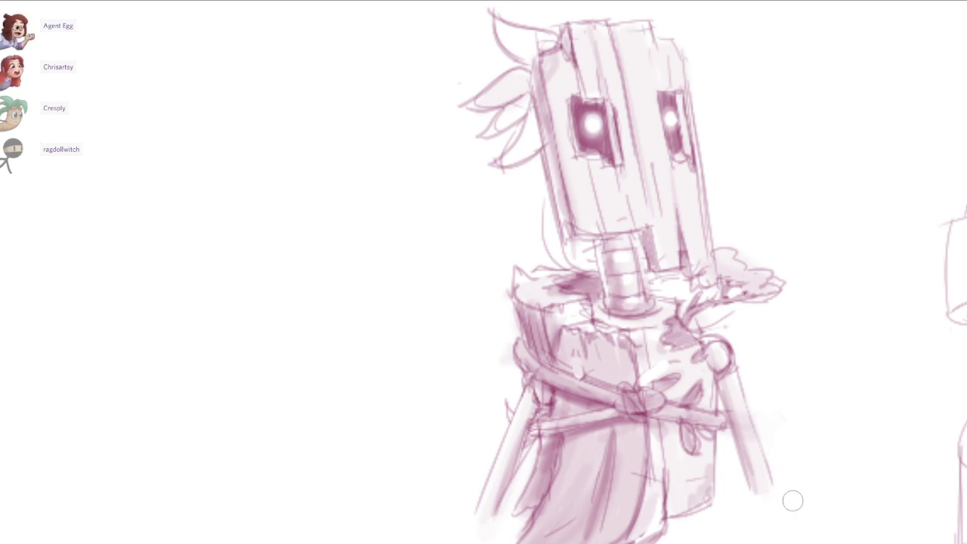
drag(709, 392, 626, 431)
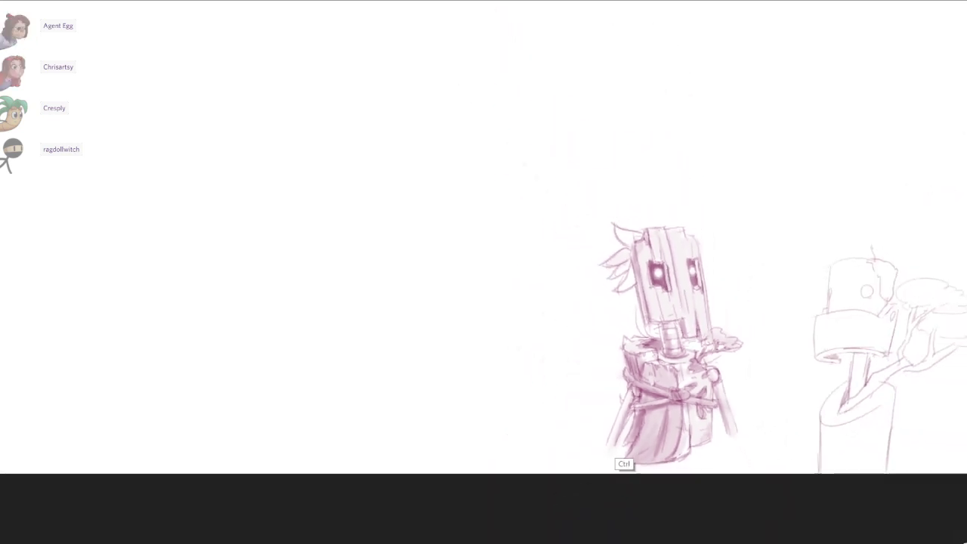
Fill the leaves at the side of the robot's head with a light tone.
scroll(702, 404, up, 2)
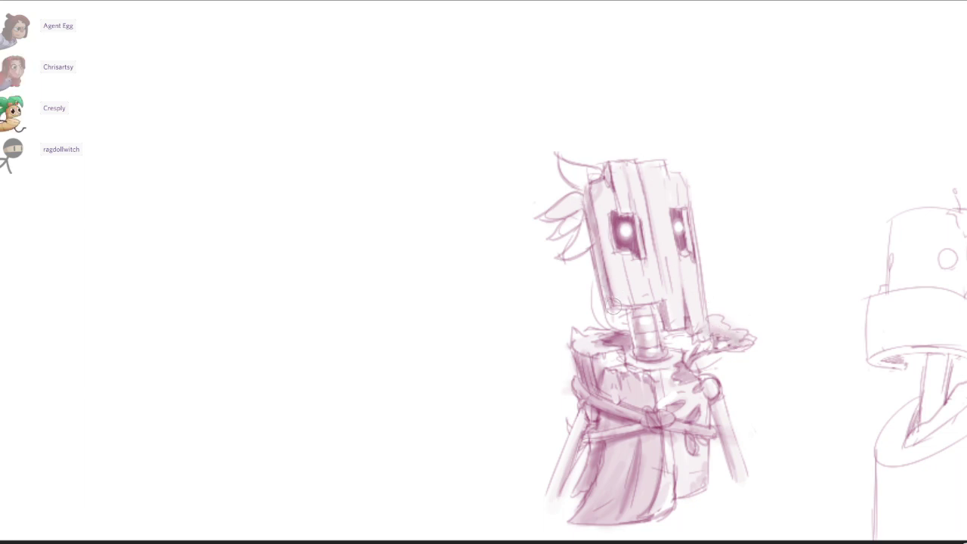
scroll(572, 223, up, 2)
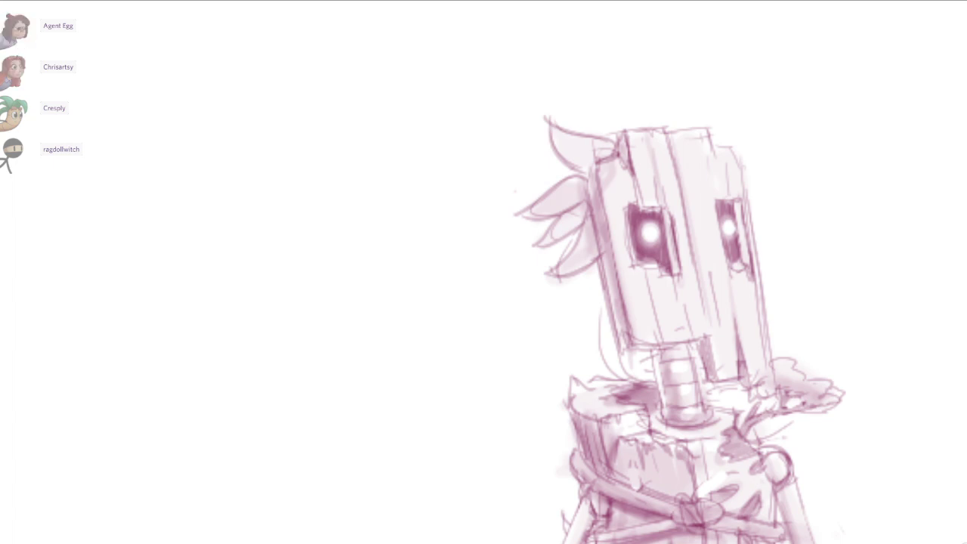
drag(764, 422, 639, 334)
scroll(765, 421, down, 3)
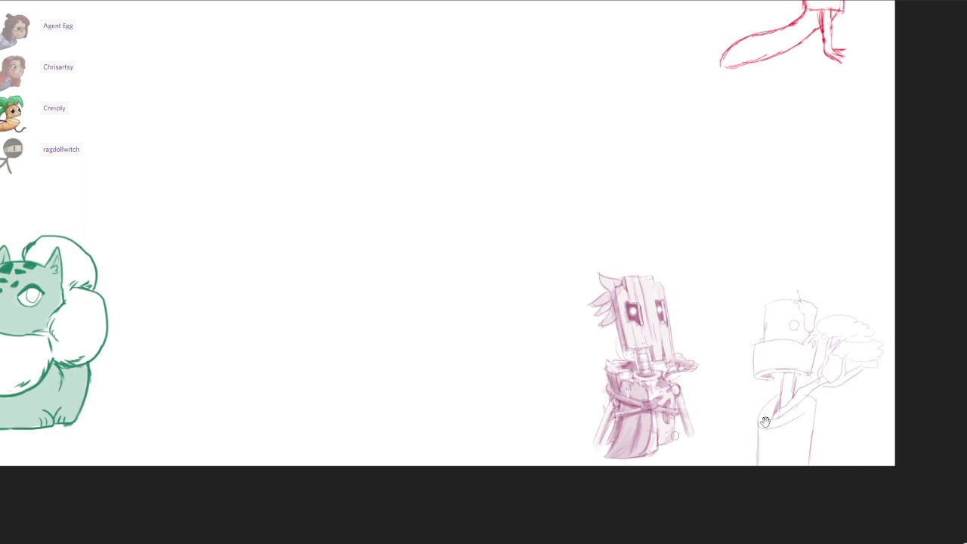
scroll(765, 421, up, 3)
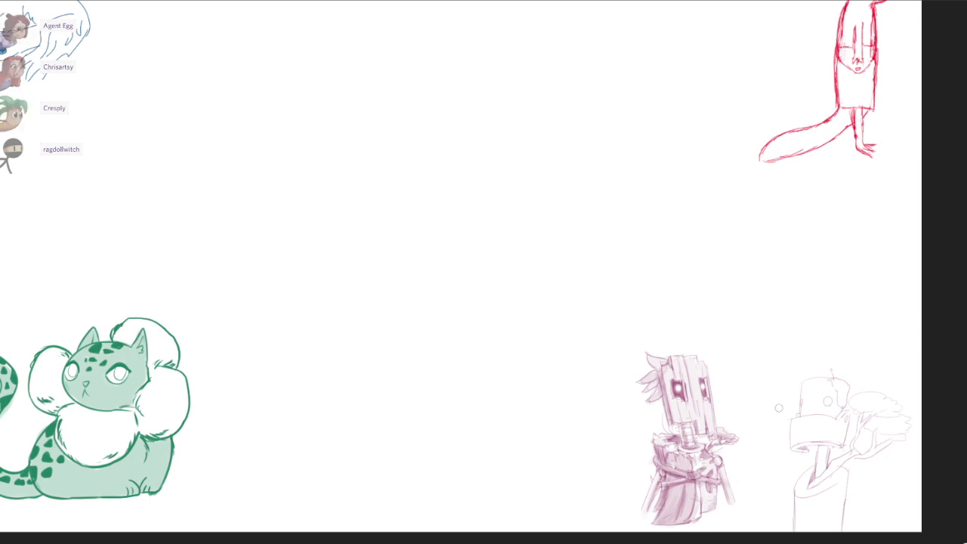
Switch to Discord, view the enlarged Mr. Tubbs concept image and widen the window around it.
scroll(779, 408, up, 1)
scroll(779, 408, down, 1)
scroll(779, 408, left, 1)
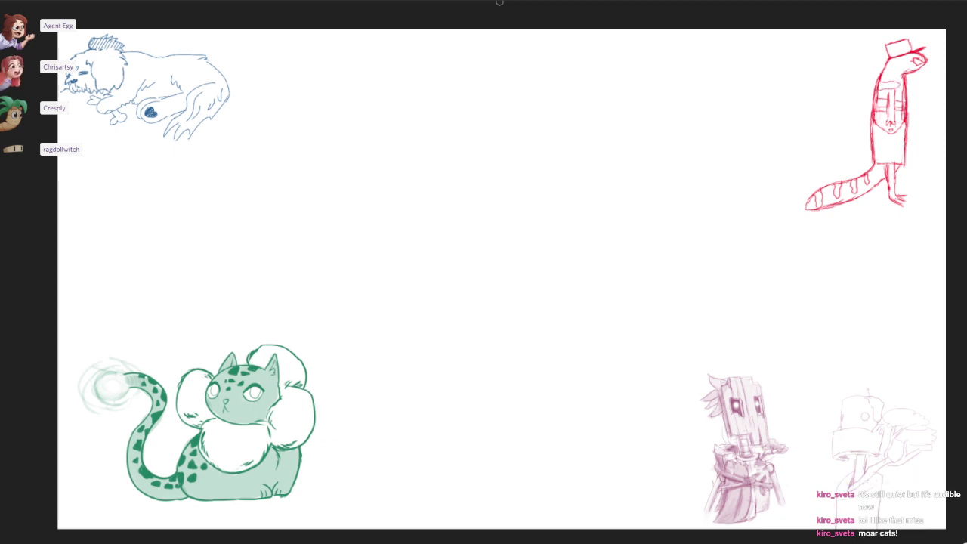
drag(500, 3, 463, 2)
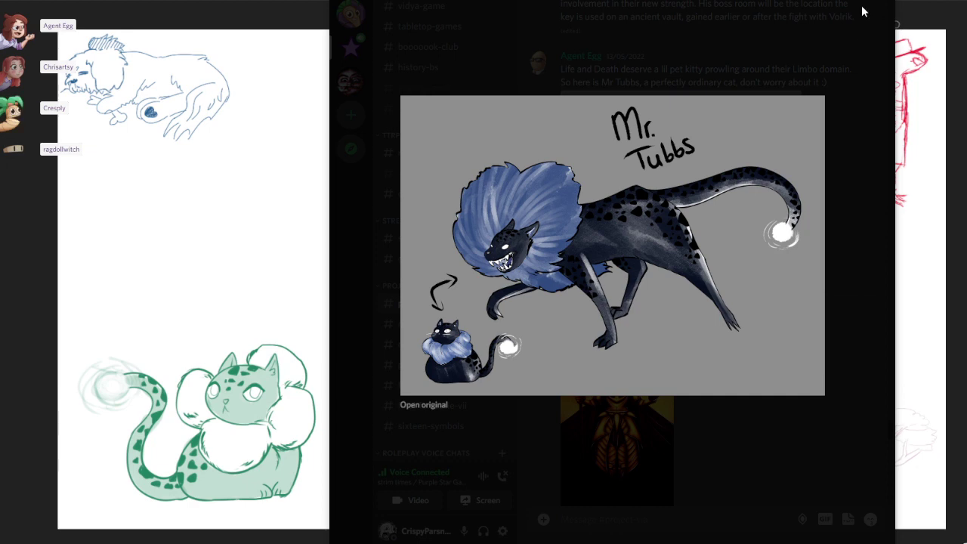
drag(894, 7, 966, 7)
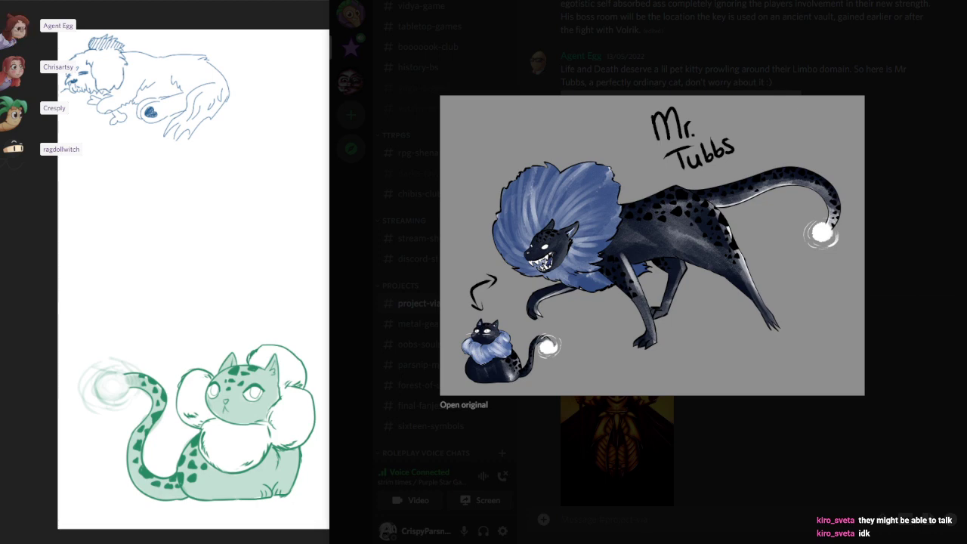
drag(867, 0, 896, 0)
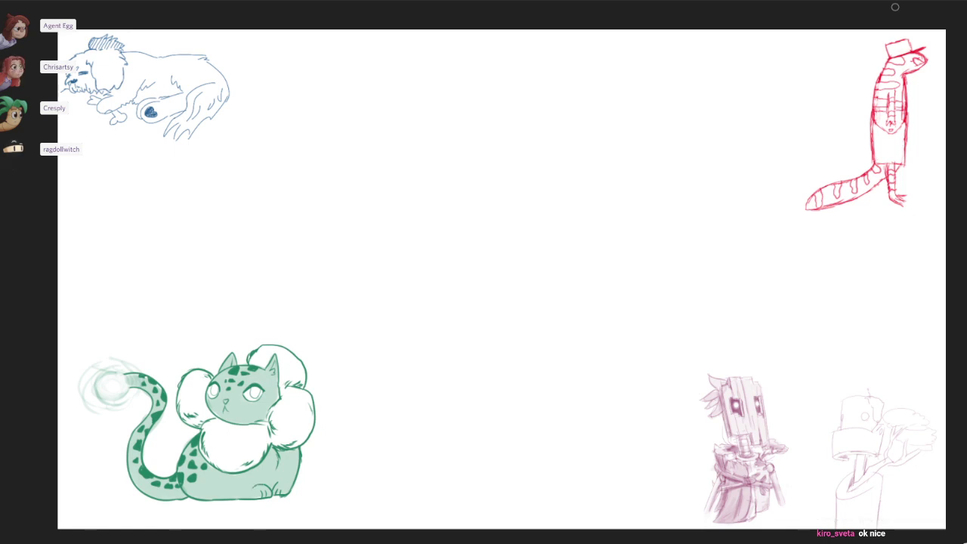
Return to the shared canvas and examine the red striped creature with the cap and both robot sketches up close.
drag(823, 384, 726, 291)
scroll(738, 359, up, 2)
scroll(703, 334, up, 5)
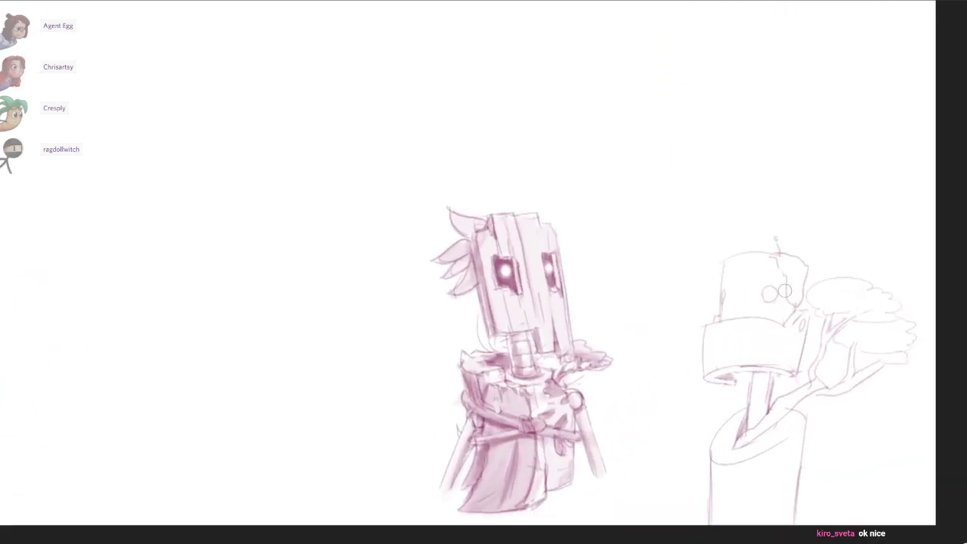
drag(704, 241, 672, 462)
drag(765, 141, 706, 360)
scroll(734, 392, down, 1)
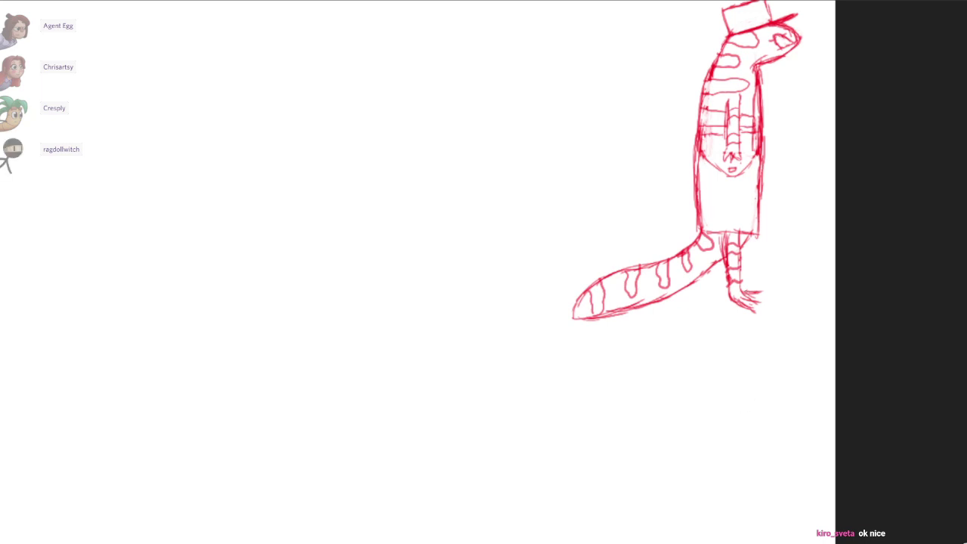
mouse_move(738, 429)
mouse_down()
mouse_move(734, 378)
mouse_move(746, 311)
mouse_move(738, 427)
mouse_up()
scroll(733, 378, down, 2)
scroll(740, 325, down, 1)
scroll(725, 381, up, 1)
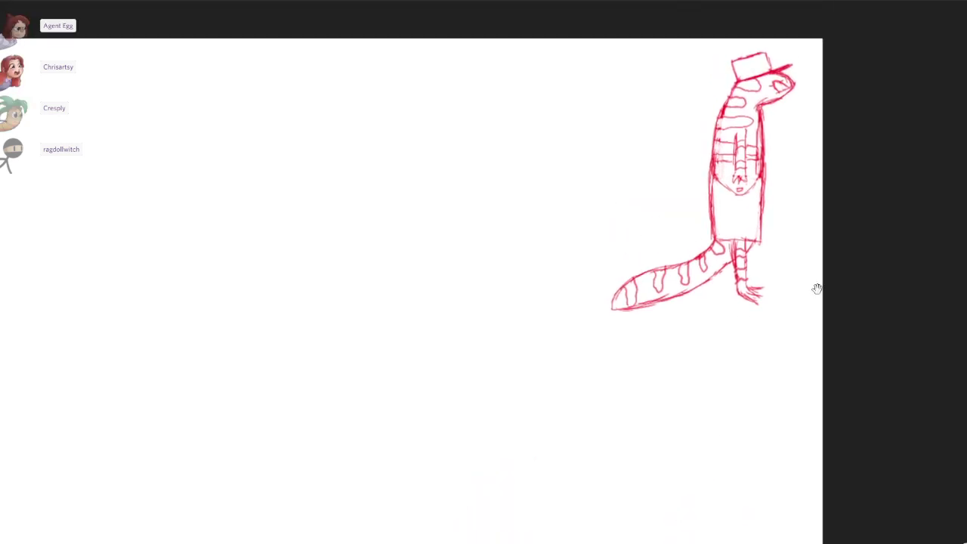
scroll(819, 289, down, 2)
drag(818, 289, 785, 254)
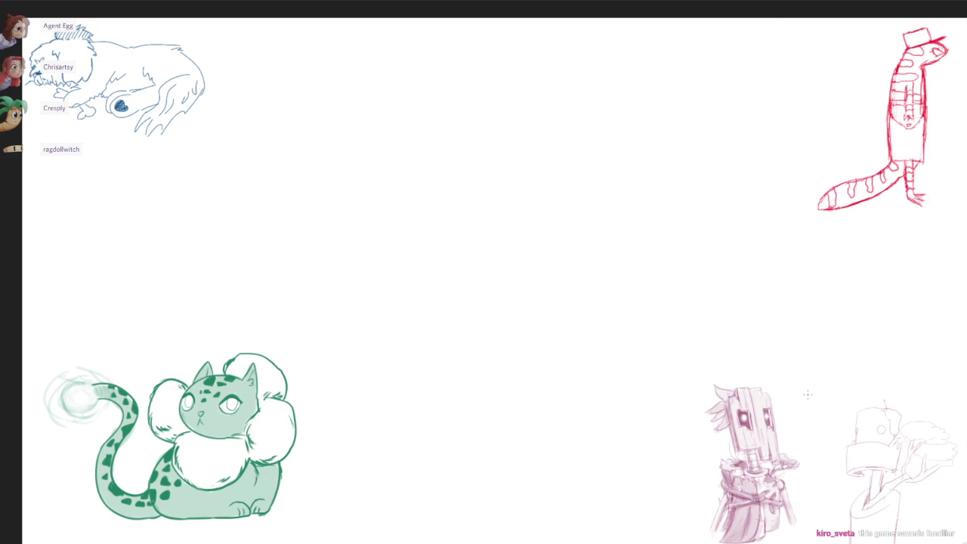
drag(905, 543, 796, 404)
ctrl+drag(644, 367, 714, 321)
scroll(727, 330, up, 3)
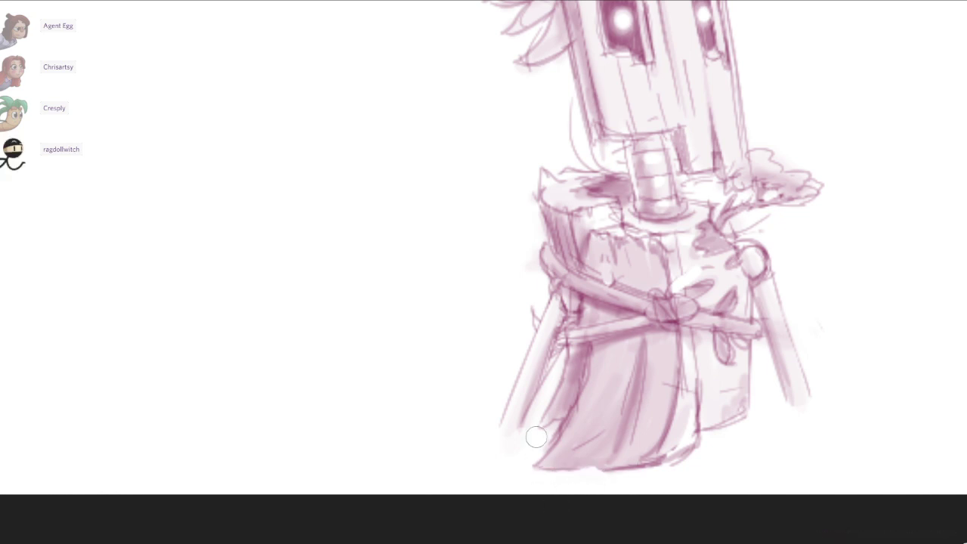
scroll(709, 408, down, 3)
scroll(629, 424, up, 3)
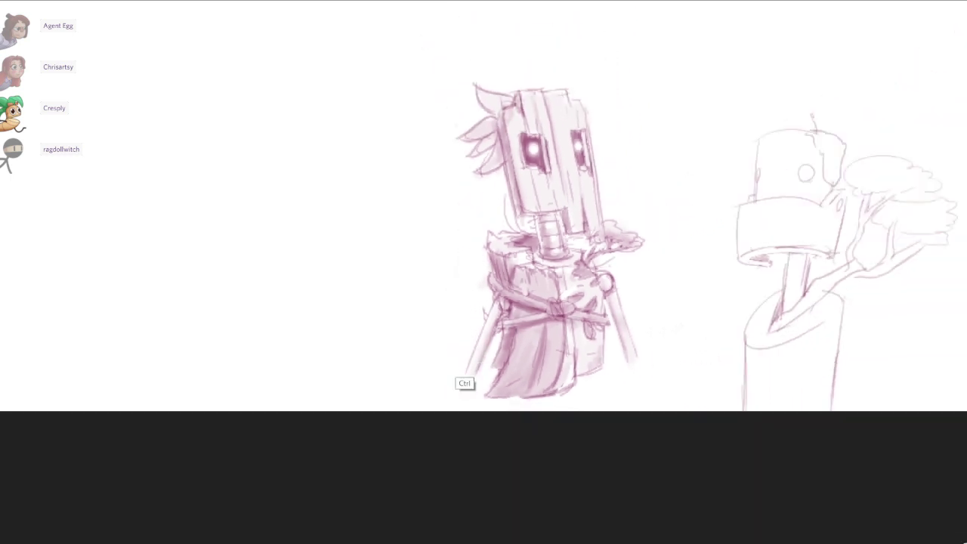
scroll(798, 404, down, 2)
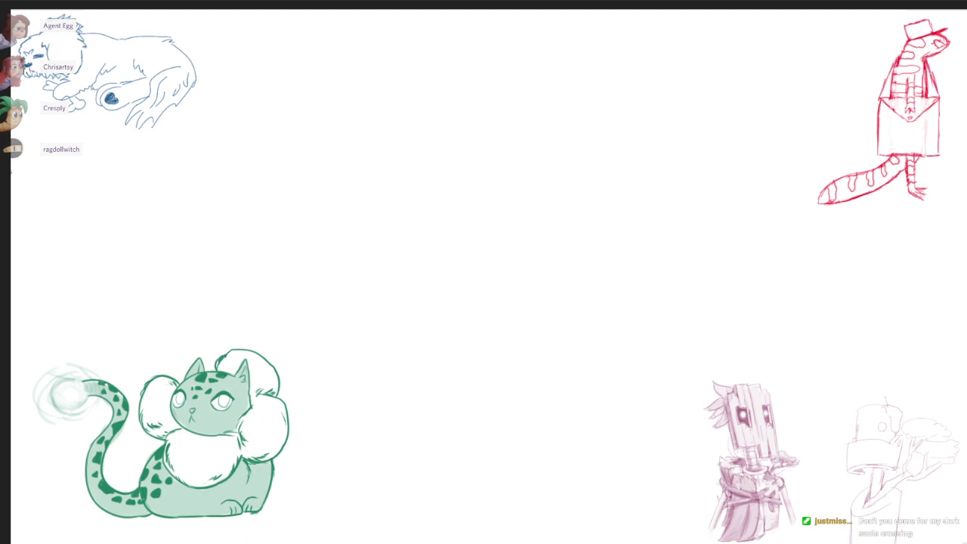
Lasso the whole box-headed robot, move it higher on the canvas to leave room below it, and deselect it.
drag(809, 405, 703, 266)
drag(667, 328, 810, 280)
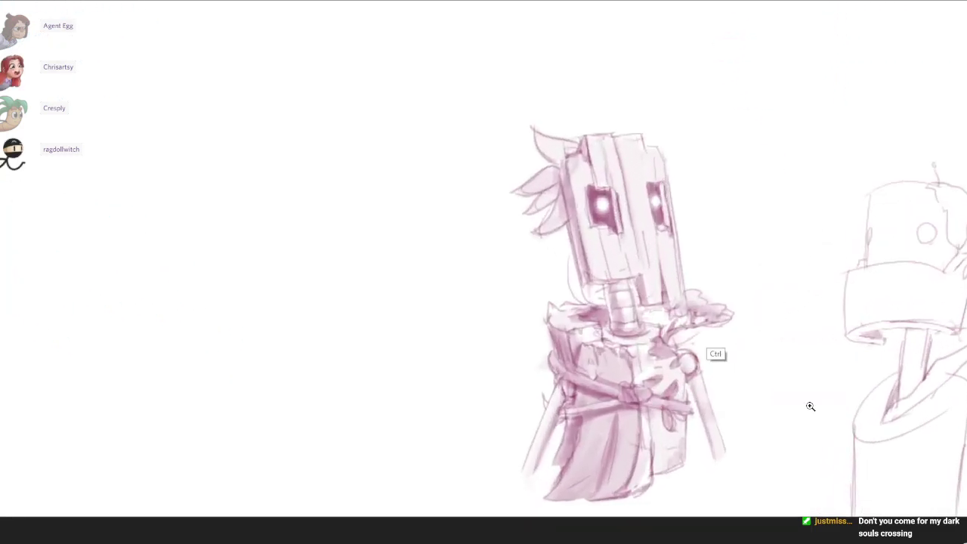
drag(717, 348, 744, 362)
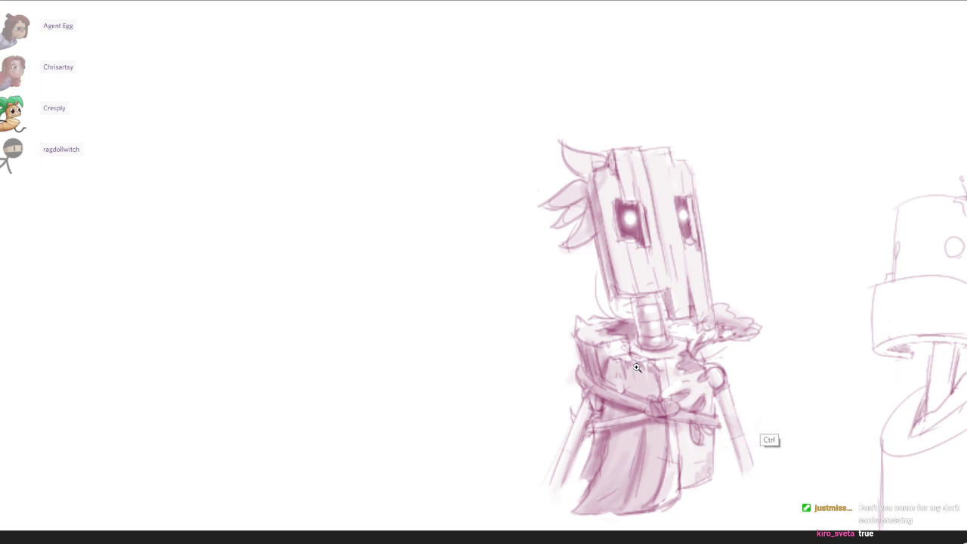
drag(770, 440, 744, 423)
drag(761, 380, 636, 366)
drag(590, 493, 669, 189)
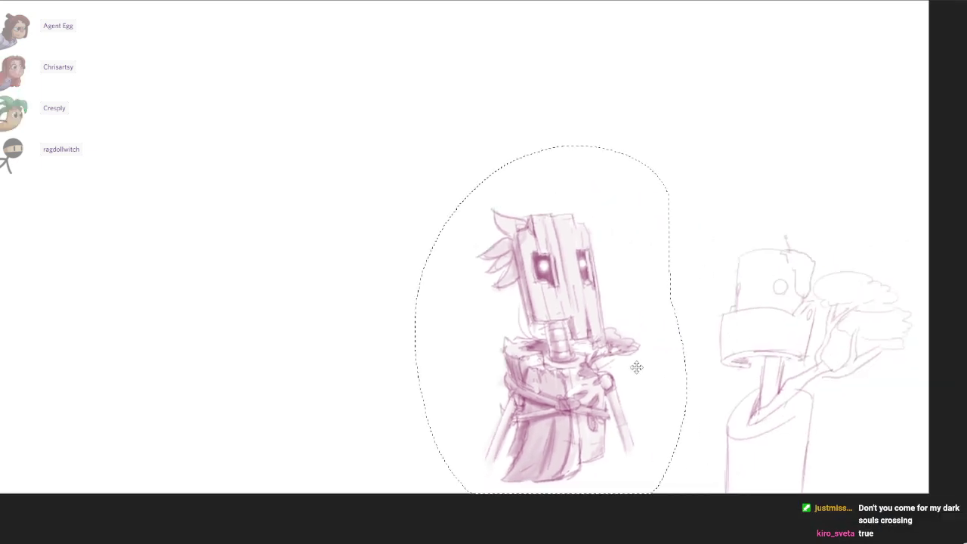
drag(636, 367, 646, 264)
drag(801, 216, 799, 217)
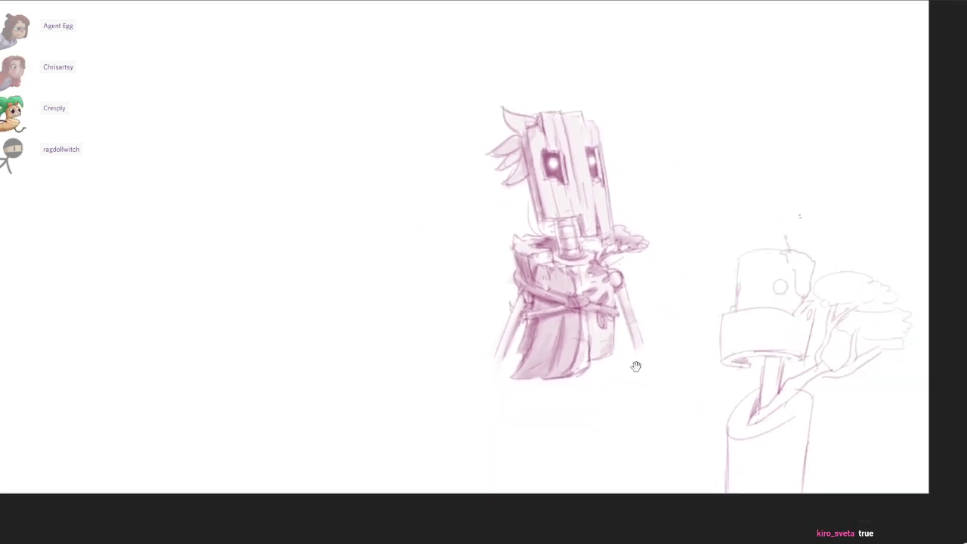
Sketch the robot's lower body beneath the torso with short upright sides and slanted edges meeting in a point.
scroll(636, 366, up, 1)
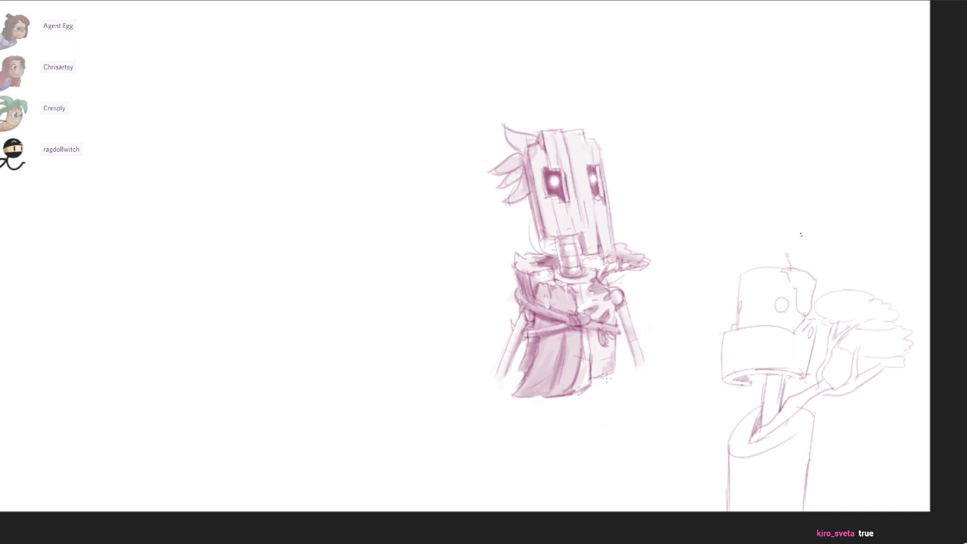
drag(591, 385, 650, 378)
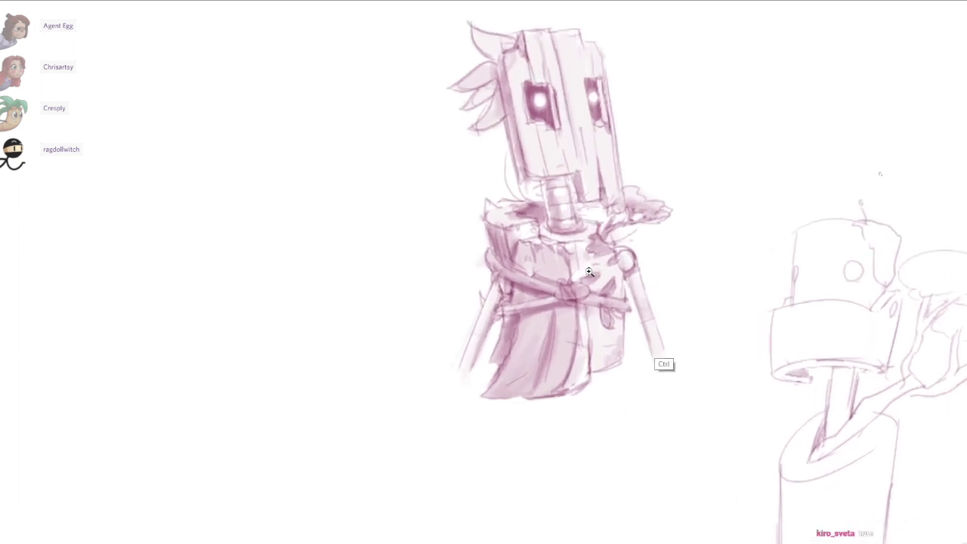
drag(635, 519, 610, 427)
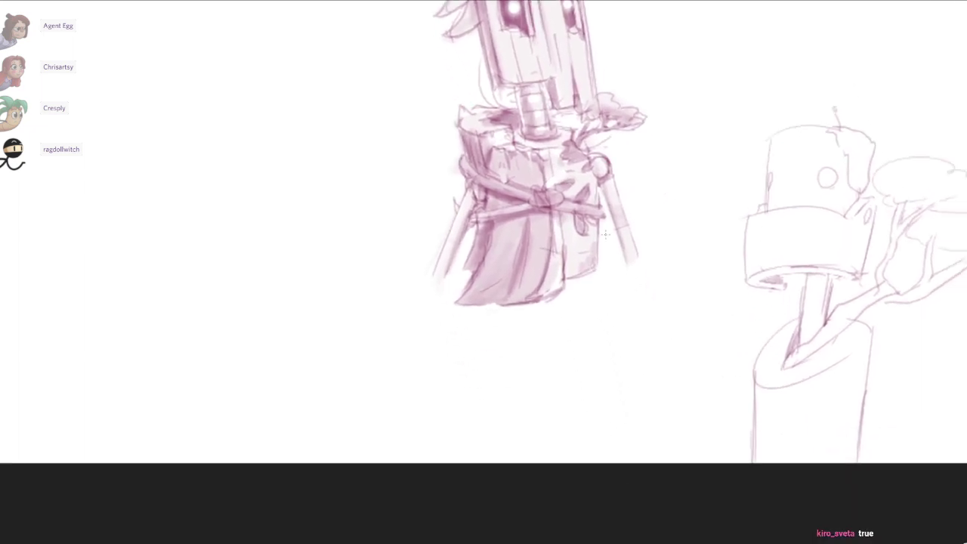
scroll(614, 285, up, 2)
mouse_move(591, 349)
mouse_down()
mouse_move(589, 417)
mouse_move(584, 401)
mouse_up()
key(ctrl+z)
mouse_move(469, 389)
mouse_down()
mouse_move(470, 409)
mouse_move(544, 448)
mouse_up()
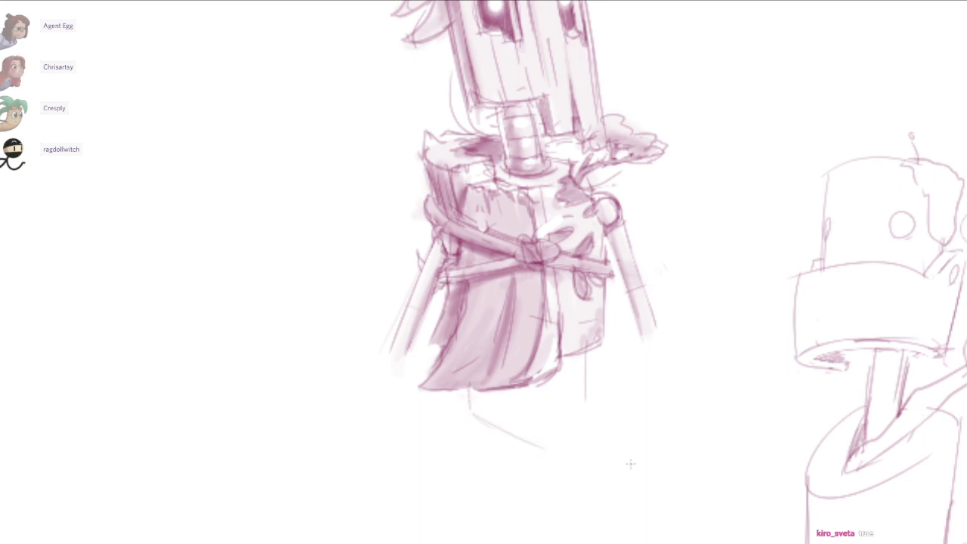
key(ctrl+z)
drag(461, 401, 560, 444)
mouse_move(594, 349)
mouse_down()
mouse_move(587, 398)
mouse_move(542, 433)
mouse_up()
key(ctrl+z)
drag(473, 410, 533, 442)
drag(484, 401, 556, 441)
key(ctrl+z)
key(ctrl+z)
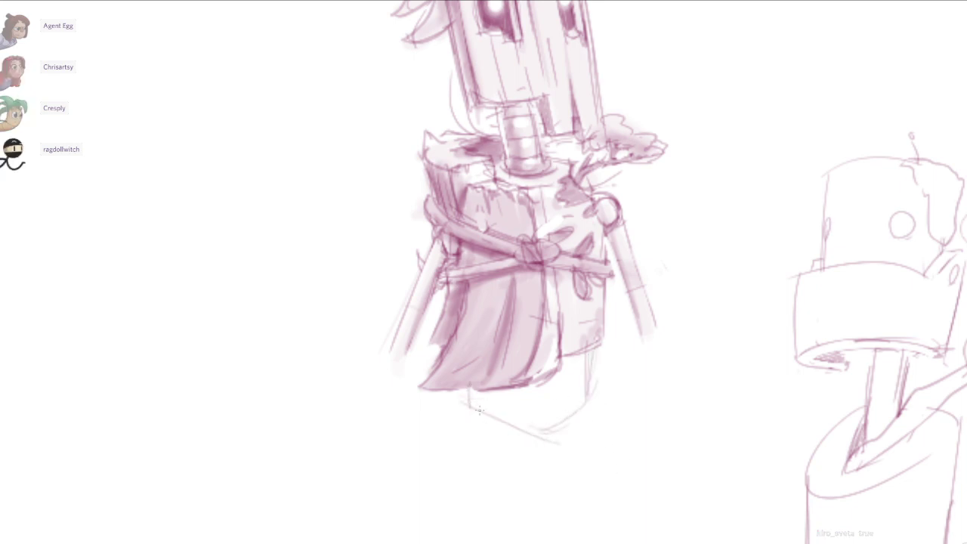
Sketch a second slanted edge along the underside of the robot's lower body, undoing the strokes that miss.
drag(462, 393, 552, 414)
key(ctrl+z)
drag(472, 399, 535, 425)
key(ctrl+z)
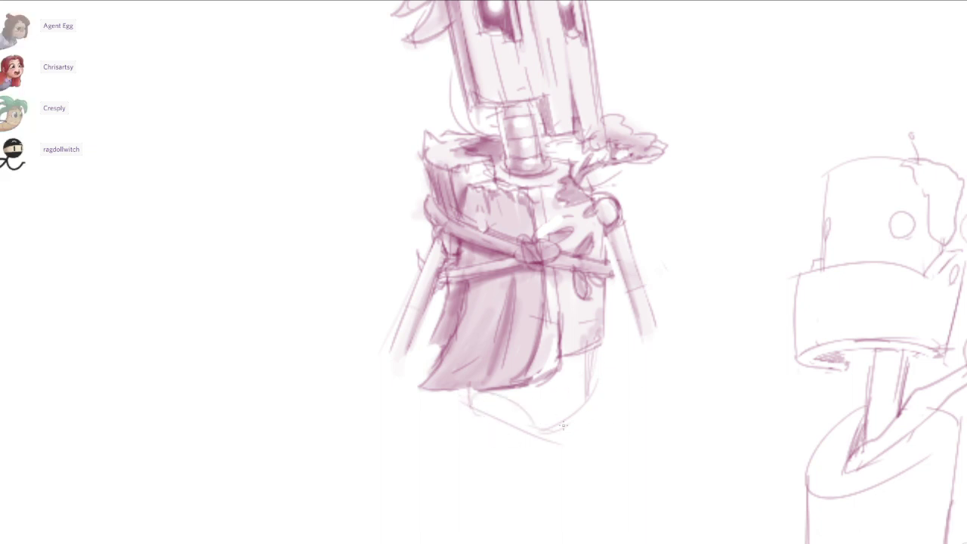
key(ctrl+z)
mouse_move(482, 393)
mouse_down()
mouse_move(561, 419)
mouse_move(547, 431)
mouse_up()
key(ctrl+z)
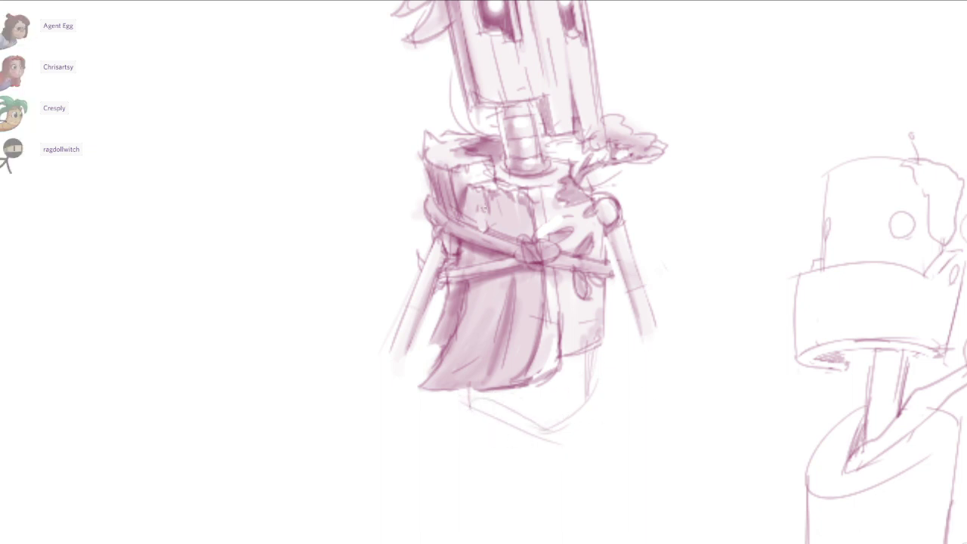
key(ctrl+z)
Sketch a fist with stacked, curled fingers at the end of the robot's cloak-side arm.
mouse_move(385, 304)
mouse_down()
mouse_move(441, 325)
mouse_move(421, 364)
mouse_up()
mouse_move(386, 321)
mouse_down()
mouse_move(374, 352)
mouse_move(417, 354)
mouse_move(423, 336)
mouse_move(423, 352)
mouse_up()
key(b)
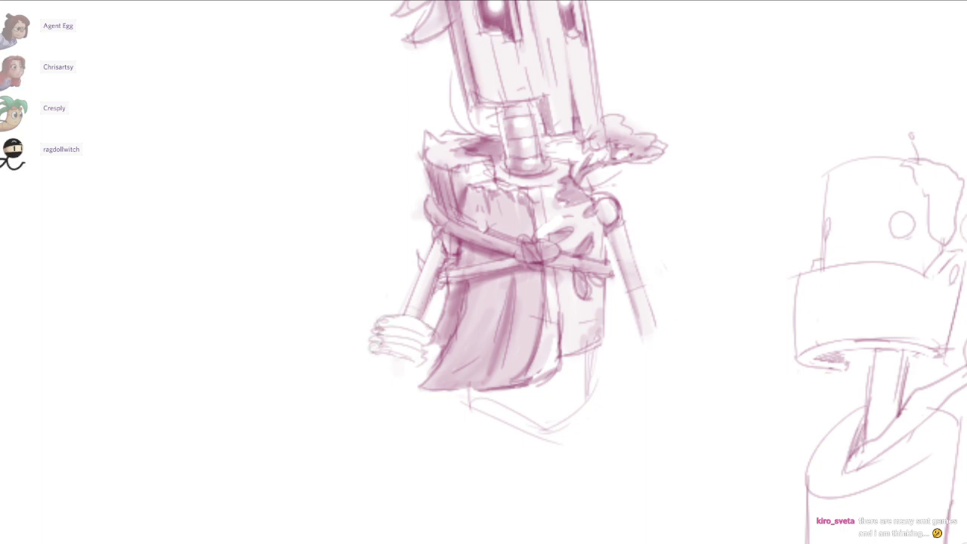
drag(604, 274, 588, 269)
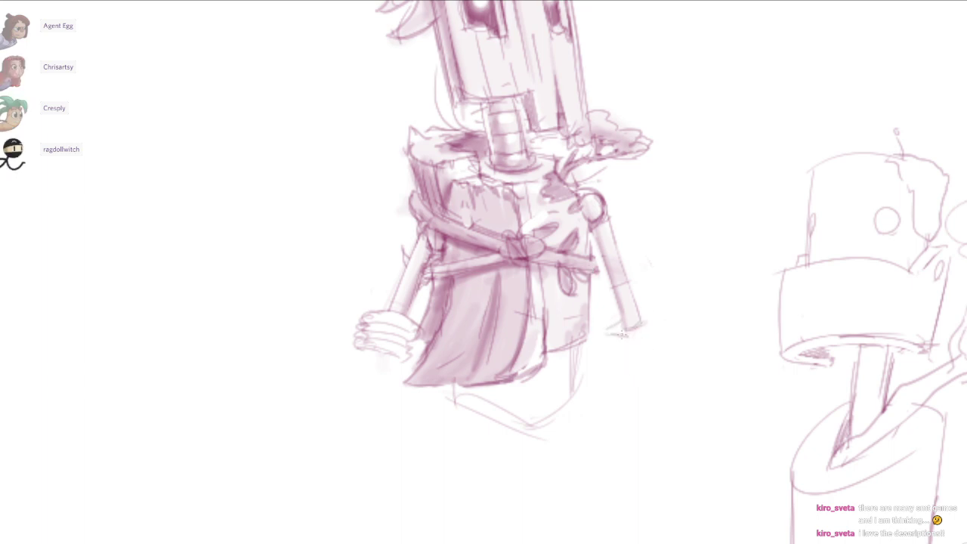
Sketch a box-shaped hand at the end of the robot's other, hanging arm.
drag(625, 337, 652, 322)
drag(665, 310, 670, 352)
scroll(666, 311, up, 1)
drag(666, 311, 676, 363)
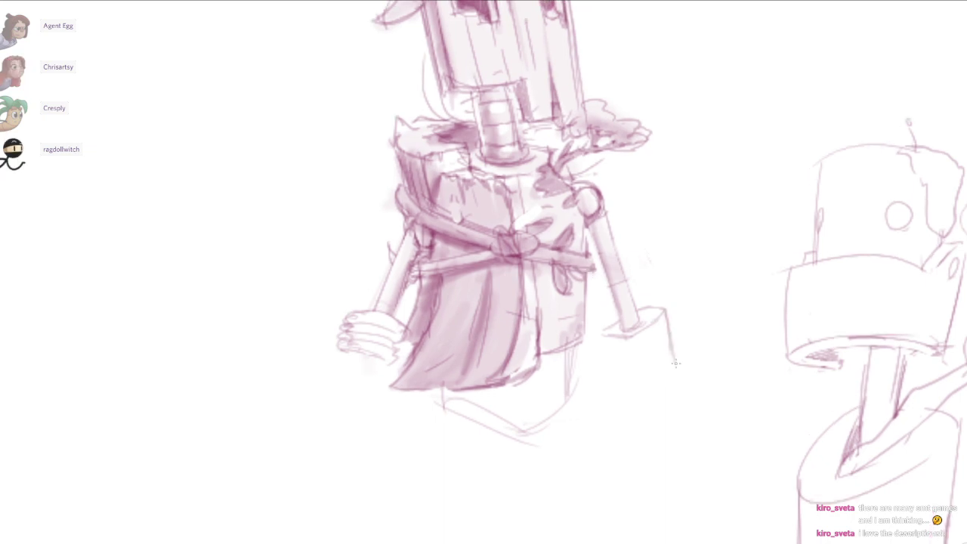
mouse_move(627, 339)
mouse_down()
mouse_move(636, 375)
mouse_move(618, 370)
mouse_up()
mouse_move(608, 221)
mouse_down()
mouse_move(607, 246)
mouse_move(588, 270)
mouse_up()
mouse_move(587, 380)
mouse_down()
mouse_move(599, 417)
mouse_move(619, 390)
mouse_move(638, 509)
mouse_move(691, 491)
mouse_move(631, 466)
mouse_up()
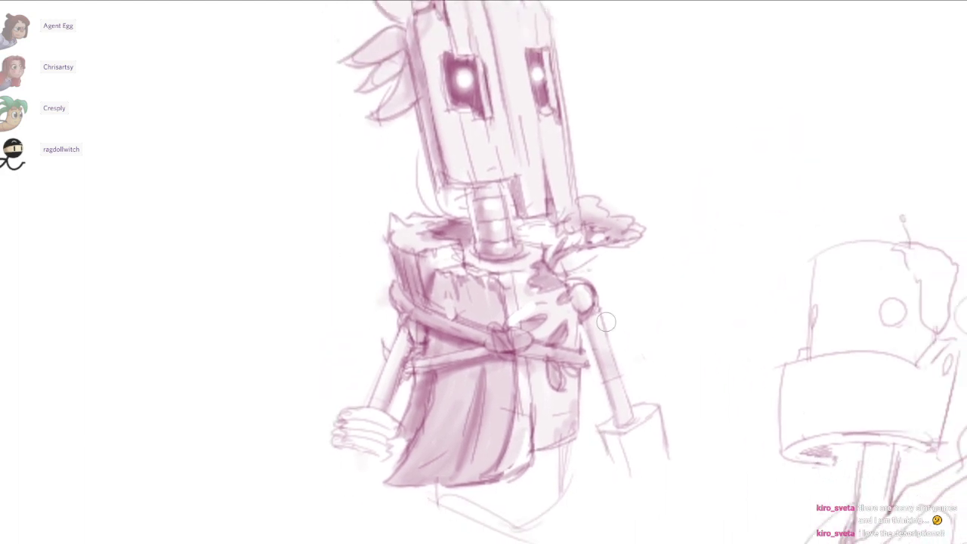
Erase the arm hanging from the round shoulder joint and sketch a raised, boxy palm with a round wrist joint beside the robot.
mouse_move(606, 321)
mouse_down()
mouse_move(604, 477)
mouse_move(642, 423)
mouse_move(665, 451)
mouse_up()
mouse_move(684, 242)
mouse_down()
mouse_move(678, 290)
mouse_move(733, 240)
mouse_up()
drag(733, 240, 710, 306)
key(ctrl+z)
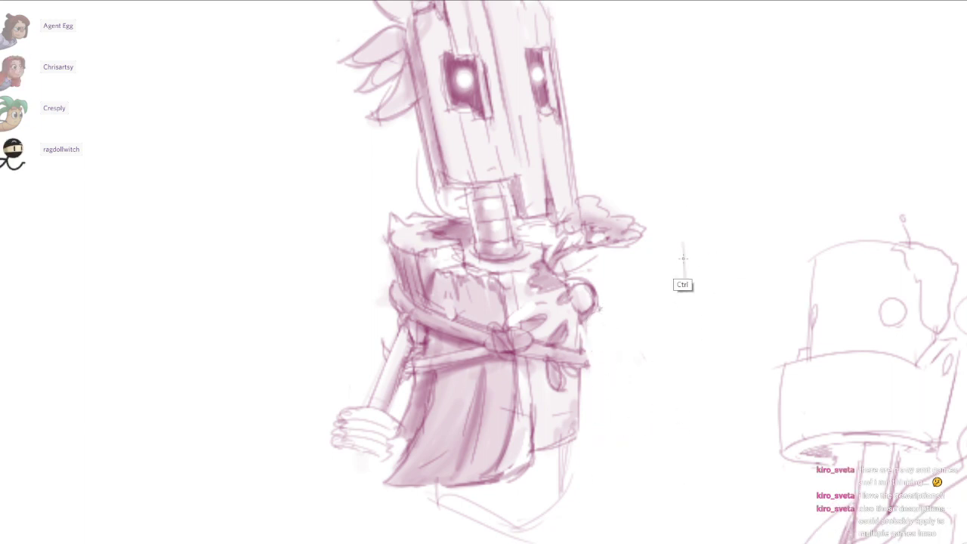
key(ctrl+z)
mouse_move(661, 163)
mouse_down()
mouse_move(659, 217)
mouse_move(718, 223)
mouse_up()
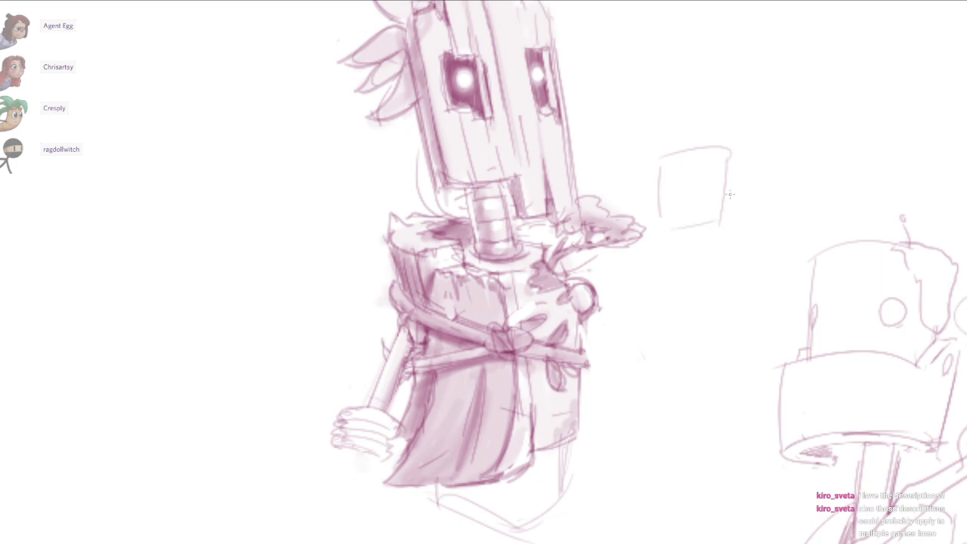
mouse_move(735, 153)
mouse_down()
mouse_move(723, 222)
mouse_move(691, 260)
mouse_up()
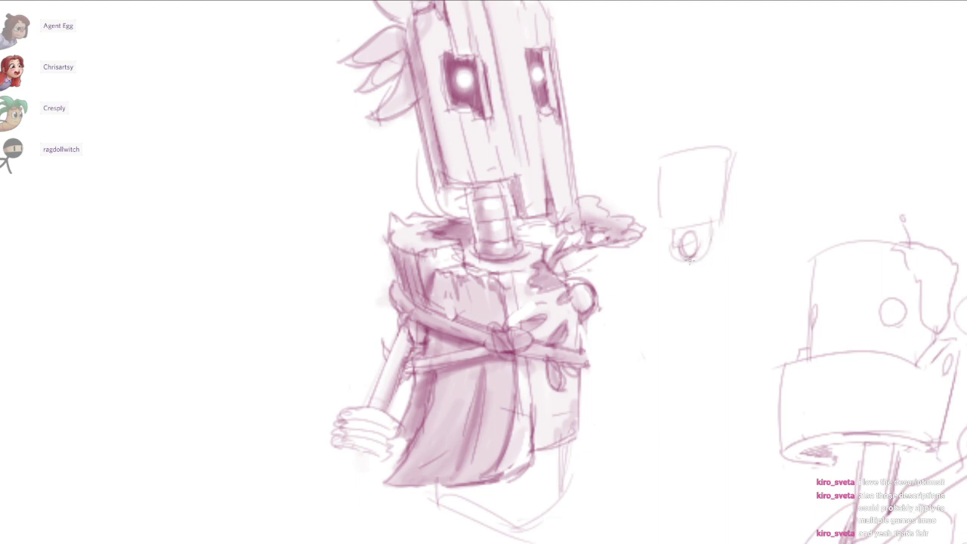
mouse_move(714, 225)
mouse_down()
mouse_move(726, 229)
mouse_move(699, 261)
mouse_move(723, 256)
mouse_up()
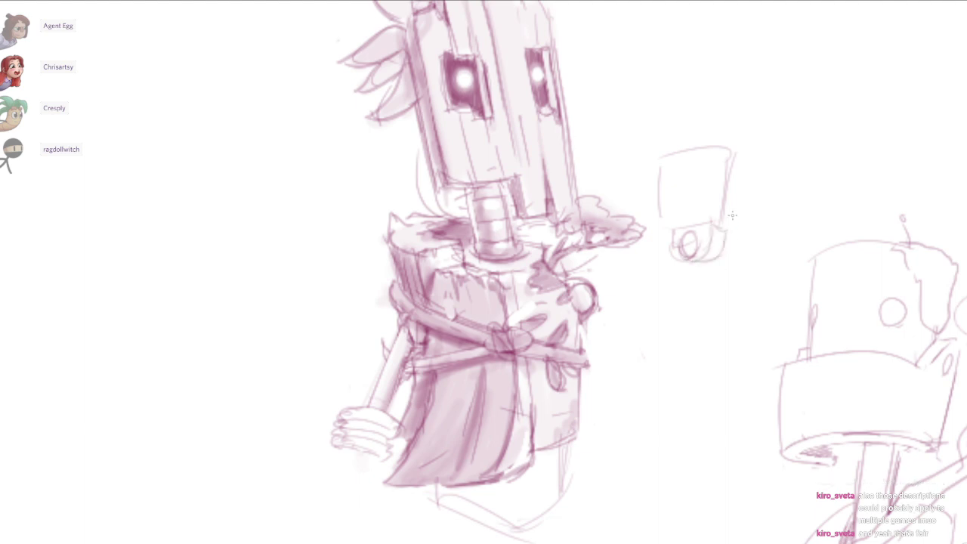
drag(745, 168, 725, 229)
Import the line drawing of the old man with a walking stick, scale it down and place it mid-canvas.
drag(664, 337, 509, 451)
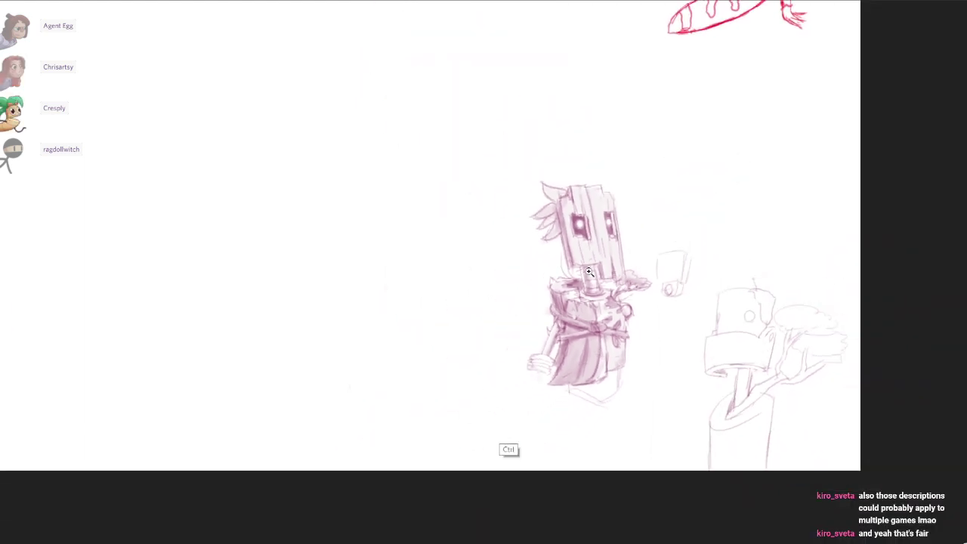
drag(541, 150, 589, 271)
scroll(589, 271, down, 2)
drag(488, 265, 588, 271)
scroll(589, 270, down, 1)
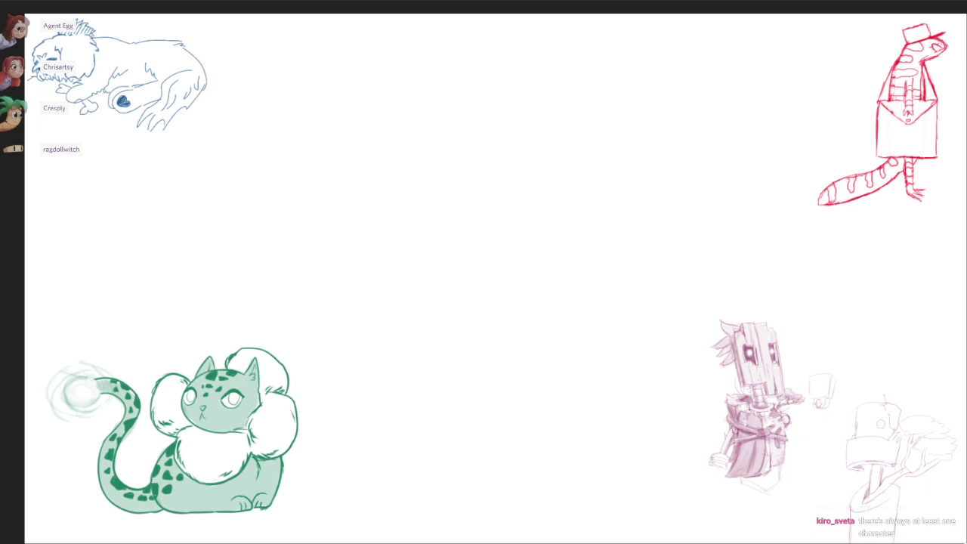
drag(966, 213, 709, 212)
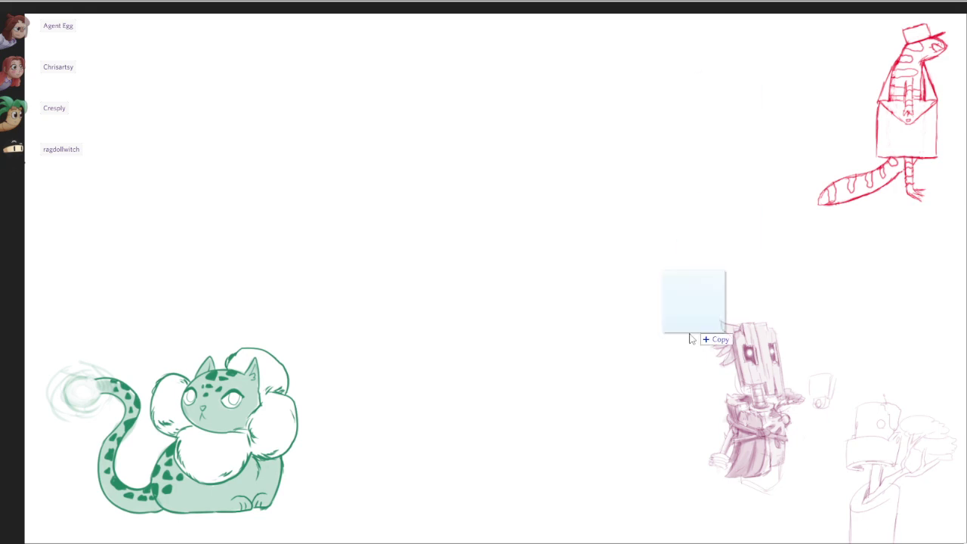
drag(695, 339, 675, 341)
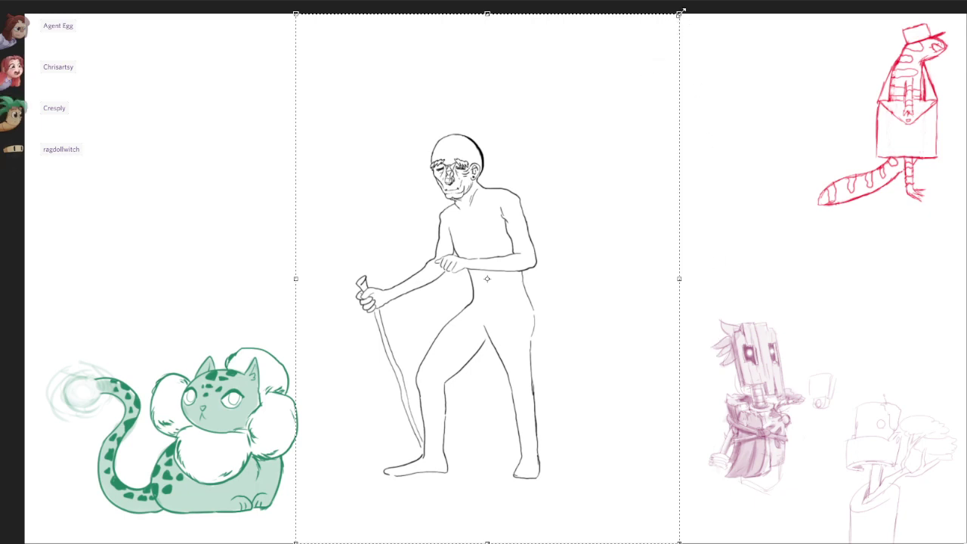
drag(679, 14, 560, 174)
drag(507, 235, 574, 138)
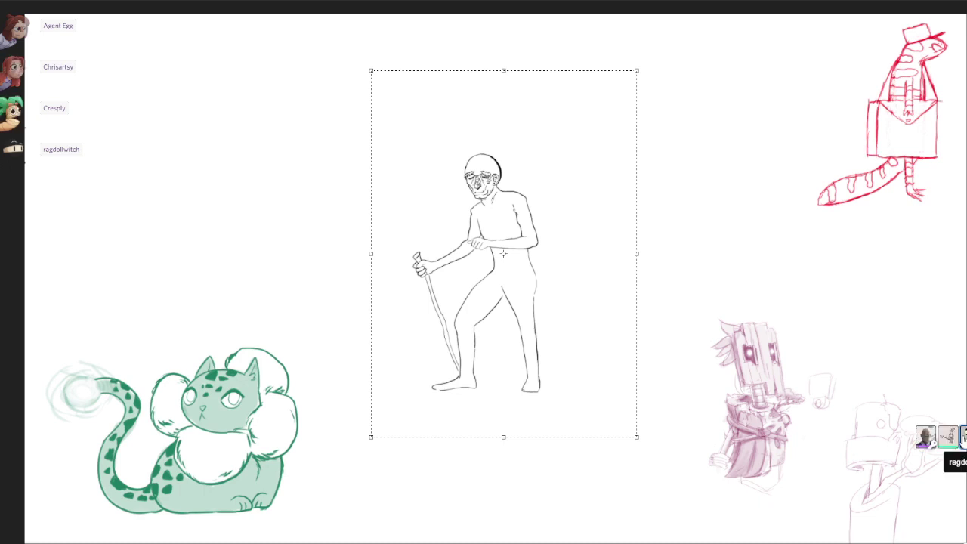
click(927, 437)
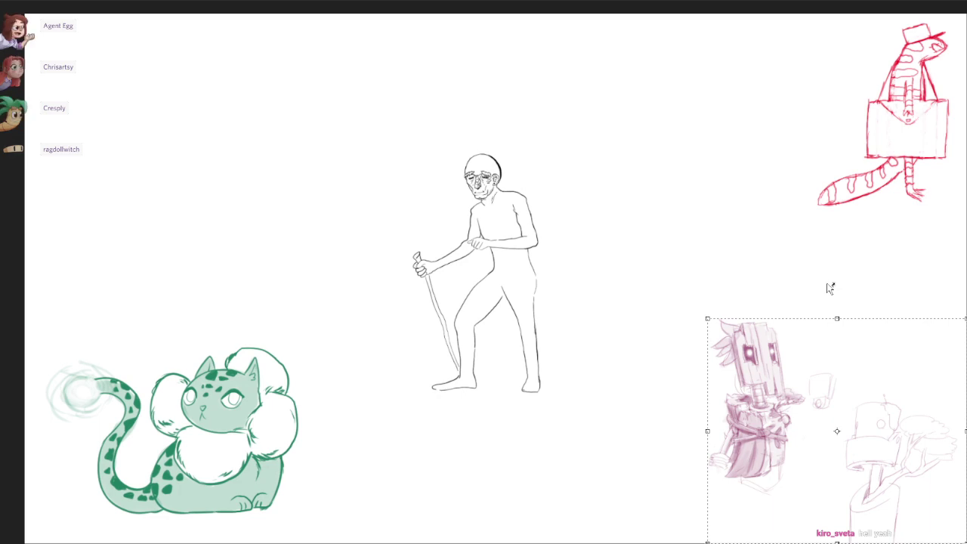
Close the transform box around the two robot sketches and return to the brush.
key(Return)
key(b)
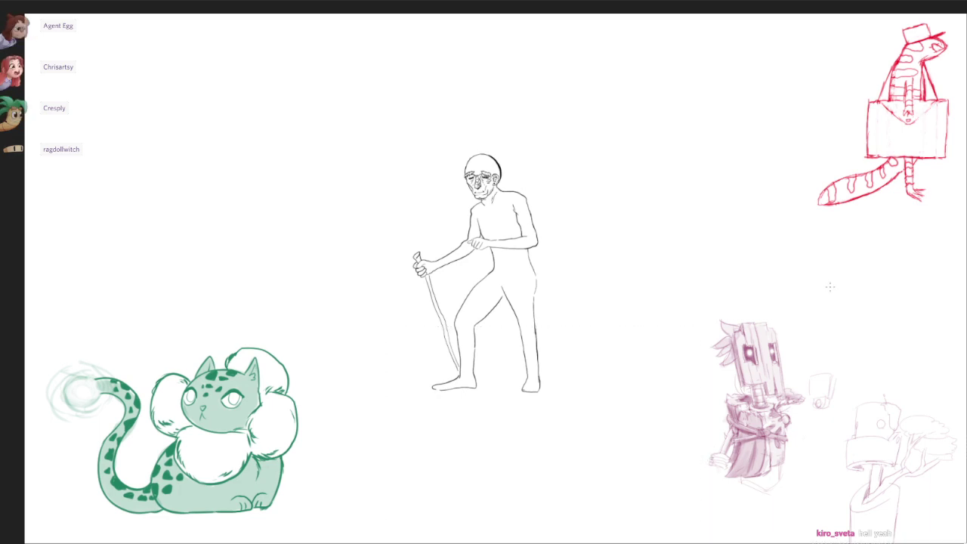
drag(831, 287, 776, 289)
scroll(744, 396, up, 2)
drag(763, 379, 752, 375)
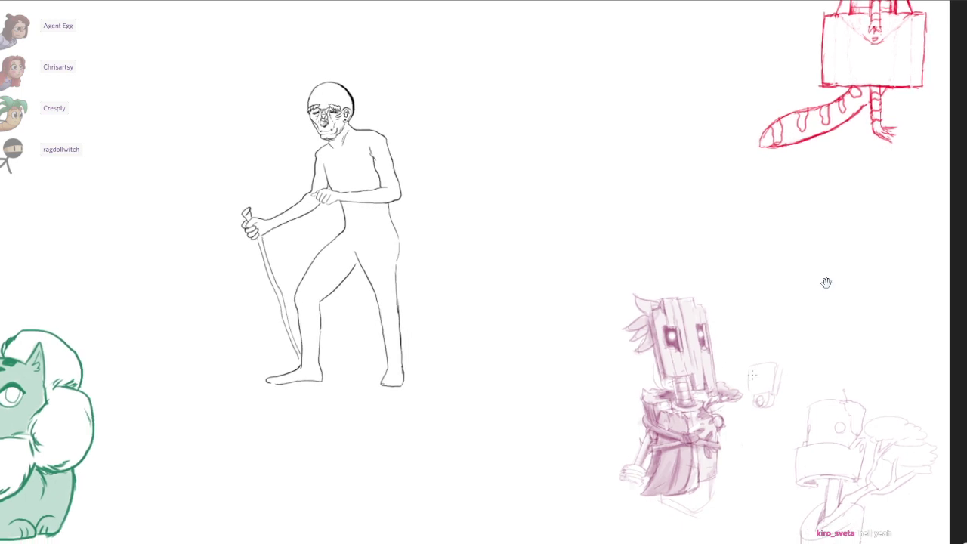
scroll(826, 283, down, 2)
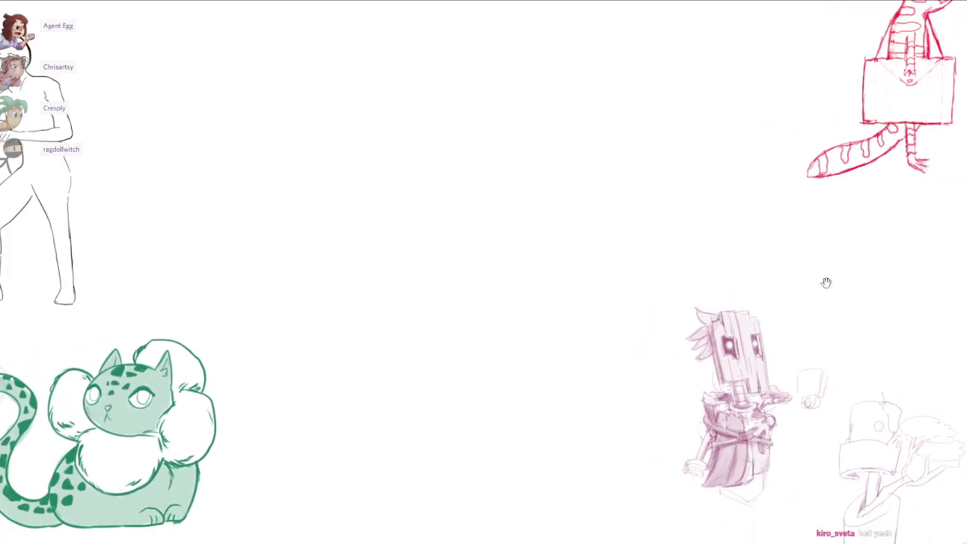
mouse_move(826, 283)
mouse_down()
mouse_move(941, 306)
mouse_move(825, 278)
mouse_up()
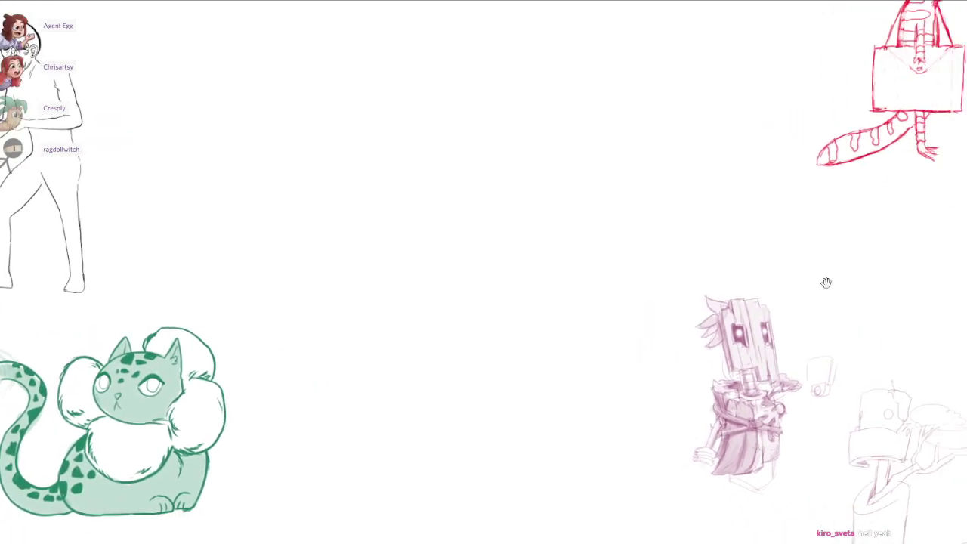
Add a narrow upright shape and a diagonal line inside the boxy raised palm beside the robot's head.
drag(836, 412, 951, 371)
scroll(812, 380, up, 5)
drag(875, 304, 824, 283)
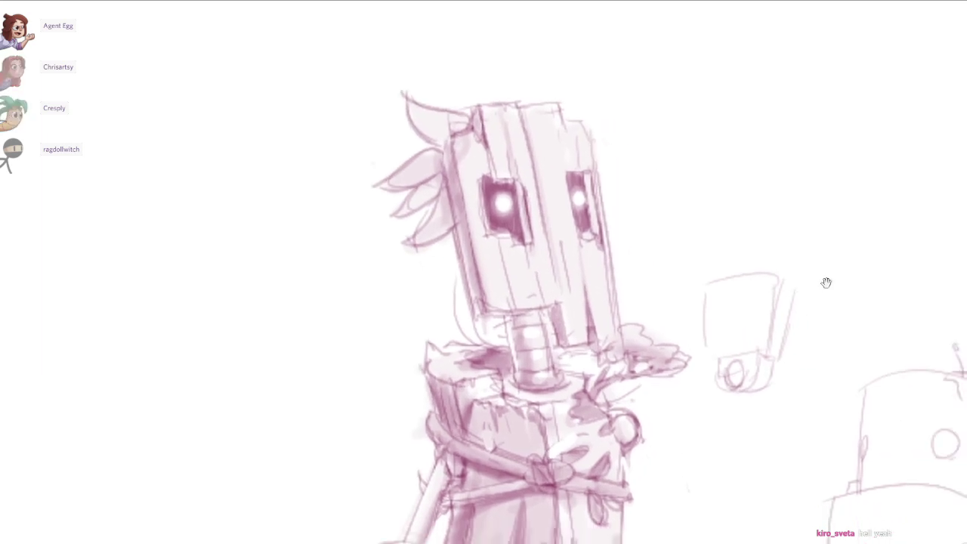
scroll(790, 294, up, 2)
click(769, 298)
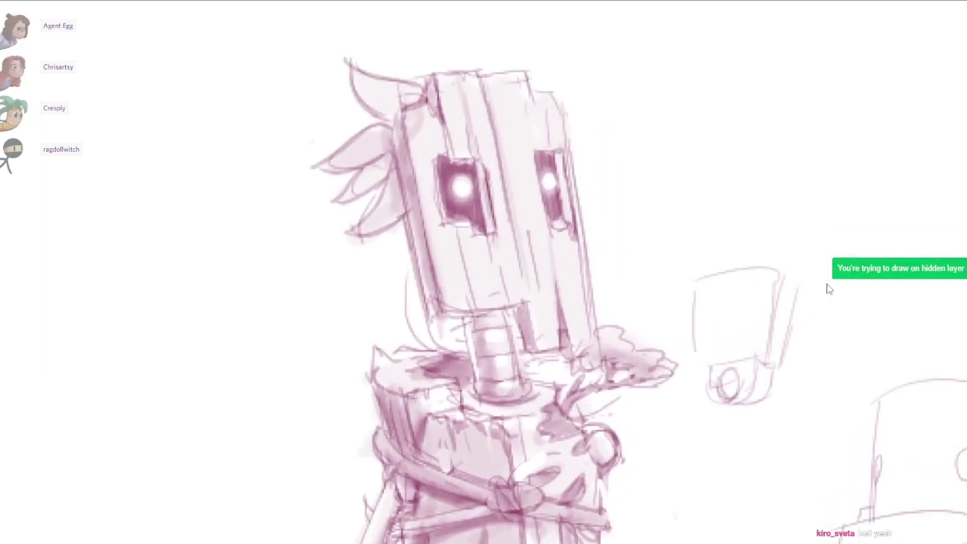
drag(759, 324, 759, 357)
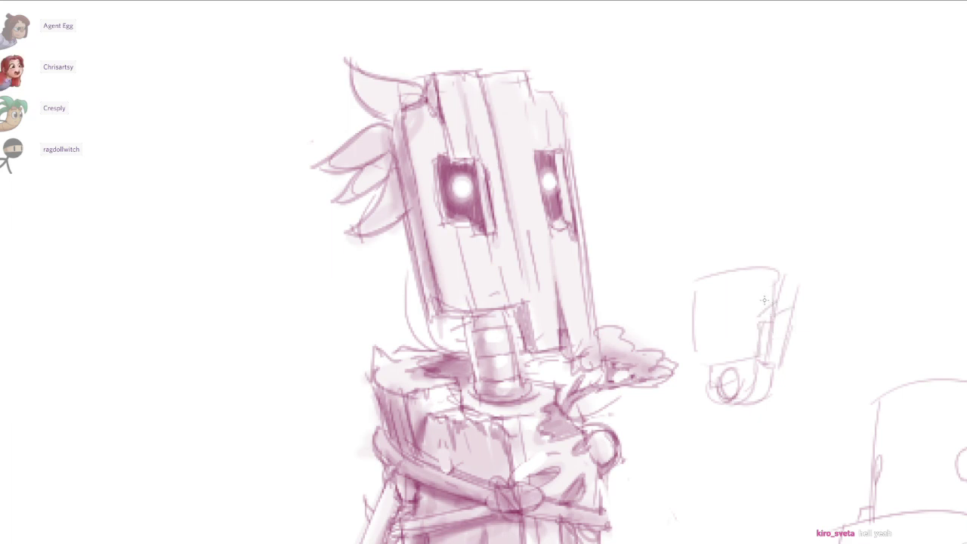
drag(771, 298, 734, 359)
drag(827, 283, 769, 305)
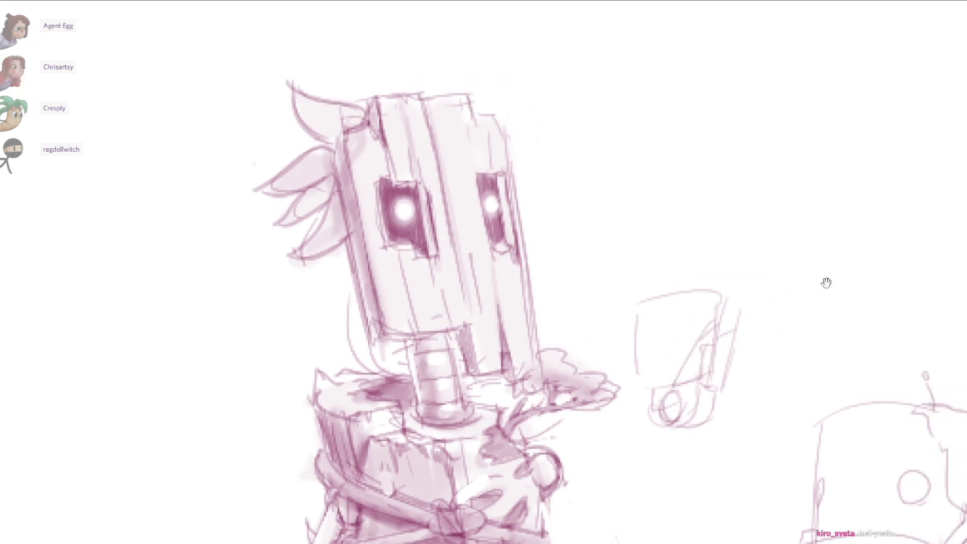
Erase the inner lines and most of the outer side edge of the raised palm.
scroll(678, 347, up, 1)
key(e)
mouse_move(717, 331)
mouse_down()
mouse_move(684, 367)
mouse_move(714, 374)
mouse_up()
drag(732, 280, 721, 288)
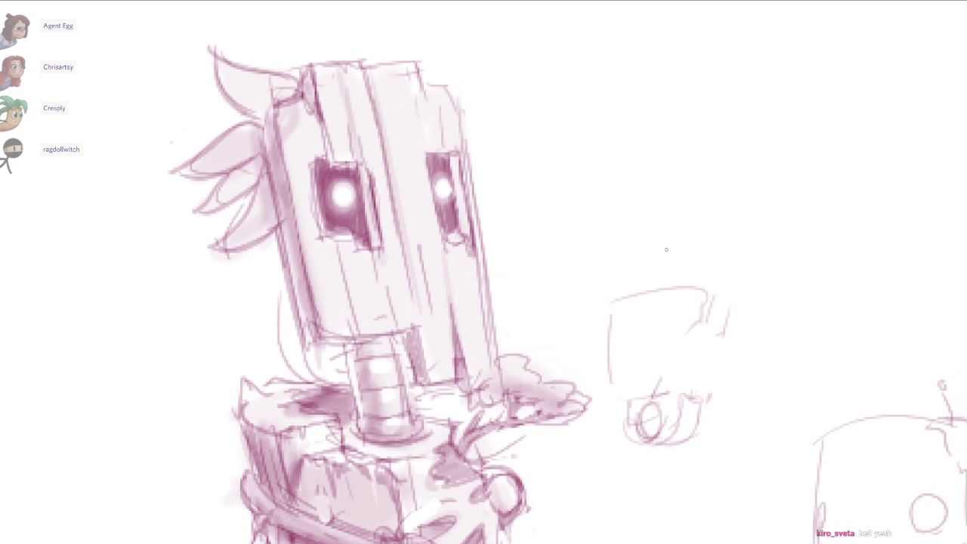
Redraw the raised palm with a curved upper rim, a jagged side edge and folds slanting down to the wrist joint.
drag(603, 305, 603, 403)
key(ctrl+z)
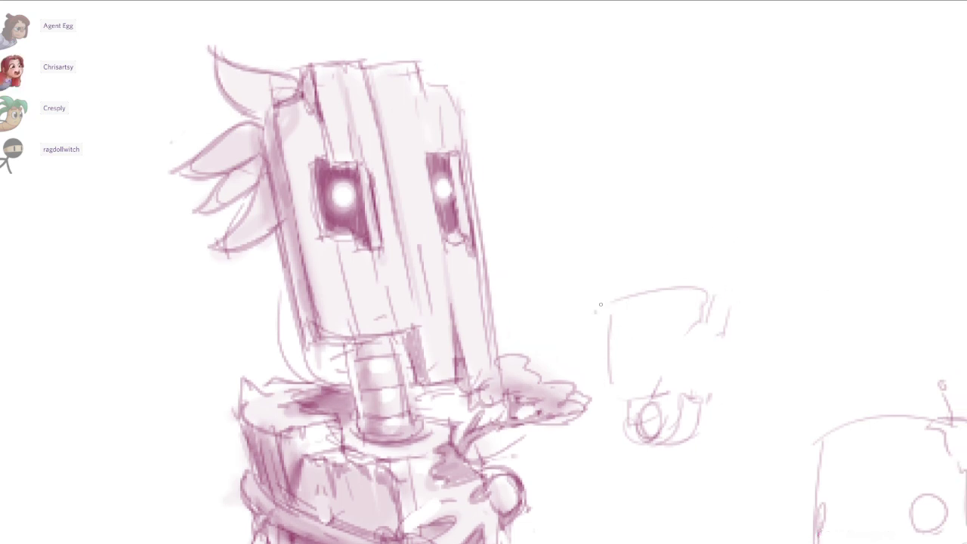
mouse_move(597, 310)
mouse_down()
mouse_move(683, 277)
mouse_move(638, 385)
mouse_up()
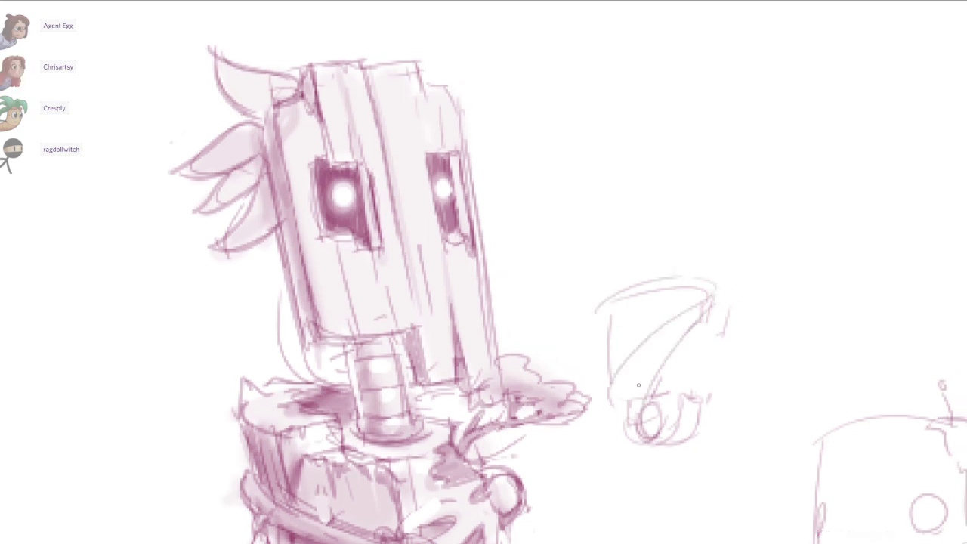
drag(595, 310, 618, 404)
mouse_move(600, 349)
mouse_down()
mouse_move(674, 286)
mouse_move(655, 300)
mouse_up()
key(ctrl+z)
drag(599, 345, 658, 301)
mouse_move(608, 337)
mouse_down()
mouse_move(646, 311)
mouse_move(609, 416)
mouse_up()
drag(716, 383, 711, 420)
key(ctrl+z)
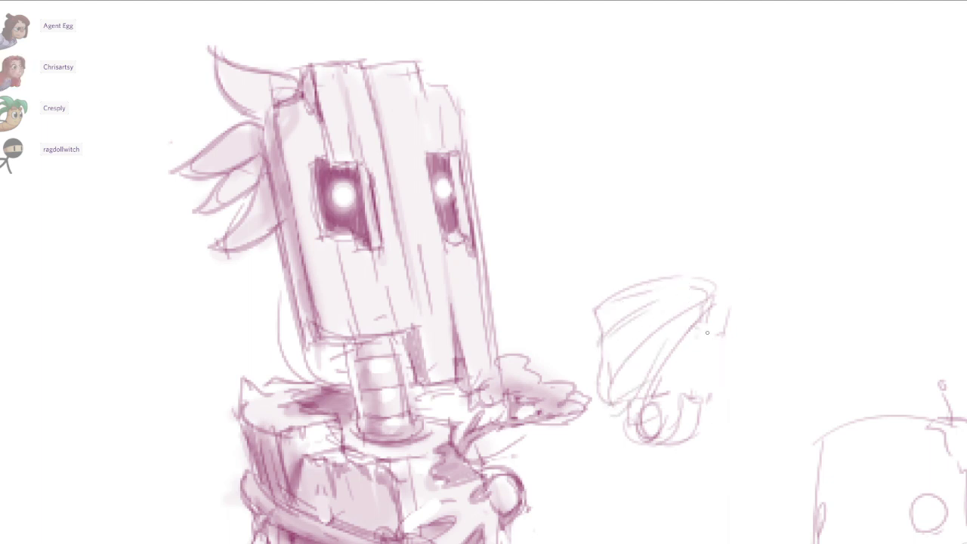
drag(695, 327, 710, 399)
drag(678, 352, 707, 390)
mouse_move(691, 388)
mouse_down()
mouse_move(700, 400)
mouse_move(720, 397)
mouse_up()
key(ctrl+z)
key(ctrl+z)
key(ctrl+z)
Shift the hand sketch slightly up and away from the robot's head, and add a curved thumb to the palm's near side.
mouse_move(740, 267)
mouse_down()
mouse_move(621, 446)
mouse_move(611, 235)
mouse_move(737, 257)
mouse_up()
mouse_move(756, 348)
mouse_down()
mouse_move(772, 320)
mouse_move(769, 331)
mouse_up()
click(826, 284)
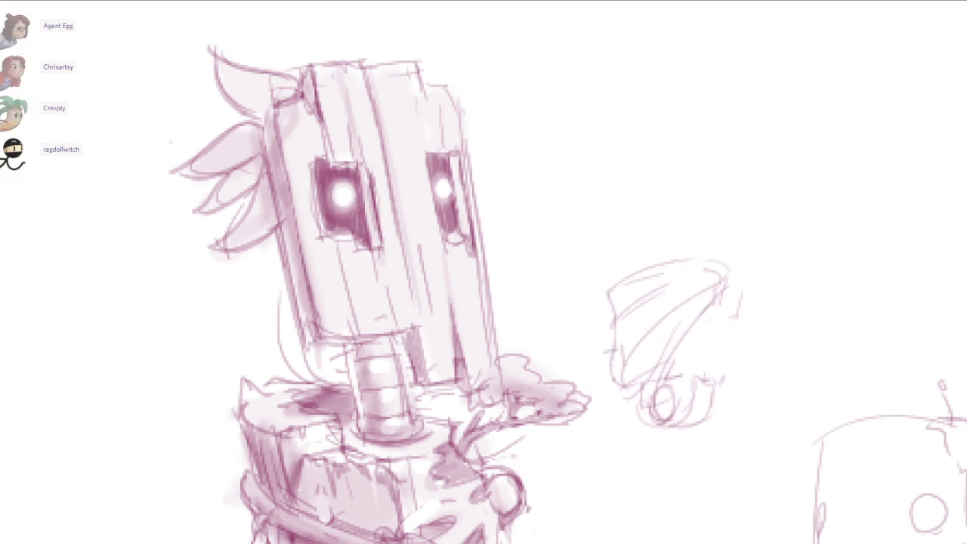
mouse_move(605, 361)
mouse_down()
mouse_move(550, 330)
mouse_move(545, 316)
mouse_move(614, 334)
mouse_up()
key(ctrl+z)
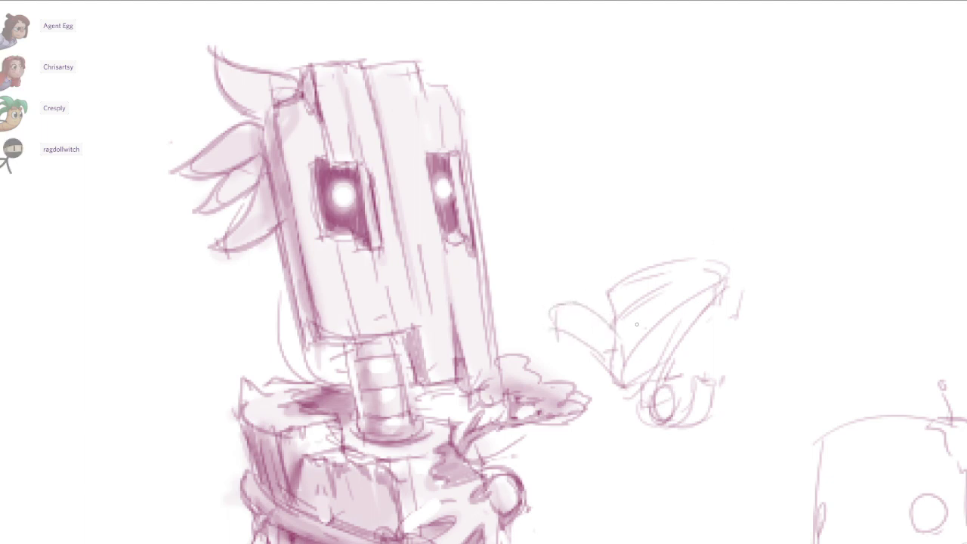
Sketch an upright first finger above the palm with a rounded tip and banded joints, undoing the failed outline strokes.
drag(846, 231, 813, 304)
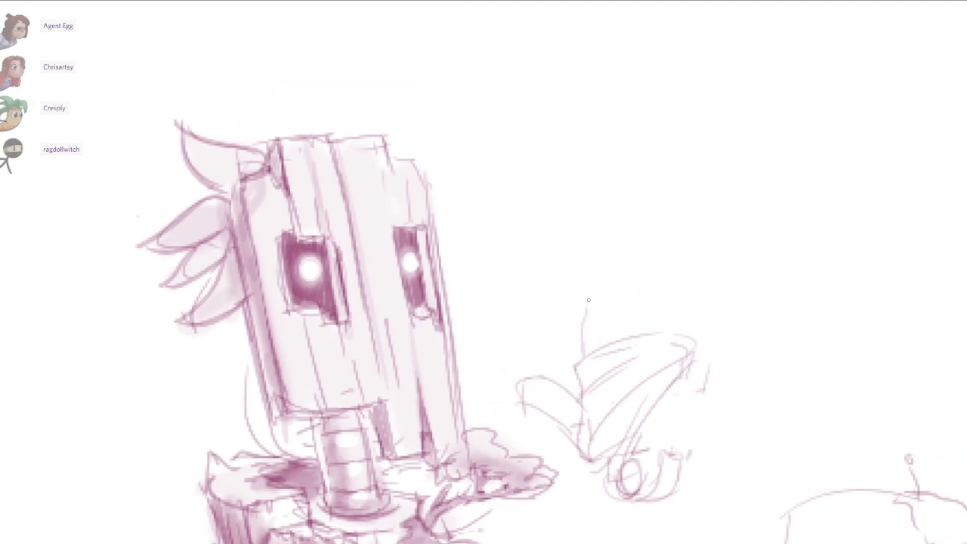
mouse_move(589, 300)
mouse_down()
mouse_move(598, 261)
mouse_move(581, 331)
mouse_up()
key(ctrl+z)
mouse_move(584, 254)
mouse_down()
mouse_move(584, 343)
mouse_move(580, 272)
mouse_up()
key(ctrl+z)
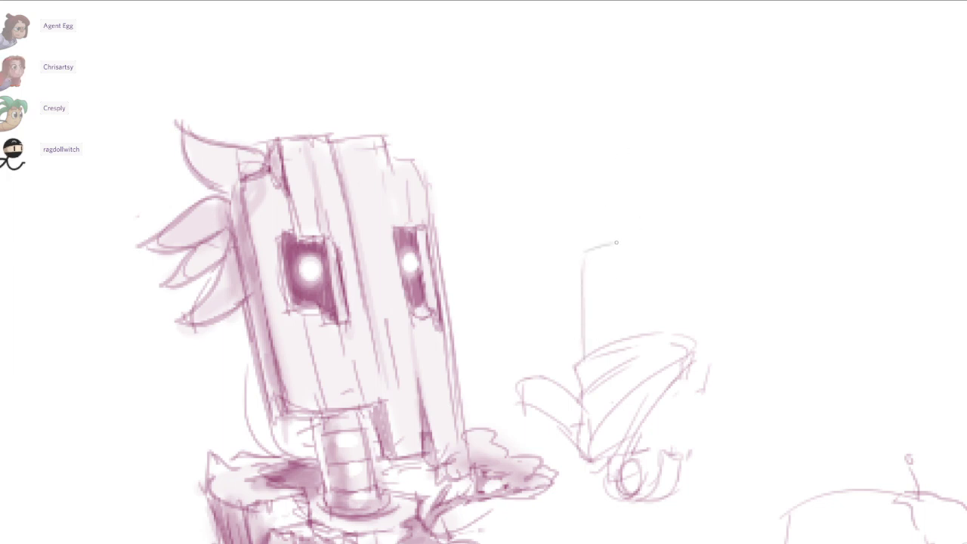
key(ctrl+z)
key(ctrl+z)
mouse_move(583, 278)
mouse_down()
mouse_move(593, 240)
mouse_move(612, 232)
mouse_move(606, 280)
mouse_up()
drag(593, 236, 582, 283)
mouse_move(583, 282)
mouse_down()
mouse_move(600, 277)
mouse_move(587, 351)
mouse_up()
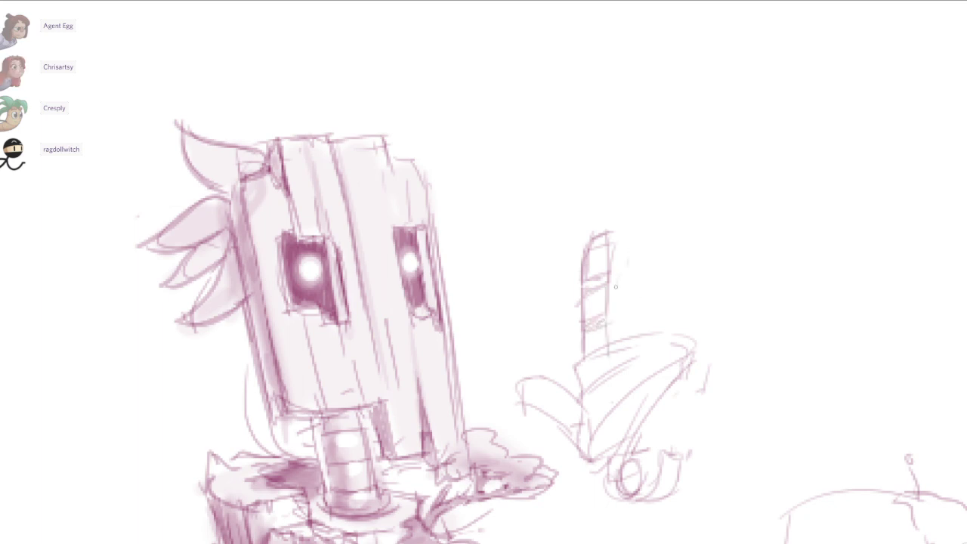
Sketch a second finger beside the first with two boxy segments and a narrow, bent pointed tip.
drag(620, 303, 647, 301)
scroll(676, 249, up, 3)
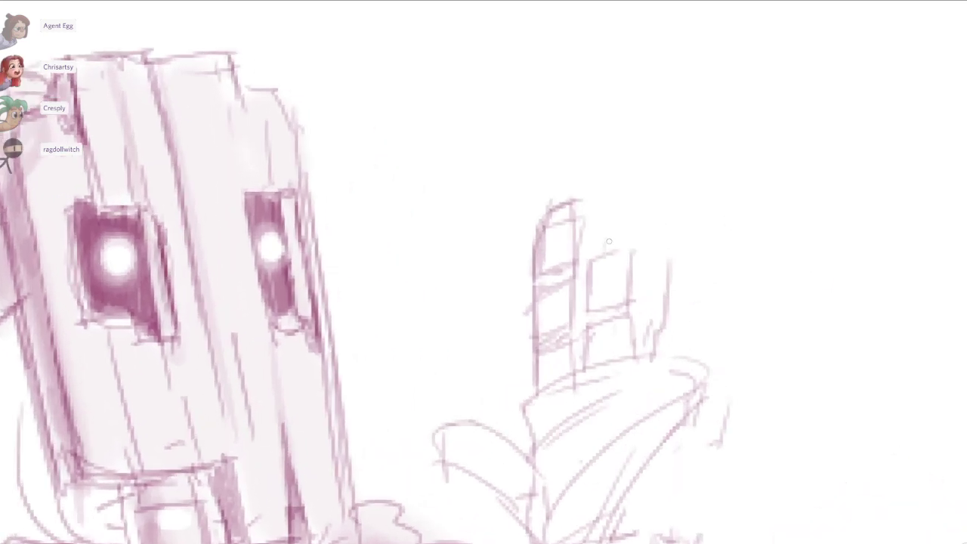
mouse_move(606, 300)
mouse_down()
mouse_move(626, 216)
mouse_move(627, 288)
mouse_up()
key(ctrl+z)
mouse_move(631, 210)
mouse_down()
mouse_move(624, 310)
mouse_move(628, 292)
mouse_up()
key(ctrl+z)
drag(631, 231, 619, 313)
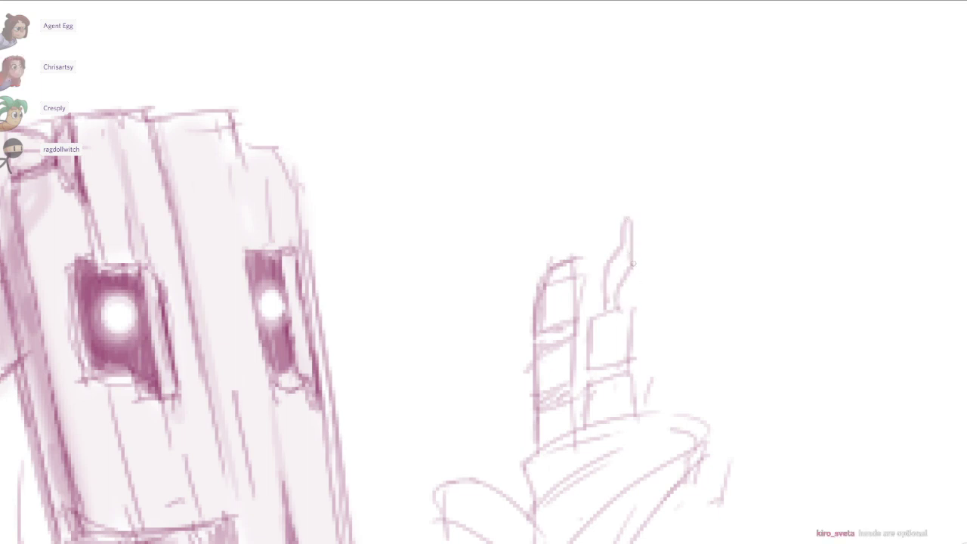
Add two leaves to the second finger's pointed sprout tip and sketch side planes on the first two fingers.
mouse_move(634, 268)
mouse_down()
mouse_move(684, 231)
mouse_move(637, 277)
mouse_up()
drag(842, 299, 826, 283)
drag(620, 292, 641, 309)
drag(635, 304, 629, 352)
drag(561, 321, 577, 325)
drag(569, 373, 584, 368)
drag(562, 245, 584, 269)
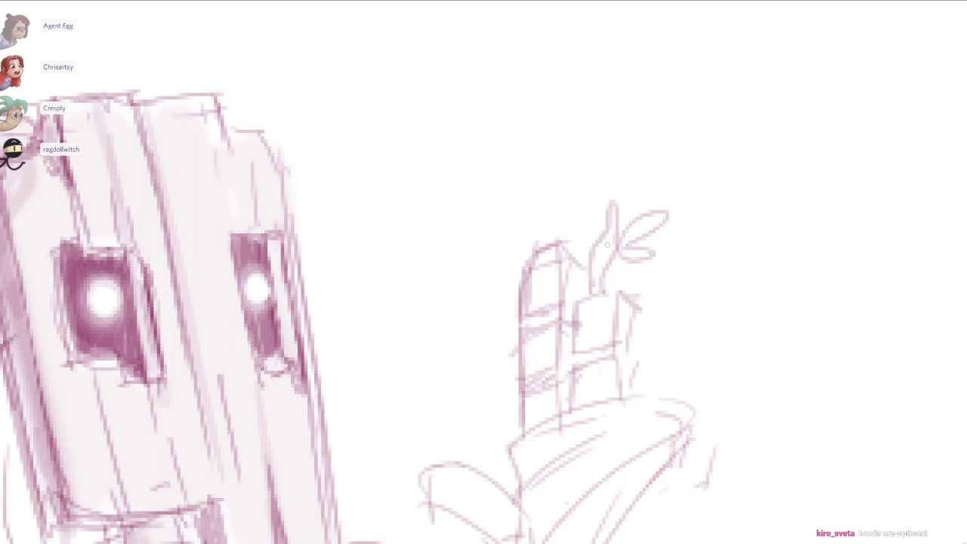
Erase and redraw the sprout's curved stem on the second finger, and add a small budded twig opposite the leaves.
drag(611, 227, 587, 300)
key(e)
drag(606, 245, 597, 288)
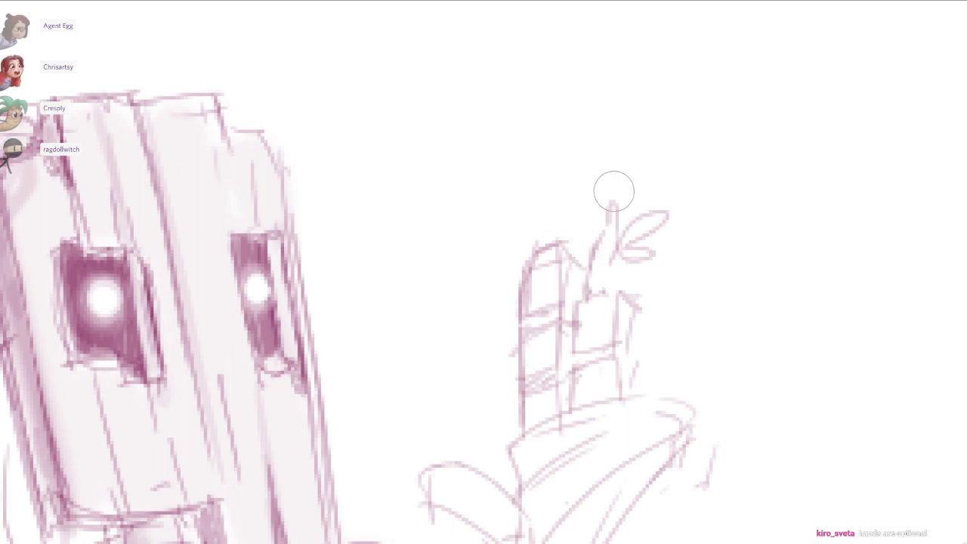
key(b)
mouse_move(611, 201)
mouse_down()
mouse_move(604, 253)
mouse_move(583, 277)
mouse_move(602, 293)
mouse_up()
key(e)
key(b)
mouse_move(606, 245)
mouse_down()
mouse_move(586, 215)
mouse_move(611, 242)
mouse_move(826, 283)
mouse_up()
key(e)
drag(850, 238, 827, 282)
scroll(629, 288, up, 2)
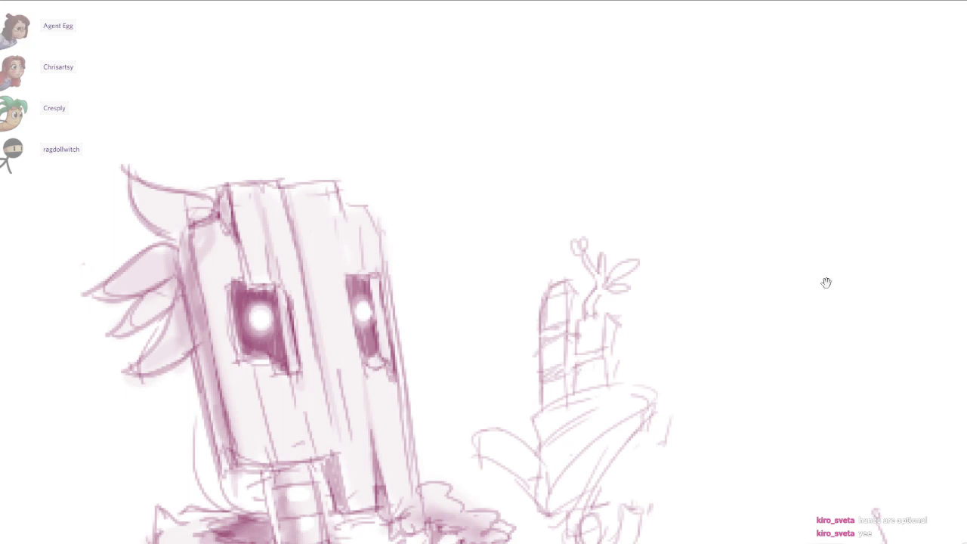
Darken the second finger's joint and reinforce the lines along the sides of the first two fingers.
scroll(824, 280, down, 1)
drag(576, 345, 598, 334)
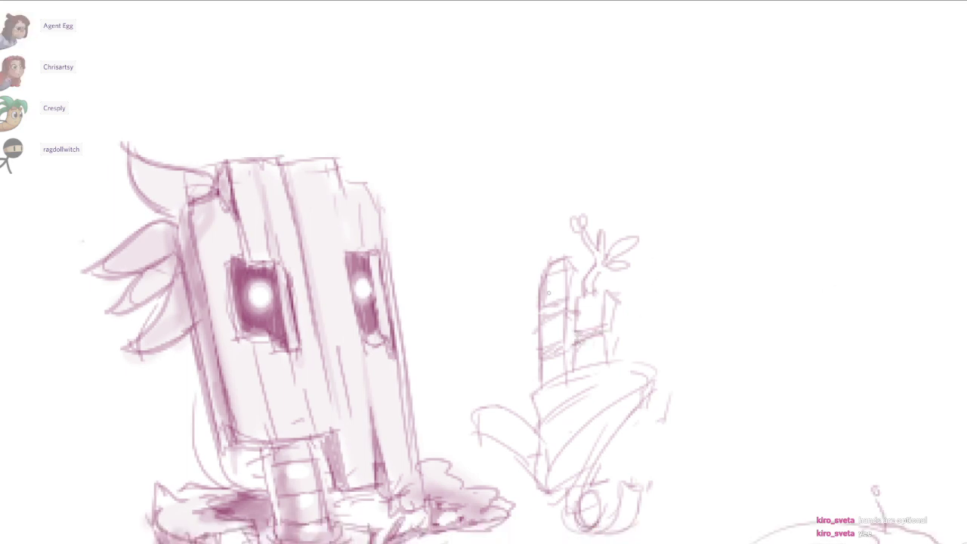
drag(549, 284, 552, 334)
drag(619, 340, 622, 370)
mouse_move(620, 334)
mouse_down()
mouse_move(615, 362)
mouse_move(613, 322)
mouse_move(659, 350)
mouse_up()
mouse_move(650, 365)
mouse_down()
mouse_move(677, 335)
mouse_move(655, 381)
mouse_up()
key(ctrl+z)
key(ctrl+z)
key(ctrl+z)
mouse_move(664, 315)
mouse_down()
mouse_move(655, 362)
mouse_move(620, 343)
mouse_move(636, 282)
mouse_move(660, 266)
mouse_move(648, 364)
mouse_up()
key(ctrl+z)
key(ctrl+z)
Sketch a third boxy finger at the palm's far side with a flat tip, a shaded side plane and joint lines.
drag(639, 266, 624, 361)
drag(665, 289, 645, 334)
mouse_move(678, 269)
mouse_down()
mouse_move(655, 370)
mouse_move(659, 283)
mouse_move(672, 278)
mouse_up()
key(e)
key(b)
drag(672, 278, 657, 373)
drag(667, 323, 705, 323)
drag(819, 260, 827, 283)
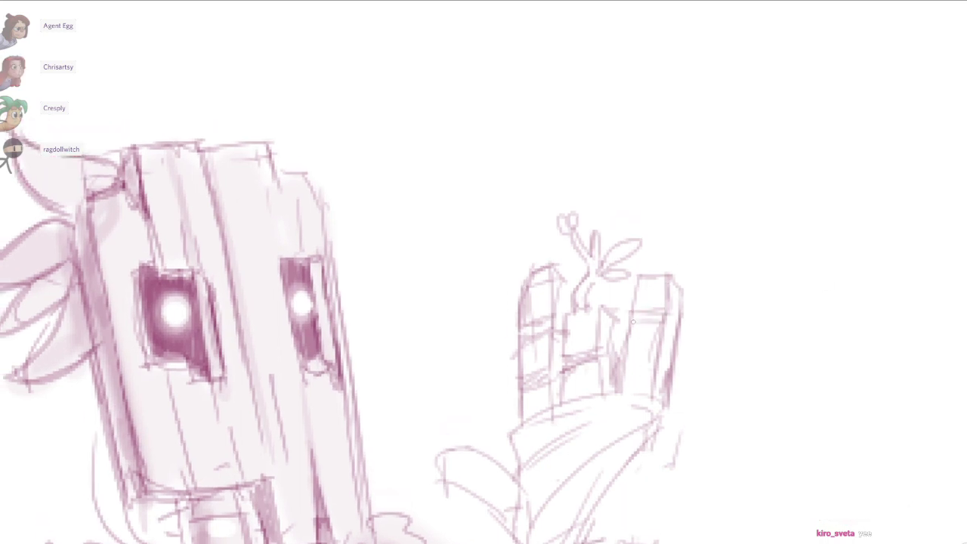
drag(662, 322, 672, 333)
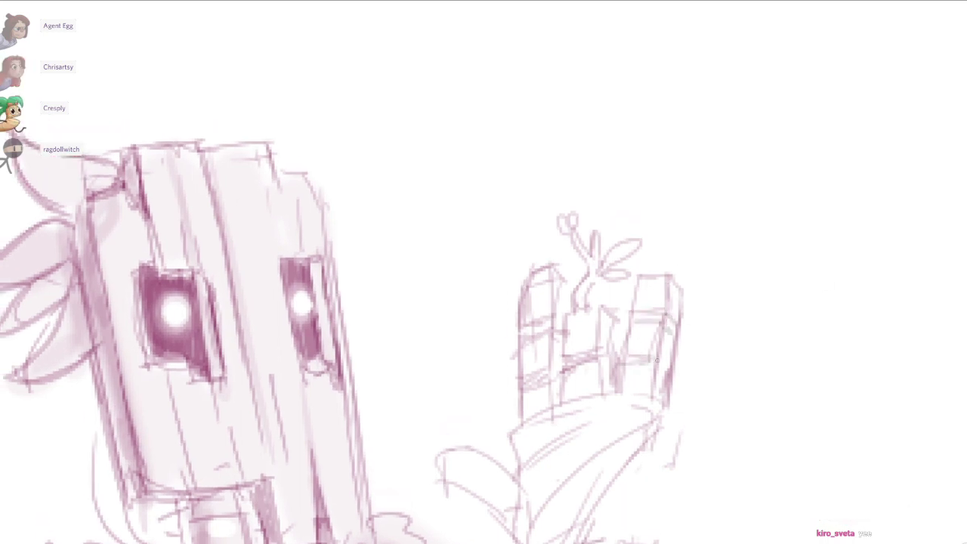
Divide the thumb into segments with curved, partly shaded joint bands, and add small leaf-like strokes at its tip.
drag(847, 415, 826, 283)
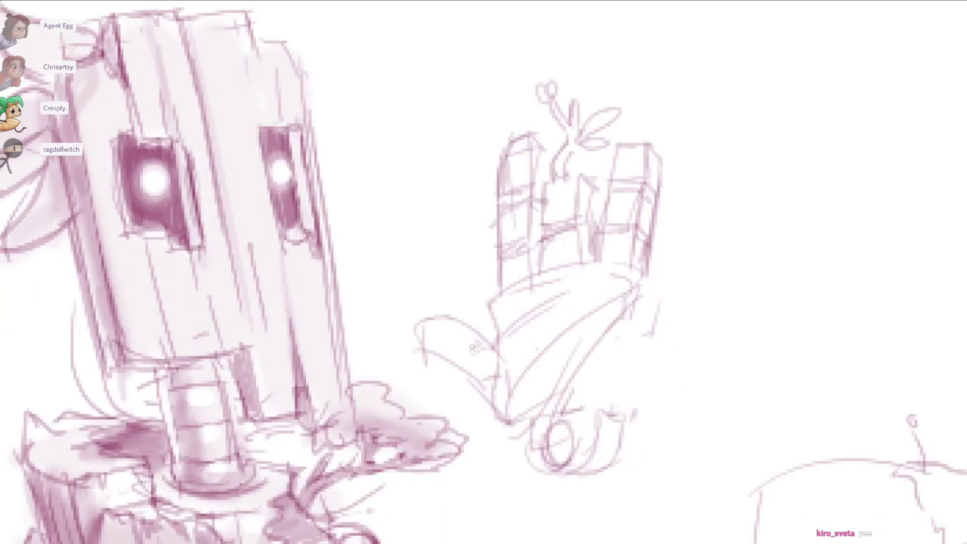
drag(472, 347, 505, 426)
drag(487, 328, 461, 352)
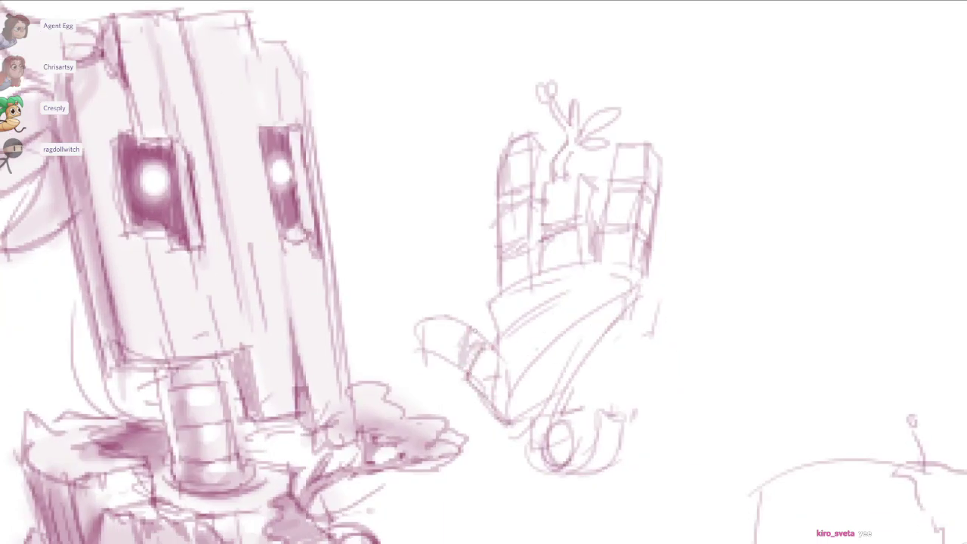
mouse_move(434, 319)
mouse_down()
mouse_move(458, 325)
mouse_move(439, 351)
mouse_up()
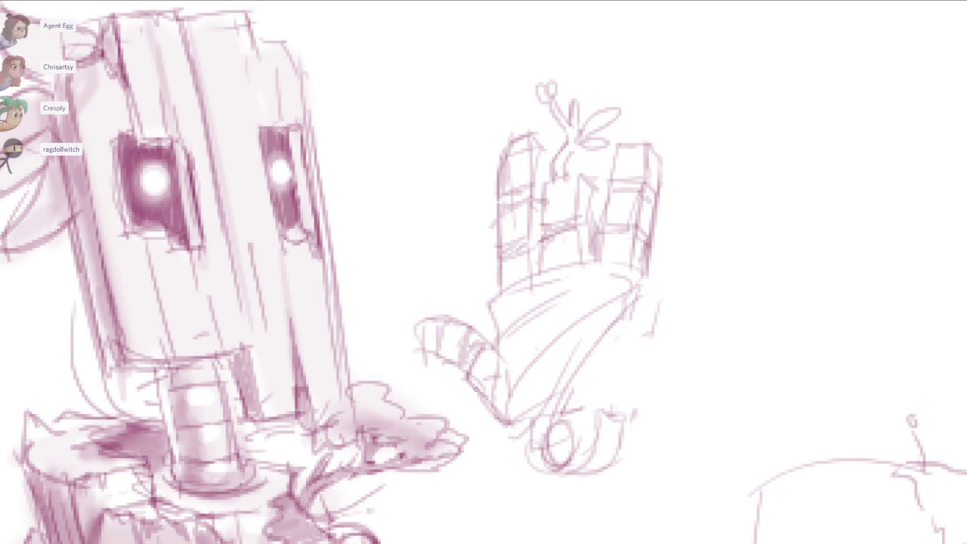
drag(412, 338, 401, 358)
drag(413, 340, 421, 368)
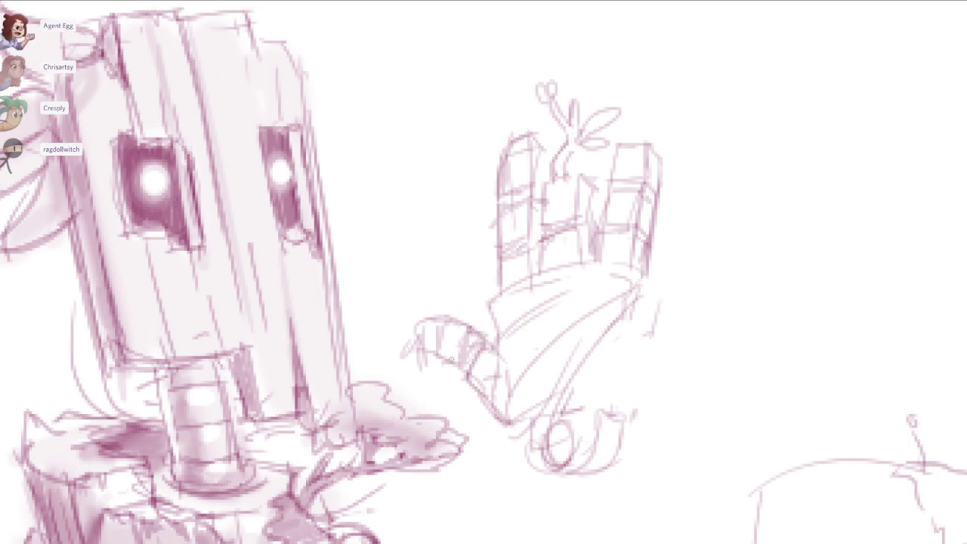
Sketch an angular wrapped cuff with folds between the palm's far edge and the wrist joint, undoing the last stroke.
mouse_move(775, 415)
mouse_down()
mouse_move(824, 280)
mouse_move(811, 362)
mouse_up()
drag(647, 274, 695, 296)
mouse_move(665, 257)
mouse_down()
mouse_move(710, 291)
mouse_move(665, 366)
mouse_move(597, 344)
mouse_up()
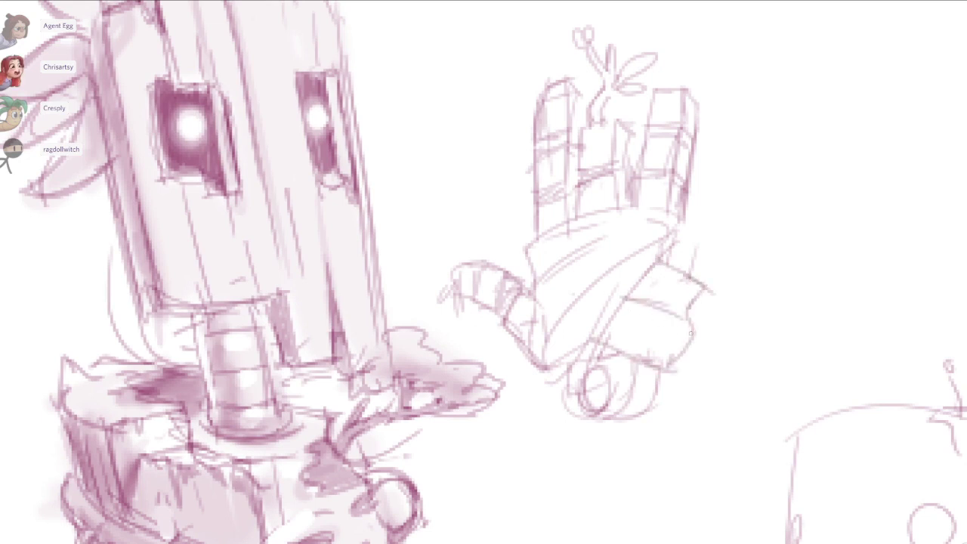
drag(651, 270, 658, 305)
drag(657, 304, 633, 291)
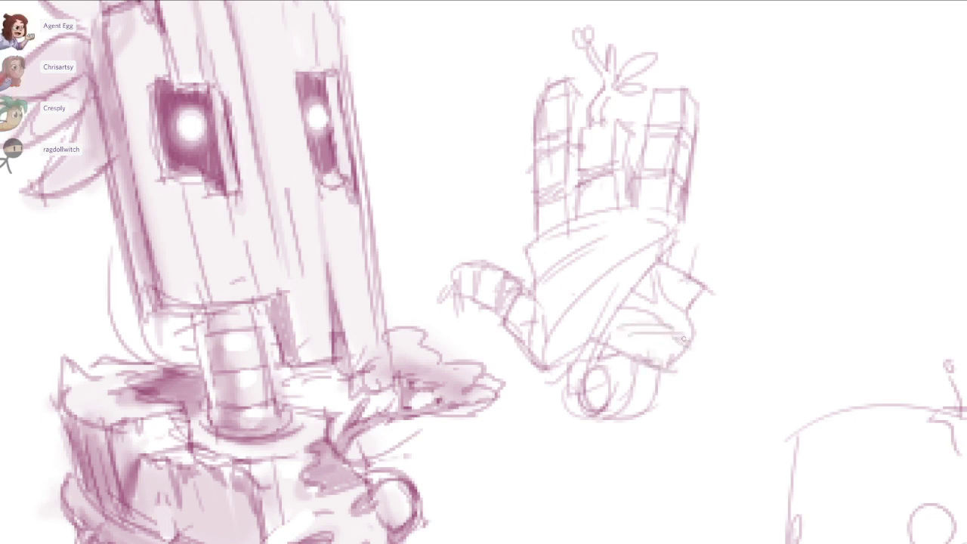
drag(684, 335, 671, 351)
key(ctrl+z)
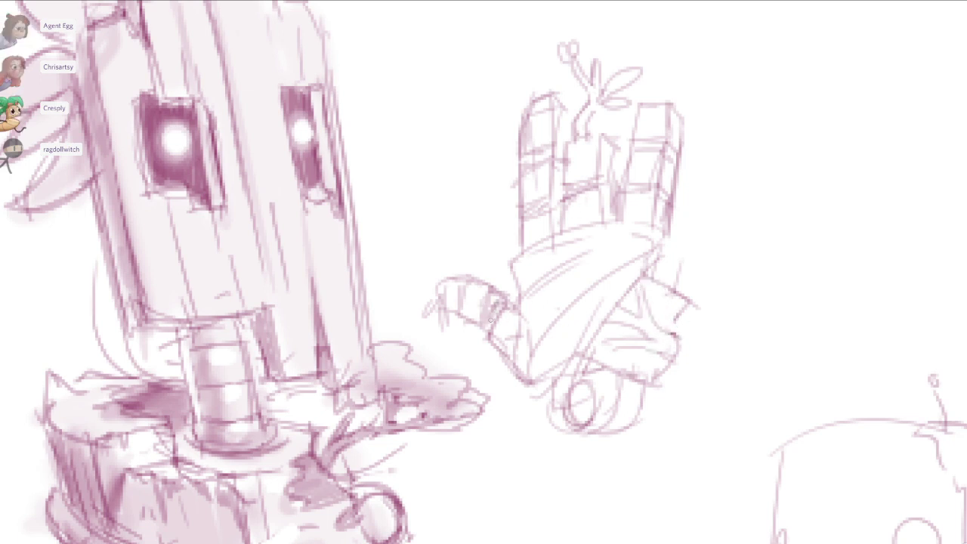
Shade the joint bands across the thumb and the three fingers of the raised hand.
drag(459, 297, 453, 314)
mouse_move(542, 175)
mouse_down()
mouse_move(551, 206)
mouse_move(534, 226)
mouse_up()
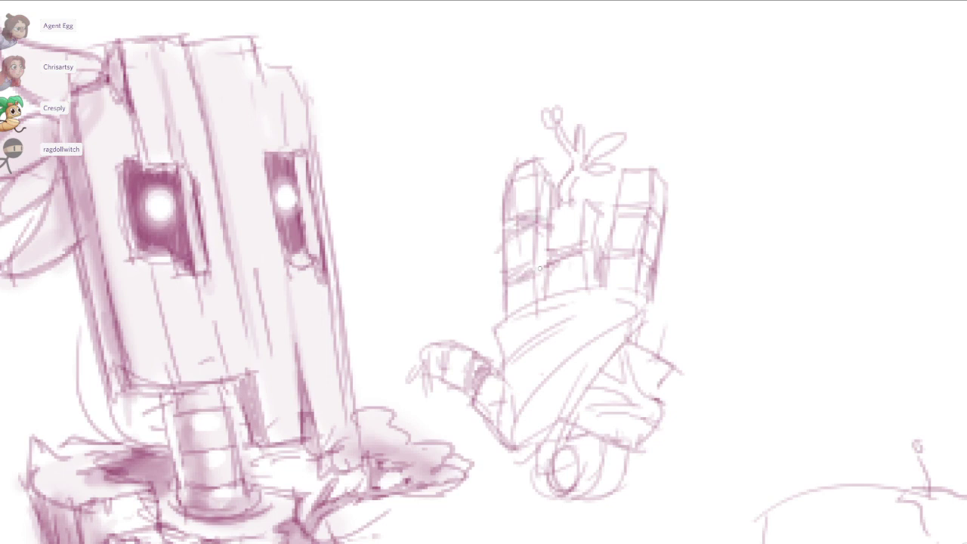
drag(515, 275, 586, 245)
drag(627, 212, 659, 220)
drag(622, 257, 650, 253)
mouse_move(627, 186)
mouse_down()
mouse_move(648, 179)
mouse_move(655, 210)
mouse_up()
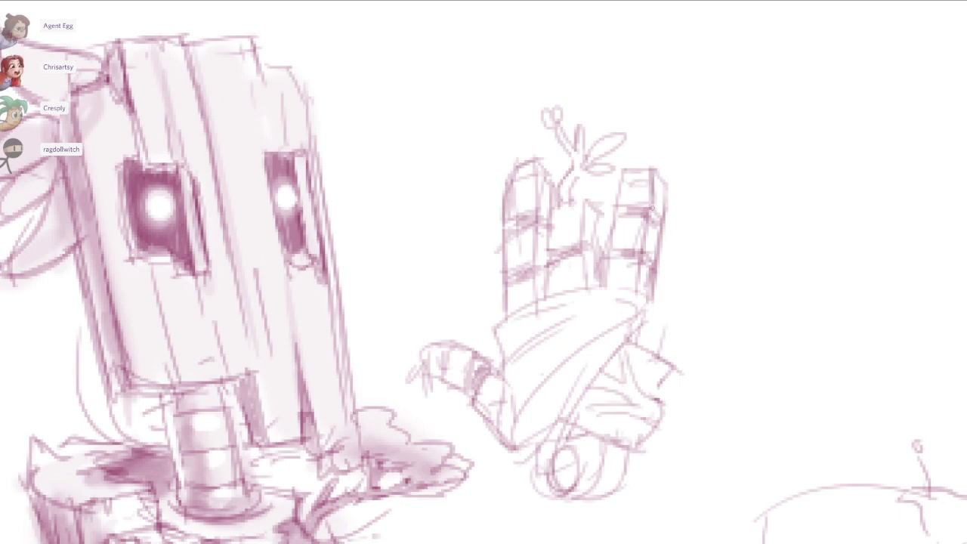
Look over the whole shared canvas, examining the old man, the green creatures and the robots.
scroll(665, 317, down, 6)
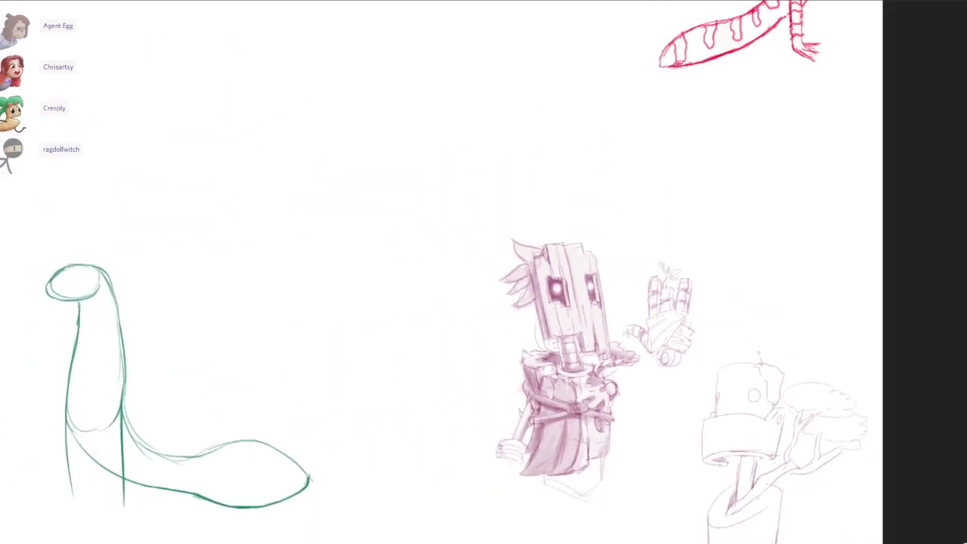
scroll(575, 160, down, 2)
drag(576, 161, 824, 283)
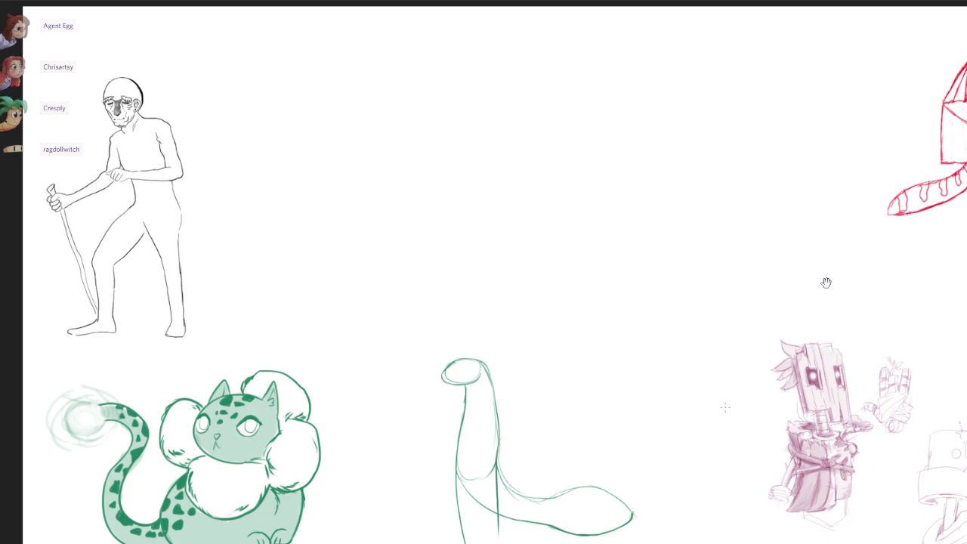
drag(535, 254, 827, 284)
scroll(827, 283, up, 3)
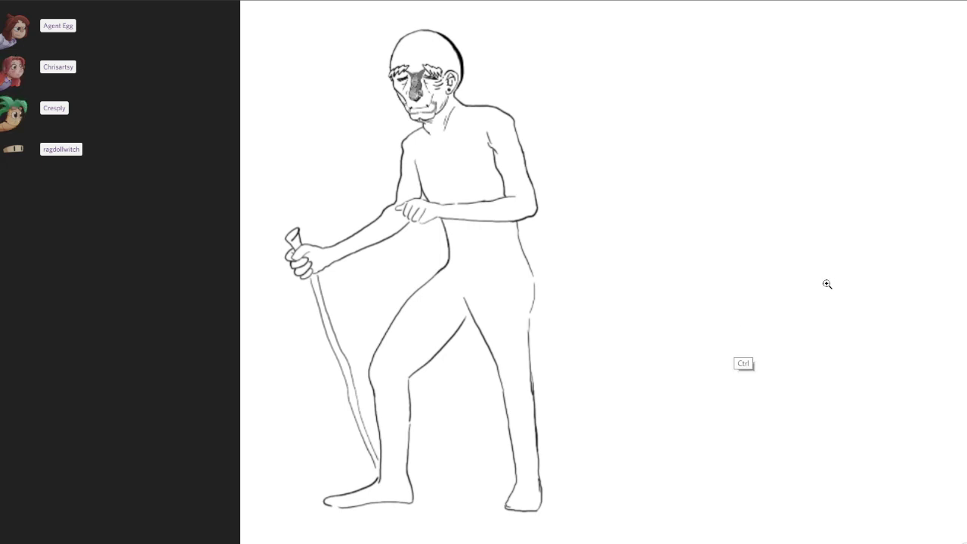
scroll(826, 282, down, 2)
scroll(827, 283, down, 4)
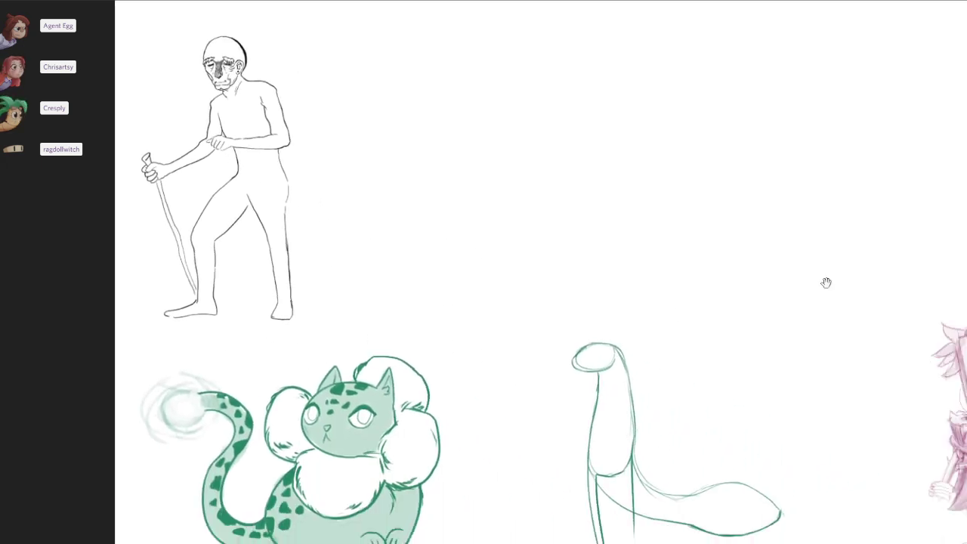
drag(827, 282, 747, 245)
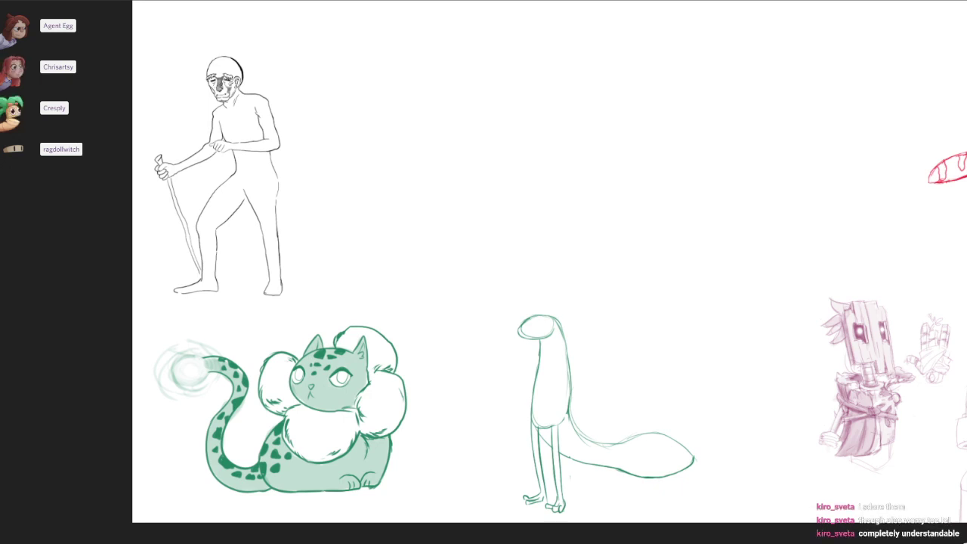
drag(537, 314, 560, 313)
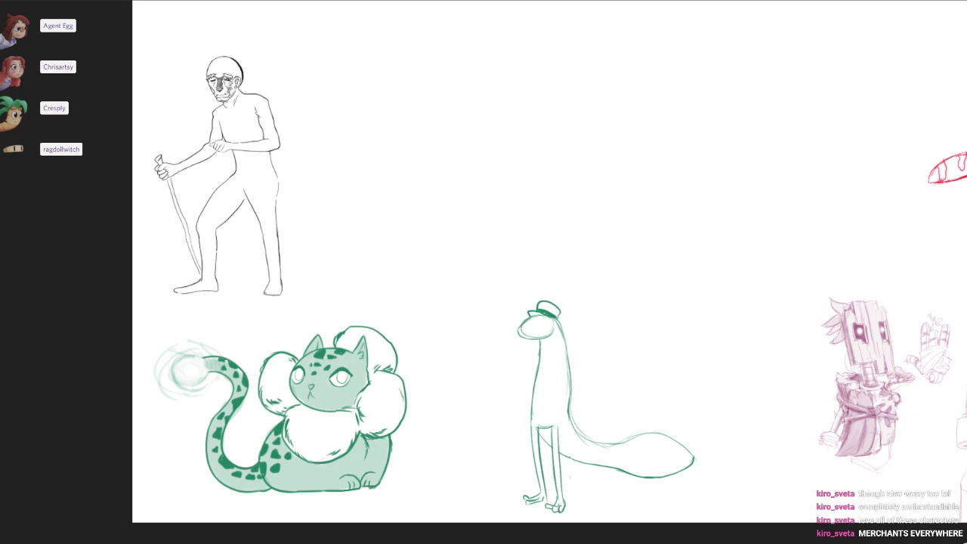
mouse_move(750, 469)
mouse_down()
mouse_move(607, 455)
mouse_move(624, 501)
mouse_up()
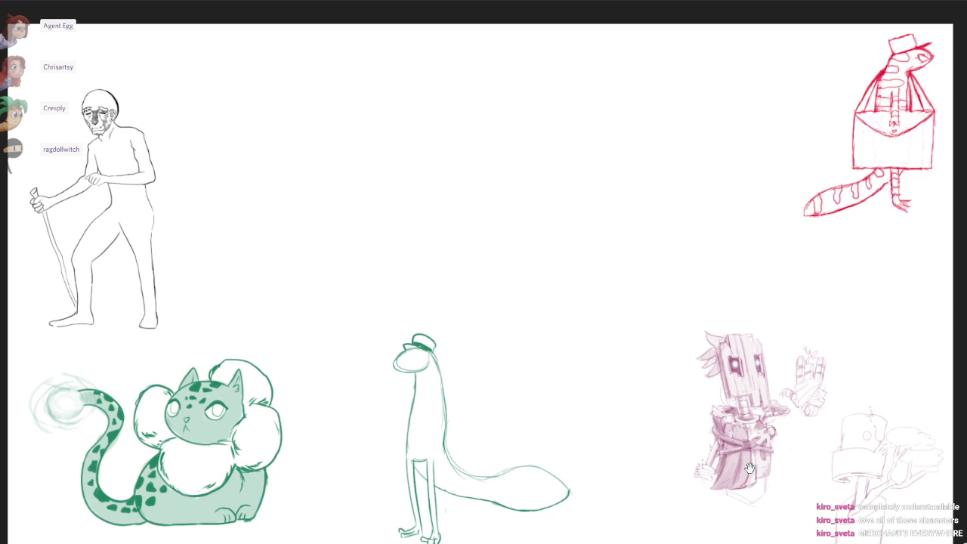
drag(750, 468, 629, 392)
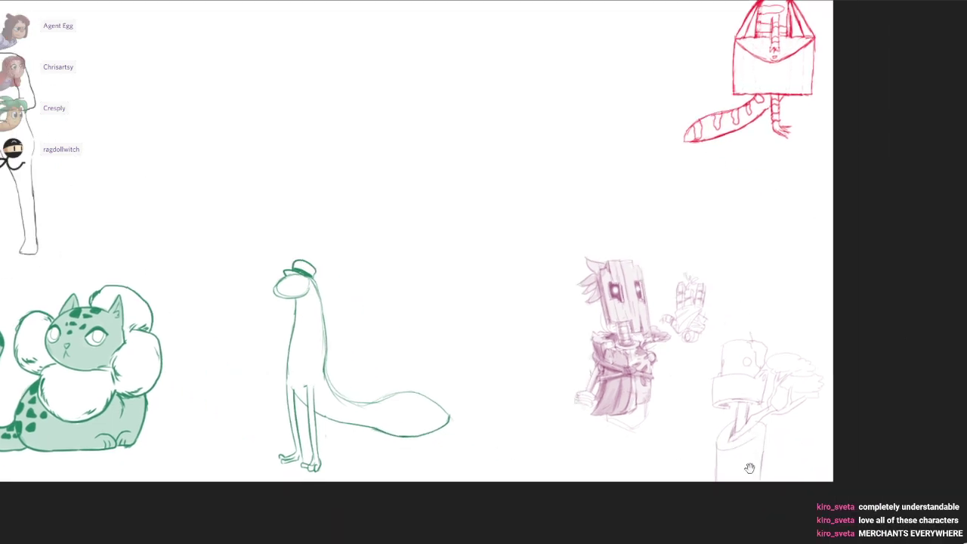
Draw fold lines in the cloth wrapped around the wooden character's raised hand.
drag(714, 387, 706, 299)
scroll(706, 299, up, 2)
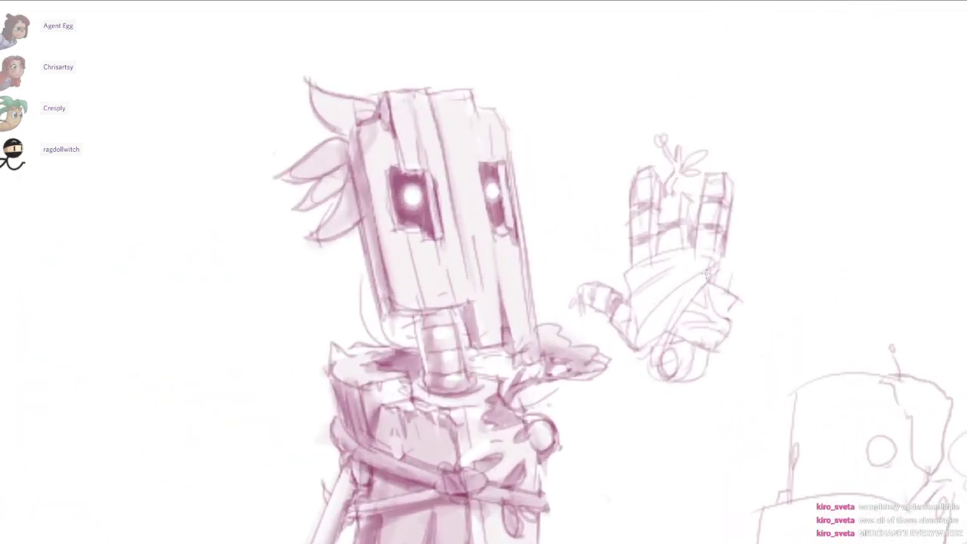
key(ctrl)
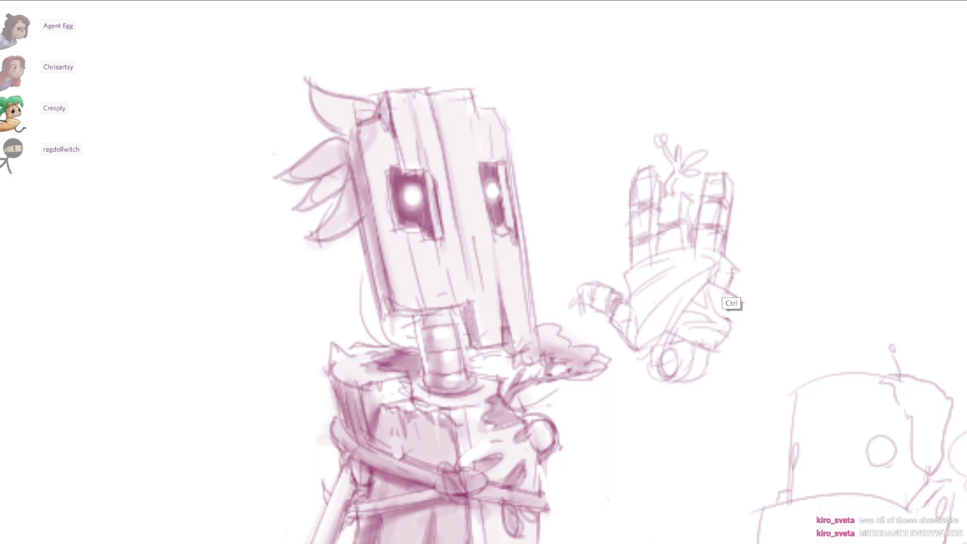
drag(729, 272, 737, 305)
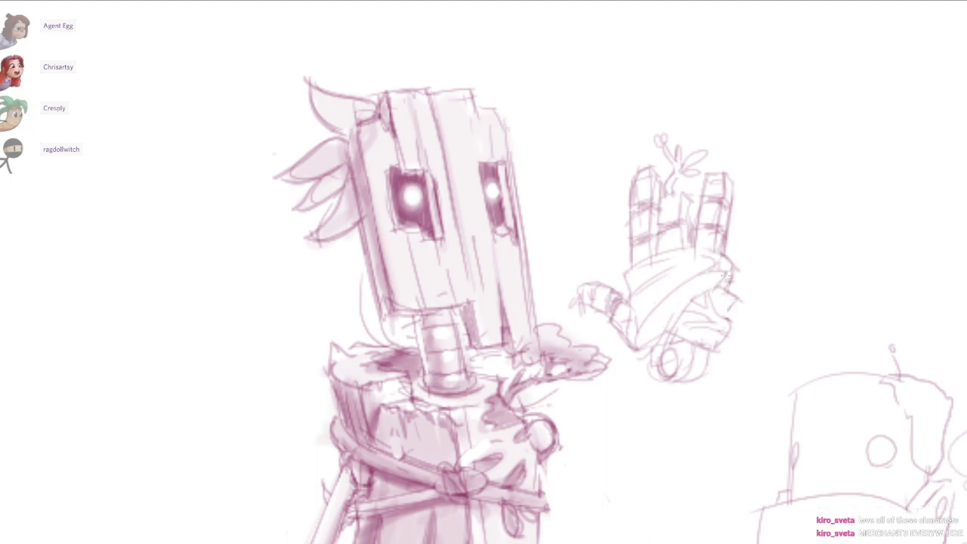
key(ctrl)
scroll(659, 285, up, 2)
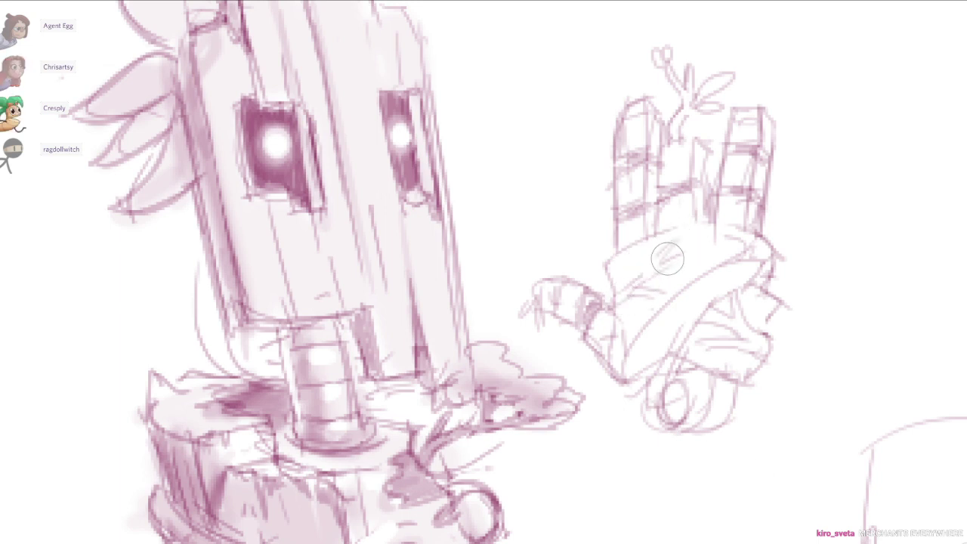
mouse_move(659, 264)
mouse_down()
mouse_move(673, 245)
mouse_move(715, 245)
mouse_move(698, 260)
mouse_up()
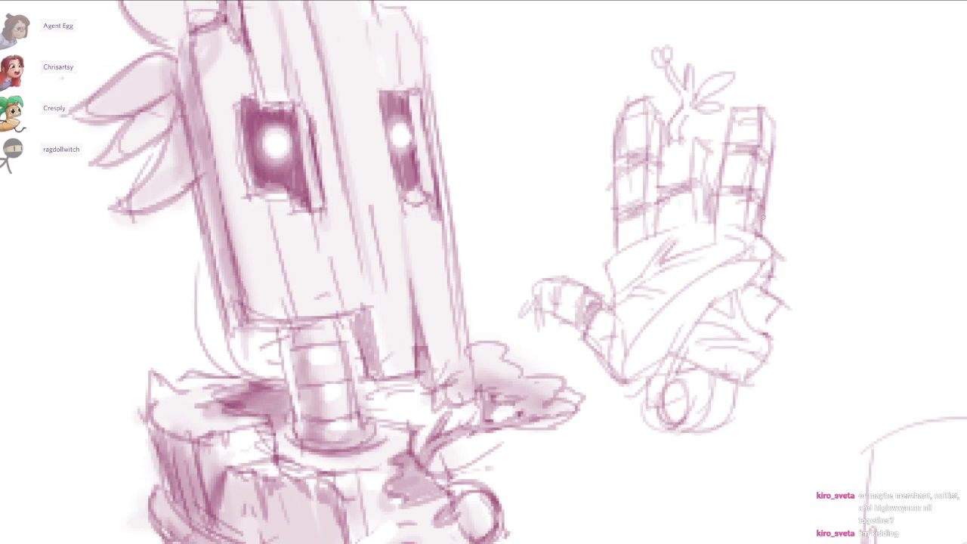
Hatch shading into the diagonal folds of the raised hand's cloth wrap.
mouse_move(796, 156)
mouse_down()
mouse_move(764, 216)
mouse_move(758, 142)
mouse_up()
mouse_move(592, 346)
mouse_down()
mouse_move(625, 302)
mouse_move(693, 249)
mouse_up()
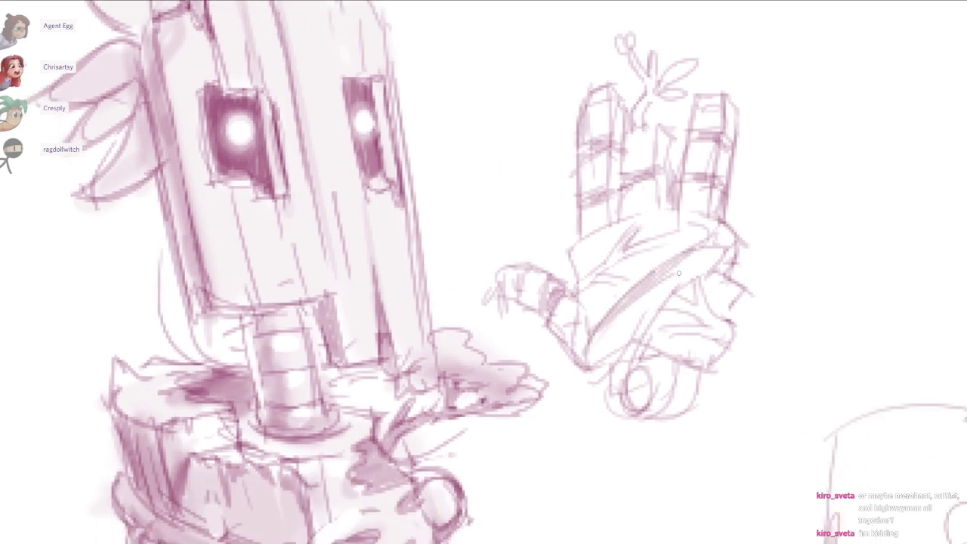
drag(584, 365, 680, 272)
drag(639, 340, 704, 269)
drag(630, 366, 697, 283)
Sketch a round elbow joint below the raised hand and a branch-like forearm with a side twig linking it to the wrist.
drag(748, 242, 763, 216)
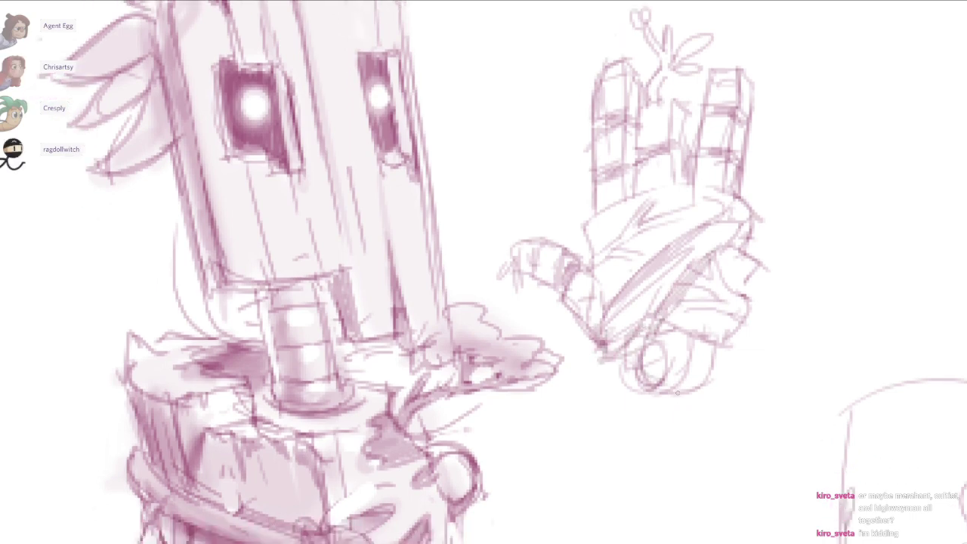
drag(678, 392, 749, 289)
scroll(748, 289, down, 1)
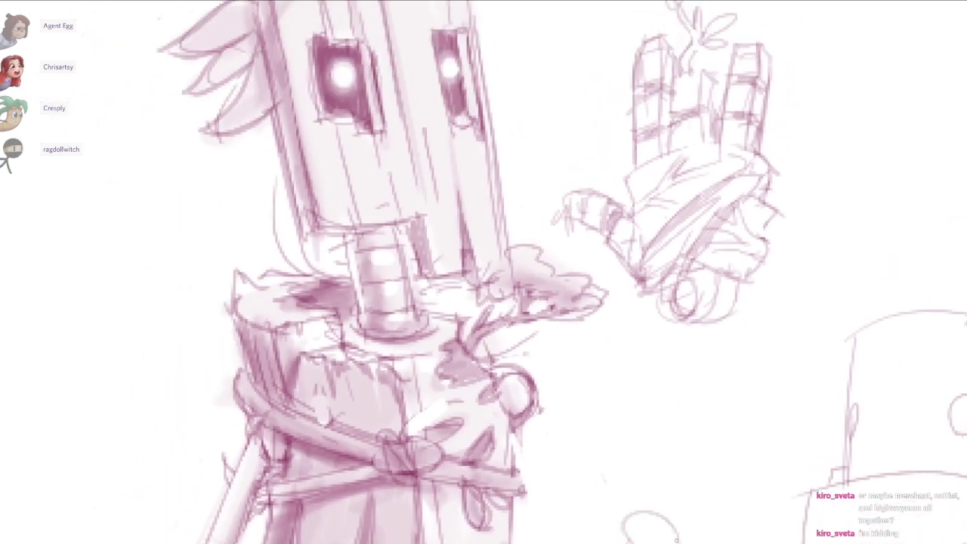
drag(665, 535, 682, 452)
mouse_move(663, 488)
mouse_down()
mouse_move(674, 479)
mouse_move(658, 404)
mouse_move(688, 354)
mouse_move(699, 231)
mouse_move(700, 332)
mouse_move(725, 337)
mouse_up()
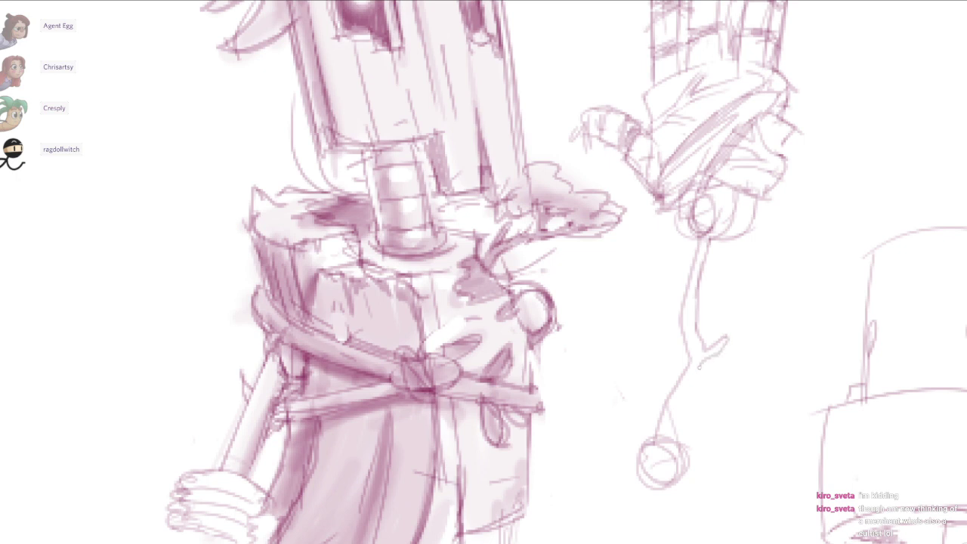
drag(700, 367, 674, 446)
drag(695, 388, 675, 447)
mouse_move(689, 359)
mouse_down()
mouse_move(654, 445)
mouse_move(687, 332)
mouse_move(682, 266)
mouse_up()
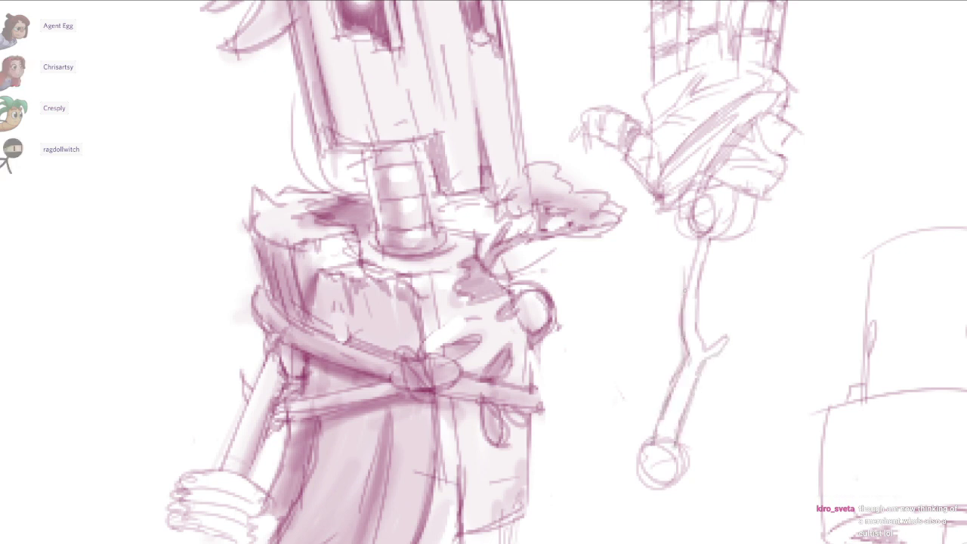
Redraw the outer edge of the branch forearm just below the wrist joint.
drag(738, 305, 744, 326)
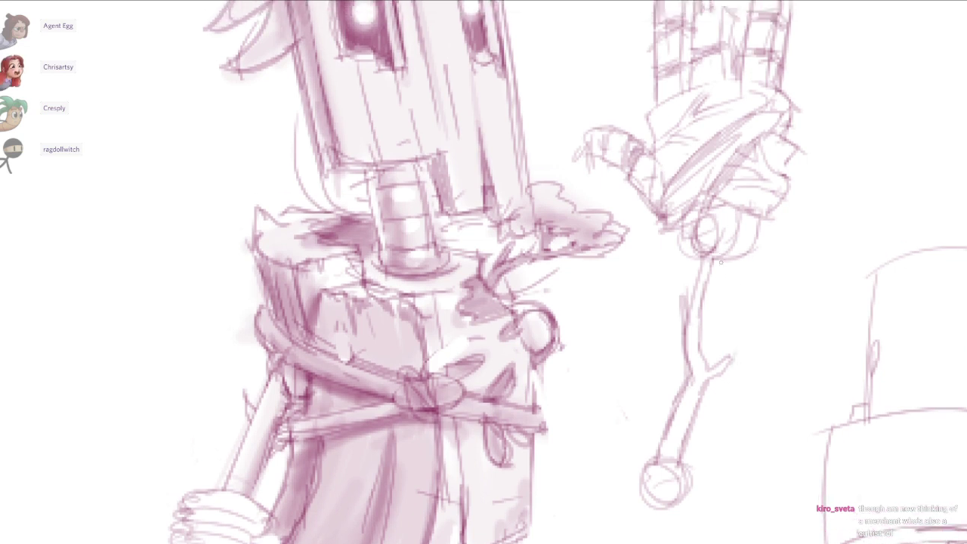
drag(715, 271, 709, 326)
key(ctrl+z)
drag(765, 223, 763, 216)
drag(723, 249, 705, 353)
drag(752, 228, 767, 208)
Sketch the upper arm as two straight parallel edges running from the shoulder ball to the elbow joint.
drag(578, 323, 662, 441)
drag(558, 340, 660, 478)
key(ctrl+z)
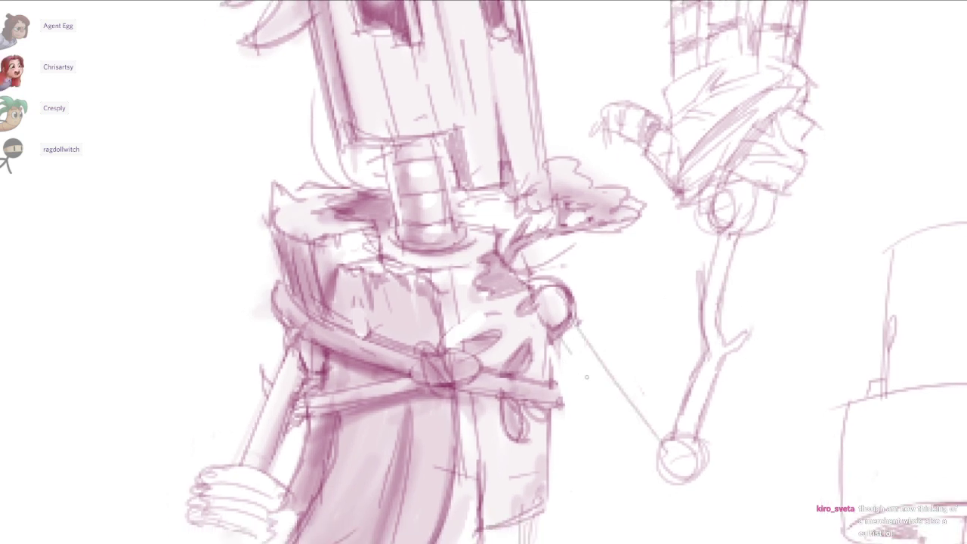
drag(563, 342, 665, 482)
mouse_move(579, 323)
mouse_down()
mouse_move(665, 452)
mouse_move(650, 425)
mouse_up()
drag(558, 340, 661, 469)
Clean up the stray lines around the shoulder and elbow joints and redraw the upper arm's edges and the elbow ball.
key(e)
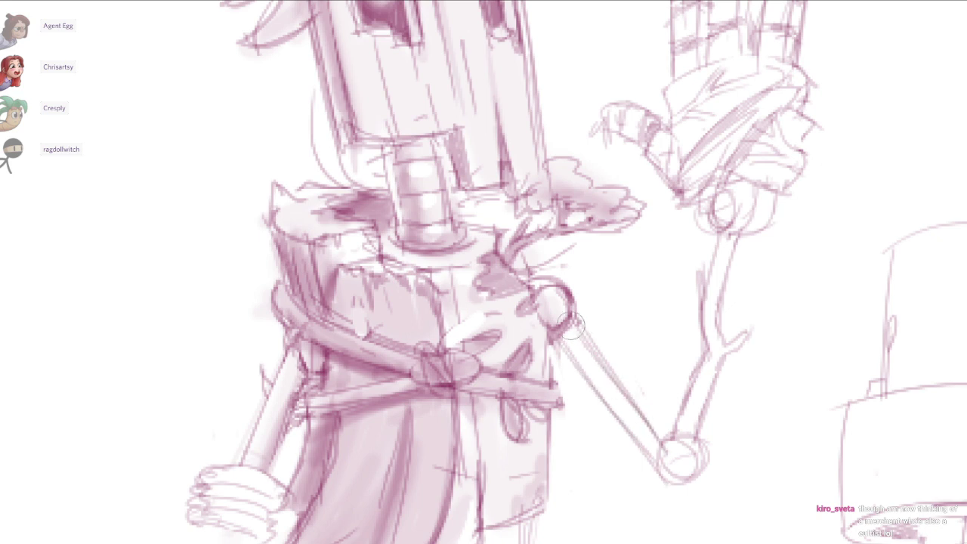
key(b)
mouse_move(573, 325)
mouse_down()
mouse_move(675, 459)
mouse_move(670, 442)
mouse_move(673, 470)
mouse_move(694, 479)
mouse_move(693, 470)
mouse_up()
key(e)
key(b)
mouse_move(700, 438)
mouse_down()
mouse_move(710, 457)
mouse_move(687, 489)
mouse_move(677, 466)
mouse_move(656, 470)
mouse_move(690, 477)
mouse_move(677, 467)
mouse_move(688, 455)
mouse_move(690, 481)
mouse_up()
key(e)
key(b)
key(e)
key(b)
mouse_move(662, 445)
mouse_down()
mouse_move(689, 479)
mouse_move(674, 448)
mouse_up()
key(ctrl+z)
mouse_move(563, 342)
mouse_down()
mouse_move(657, 466)
mouse_move(646, 449)
mouse_up()
drag(572, 322, 671, 439)
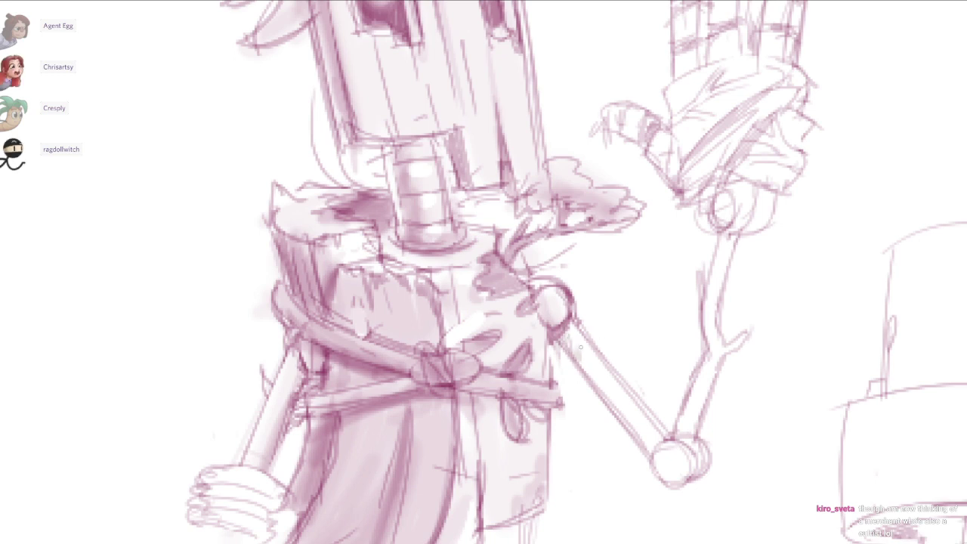
Add short hatching along the lower edge of the upper arm.
mouse_move(580, 346)
mouse_down()
mouse_move(652, 452)
mouse_move(638, 416)
mouse_up()
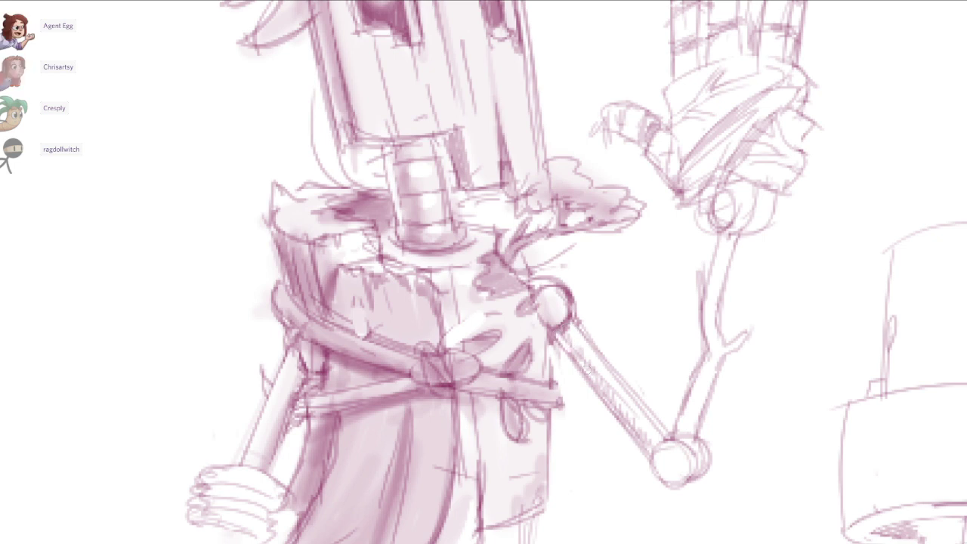
drag(576, 350, 637, 429)
drag(606, 401, 633, 430)
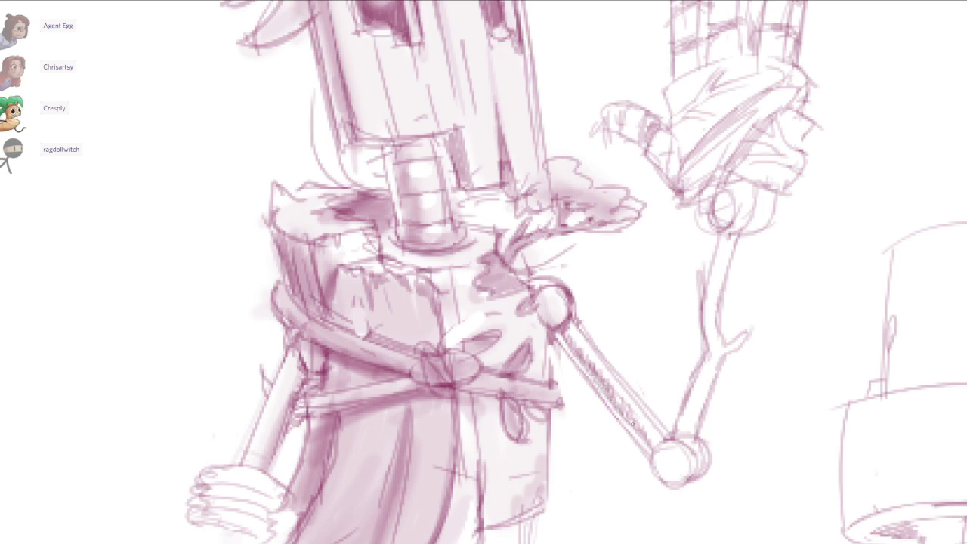
Finish the small twig stub and refine the edge of the upper half of the forearm.
drag(763, 216, 735, 209)
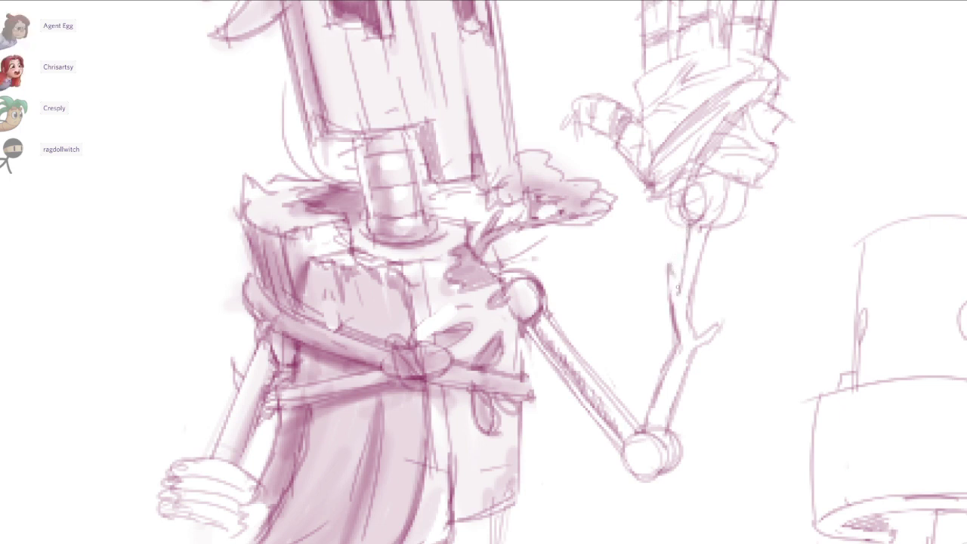
drag(679, 293, 691, 221)
drag(763, 216, 716, 341)
mouse_move(623, 400)
mouse_down()
mouse_move(627, 433)
mouse_move(541, 515)
mouse_up()
ctrl+drag(765, 218, 748, 219)
drag(763, 216, 772, 147)
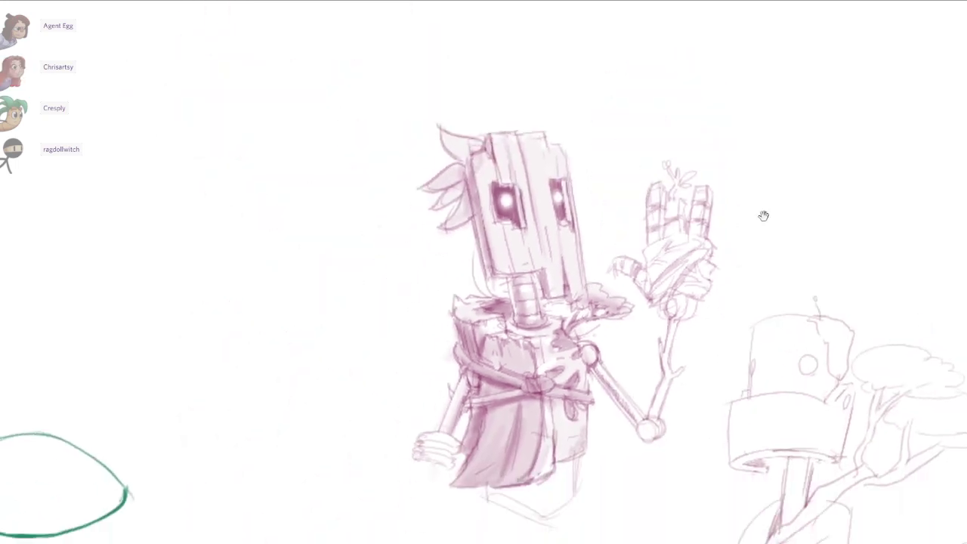
Sketch a vine winding around the branch forearm from the elbow joint up to the wrist.
scroll(680, 417, up, 3)
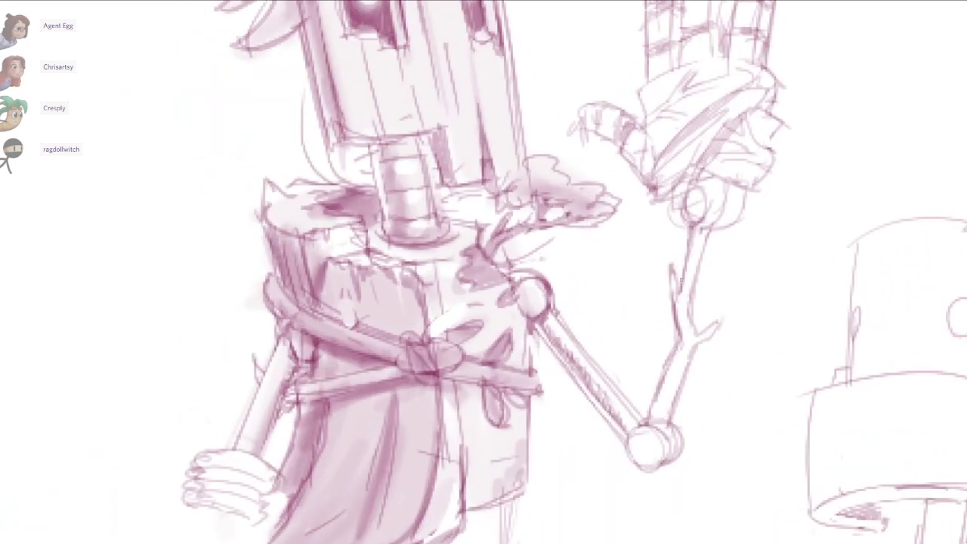
drag(659, 432, 686, 362)
key(ctrl+z)
drag(671, 431, 685, 411)
drag(685, 365, 677, 437)
mouse_move(668, 351)
mouse_down()
mouse_move(724, 250)
mouse_move(727, 219)
mouse_move(714, 228)
mouse_move(669, 370)
mouse_up()
key(ctrl+z)
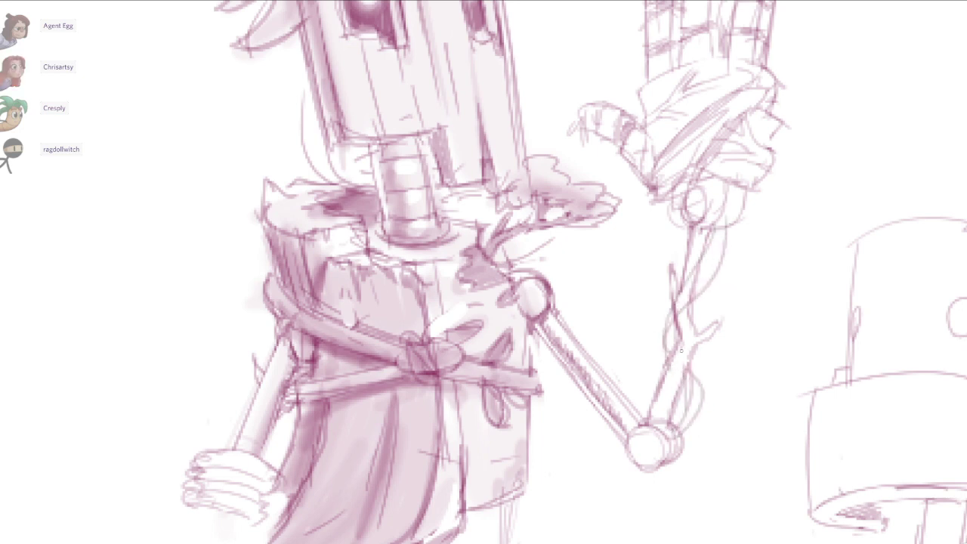
Redraw the vine's curve along the upper forearm to give the vine a second edge.
key(ctrl+z)
drag(712, 256, 671, 376)
drag(748, 302, 743, 303)
scroll(757, 310, down, 3)
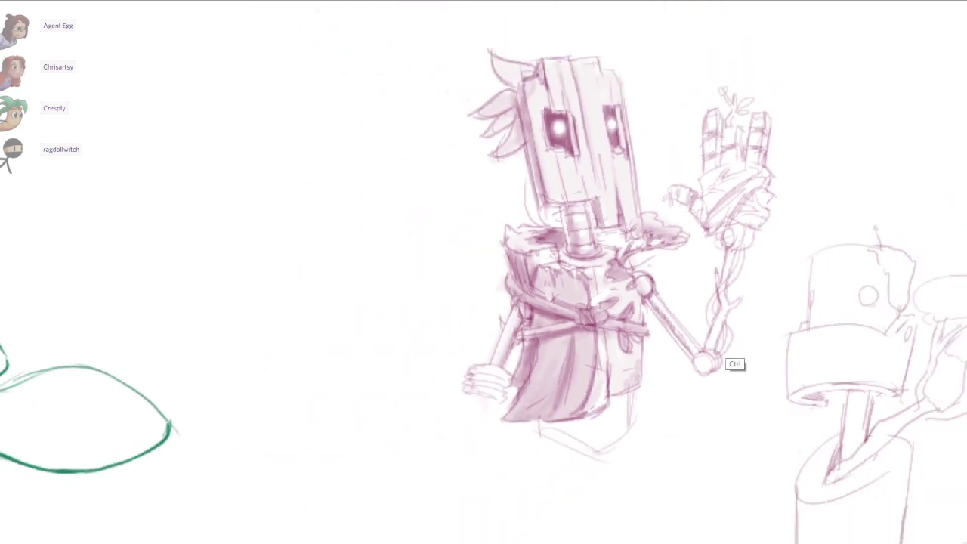
scroll(734, 364, up, 3)
scroll(714, 311, up, 1)
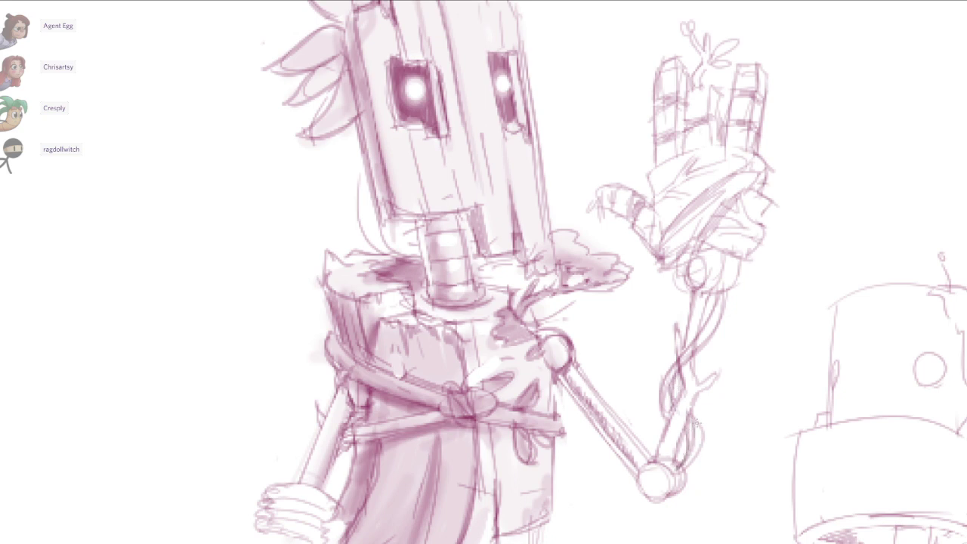
drag(565, 318, 551, 458)
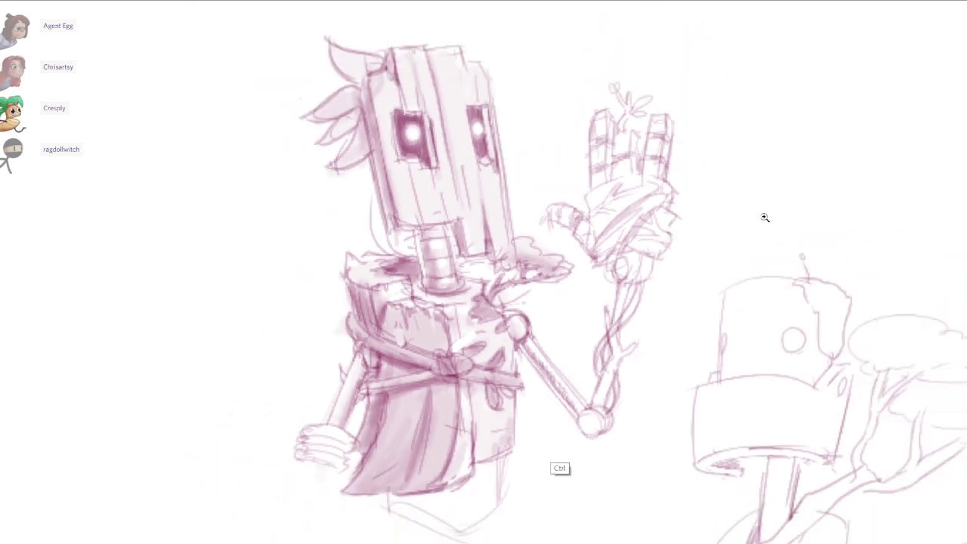
drag(665, 276, 652, 289)
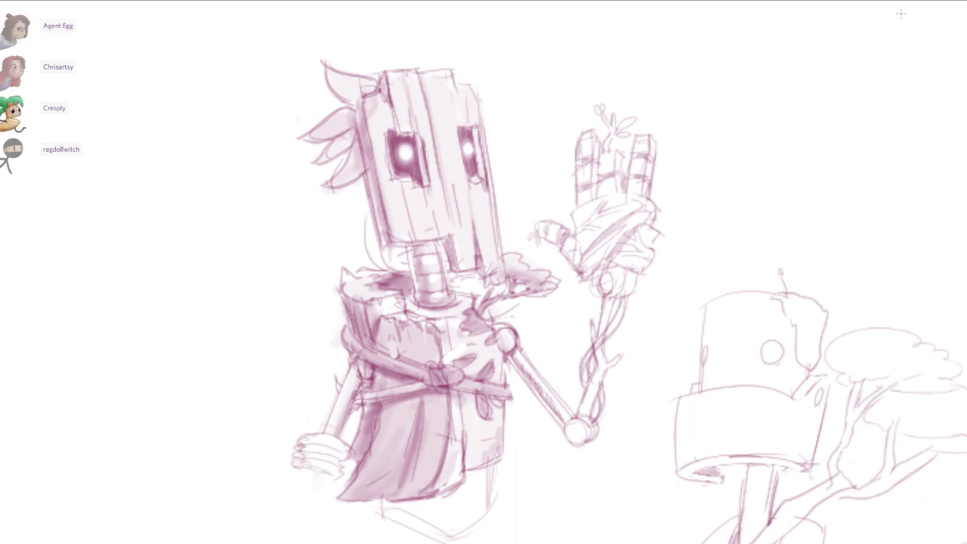
Hatch shading onto the forearm between the vine loops, from the elbow up to the wrist.
scroll(610, 301, up, 2)
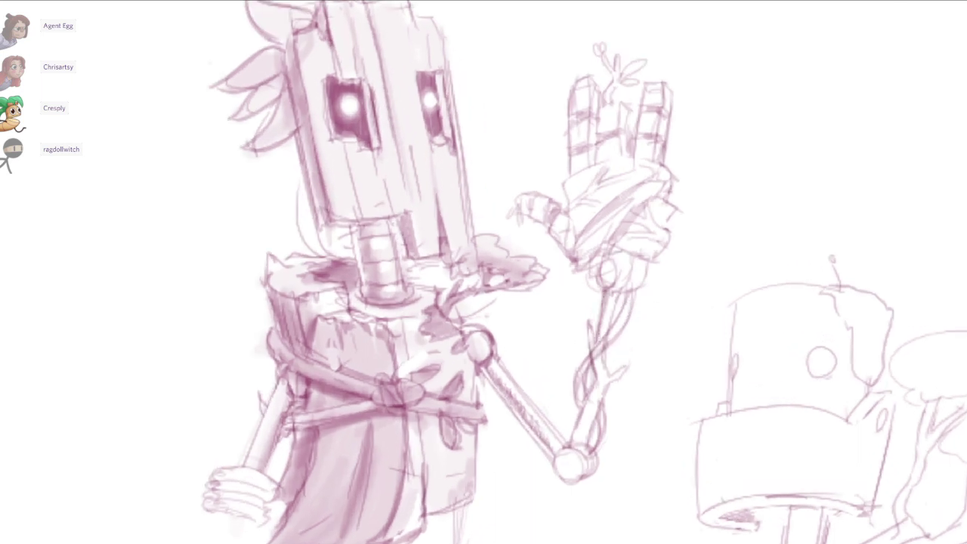
mouse_move(598, 361)
mouse_down()
mouse_move(602, 386)
mouse_move(587, 420)
mouse_move(596, 438)
mouse_up()
drag(604, 300, 612, 269)
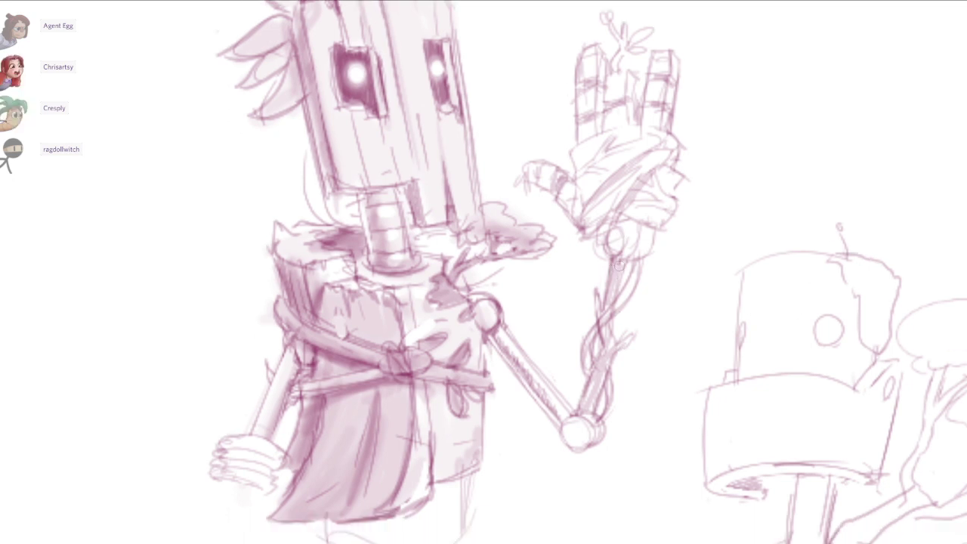
mouse_move(613, 246)
mouse_down()
mouse_move(616, 234)
mouse_move(615, 246)
mouse_up()
Add shading to the raised hand's fingers, thumb and cloth folds.
drag(664, 160, 633, 192)
drag(578, 261, 556, 283)
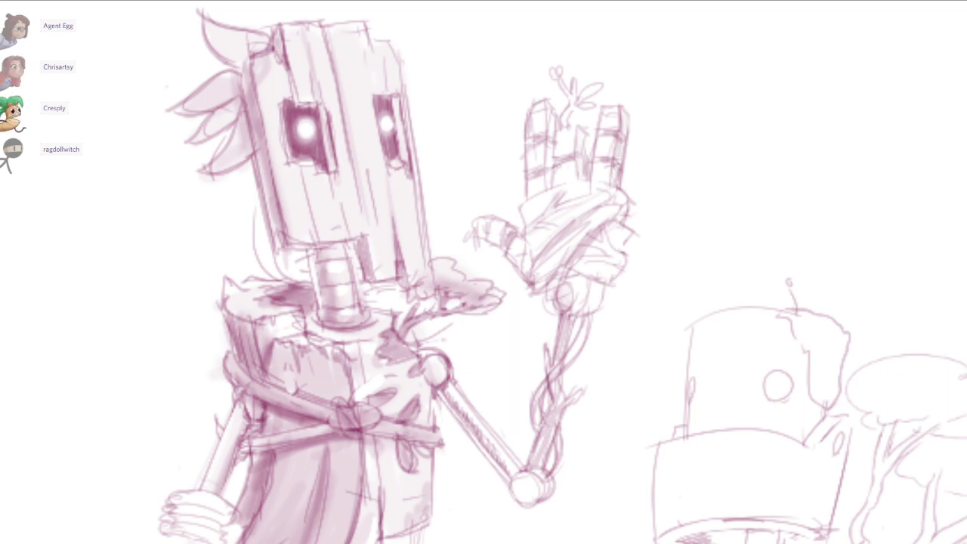
drag(579, 174, 583, 177)
drag(553, 108, 549, 182)
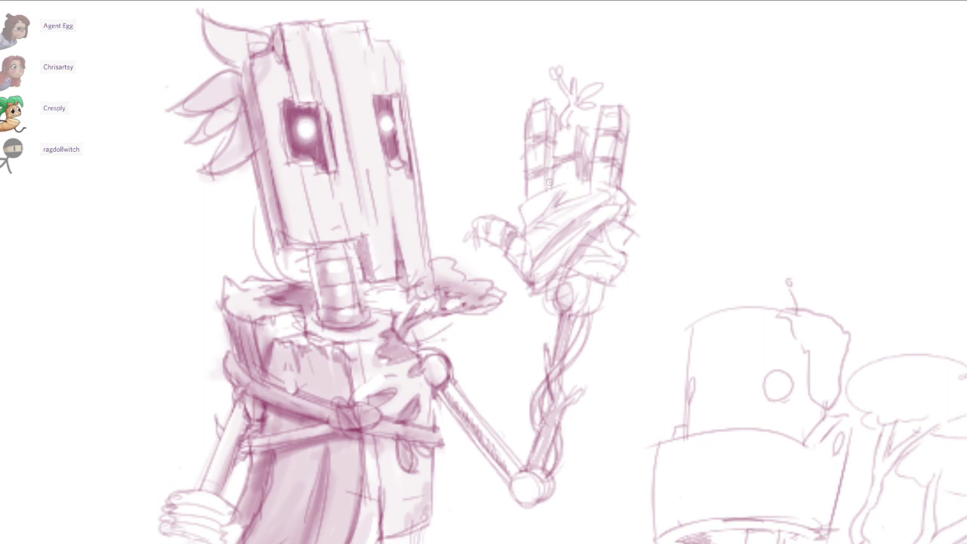
mouse_move(482, 238)
mouse_down()
mouse_move(522, 272)
mouse_move(520, 246)
mouse_move(535, 289)
mouse_up()
drag(609, 202, 535, 275)
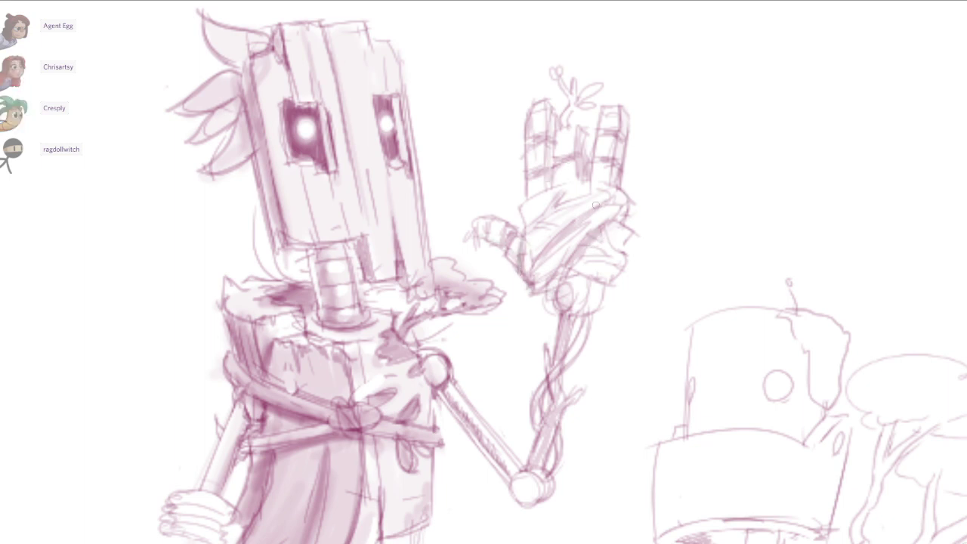
Darken the cloth folds, the wrist ball joint and the forearm below it.
drag(595, 204, 538, 269)
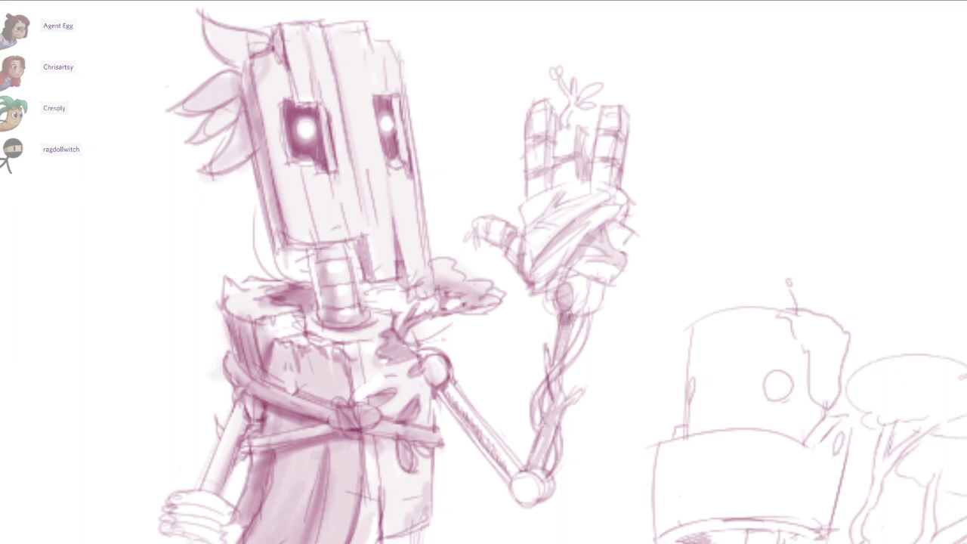
drag(564, 321, 555, 432)
drag(555, 432, 557, 417)
Examine the whole canvas of character sketches, ending on the old man with the walking stick.
mouse_move(553, 400)
mouse_down()
mouse_move(536, 481)
mouse_move(516, 447)
mouse_up()
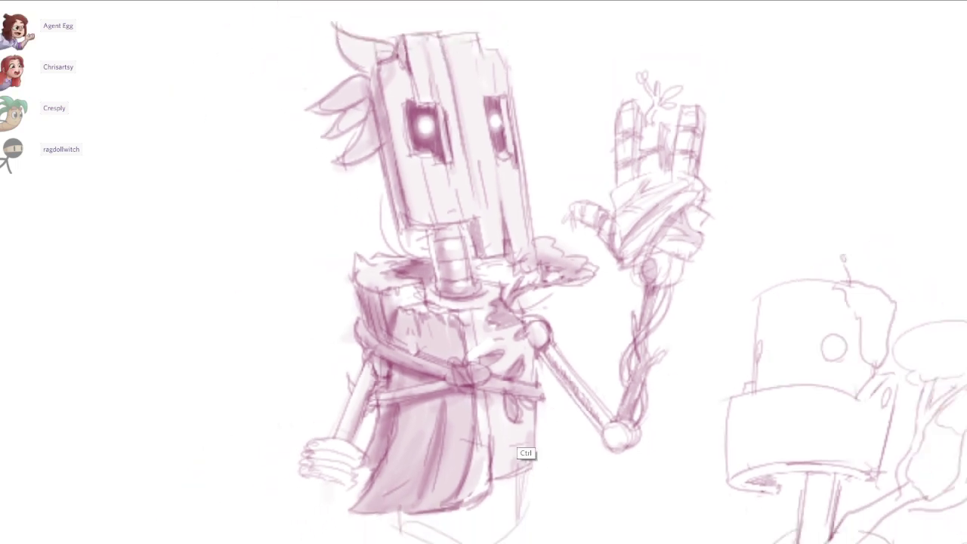
scroll(529, 453, down, 2)
scroll(610, 242, down, 3)
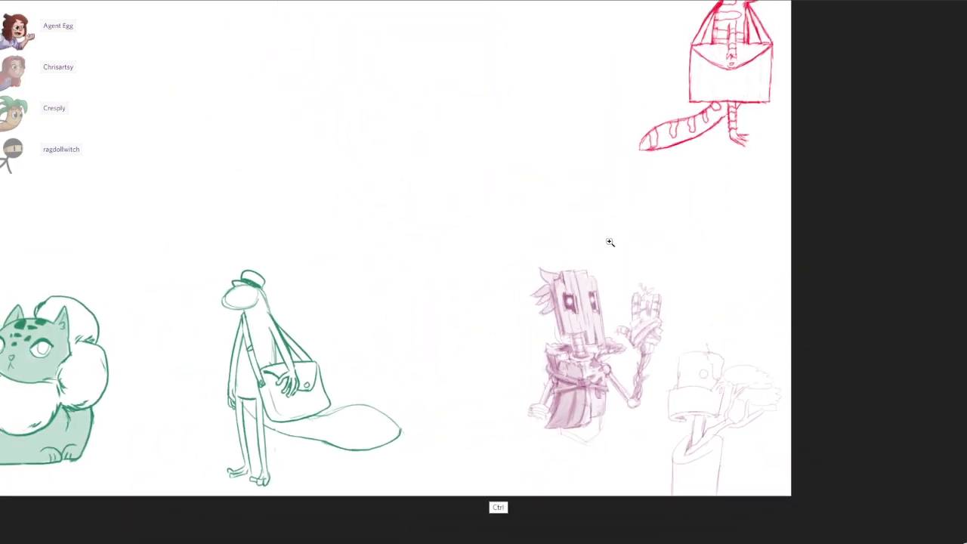
scroll(609, 242, down, 3)
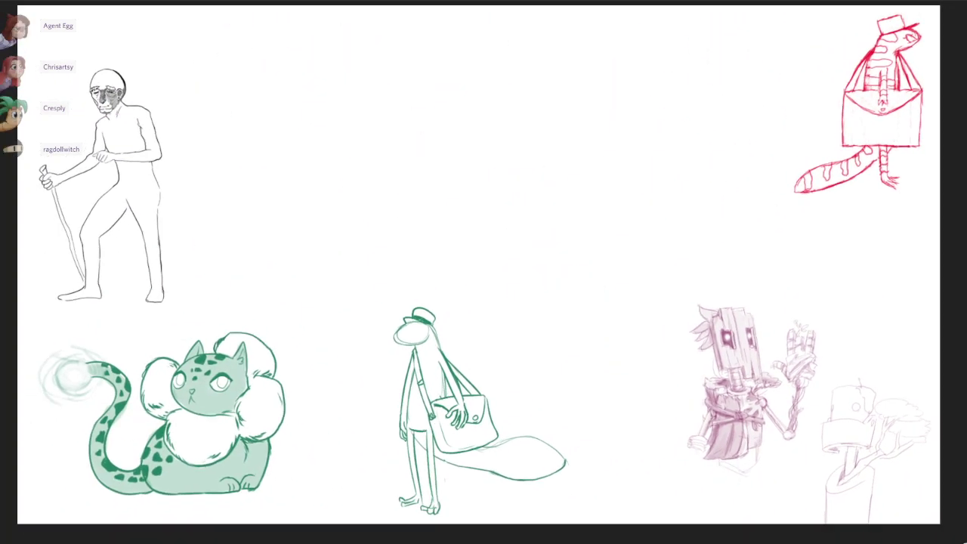
drag(587, 243, 609, 240)
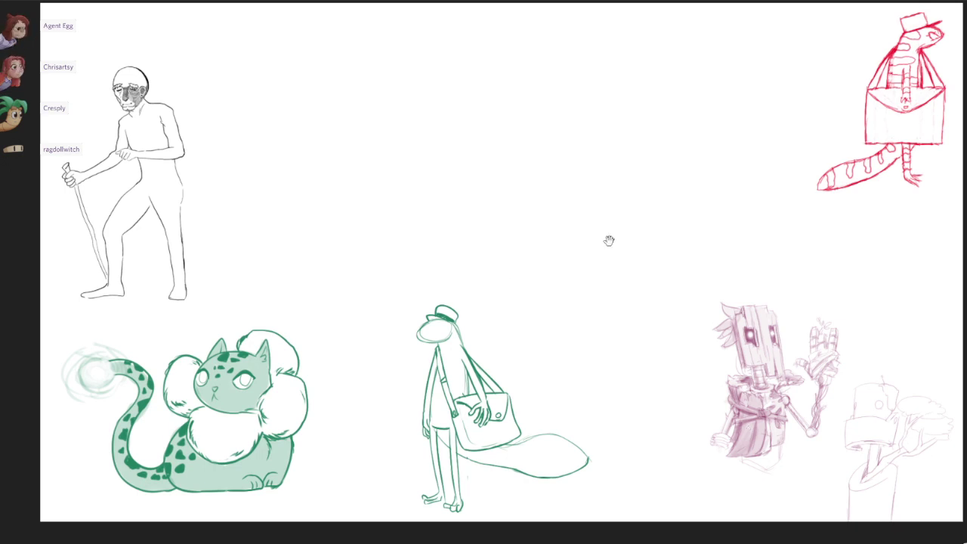
scroll(609, 240, up, 5)
drag(569, 188, 665, 227)
scroll(609, 240, up, 1)
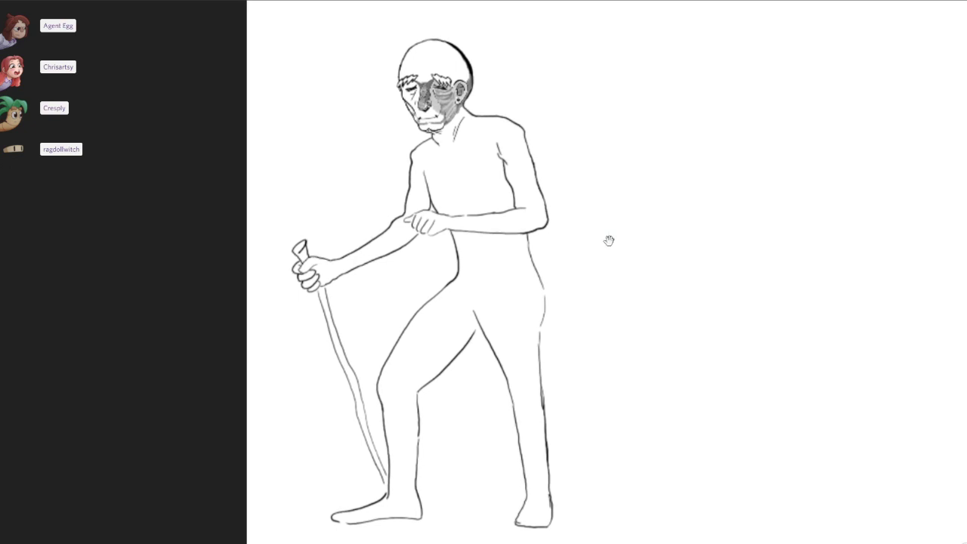
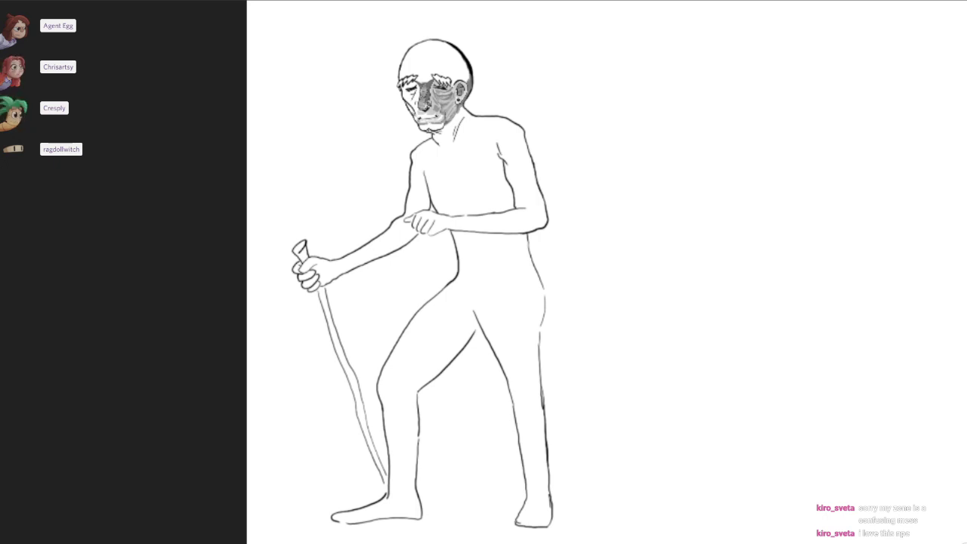
Examine the upper part of the canvas, from the old man with the stick across to the wooden robot.
mouse_move(646, 278)
mouse_down()
mouse_move(656, 388)
mouse_move(646, 279)
mouse_up()
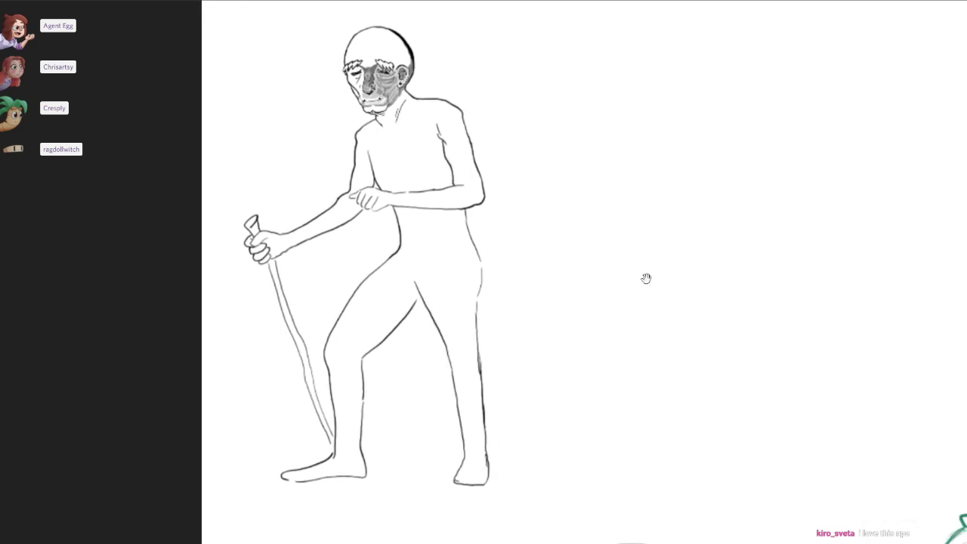
scroll(646, 278, down, 2)
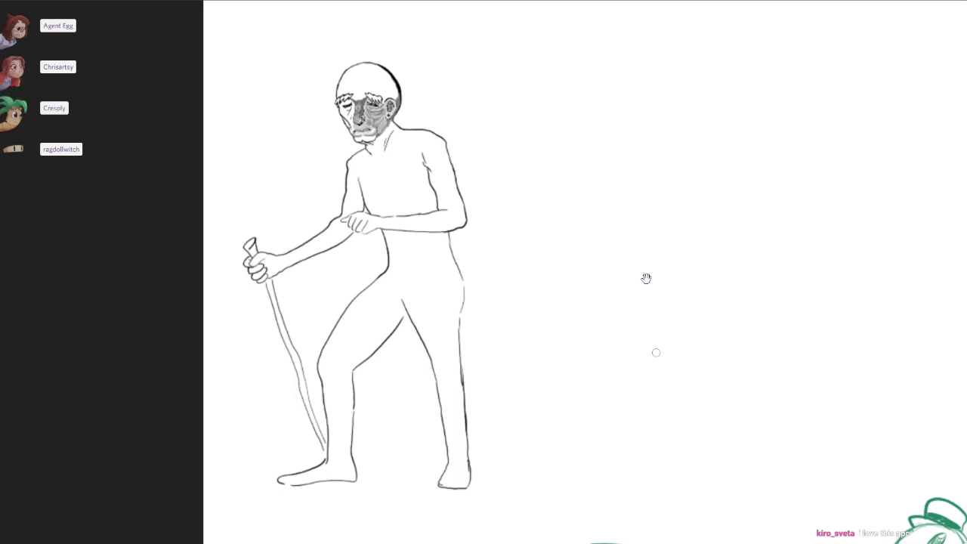
scroll(646, 278, down, 4)
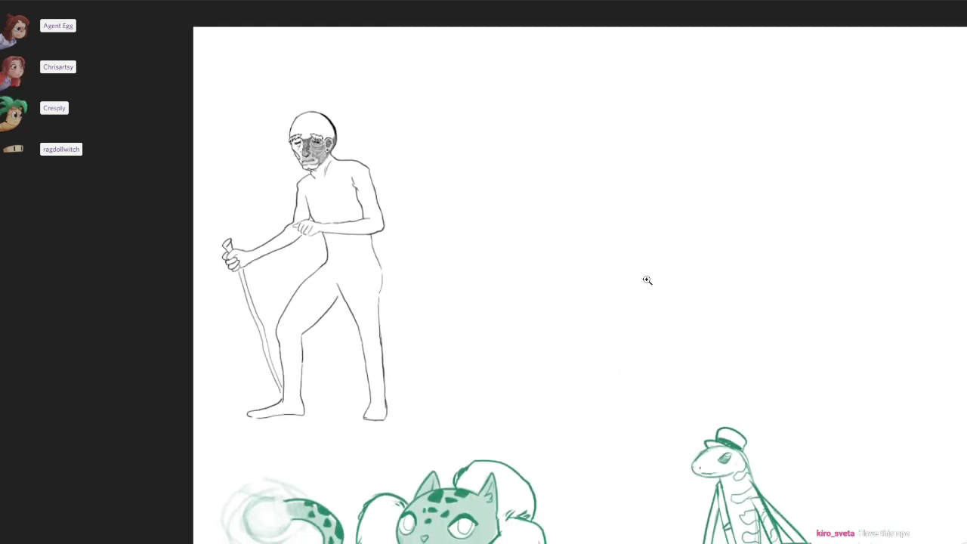
scroll(646, 279, down, 2)
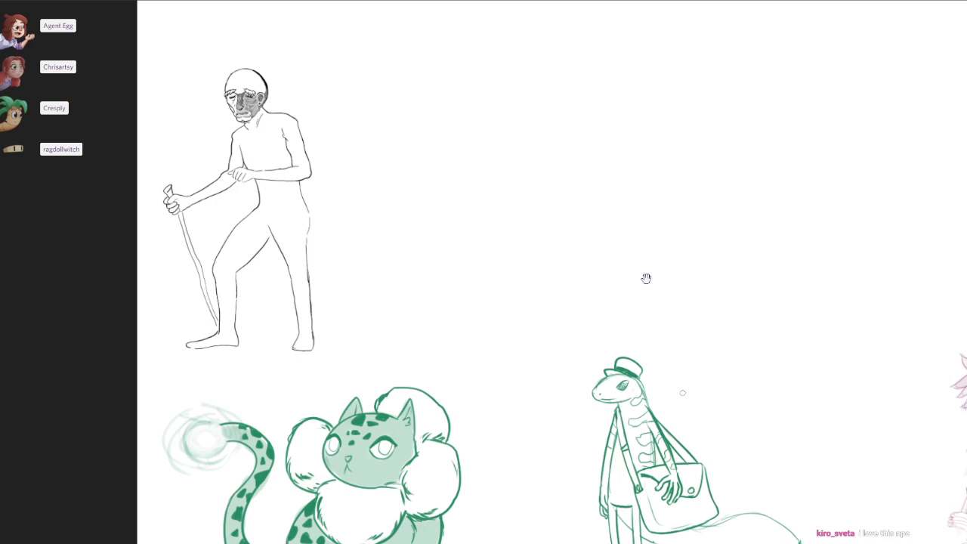
drag(758, 330, 675, 250)
scroll(675, 303, down, 2)
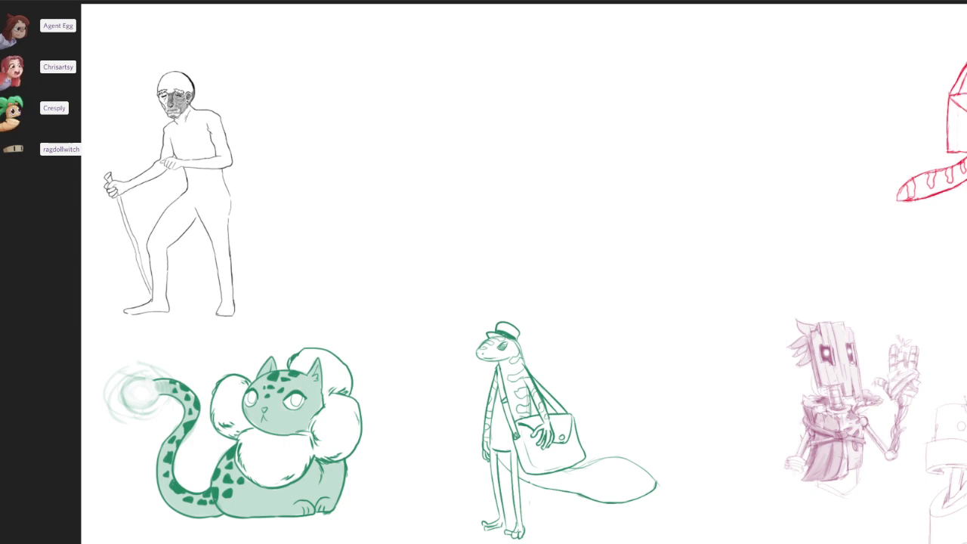
drag(568, 473, 566, 482)
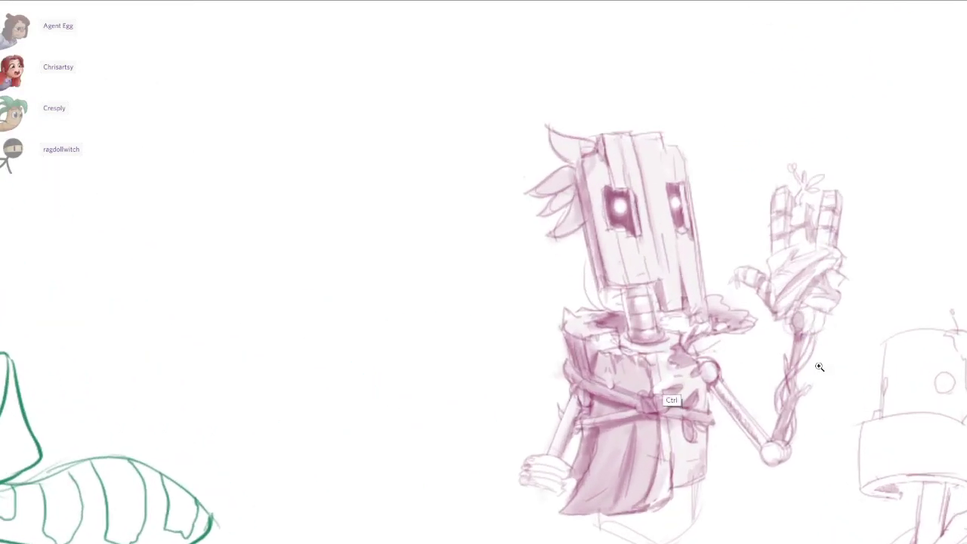
drag(823, 400, 819, 365)
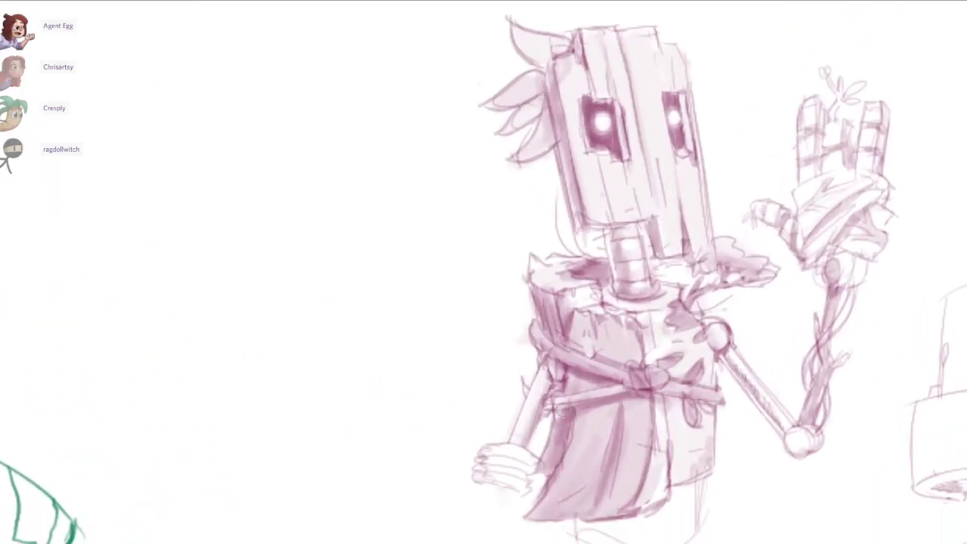
Undo the last stroke and darken the hanging folds of the wooden robot's cloak below the crossed straps.
key(ctrl+z)
mouse_move(564, 420)
mouse_down()
mouse_move(534, 494)
mouse_move(547, 489)
mouse_up()
mouse_move(594, 411)
mouse_down()
mouse_move(562, 511)
mouse_move(583, 467)
mouse_move(569, 508)
mouse_move(595, 497)
mouse_move(594, 509)
mouse_up()
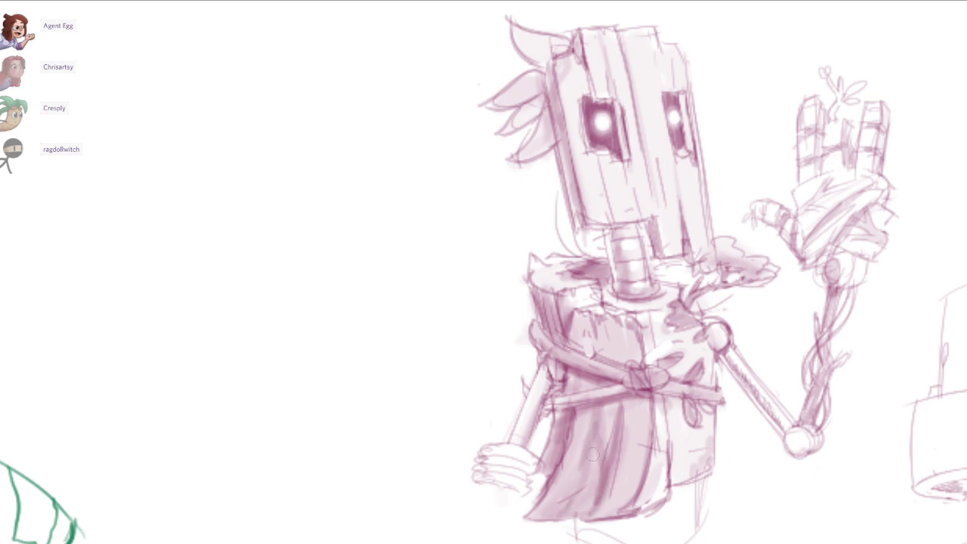
drag(586, 434, 542, 521)
mouse_move(650, 435)
mouse_down()
mouse_move(625, 486)
mouse_move(642, 459)
mouse_up()
Shade the robot's segmented neck and the shadow where it meets the underside of the head.
scroll(642, 458, up, 2)
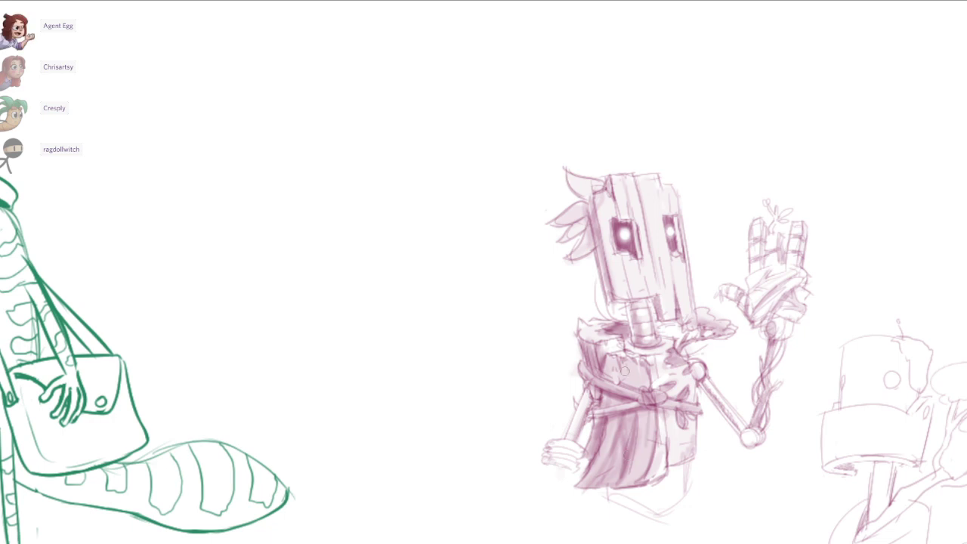
drag(714, 309, 675, 311)
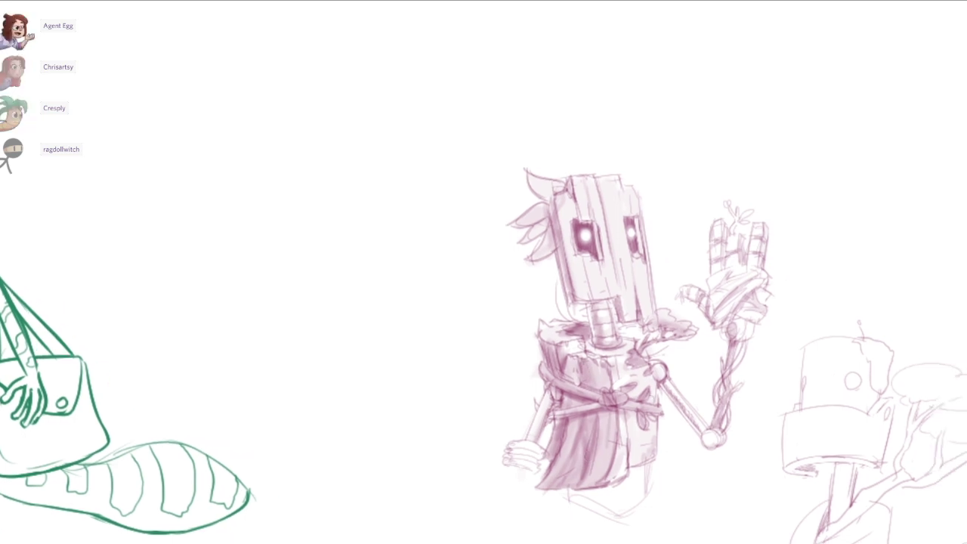
mouse_move(490, 543)
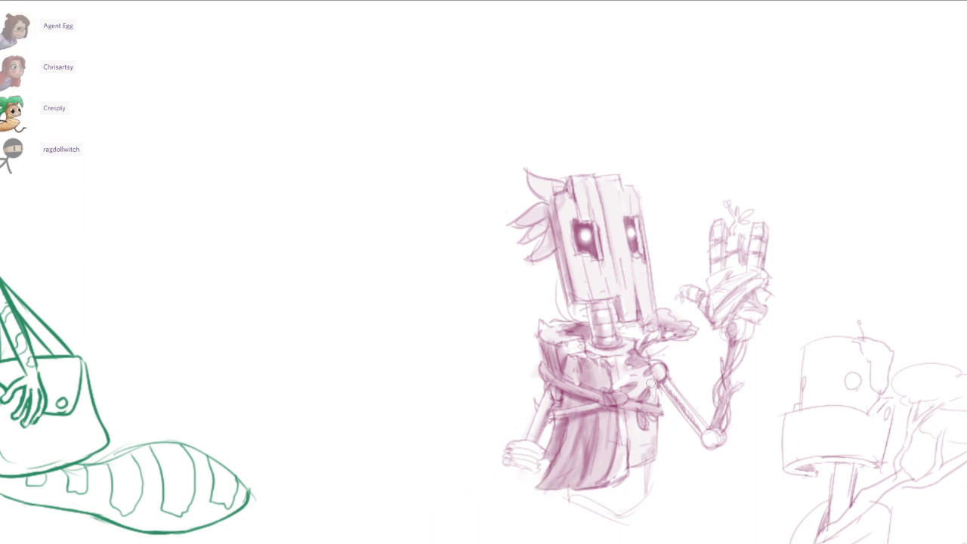
scroll(559, 225, up, 2)
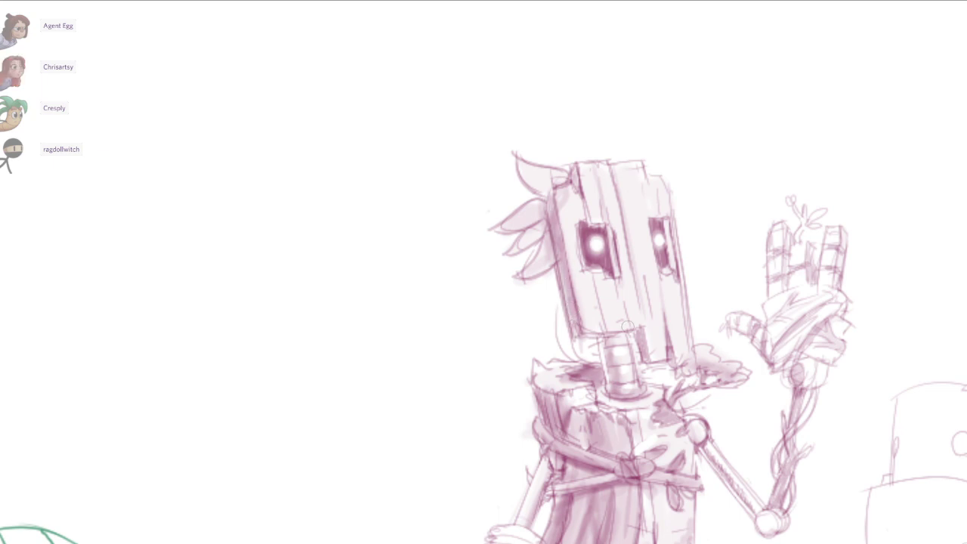
mouse_move(620, 332)
mouse_down()
mouse_move(598, 345)
mouse_move(620, 339)
mouse_move(612, 383)
mouse_up()
drag(594, 335, 644, 331)
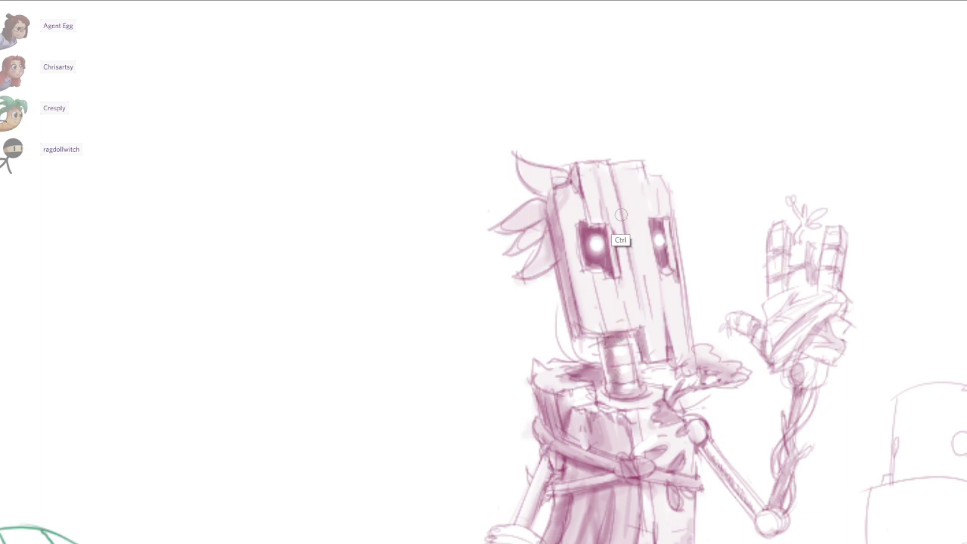
Add wood-grain shading down the face planks between and below the eyes, and touch up the collar area.
drag(622, 204, 640, 326)
drag(651, 238, 660, 298)
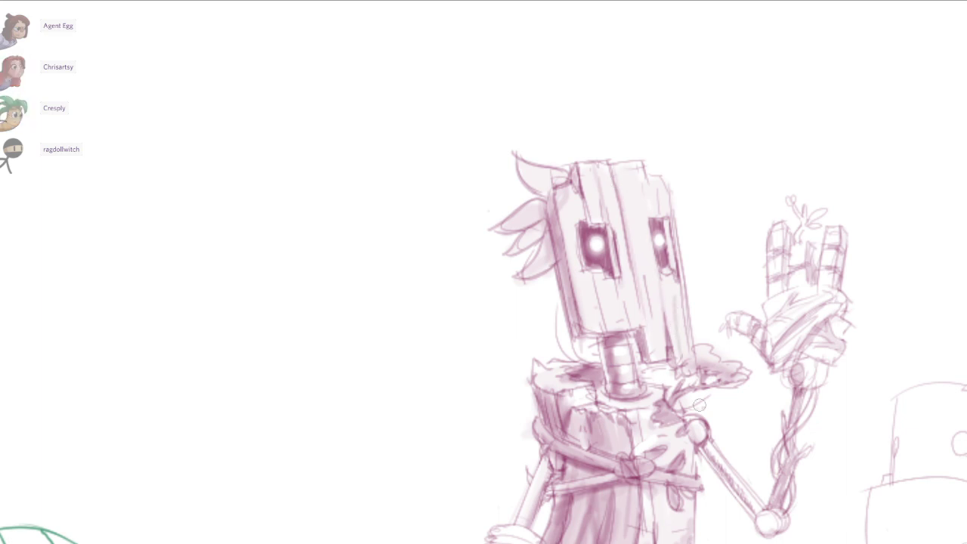
drag(666, 412, 650, 381)
drag(622, 301, 629, 326)
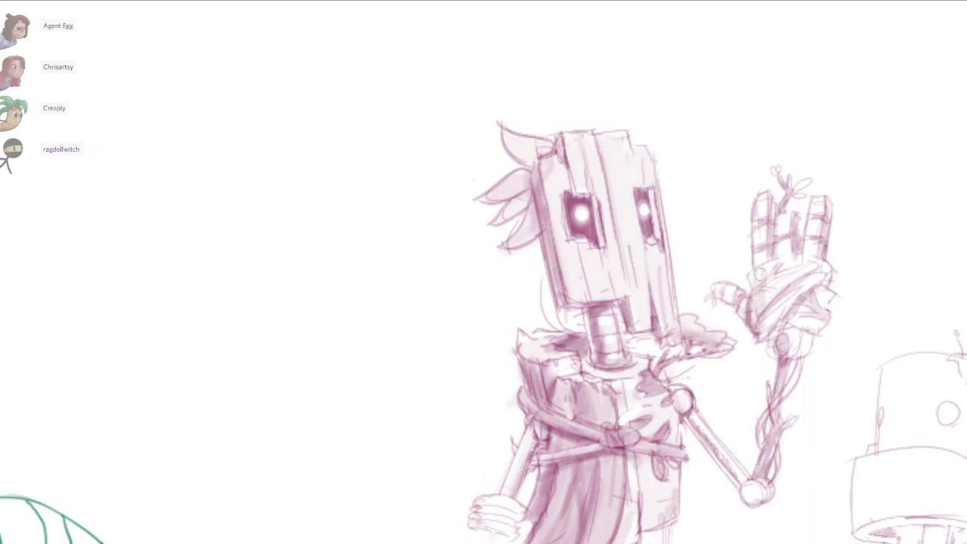
Enlarge the brush and lay a mid-tone over the cloth wrapped around the raised hand.
key(])
key(])
key(])
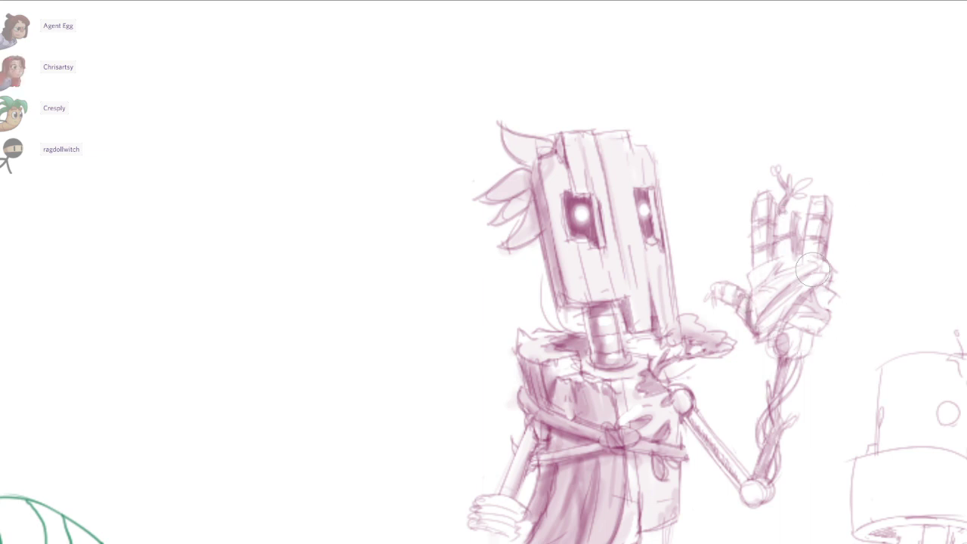
mouse_move(827, 273)
mouse_down()
mouse_move(812, 283)
mouse_move(798, 262)
mouse_move(770, 309)
mouse_move(781, 320)
mouse_move(834, 290)
mouse_move(817, 321)
mouse_move(756, 286)
mouse_move(766, 306)
mouse_move(807, 320)
mouse_move(832, 294)
mouse_move(795, 300)
mouse_up()
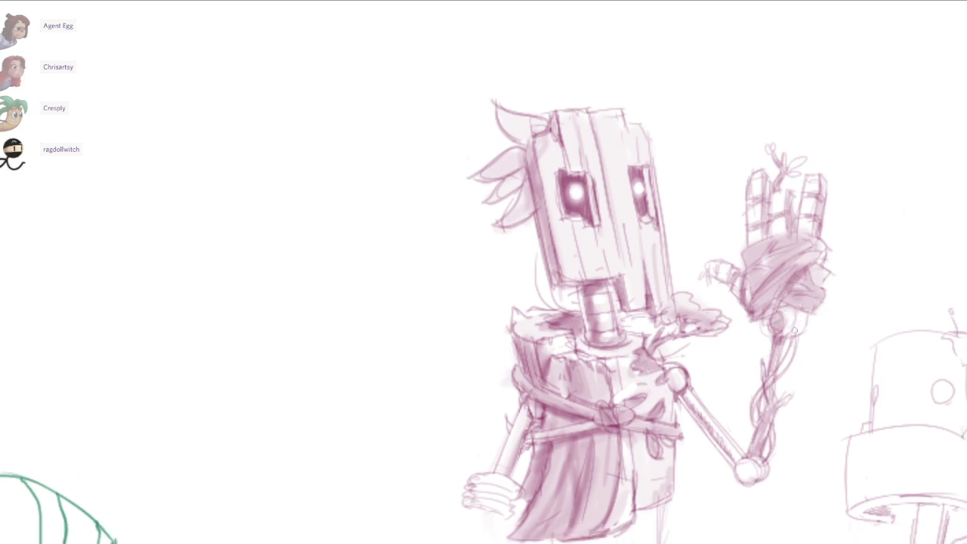
Strengthen the vine strokes winding around the raised forearm from the wrist to the elbow.
scroll(791, 341, up, 1)
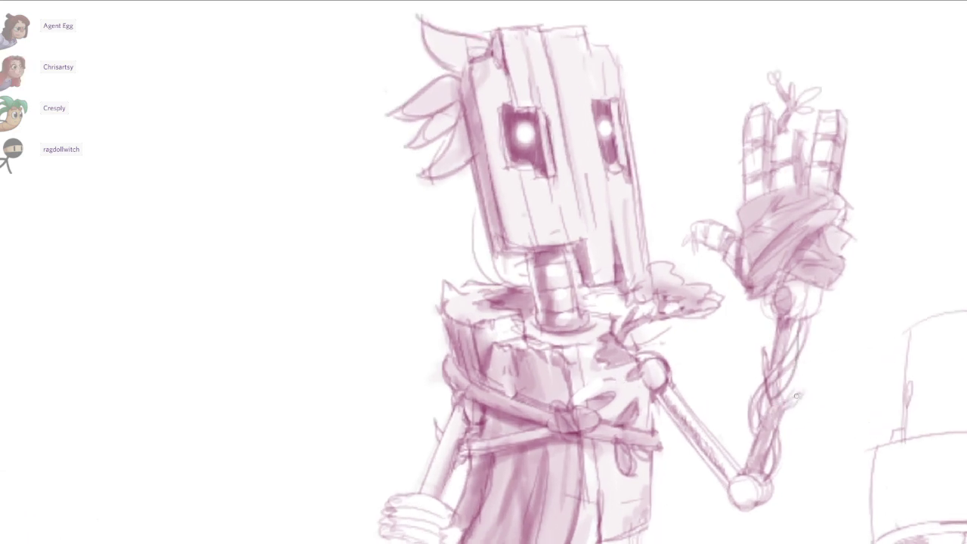
mouse_move(804, 341)
mouse_down()
mouse_move(782, 394)
mouse_move(770, 485)
mouse_up()
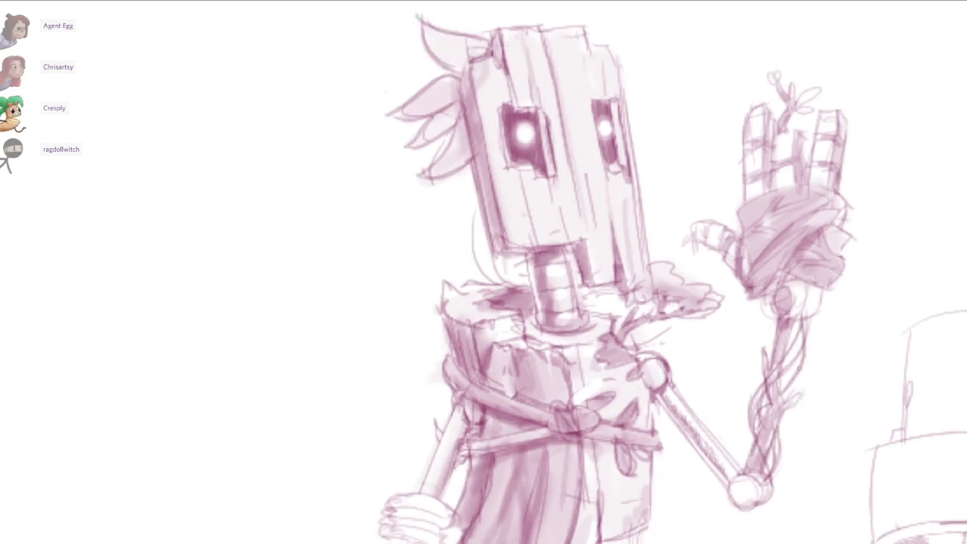
drag(650, 383, 618, 366)
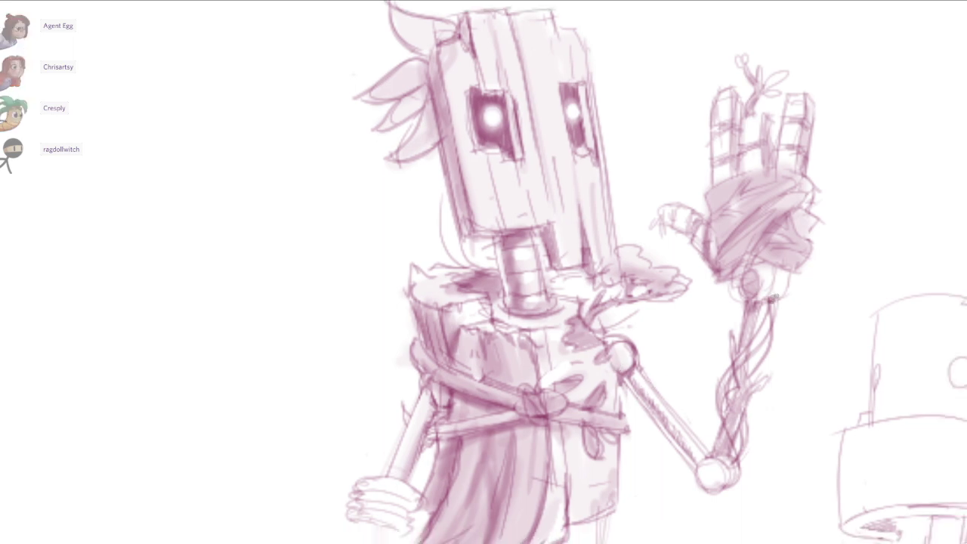
Redraw the wrist joint below the cloth wrap with a firm, rounded dark outline.
scroll(760, 269, up, 2)
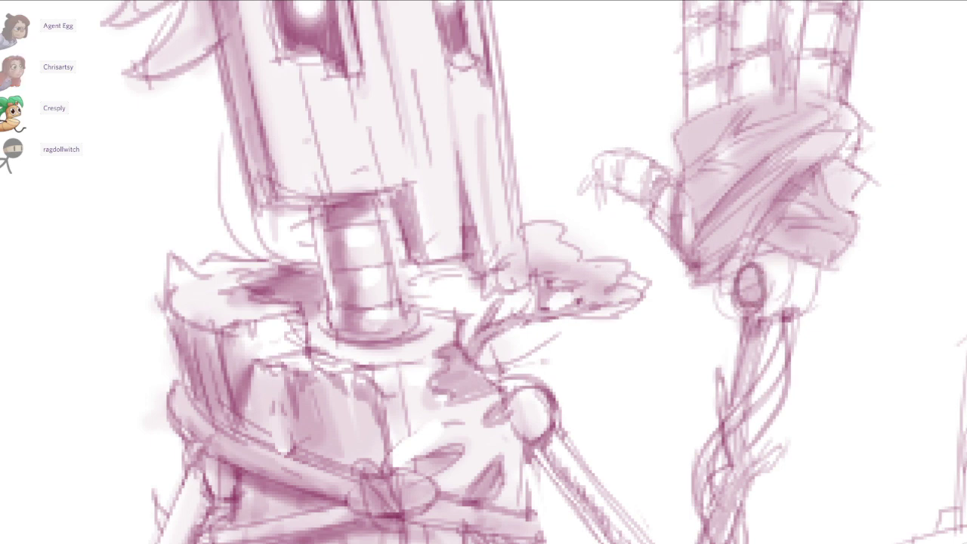
mouse_move(723, 258)
mouse_down()
mouse_move(755, 320)
mouse_move(724, 312)
mouse_move(781, 308)
mouse_up()
key(ctrl+z)
mouse_move(791, 266)
mouse_down()
mouse_move(750, 319)
mouse_move(811, 308)
mouse_up()
mouse_move(819, 264)
mouse_down()
mouse_move(811, 302)
mouse_move(777, 316)
mouse_up()
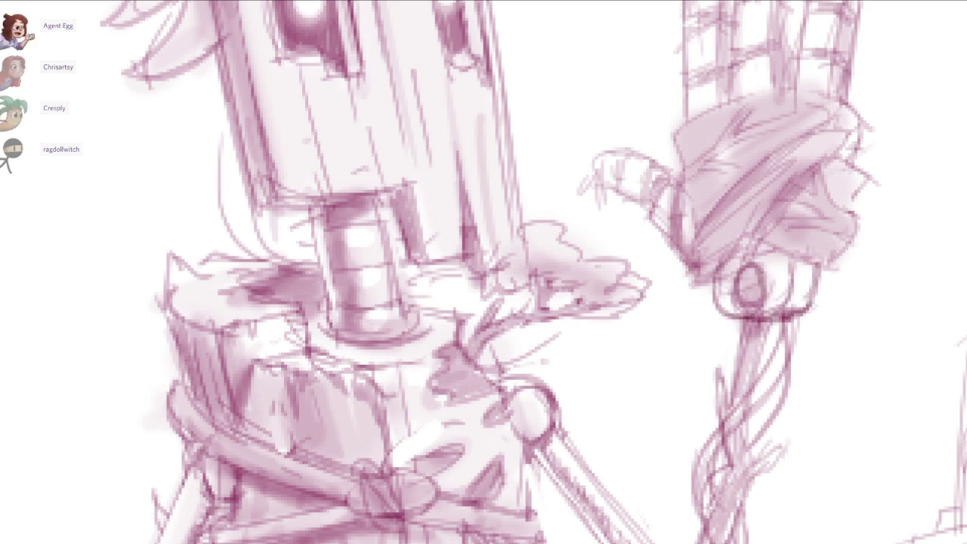
Darken the diagonal folds of the hand's cloth wrap and the area at the base of the thumb.
drag(704, 328, 650, 382)
mouse_move(718, 261)
mouse_down()
mouse_move(691, 317)
mouse_move(792, 206)
mouse_up()
drag(736, 194, 640, 299)
drag(674, 253, 641, 318)
drag(630, 230, 654, 214)
mouse_move(671, 201)
mouse_down()
mouse_move(741, 169)
mouse_move(731, 246)
mouse_up()
mouse_move(718, 313)
mouse_down()
mouse_move(652, 386)
mouse_move(622, 287)
mouse_up()
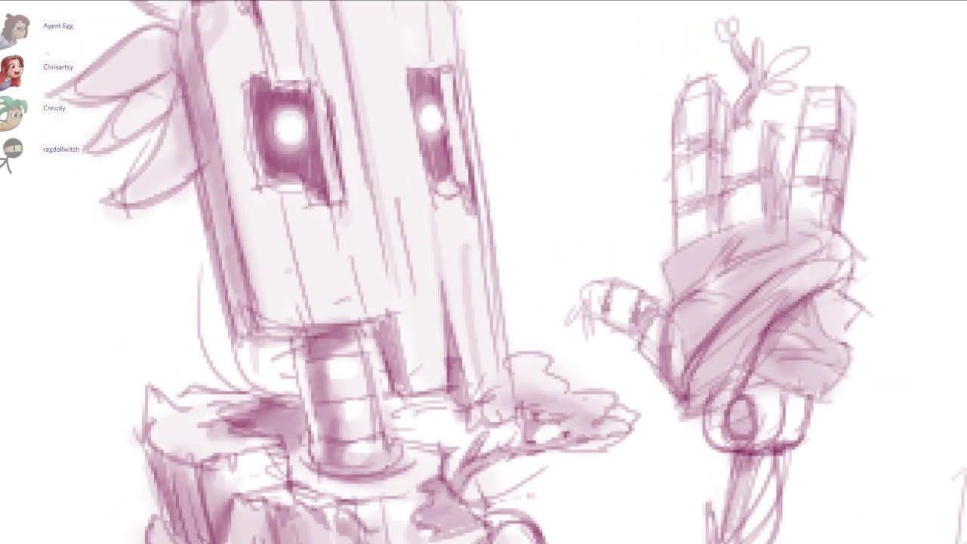
Separate the raised fingers into wooden segments with clear gaps and dark joint shadows.
drag(796, 184, 766, 226)
drag(657, 243, 681, 240)
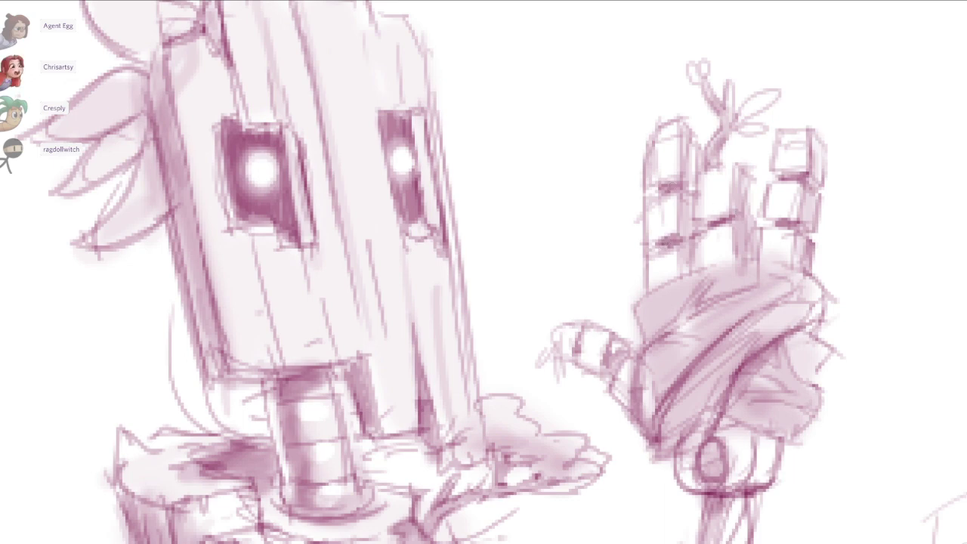
drag(710, 423, 656, 219)
drag(695, 384, 651, 384)
Paint a dark ring of shadow around the base of the neck where it enters the torso.
scroll(647, 382, up, 2)
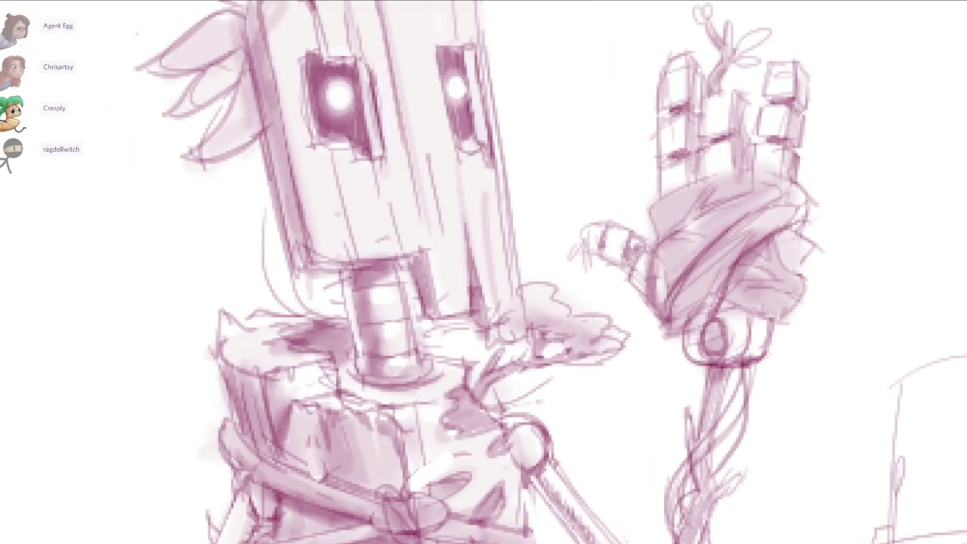
drag(651, 383, 708, 350)
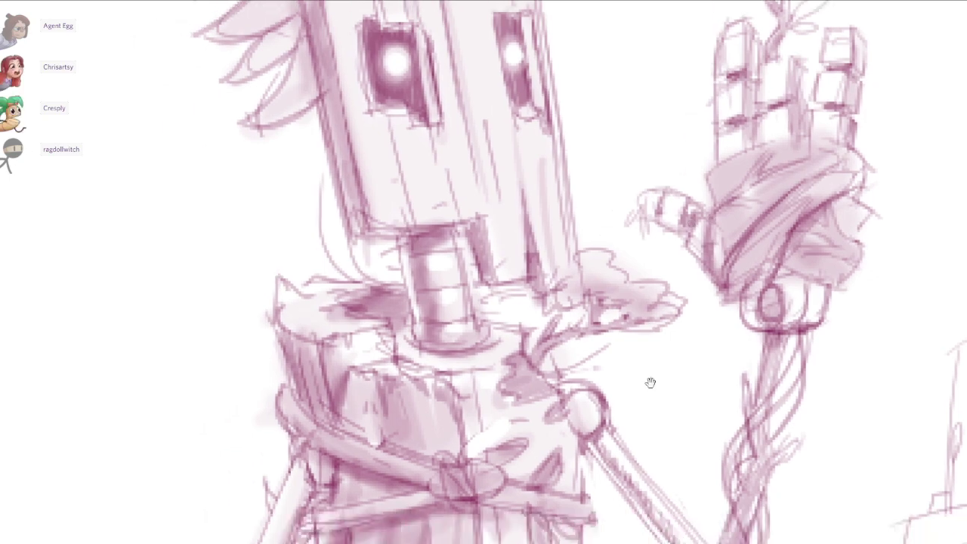
drag(420, 257, 423, 283)
key(ctrl+z)
mouse_move(415, 230)
mouse_down()
mouse_move(432, 340)
mouse_move(506, 349)
mouse_move(523, 336)
mouse_move(523, 344)
mouse_move(521, 332)
mouse_move(524, 342)
mouse_up()
scroll(550, 364, down, 4)
scroll(515, 379, up, 2)
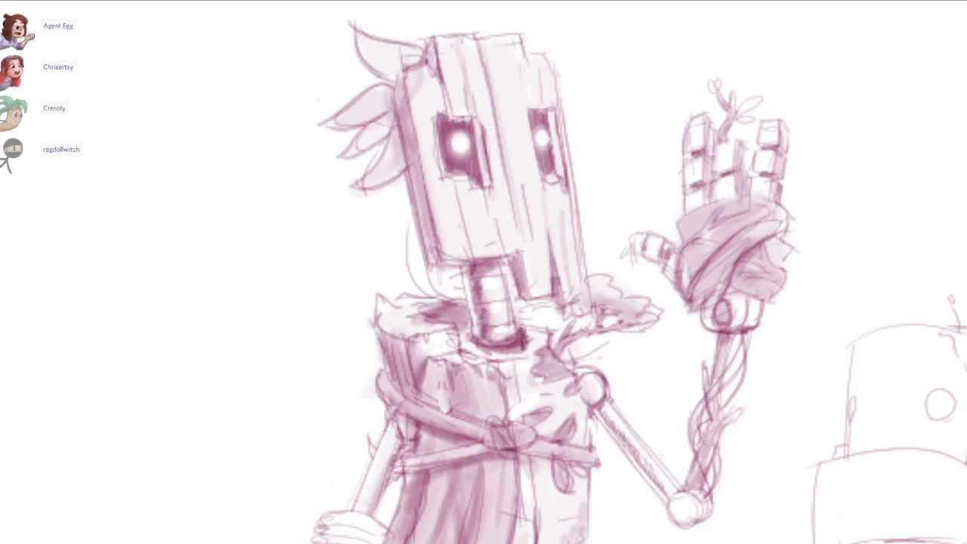
Add white highlights along the rim at the neck's base and along the edges of the neck rings.
ctrl+click(651, 384)
mouse_move(456, 326)
mouse_down()
mouse_move(466, 345)
mouse_move(452, 326)
mouse_up()
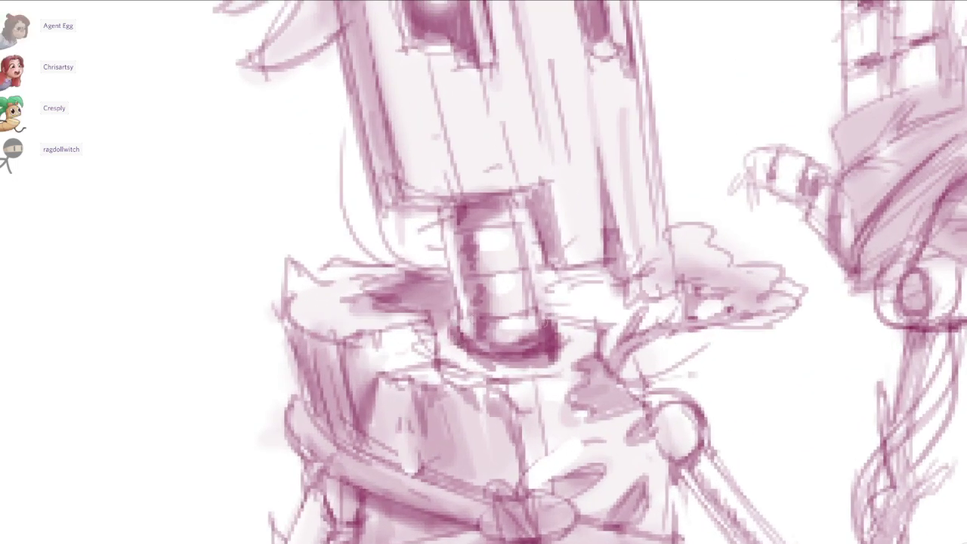
drag(535, 354, 550, 347)
key(ctrl+z)
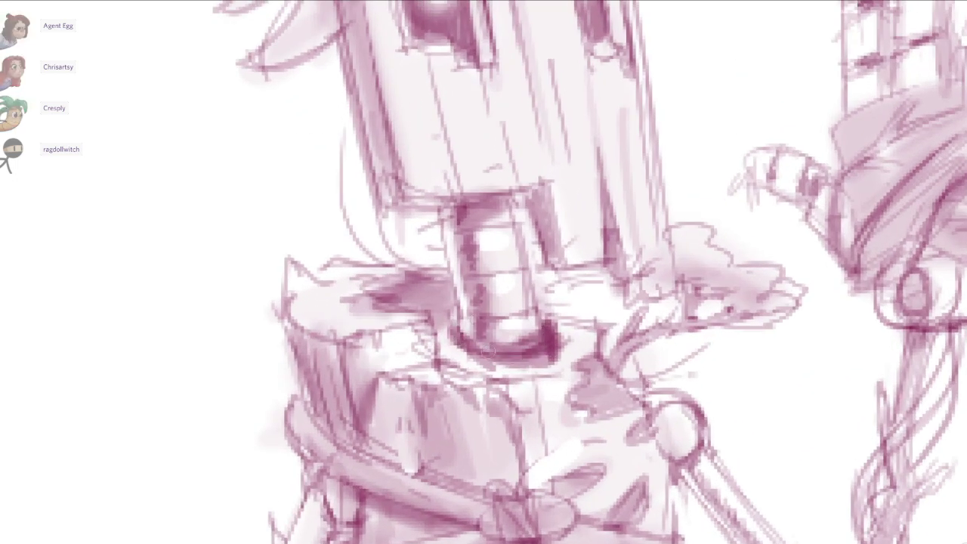
drag(491, 352, 544, 350)
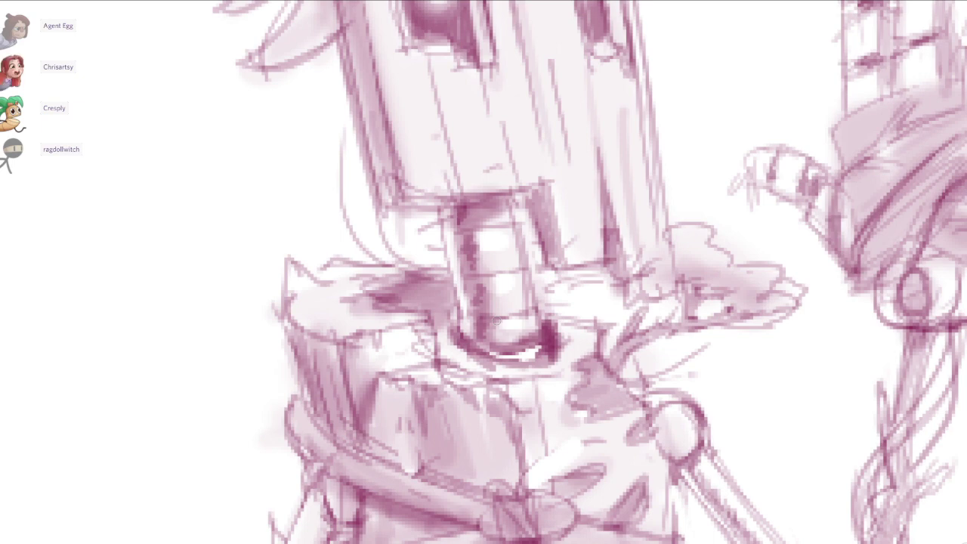
mouse_move(532, 353)
mouse_down()
mouse_move(487, 355)
mouse_move(541, 358)
mouse_move(537, 329)
mouse_move(514, 346)
mouse_move(528, 339)
mouse_up()
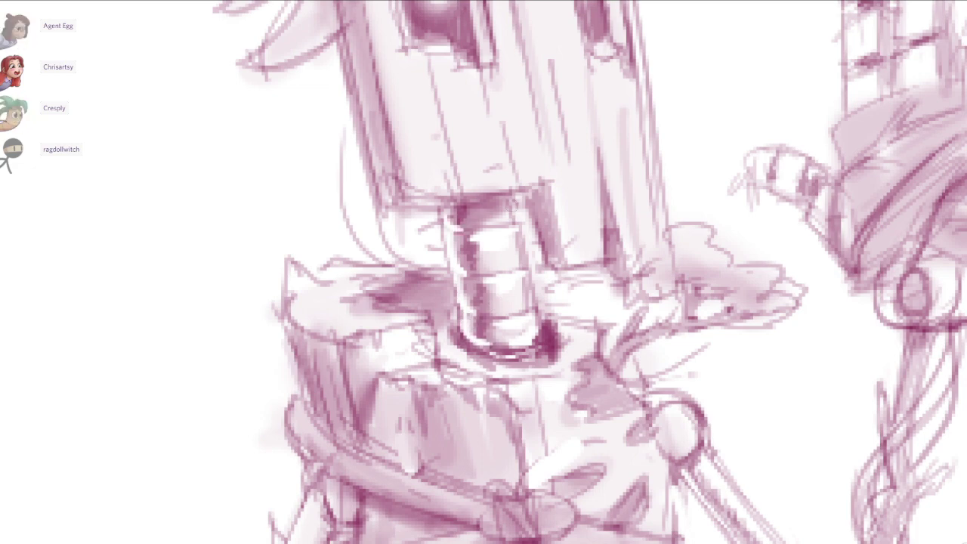
Reinforce the dark edge of the robot's head on the side with the leaves.
drag(550, 325, 362, 464)
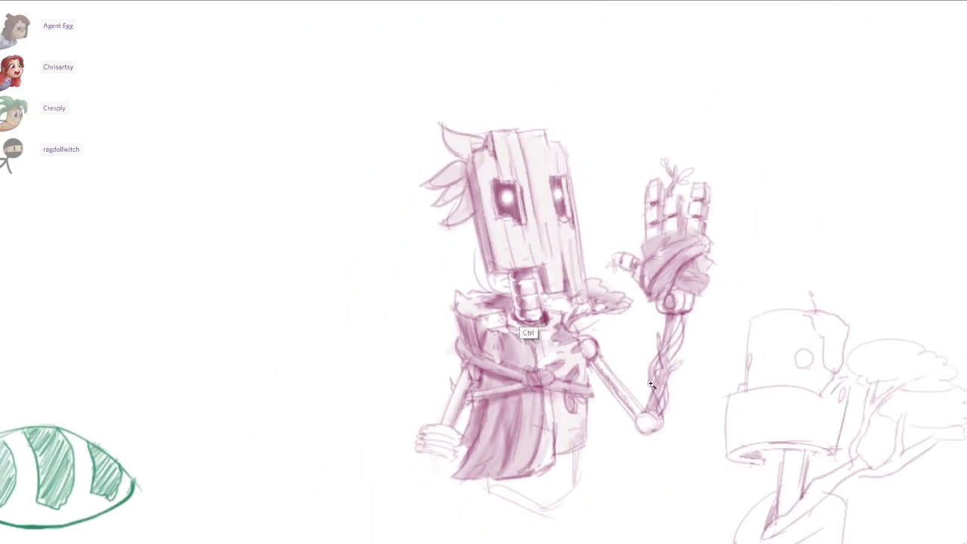
drag(550, 308, 649, 284)
drag(650, 382, 677, 531)
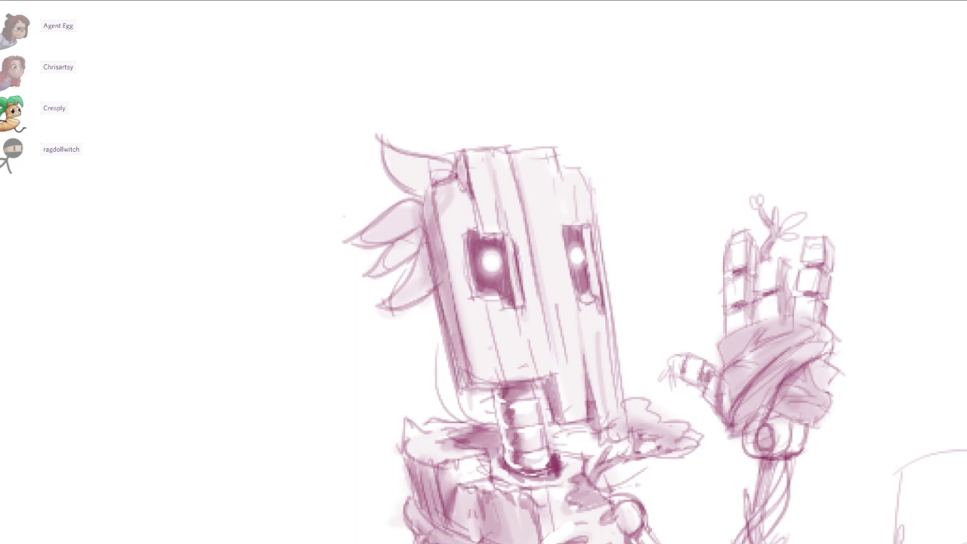
drag(426, 212, 445, 347)
drag(649, 382, 605, 204)
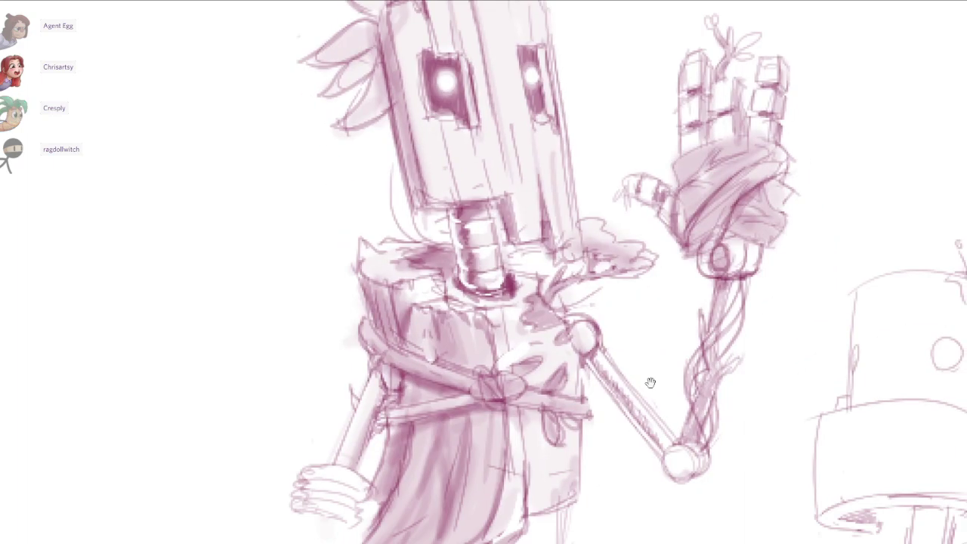
Undo the last strokes at the lowered hand and draw a round wooden joint beneath its ringed wrist wrap.
scroll(650, 383, down, 5)
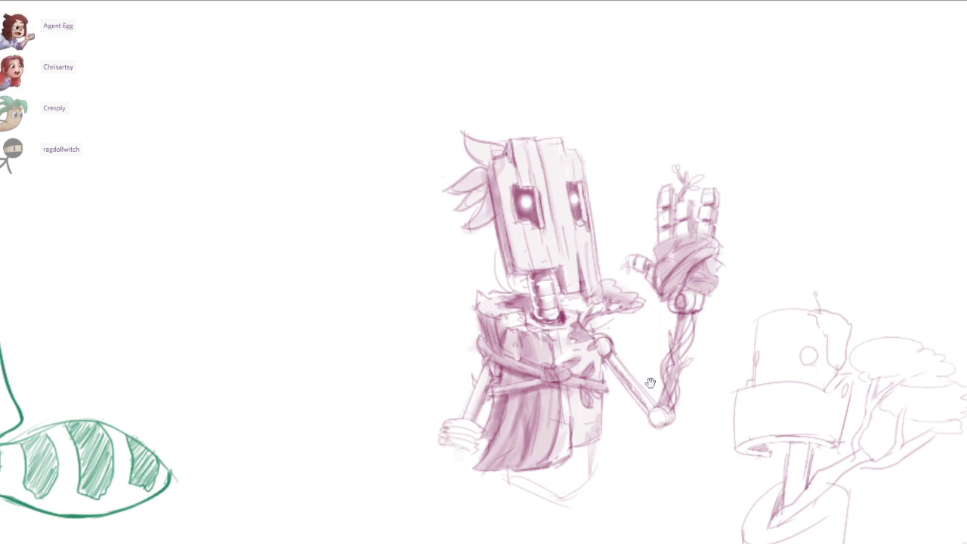
scroll(650, 383, up, 2)
scroll(650, 383, up, 1)
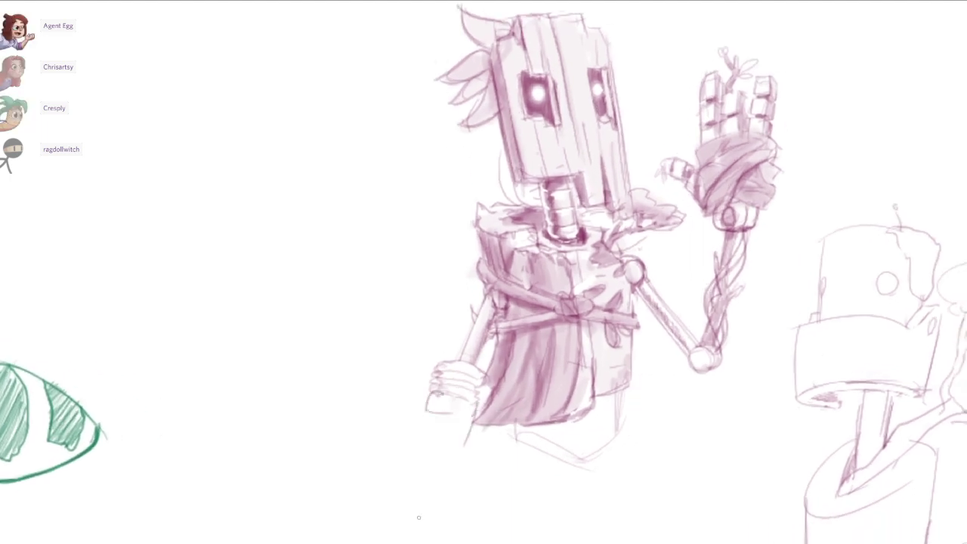
key(ctrl+z)
key(ctrl+z)
mouse_move(444, 400)
mouse_down()
mouse_move(441, 437)
mouse_move(447, 431)
mouse_up()
key(ctrl+z)
key(ctrl+z)
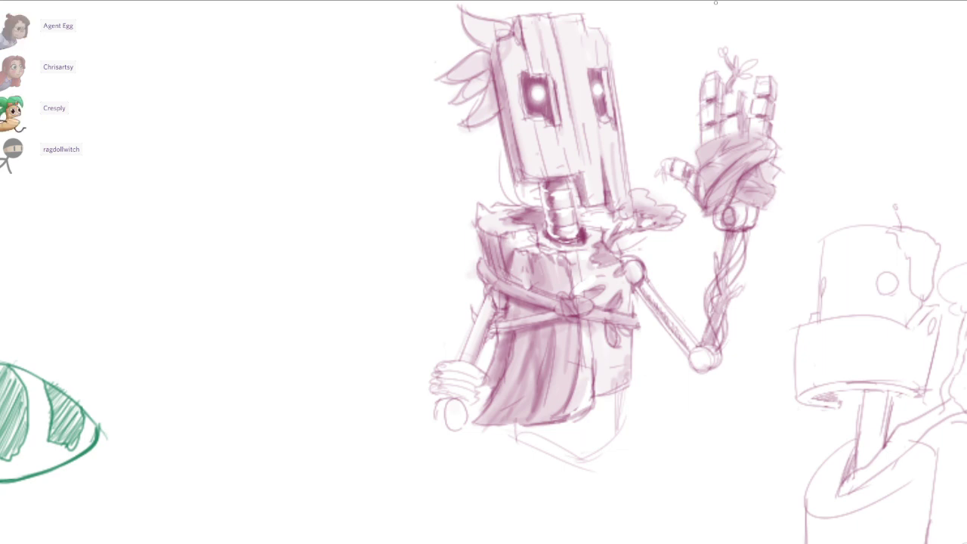
Switch to Discord to examine the shared golden-armoured figure artwork, and return to the canvas.
drag(715, 3, 623, 0)
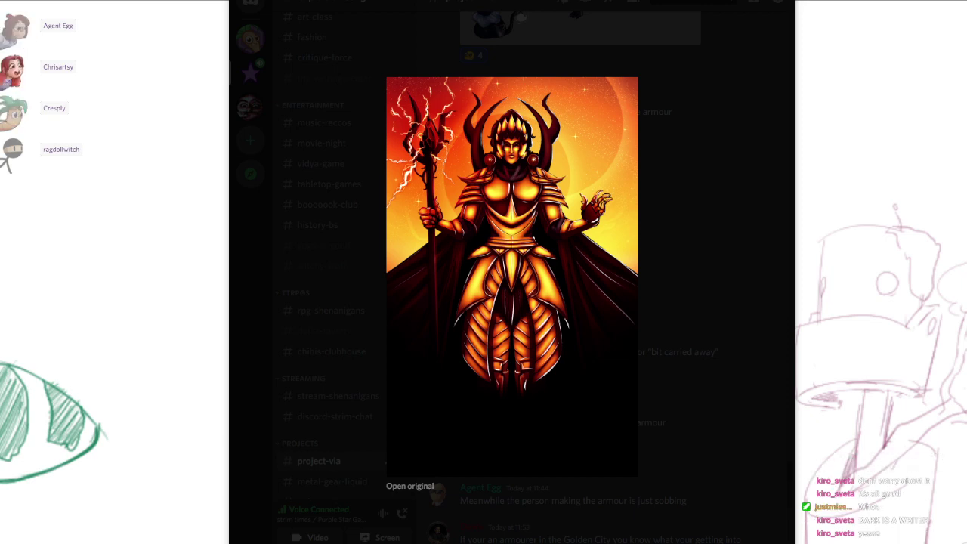
click(725, 1)
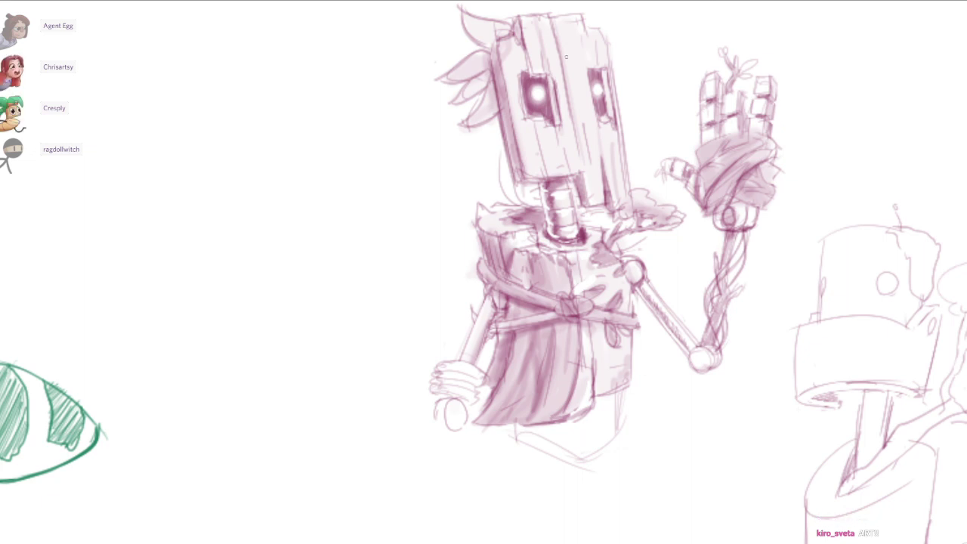
Shrink the photo of the wizard pencil sketch and place it in the empty area above the striped lizard character.
key(ctrl+minus)
key(ctrl+minus)
drag(560, 185, 869, 480)
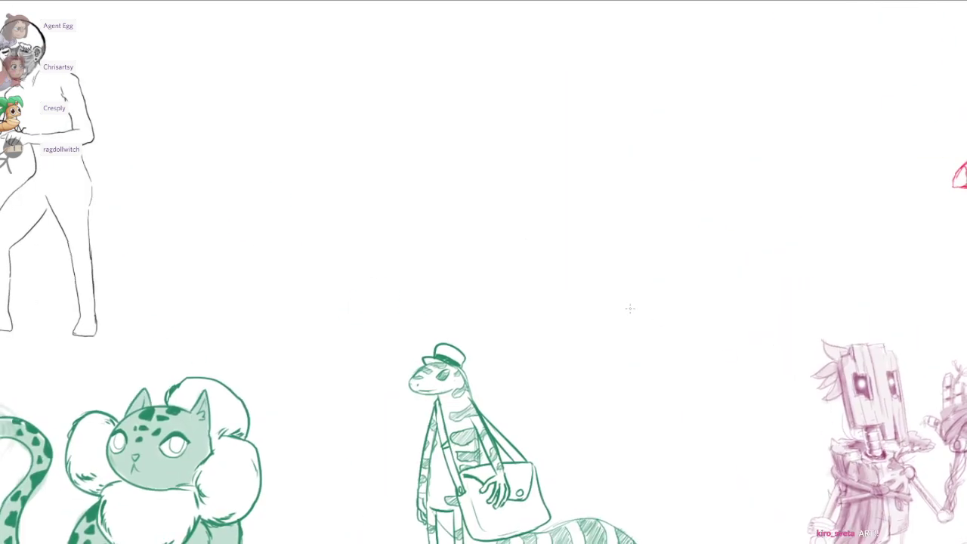
scroll(630, 309, down, 2)
drag(598, 224, 531, 214)
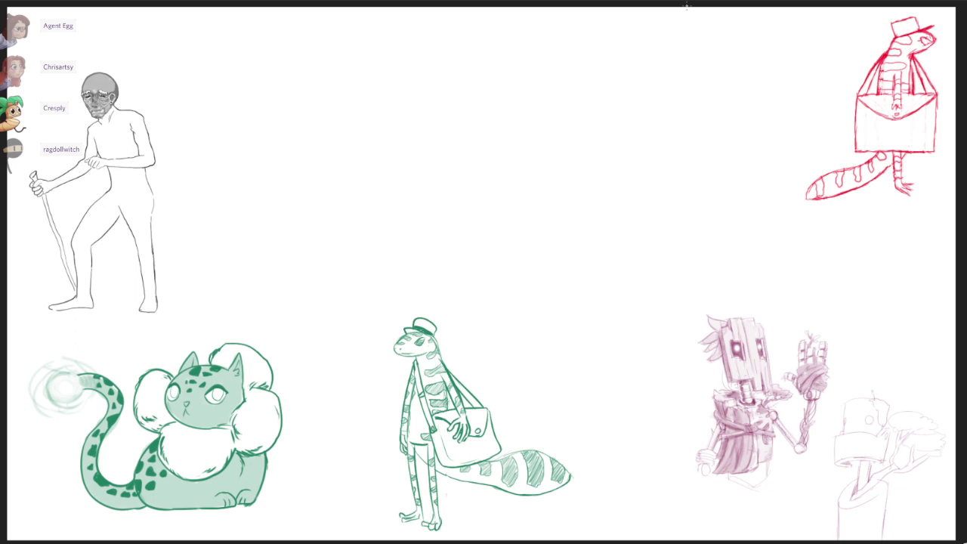
mouse_move(686, 6)
mouse_down()
mouse_move(806, 284)
mouse_move(735, 276)
mouse_up()
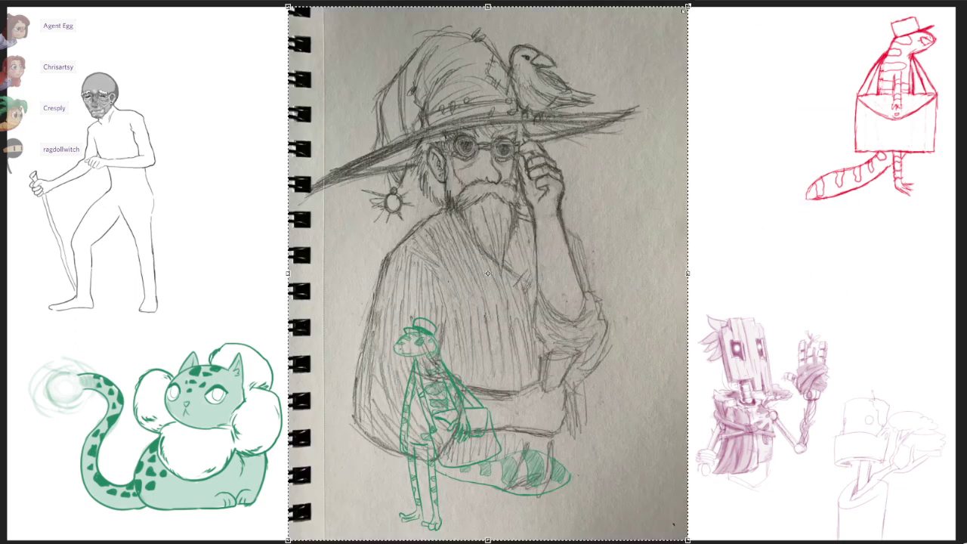
drag(687, 7, 632, 68)
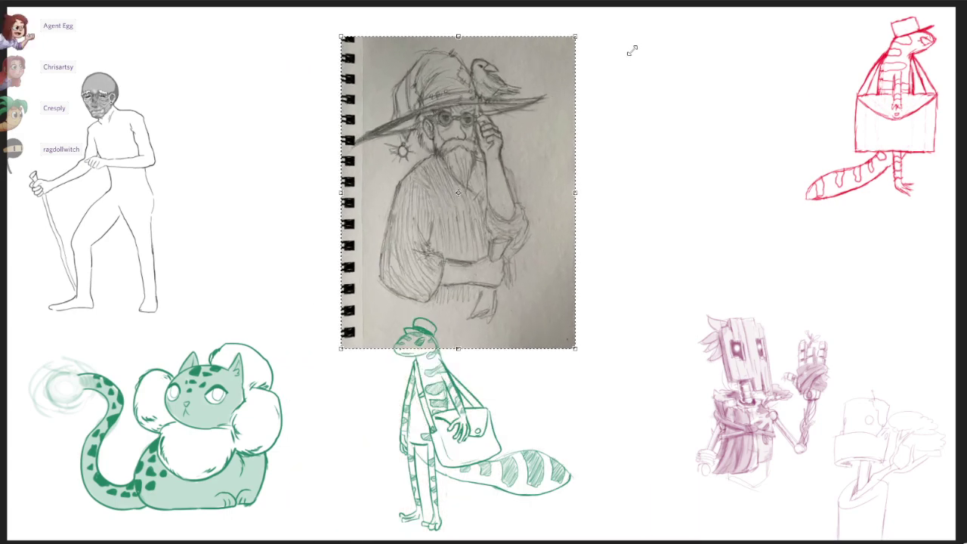
mouse_move(521, 87)
mouse_down()
mouse_move(605, 70)
mouse_move(615, 83)
mouse_up()
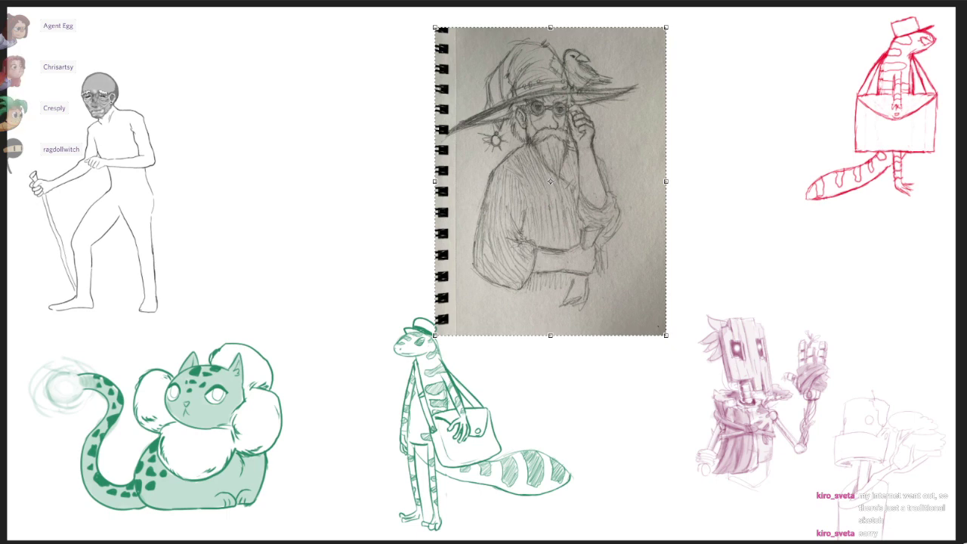
drag(598, 81, 633, 81)
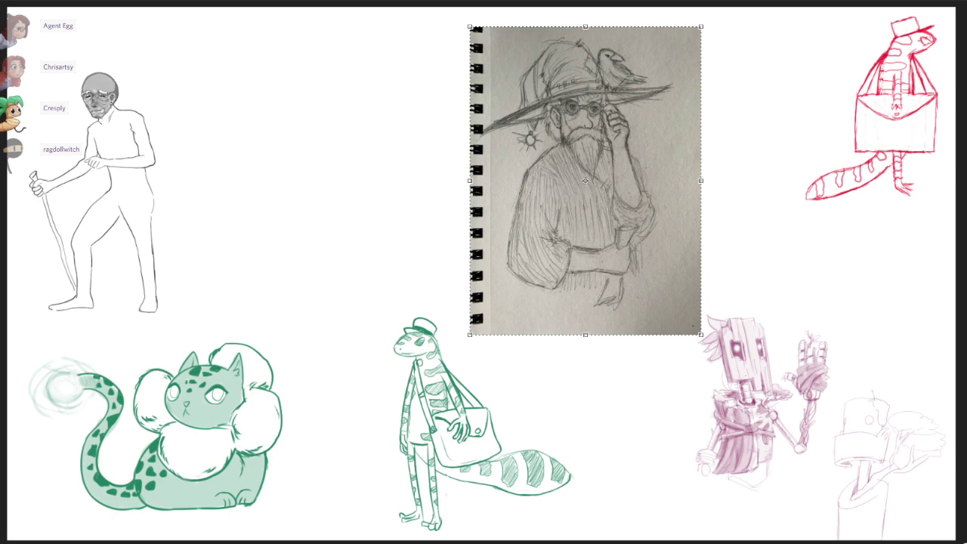
Delete the wizard sketch photo from the canvas and clear the selection.
key(Delete)
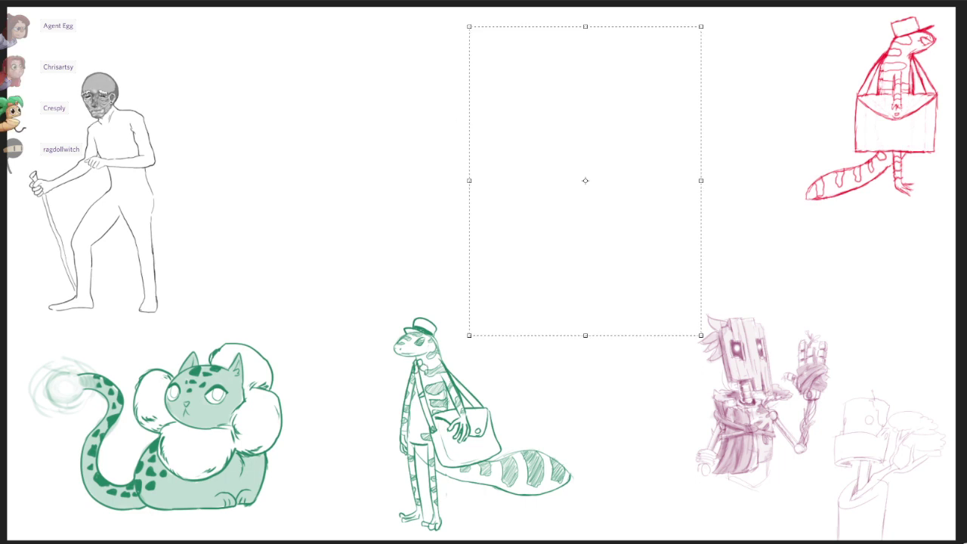
key(ctrl+d)
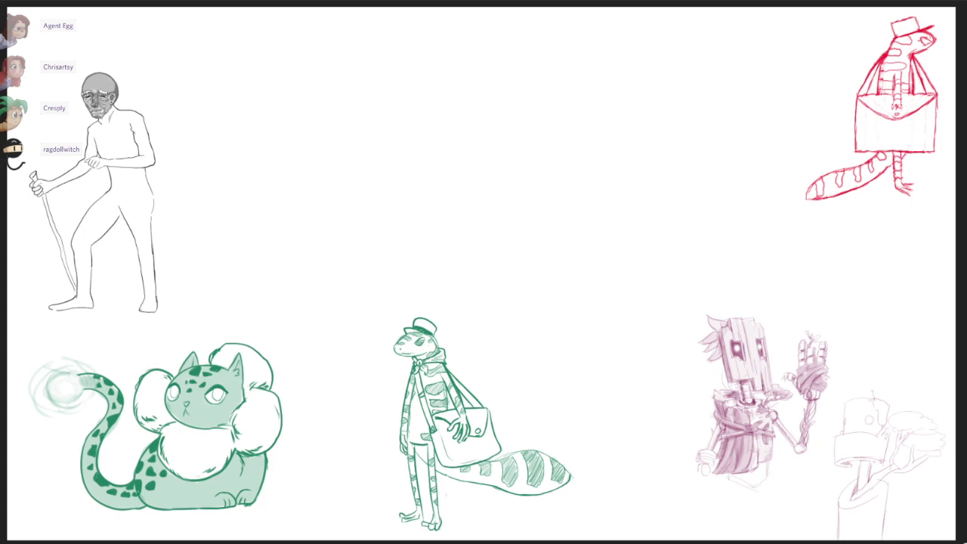
Reinforce the outline of the round joint at the end of the robot's lowered arm.
scroll(779, 373, up, 5)
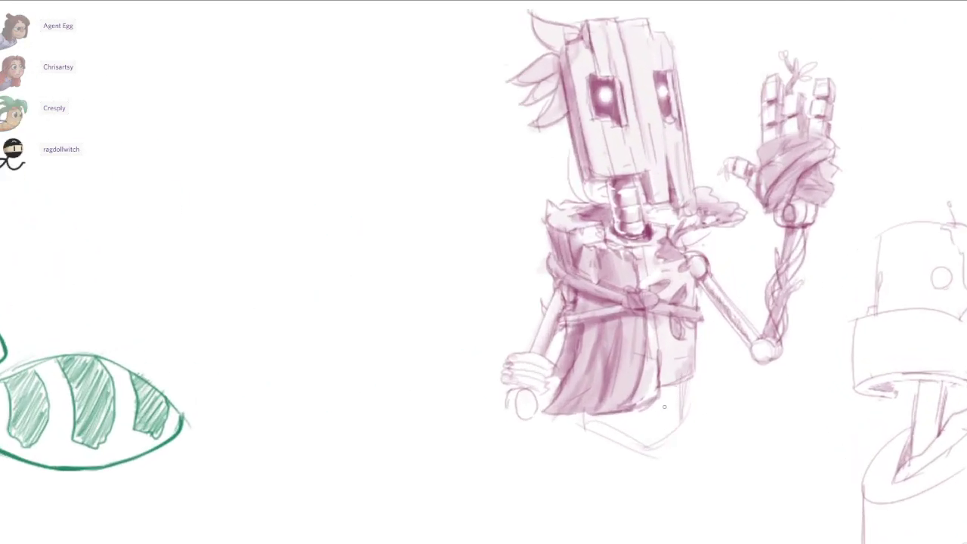
drag(696, 391, 704, 369)
drag(779, 371, 766, 401)
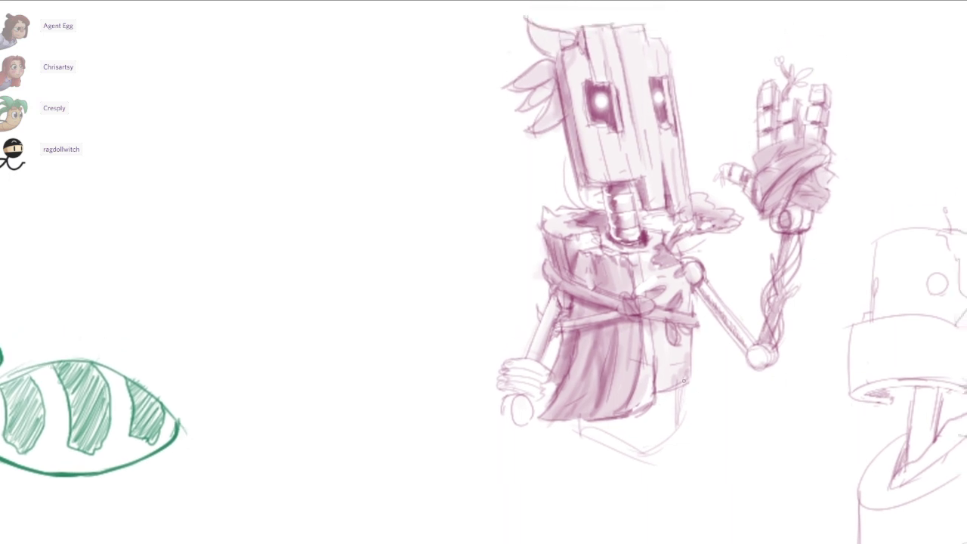
drag(552, 490, 675, 396)
key(ctrl+z)
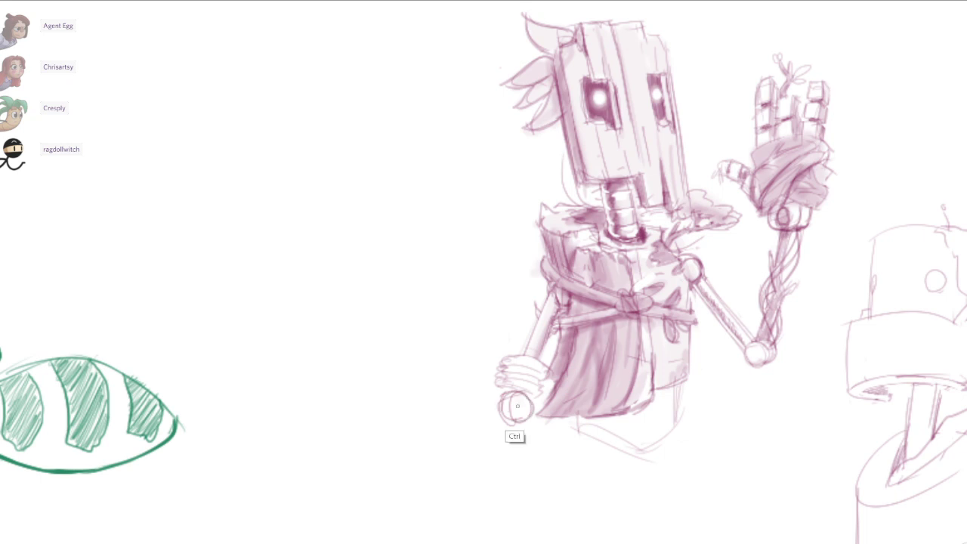
drag(517, 391, 515, 421)
drag(791, 380, 779, 371)
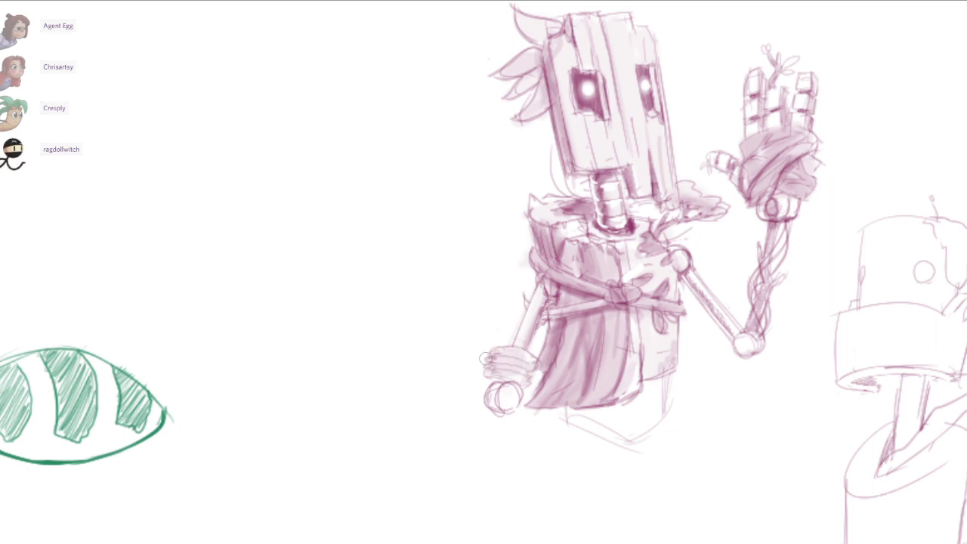
Shade the wrapped cuff of the lowered arm and darken the shaft of the arm above it.
mouse_move(486, 359)
mouse_down()
mouse_move(508, 361)
mouse_move(499, 378)
mouse_move(489, 370)
mouse_move(495, 405)
mouse_move(509, 397)
mouse_up()
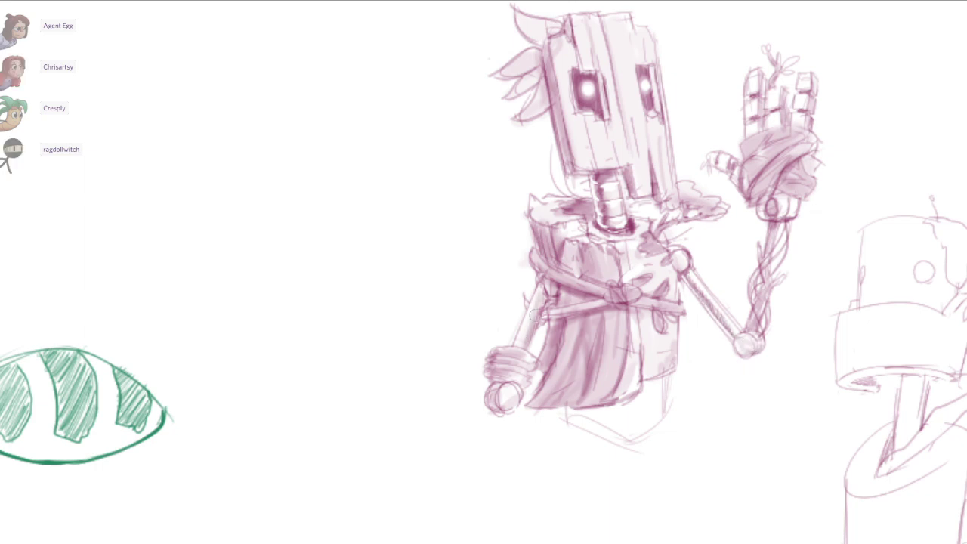
drag(538, 302, 524, 346)
drag(544, 296, 531, 341)
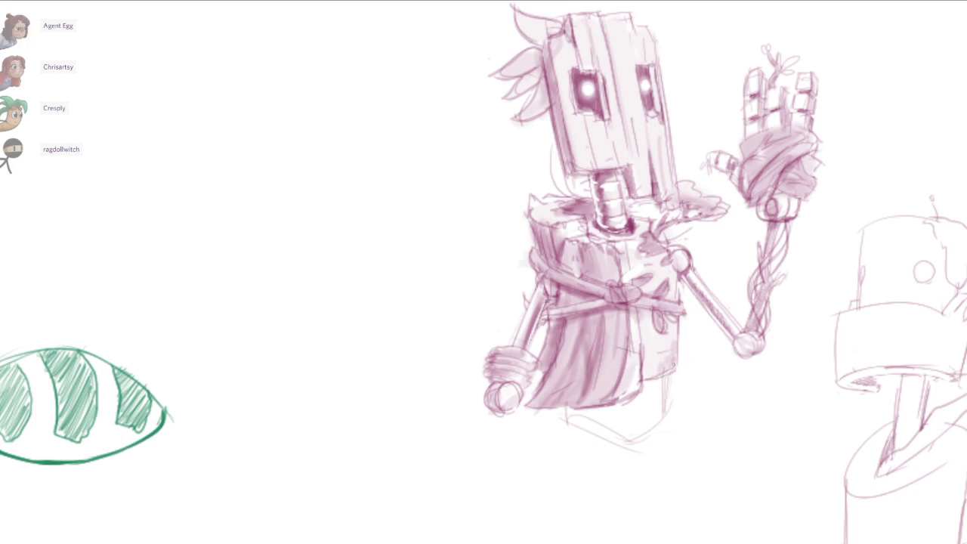
Try to sketch a thin leg hanging from the pelvis on the lowered-arm side.
drag(674, 365, 681, 306)
drag(680, 328, 676, 505)
key(ctrl+z)
mouse_move(595, 369)
mouse_down()
mouse_move(587, 507)
mouse_move(571, 516)
mouse_up()
key(ctrl+z)
key(ctrl+z)
mouse_move(591, 378)
mouse_down()
mouse_move(583, 482)
mouse_move(594, 516)
mouse_up()
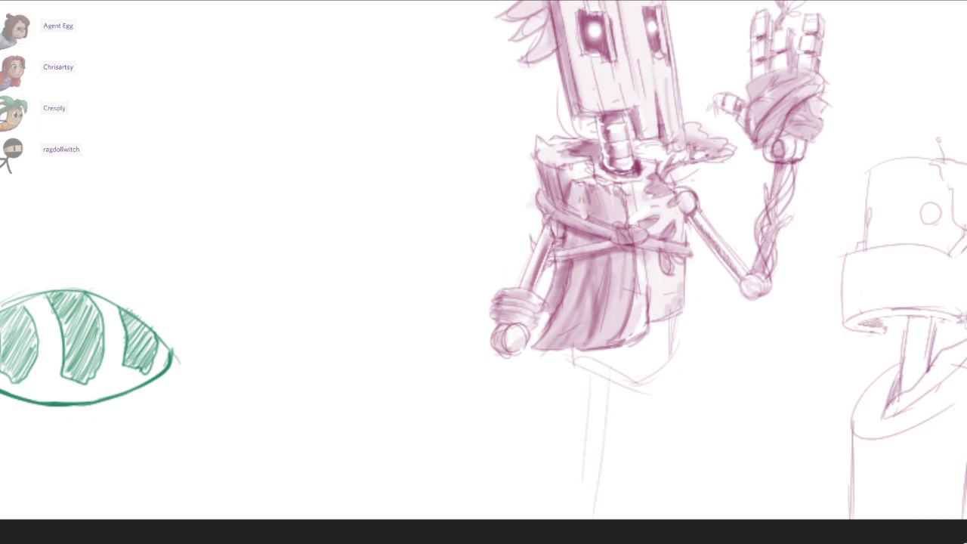
Try to outline the second leg with a jagged knee below the raised-arm side of the pelvis.
mouse_move(663, 372)
mouse_down()
mouse_move(659, 518)
mouse_move(641, 518)
mouse_move(646, 424)
mouse_move(644, 518)
mouse_up()
key(ctrl+z)
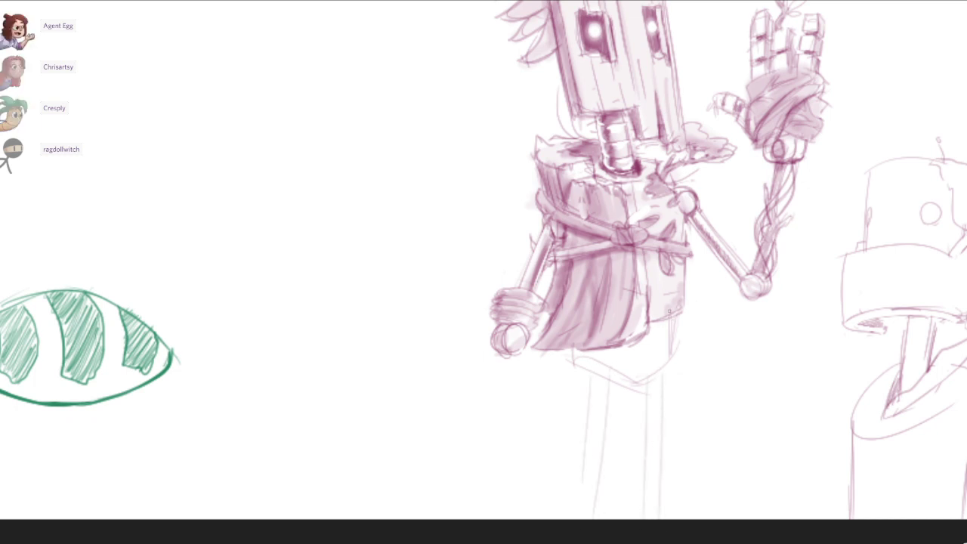
mouse_move(664, 369)
mouse_down()
mouse_move(677, 460)
mouse_move(667, 521)
mouse_up()
drag(642, 378, 658, 505)
drag(645, 414, 645, 509)
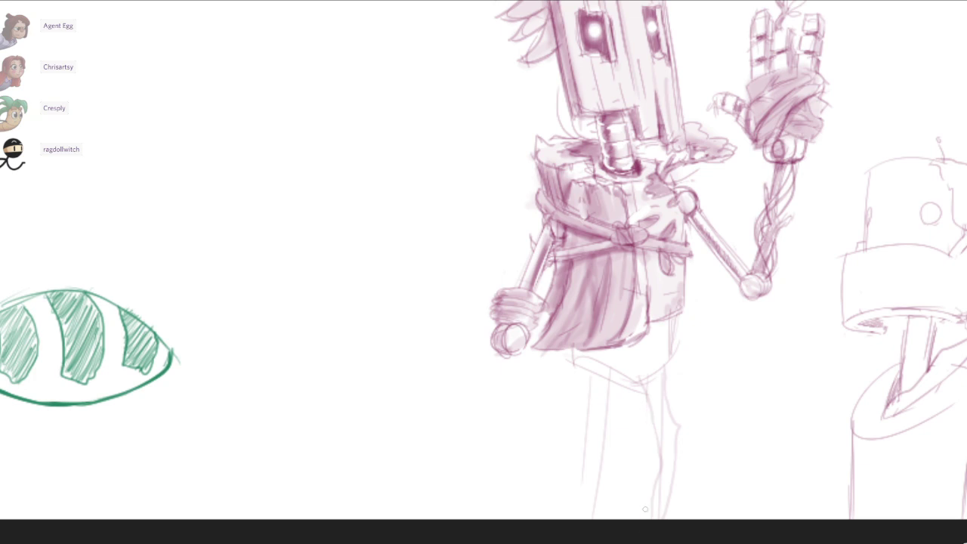
drag(670, 423, 681, 399)
mouse_move(681, 400)
mouse_down()
mouse_move(669, 471)
mouse_move(662, 440)
mouse_move(663, 508)
mouse_up()
Try to add tapering thigh lines on the lowered-arm side, and undo the recent leg strokes.
mouse_move(582, 357)
mouse_down()
mouse_move(580, 406)
mouse_move(608, 452)
mouse_up()
drag(623, 392, 609, 449)
drag(585, 357, 578, 435)
drag(578, 428, 607, 424)
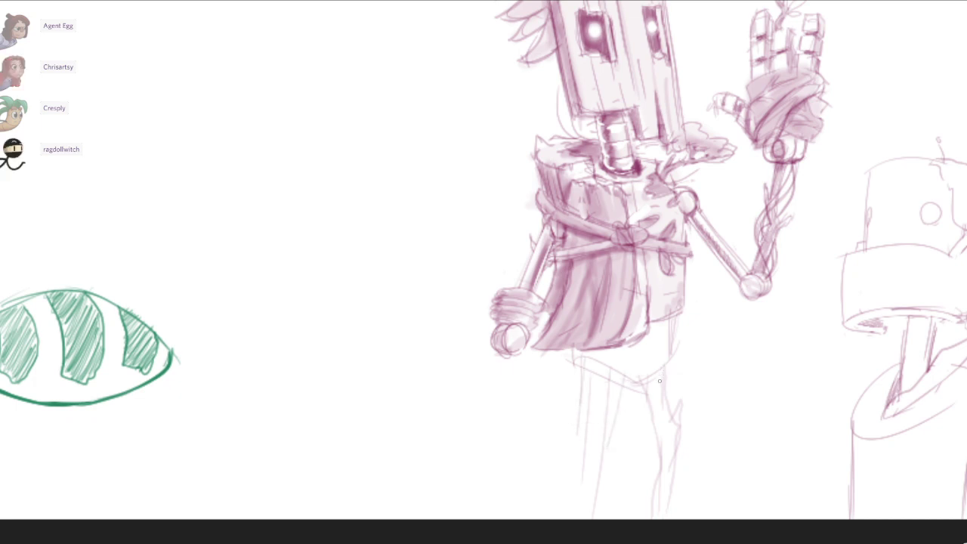
key(ctrl+z)
key(ctrl+z)
key(ctrl+z)
key(ctrl+z)
key(ctrl+z)
key(ctrl+z)
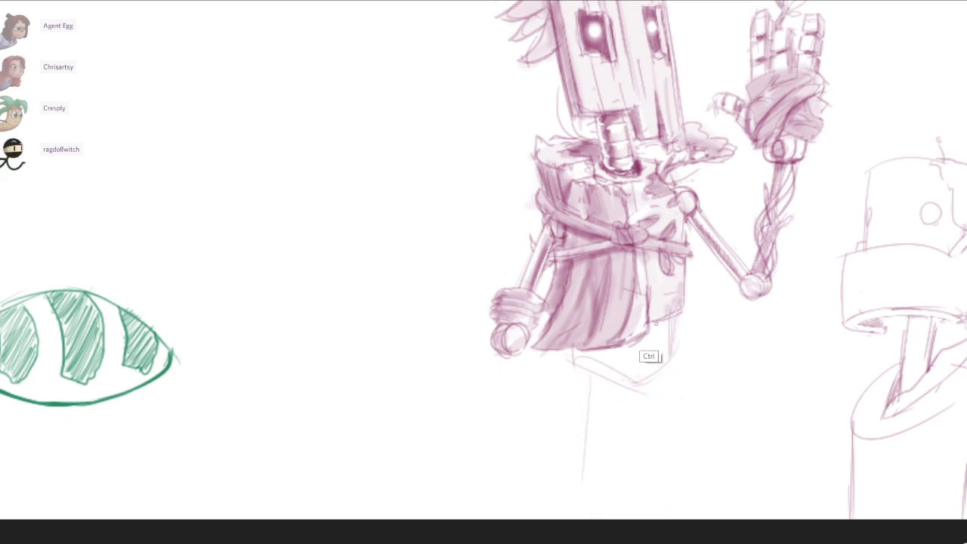
Draw long vertical side edges below the torso, and remove the old pelvis outline and leftover leg line.
drag(568, 361, 561, 437)
drag(680, 315, 684, 452)
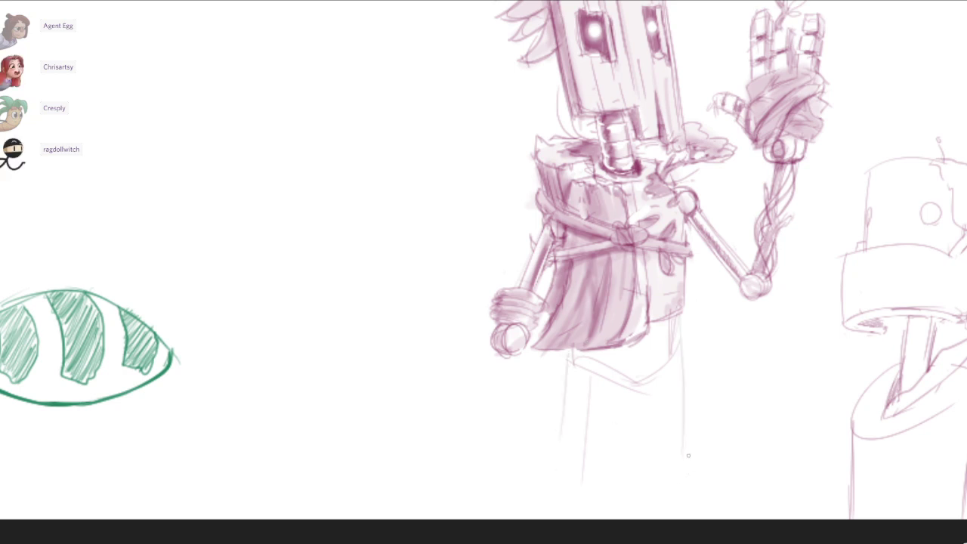
drag(684, 352, 683, 446)
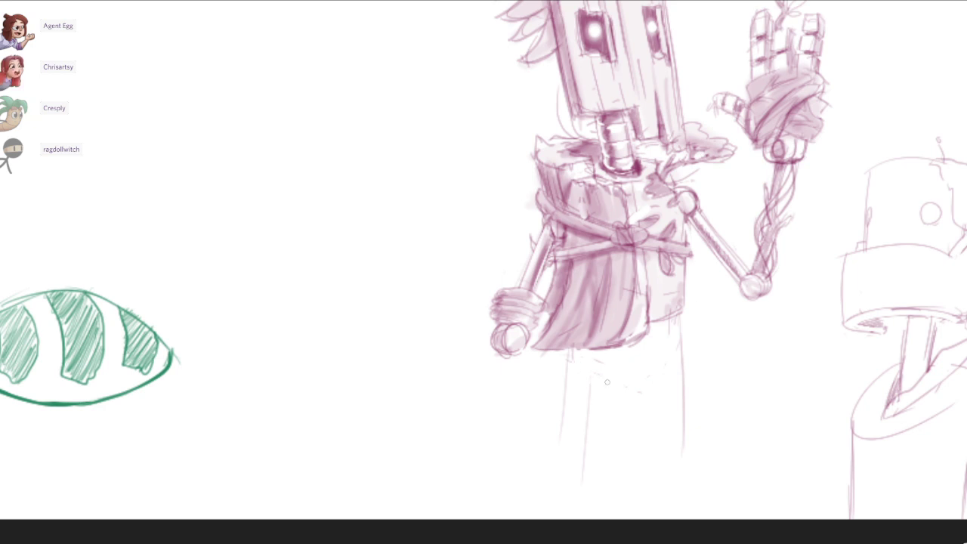
key(ctrl+z)
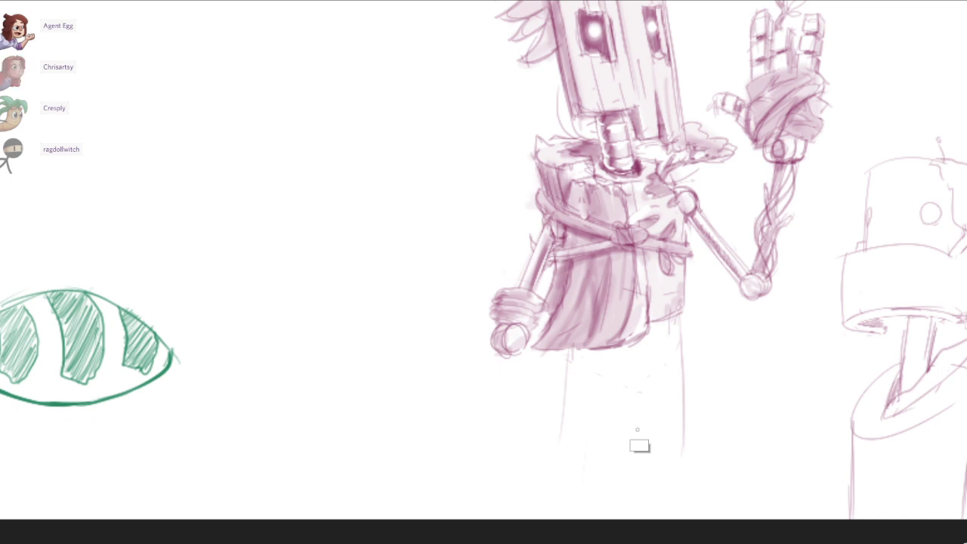
Draw a vertical centre line between the legs and a V-shaped hip edge joining it to both sides.
drag(630, 387, 622, 503)
drag(627, 408, 621, 486)
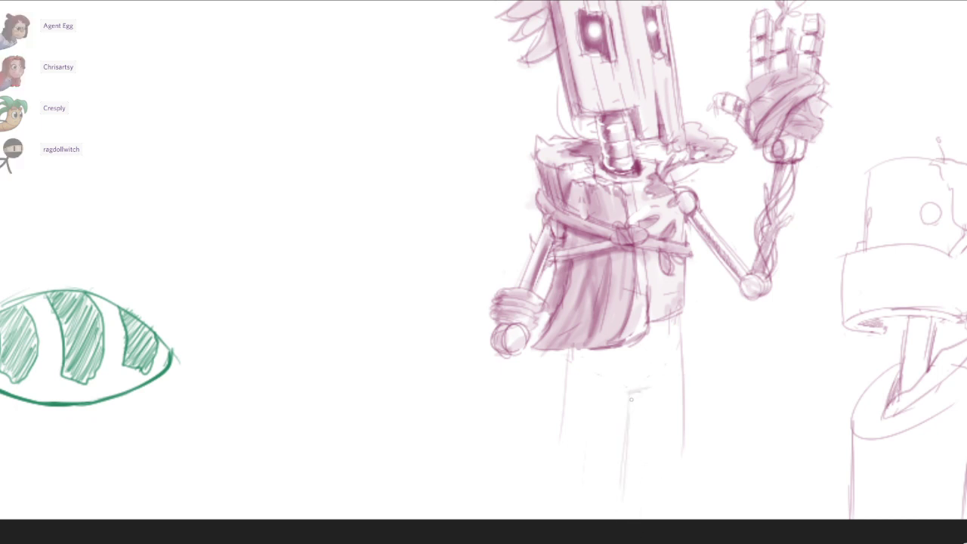
drag(588, 356, 630, 392)
drag(569, 375, 614, 397)
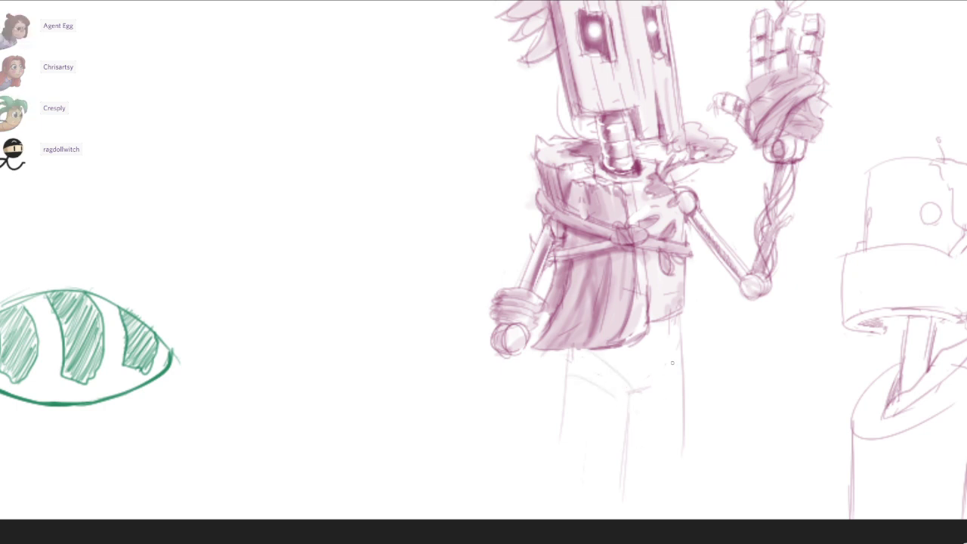
drag(680, 337, 650, 388)
mouse_move(576, 350)
mouse_down()
mouse_move(577, 380)
mouse_move(580, 365)
mouse_up()
Darken the V-shaped band at the hips with soft shading along both of its arms.
scroll(705, 360, down, 2)
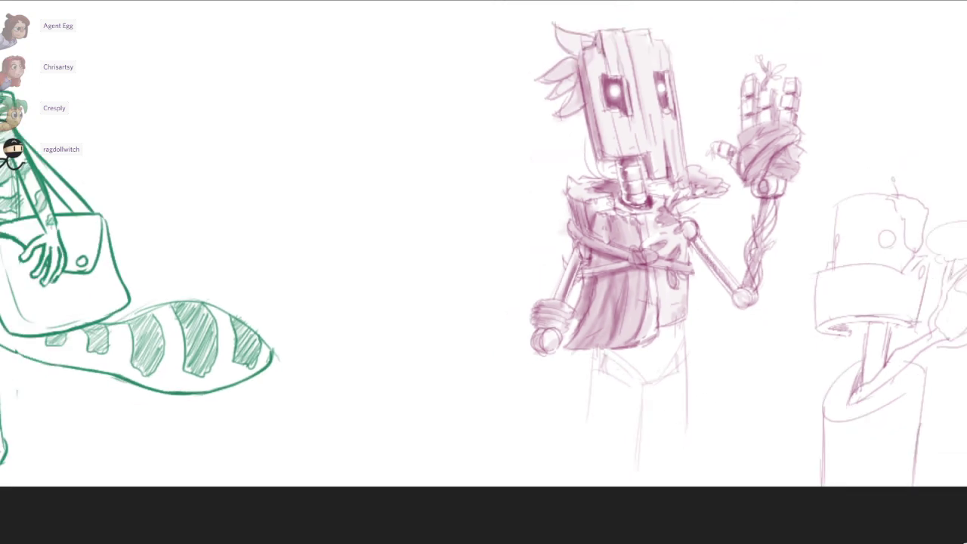
drag(704, 360, 668, 394)
scroll(642, 389, up, 2)
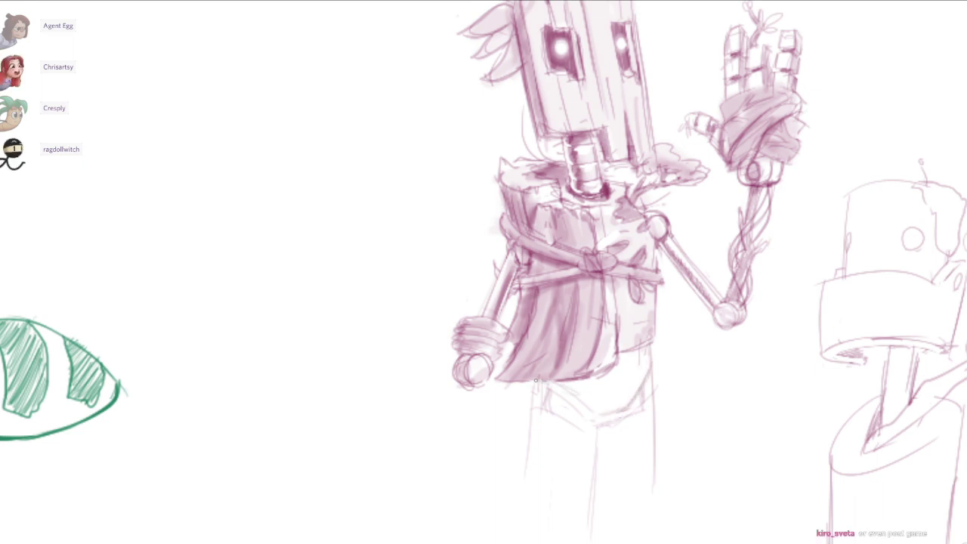
mouse_move(536, 380)
mouse_down()
mouse_move(600, 424)
mouse_move(619, 414)
mouse_up()
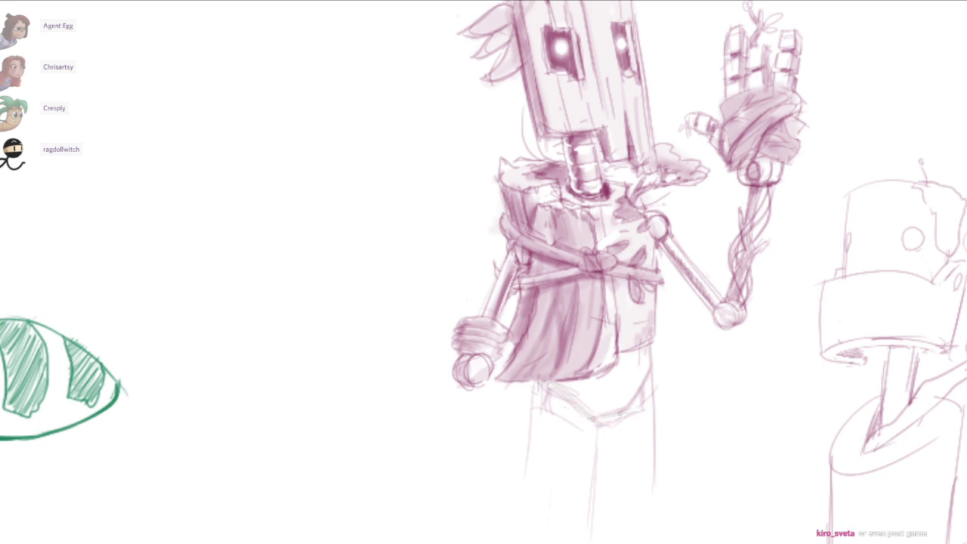
mouse_move(549, 390)
mouse_down()
mouse_move(551, 410)
mouse_move(584, 404)
mouse_move(570, 417)
mouse_move(637, 407)
mouse_up()
drag(599, 437, 648, 407)
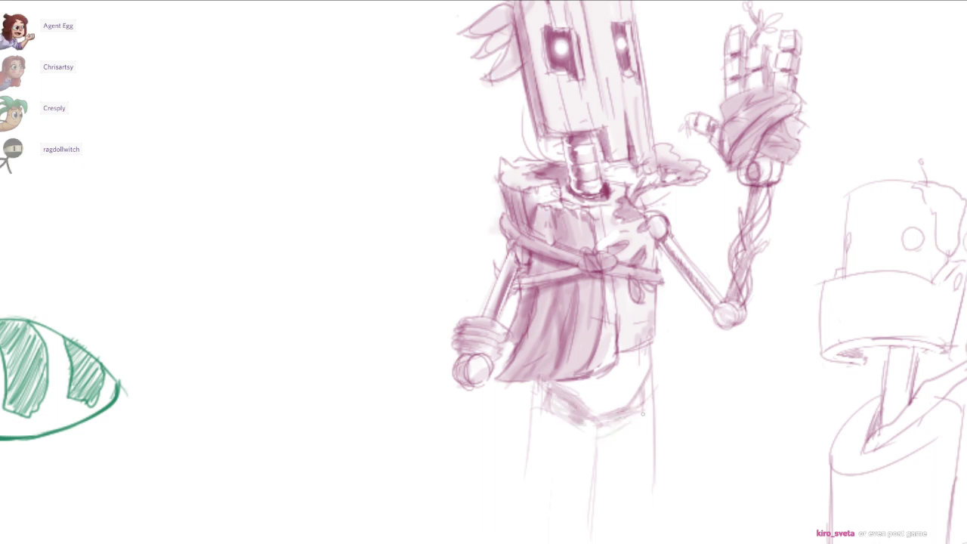
Draw the lower edge of the V-shaped hip band on both sides of the centre line.
drag(599, 437, 654, 401)
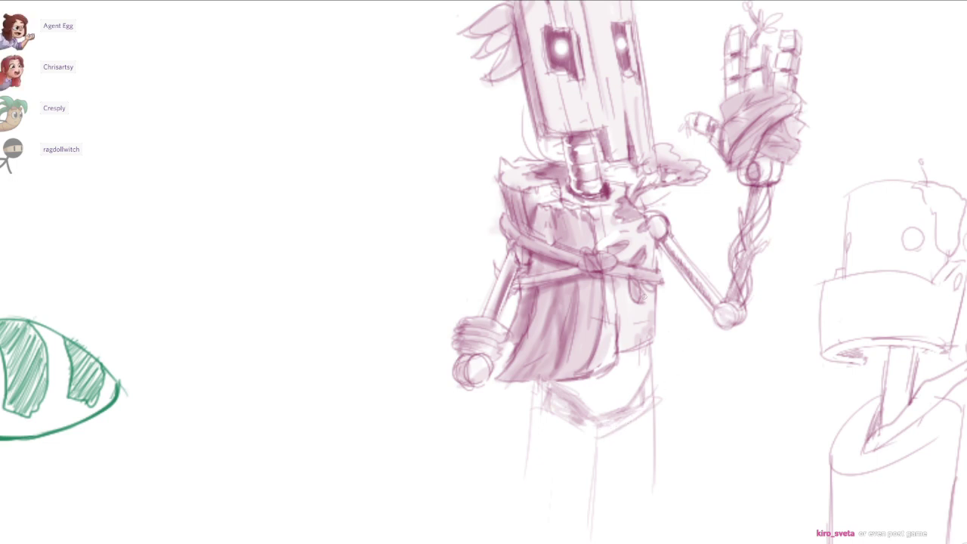
drag(542, 410, 591, 434)
drag(689, 435, 669, 452)
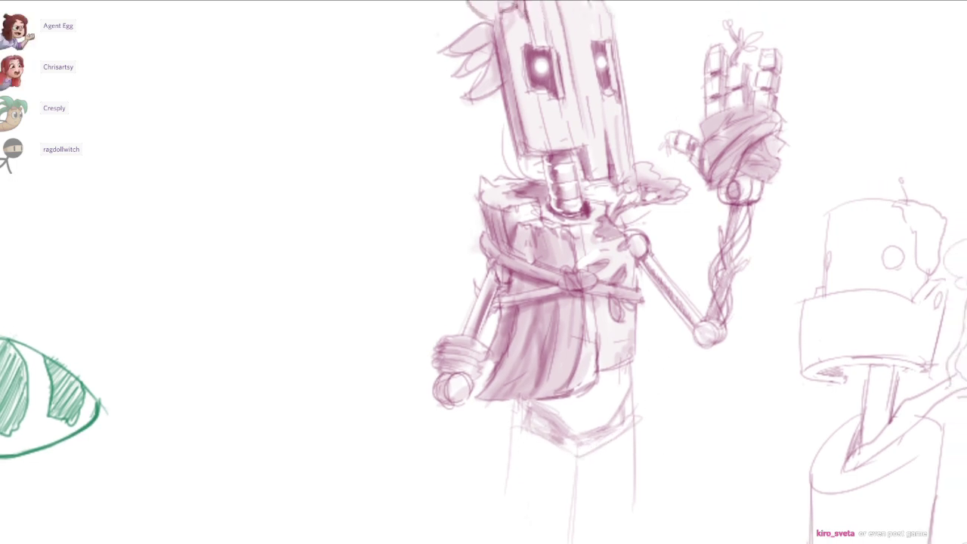
Draw the upper leg block under the raised arm, with a vertical outer edge, a slanted notched top and an inner side edge.
mouse_move(648, 418)
mouse_down()
mouse_move(621, 449)
mouse_move(654, 463)
mouse_move(650, 538)
mouse_up()
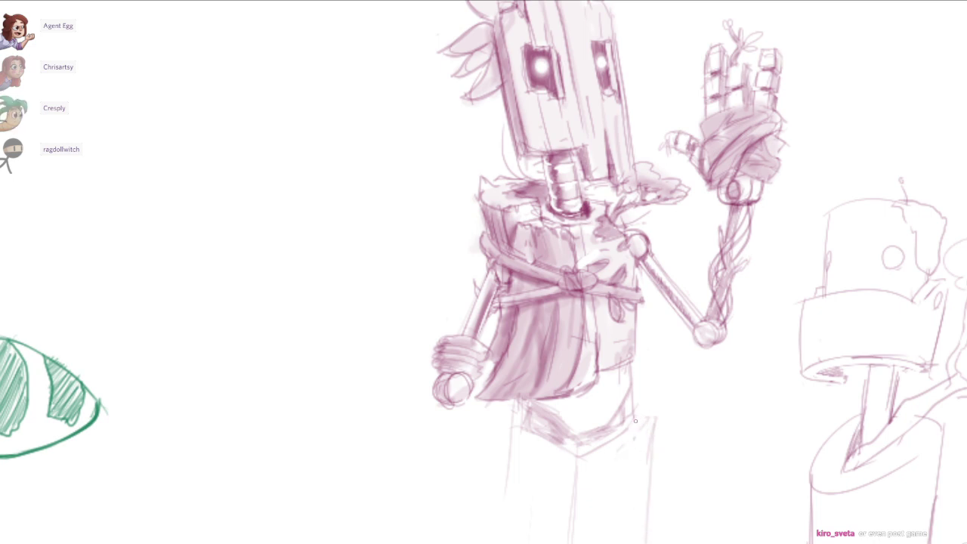
scroll(636, 420, up, 3)
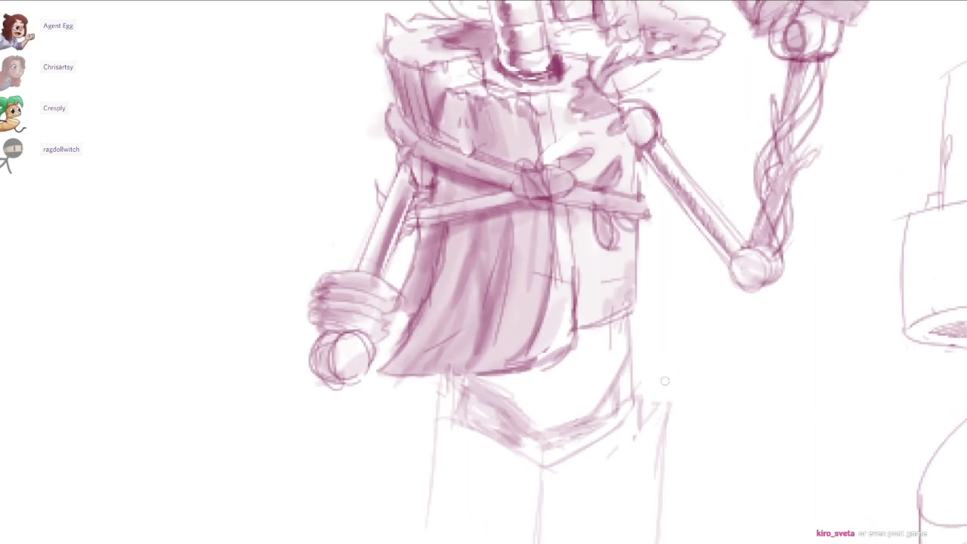
mouse_move(660, 399)
mouse_down()
mouse_move(647, 423)
mouse_move(661, 455)
mouse_move(647, 398)
mouse_move(668, 395)
mouse_move(664, 448)
mouse_move(662, 362)
mouse_up()
key(ctrl+z)
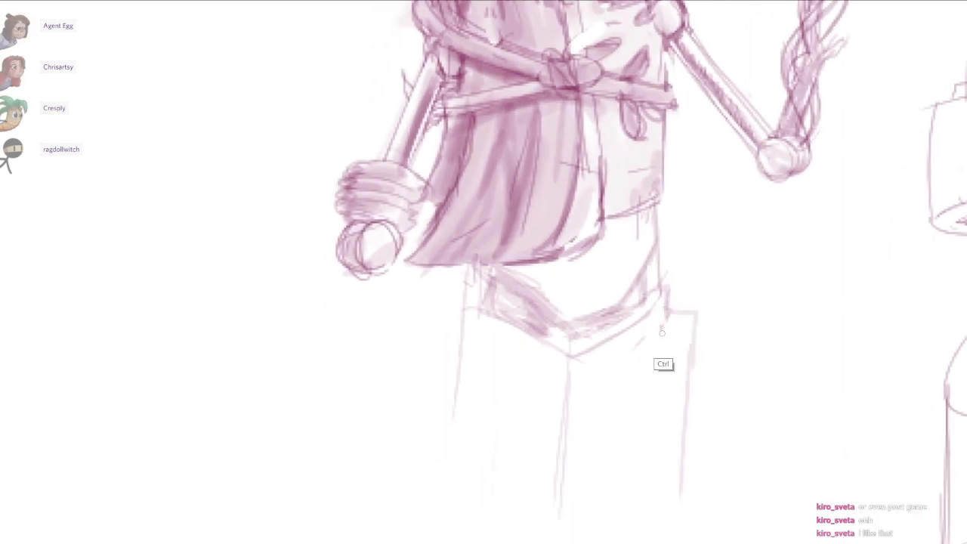
drag(669, 320, 635, 346)
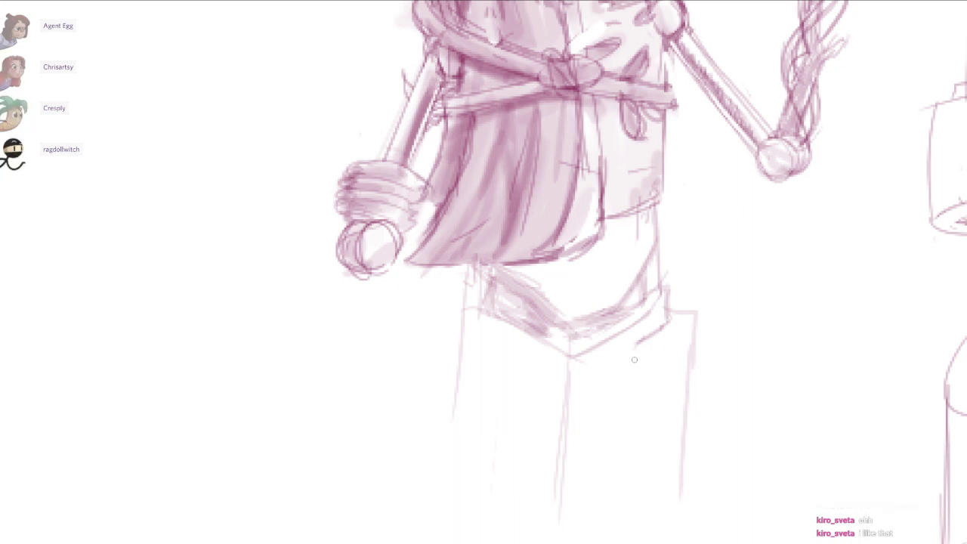
mouse_move(696, 316)
mouse_down()
mouse_move(667, 344)
mouse_move(652, 438)
mouse_up()
drag(664, 355, 643, 474)
Draw the upper leg block under the lowered arm, with a curved top rim and long vertical edges on both sides.
drag(464, 336, 494, 373)
key(ctrl+z)
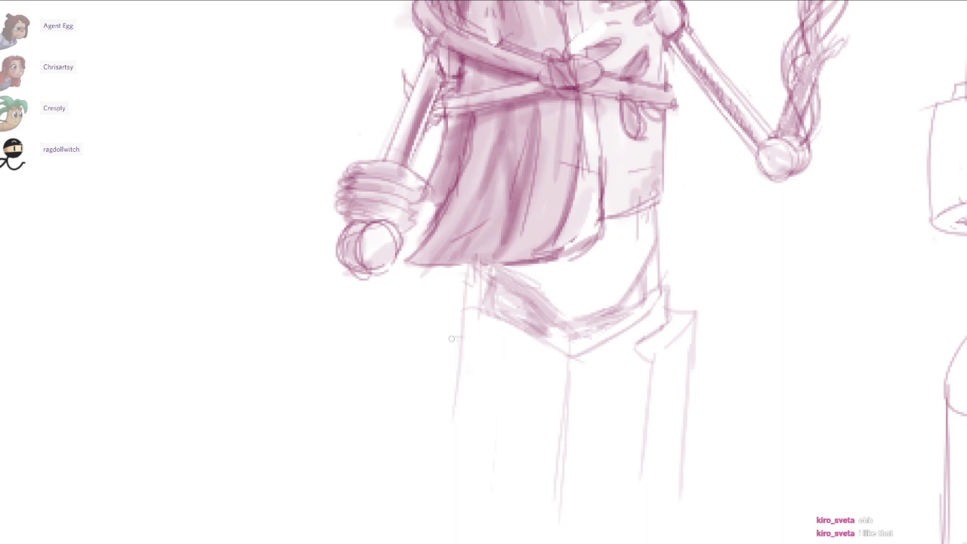
drag(462, 337, 517, 373)
mouse_move(461, 347)
mouse_down()
mouse_move(526, 363)
mouse_move(521, 446)
mouse_up()
key(ctrl+z)
mouse_move(445, 345)
mouse_down()
mouse_move(442, 490)
mouse_move(432, 457)
mouse_up()
drag(530, 372, 522, 489)
drag(535, 418, 455, 535)
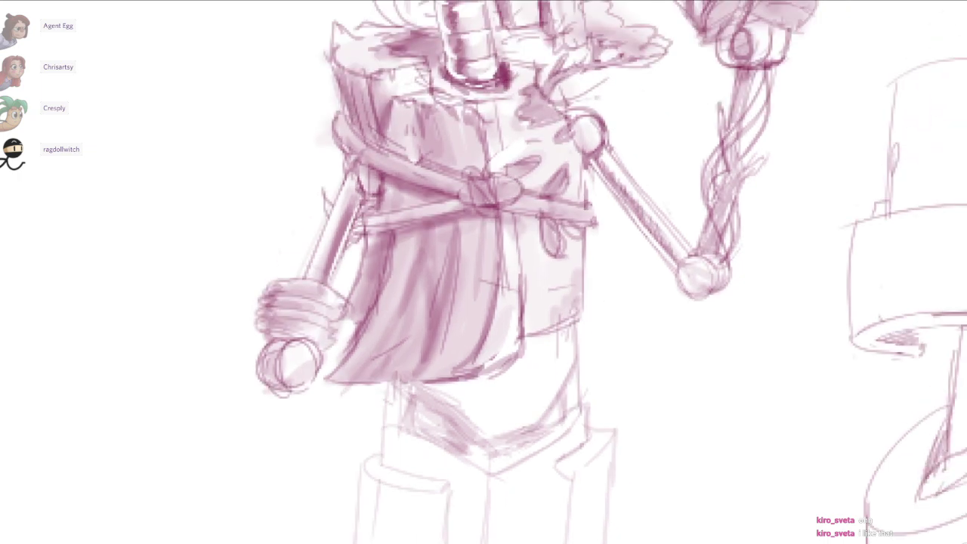
Fill the pelvis between the torso's lower edge and the V-shaped band with light shading, using a larger brush.
scroll(579, 444, down, 2)
scroll(572, 479, up, 1)
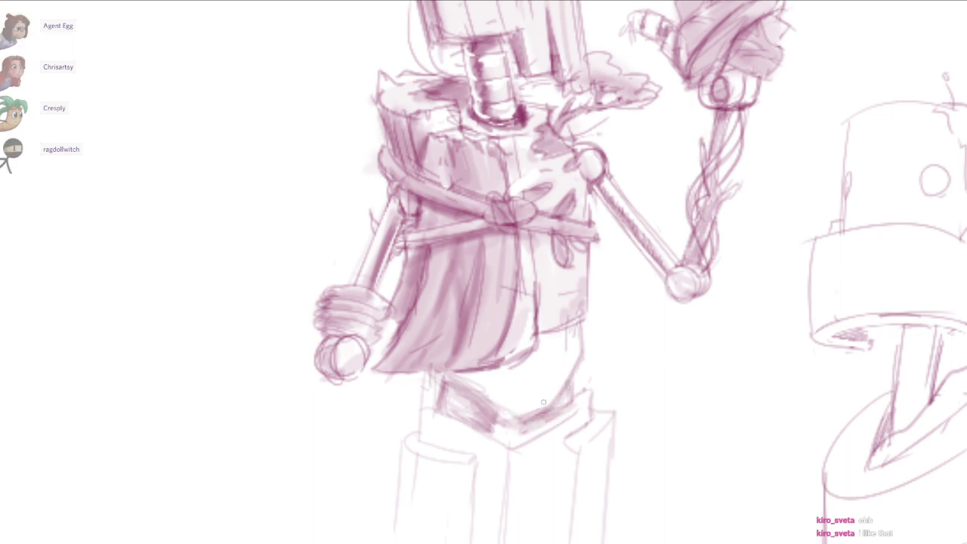
scroll(620, 355, down, 2)
scroll(606, 334, up, 1)
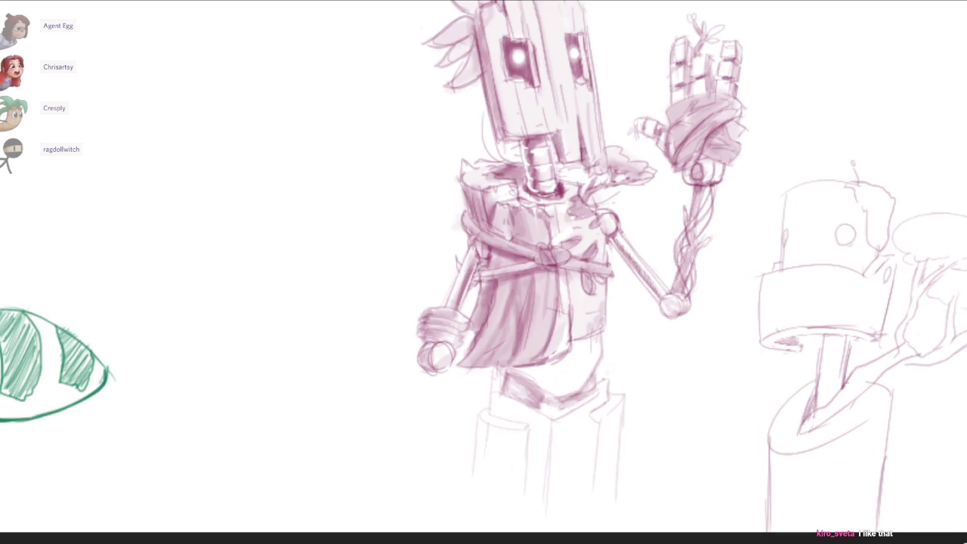
key(bracketright)
key(bracketright)
key(bracketright)
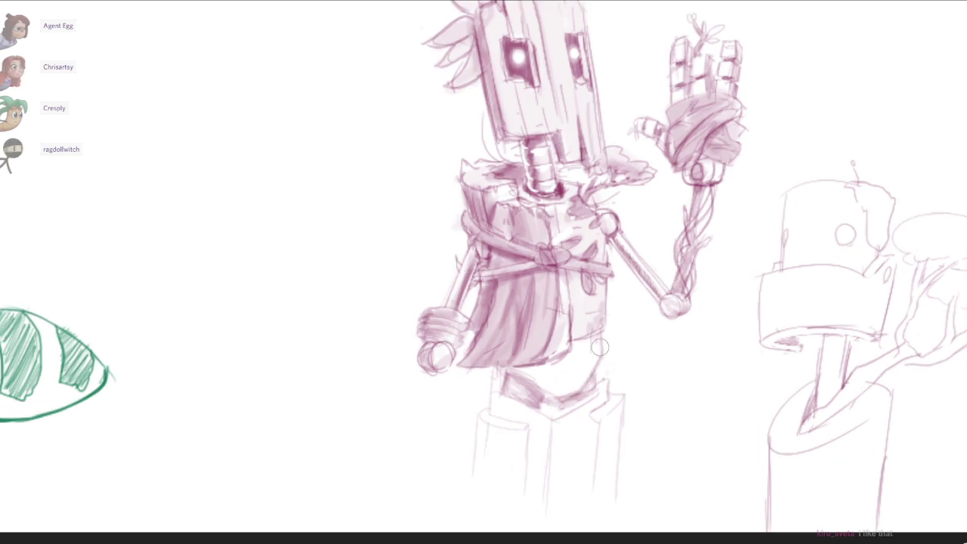
mouse_move(518, 374)
mouse_down()
mouse_move(585, 352)
mouse_move(568, 389)
mouse_up()
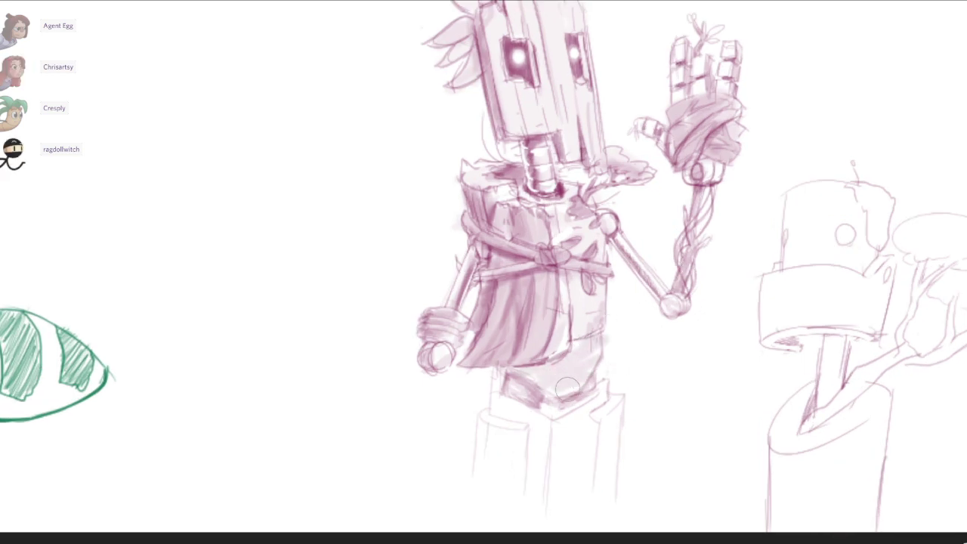
drag(592, 334, 578, 337)
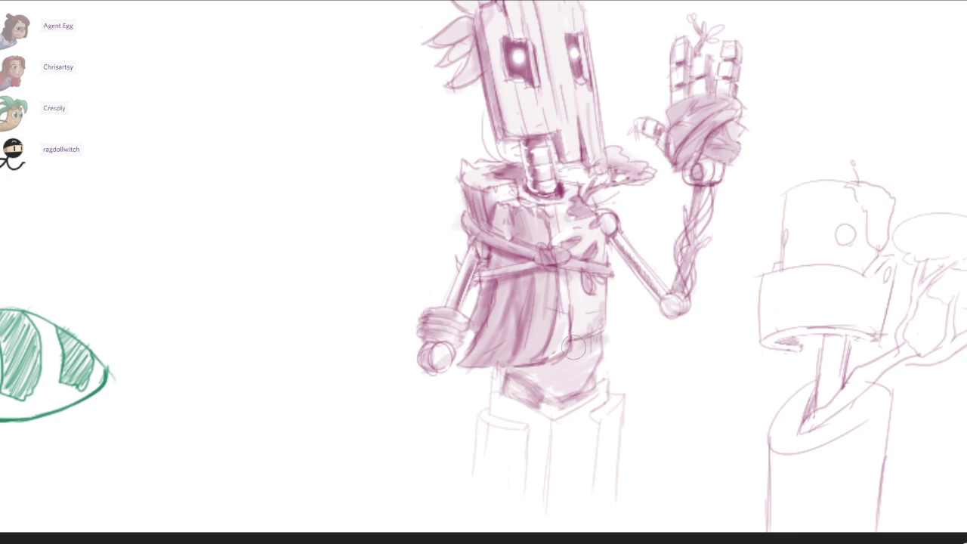
drag(574, 287, 554, 302)
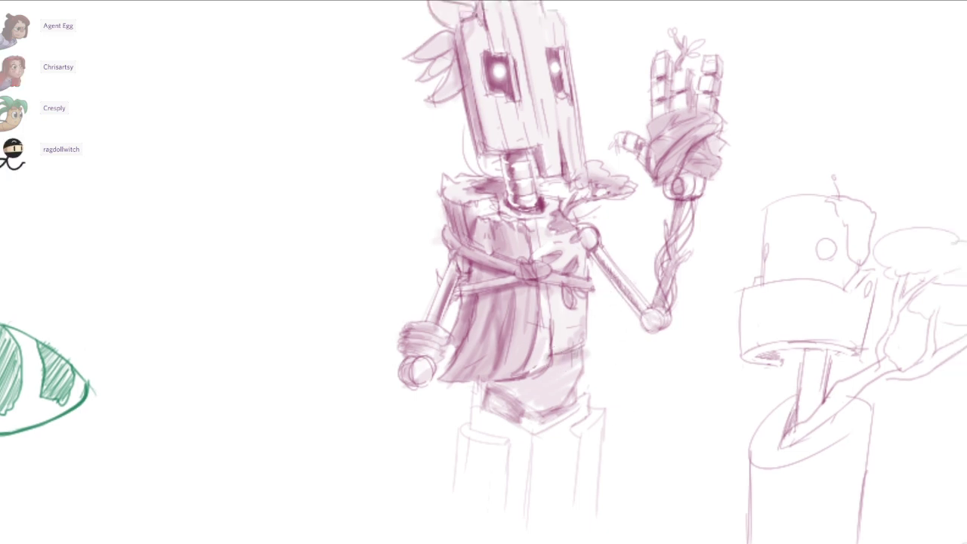
Outline a bumpy foliage cluster on the hip under the raised arm and clear the shading and lines inside it.
scroll(535, 423, up, 2)
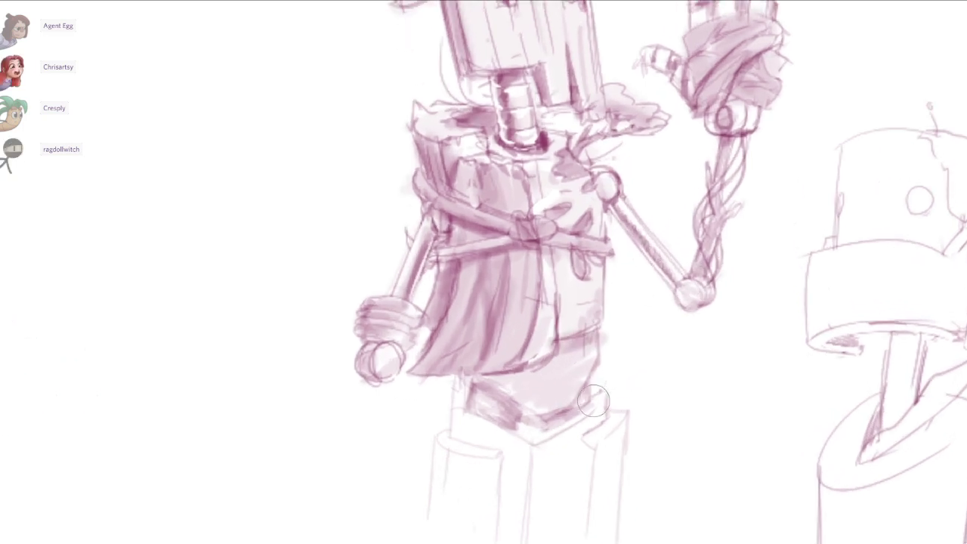
drag(590, 393, 606, 400)
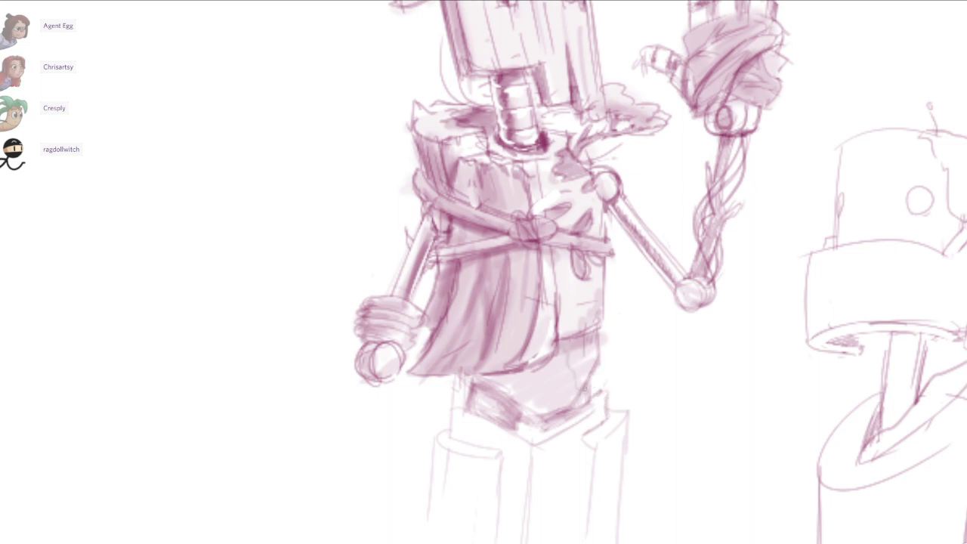
mouse_move(585, 389)
mouse_down()
mouse_move(626, 412)
mouse_move(614, 418)
mouse_up()
mouse_move(595, 327)
mouse_down()
mouse_move(615, 322)
mouse_move(632, 408)
mouse_up()
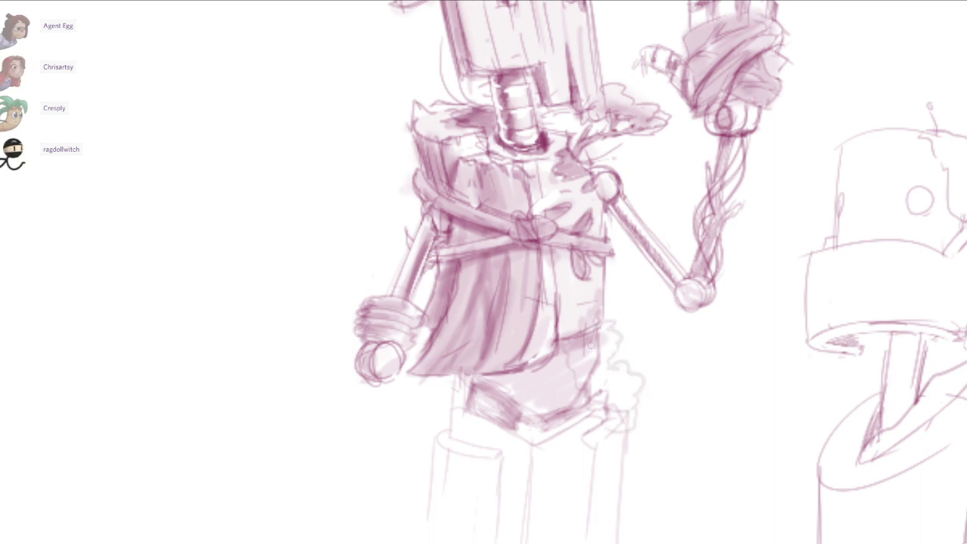
mouse_move(591, 340)
mouse_down()
mouse_move(597, 373)
mouse_move(595, 361)
mouse_move(575, 378)
mouse_move(602, 384)
mouse_move(598, 398)
mouse_move(623, 420)
mouse_up()
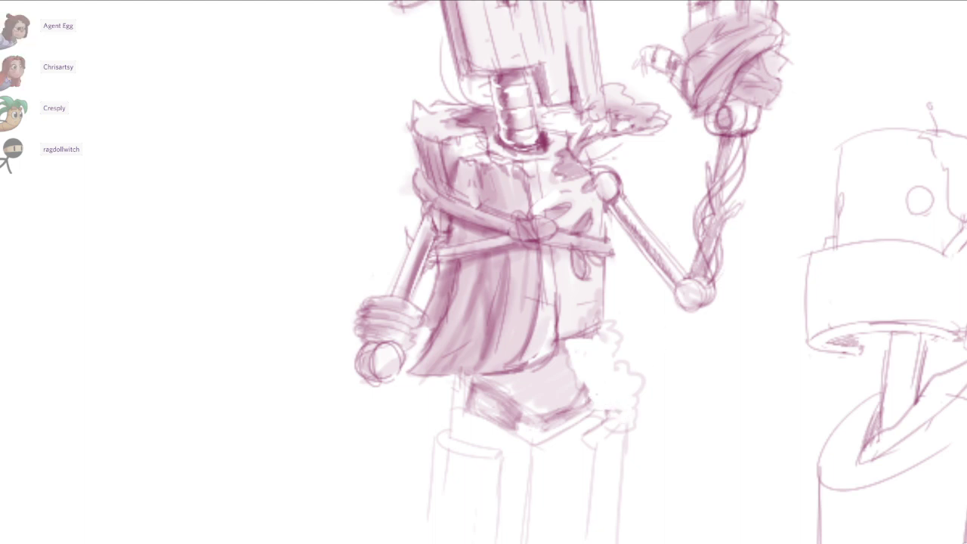
Outline a hanging foliage clump on the hip under the lowered arm and clear the leg lines inside it.
scroll(660, 340, down, 3)
scroll(597, 370, up, 2)
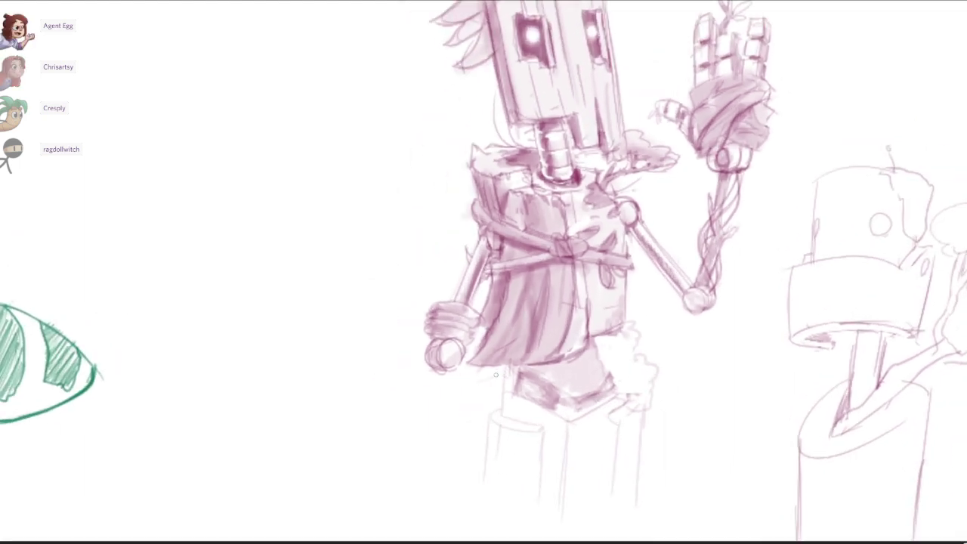
mouse_move(495, 374)
mouse_down()
mouse_move(476, 412)
mouse_move(485, 484)
mouse_up()
mouse_move(505, 392)
mouse_down()
mouse_move(517, 462)
mouse_move(491, 490)
mouse_up()
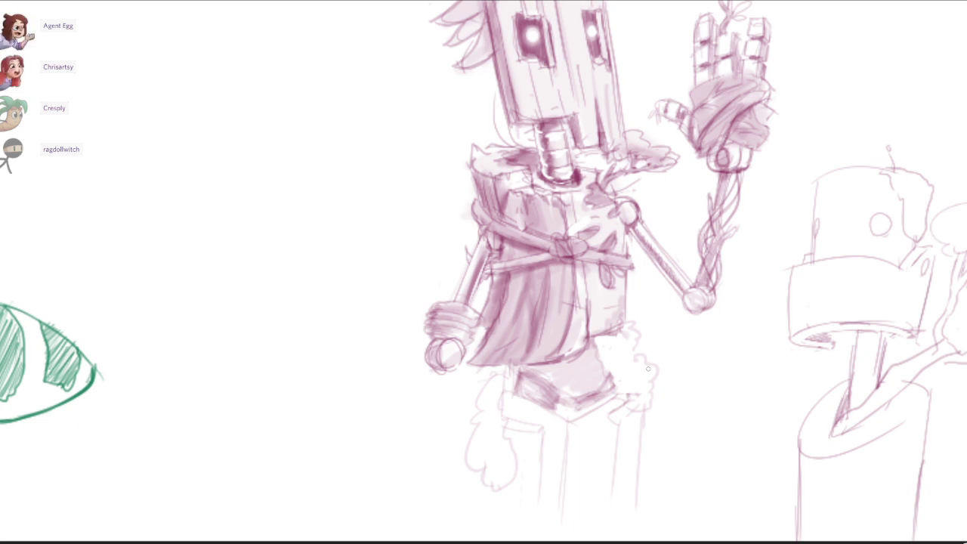
Add scalloped leaf contours inside the foliage clumps on both hips.
scroll(602, 329, up, 2)
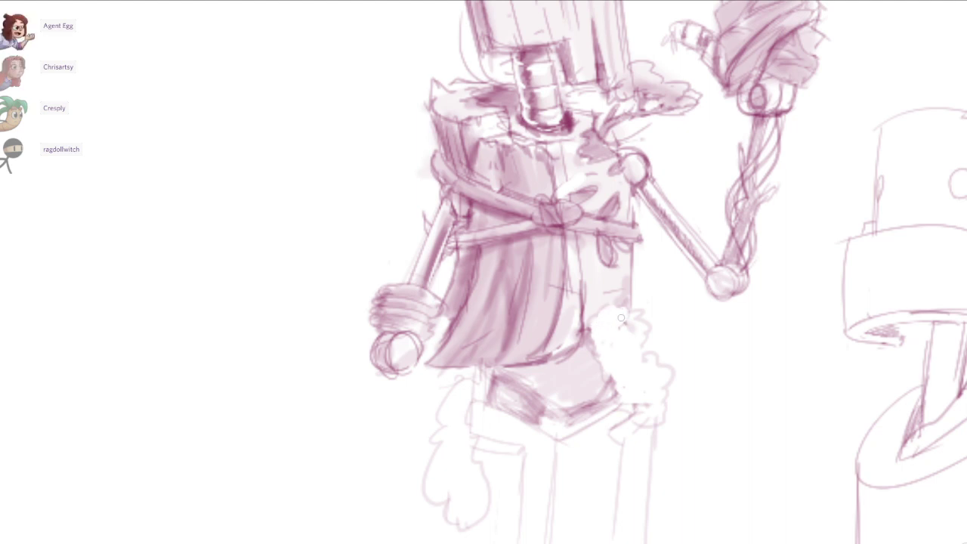
mouse_move(598, 347)
mouse_down()
mouse_move(594, 371)
mouse_move(609, 373)
mouse_up()
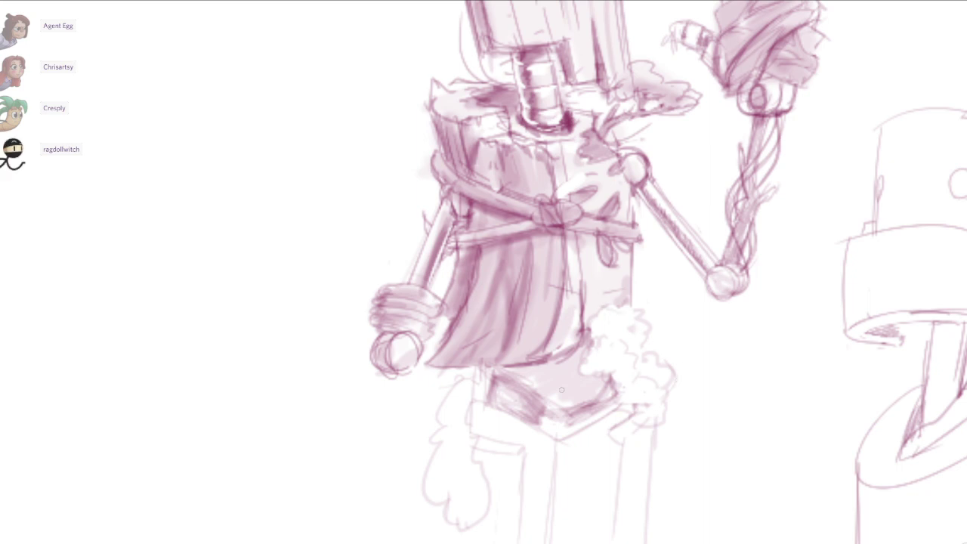
mouse_move(472, 477)
mouse_down()
mouse_move(479, 502)
mouse_move(445, 495)
mouse_up()
drag(458, 447, 457, 492)
mouse_move(682, 428)
mouse_down()
mouse_move(674, 371)
mouse_move(627, 439)
mouse_up()
Redraw the centre line between the legs with darker strokes running down from the hip point, undoing the unwanted attempts.
scroll(674, 370, down, 1)
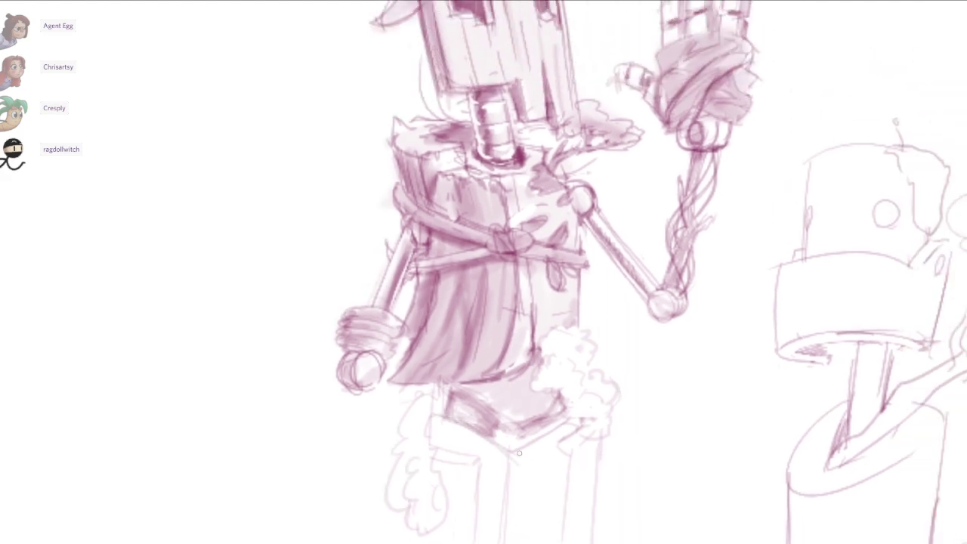
mouse_move(510, 457)
mouse_down()
mouse_move(499, 543)
mouse_move(514, 476)
mouse_move(512, 543)
mouse_up()
mouse_move(507, 481)
mouse_down()
mouse_move(514, 413)
mouse_move(517, 519)
mouse_up()
key(ctrl+z)
key(ctrl+z)
drag(523, 389, 511, 501)
key(ctrl+z)
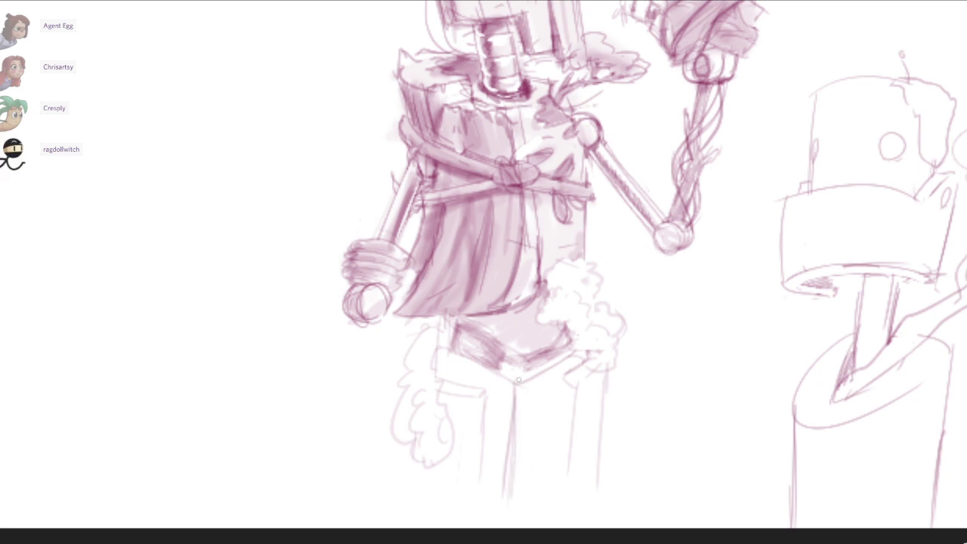
key(ctrl+z)
mouse_move(518, 383)
mouse_down()
mouse_move(510, 512)
mouse_move(514, 486)
mouse_up()
key(ctrl+z)
key(ctrl+z)
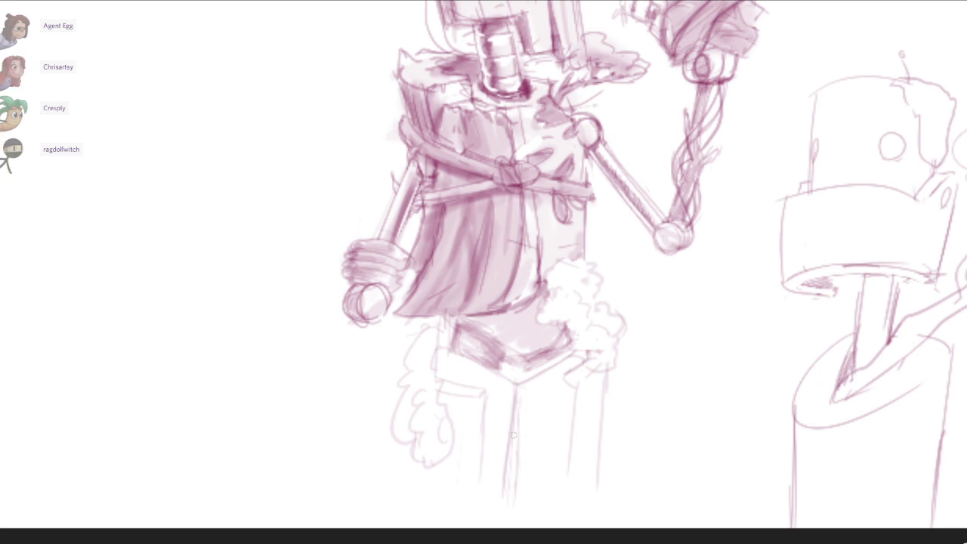
drag(520, 415, 518, 462)
Draw a diagonal panel edge across the pelvis and darken both arms of the V-shaped band with hatching.
scroll(553, 366, up, 1)
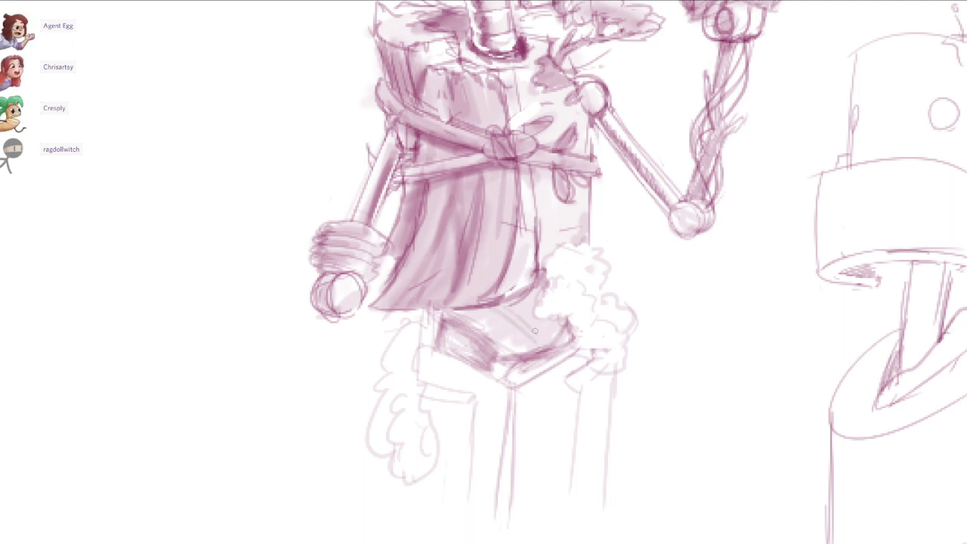
mouse_move(493, 309)
mouse_down()
mouse_move(519, 363)
mouse_move(556, 312)
mouse_move(529, 341)
mouse_move(560, 343)
mouse_move(565, 328)
mouse_move(539, 342)
mouse_move(542, 334)
mouse_move(541, 346)
mouse_up()
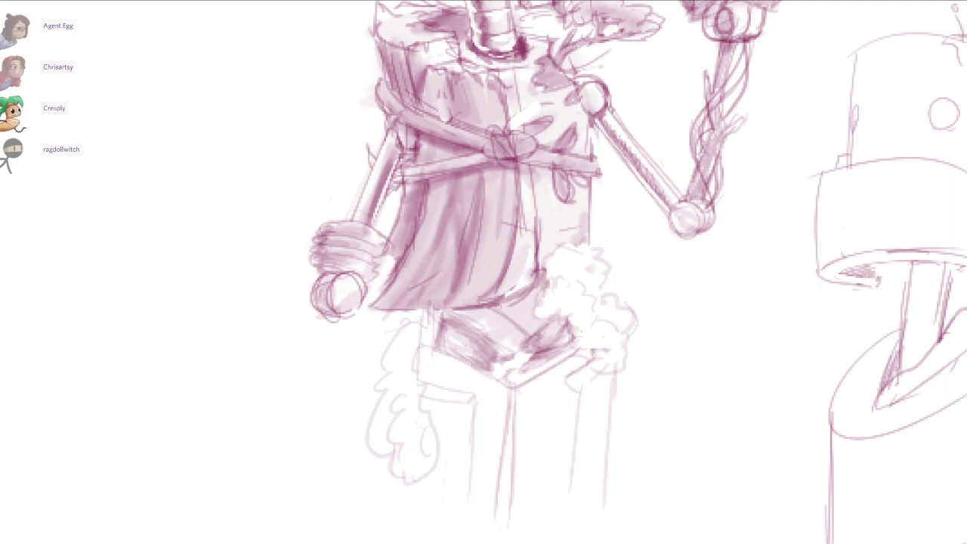
mouse_move(449, 310)
mouse_down()
mouse_move(502, 320)
mouse_move(485, 337)
mouse_move(514, 349)
mouse_up()
drag(460, 323, 509, 352)
drag(449, 319, 514, 358)
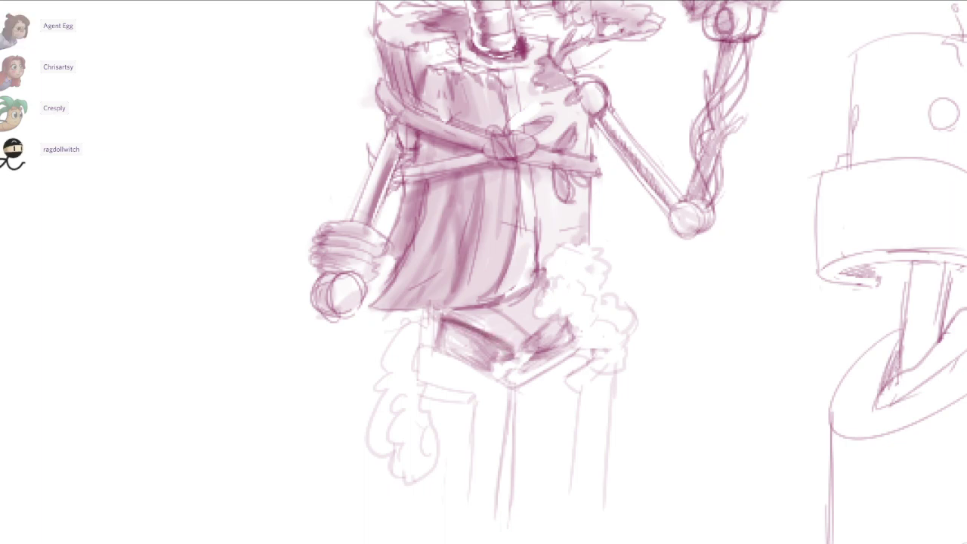
Deepen the pelvis shading beside the foliage and add small shading and contour strokes to the foliage under the raised arm.
scroll(569, 326, down, 4)
scroll(547, 290, up, 5)
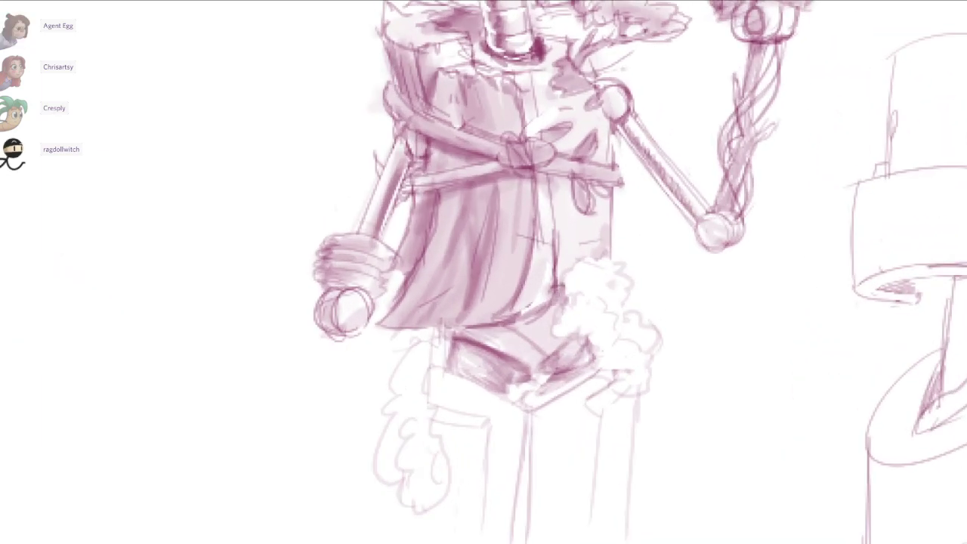
drag(517, 318, 556, 355)
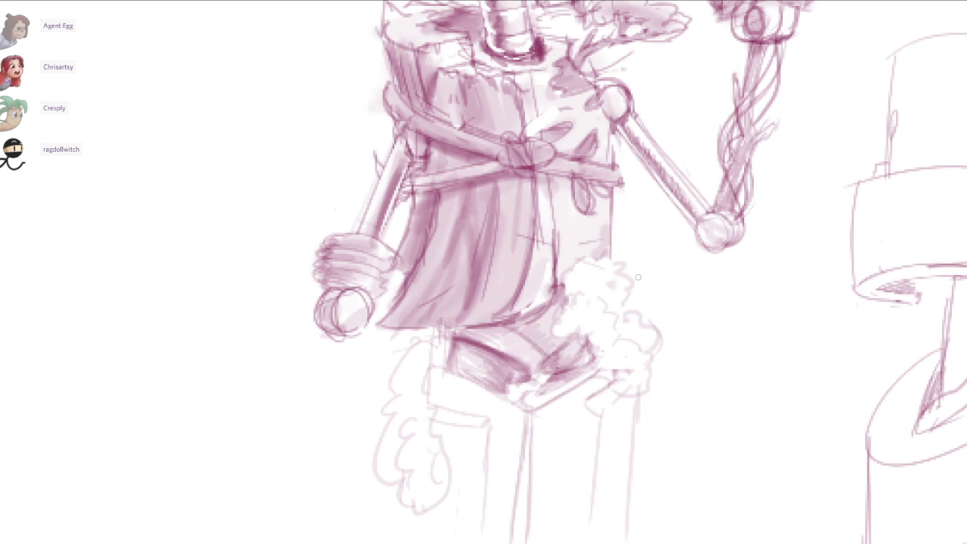
mouse_move(560, 322)
mouse_down()
mouse_move(583, 328)
mouse_move(597, 361)
mouse_move(581, 339)
mouse_move(560, 334)
mouse_move(611, 363)
mouse_up()
drag(572, 271, 584, 287)
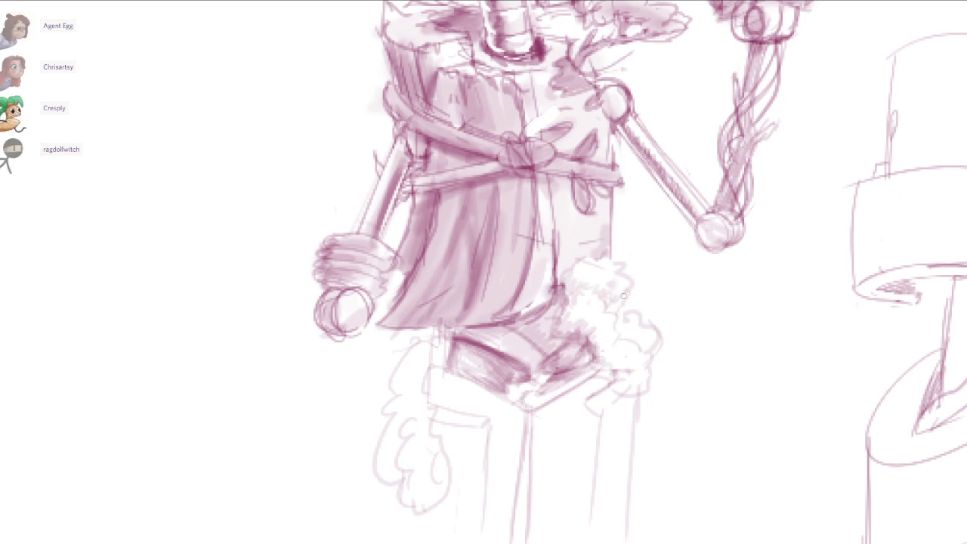
drag(619, 327, 627, 337)
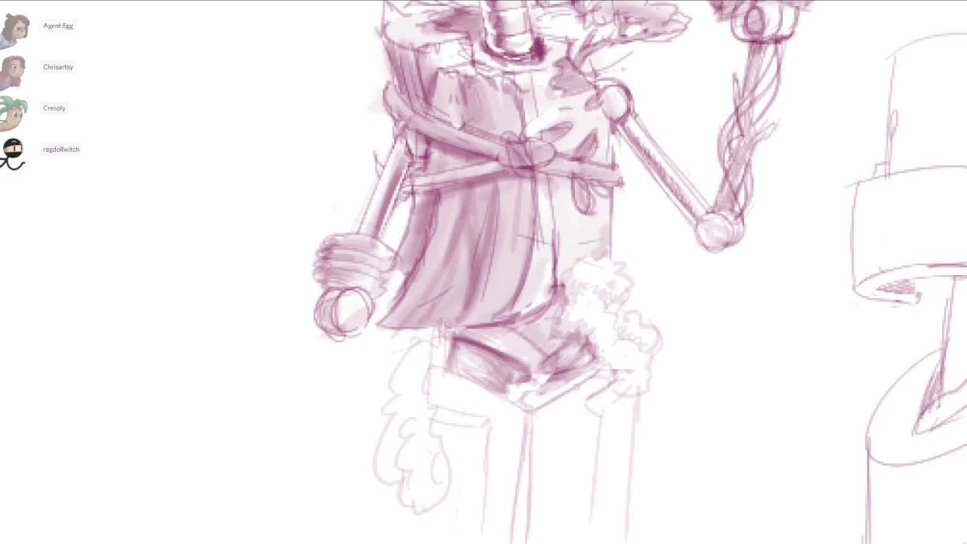
drag(531, 381, 587, 353)
drag(659, 335, 594, 440)
Draw a hanging leafy clump over the upper leg below the foliage on the raised-arm side.
scroll(595, 310, down, 3)
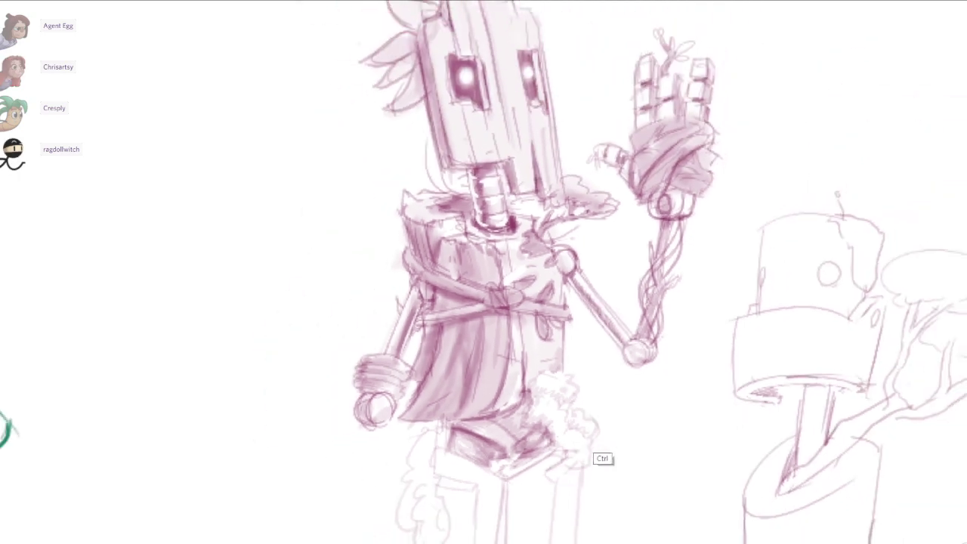
scroll(596, 310, up, 3)
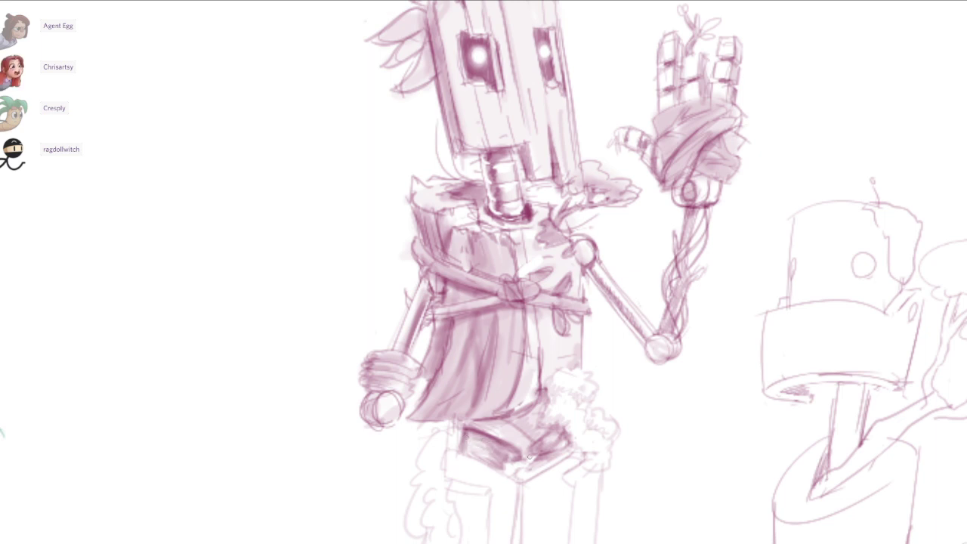
mouse_move(521, 472)
mouse_down()
mouse_move(524, 354)
mouse_move(505, 425)
mouse_up()
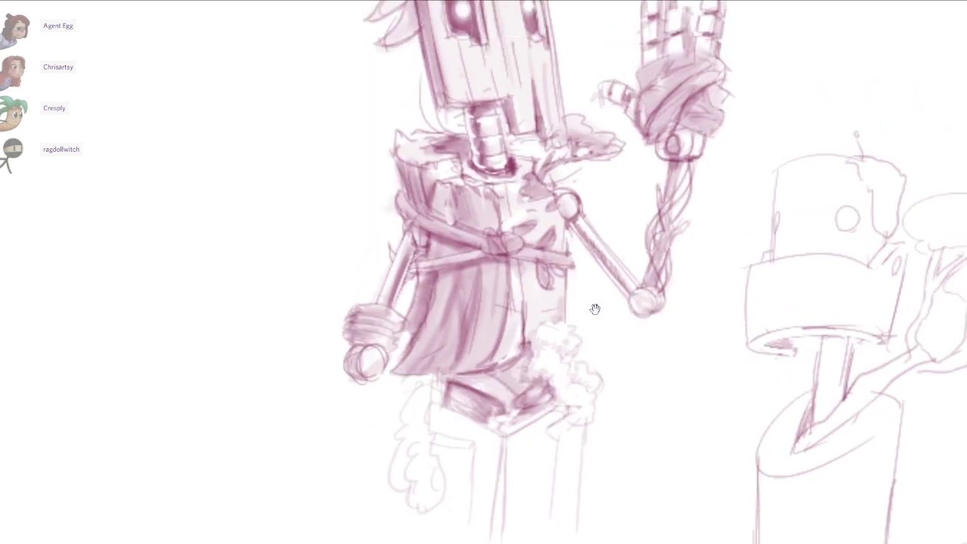
mouse_move(545, 388)
mouse_down()
mouse_move(535, 405)
mouse_move(550, 504)
mouse_move(593, 458)
mouse_move(588, 418)
mouse_up()
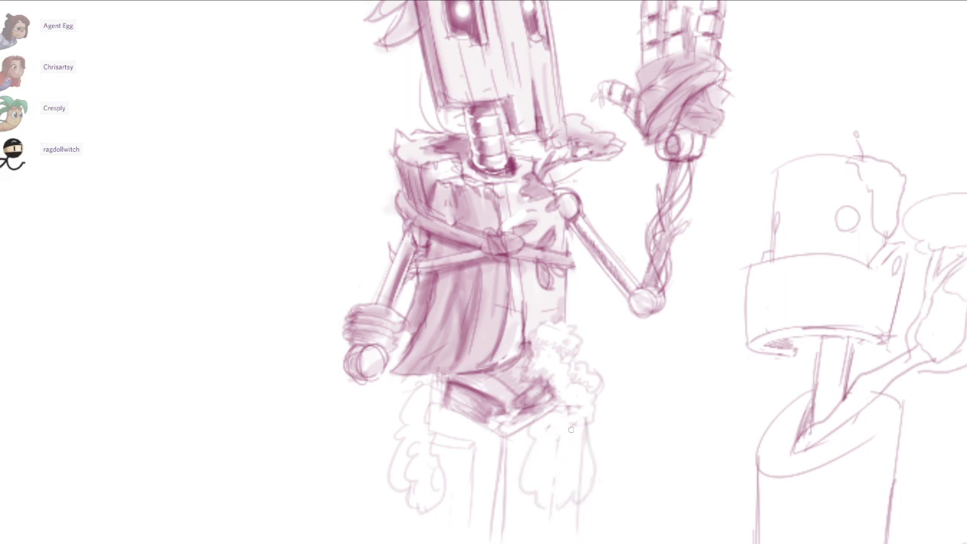
scroll(571, 430, down, 3)
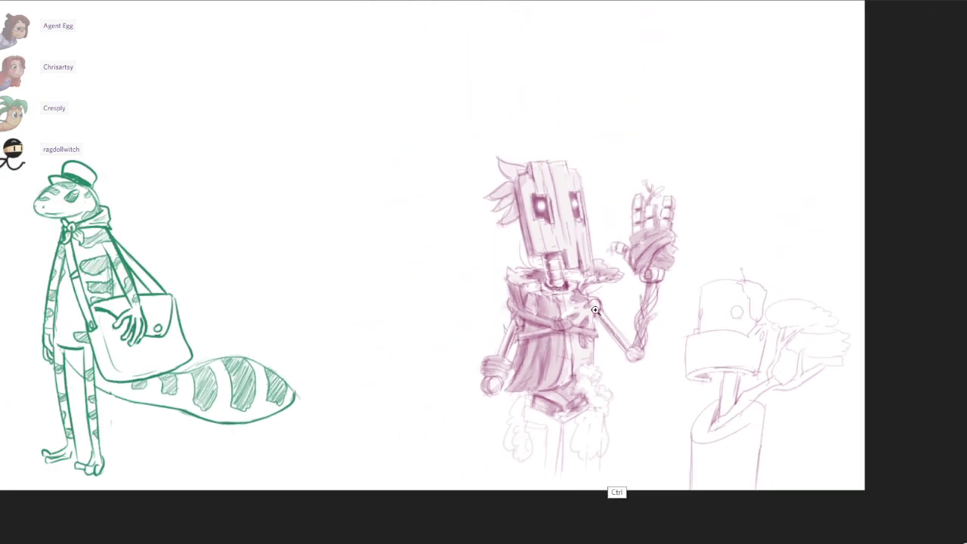
ctrl+click(491, 387)
mouse_move(486, 400)
mouse_down()
mouse_move(475, 476)
mouse_move(489, 476)
mouse_up()
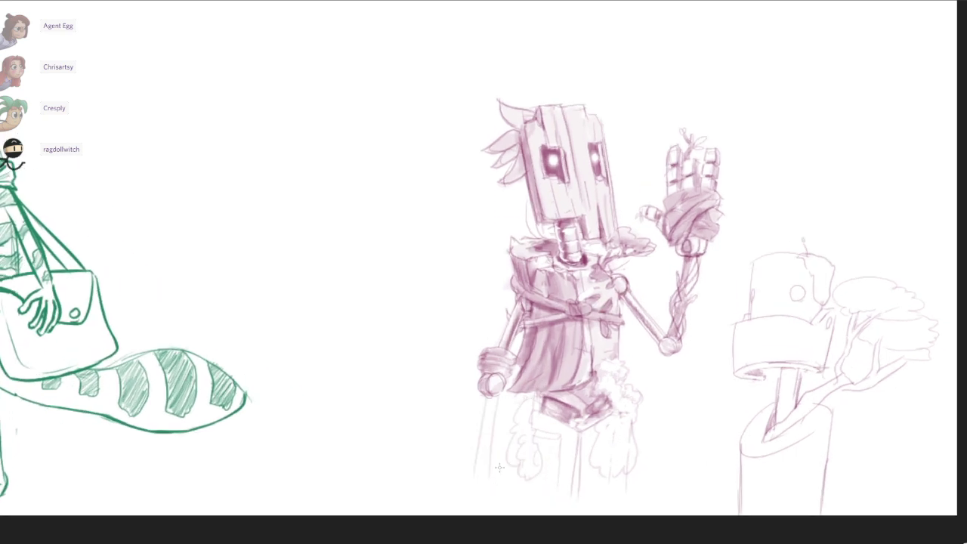
scroll(499, 468, up, 4)
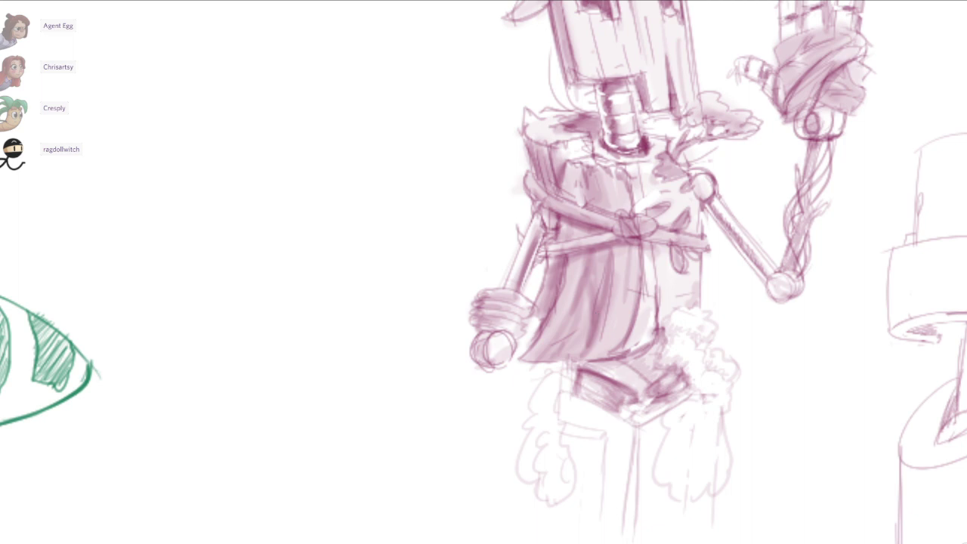
drag(482, 366, 452, 491)
key(ctrl+z)
mouse_move(479, 368)
mouse_down()
mouse_move(474, 504)
mouse_move(506, 532)
mouse_up()
key(ctrl+z)
key(ctrl+z)
key(ctrl+z)
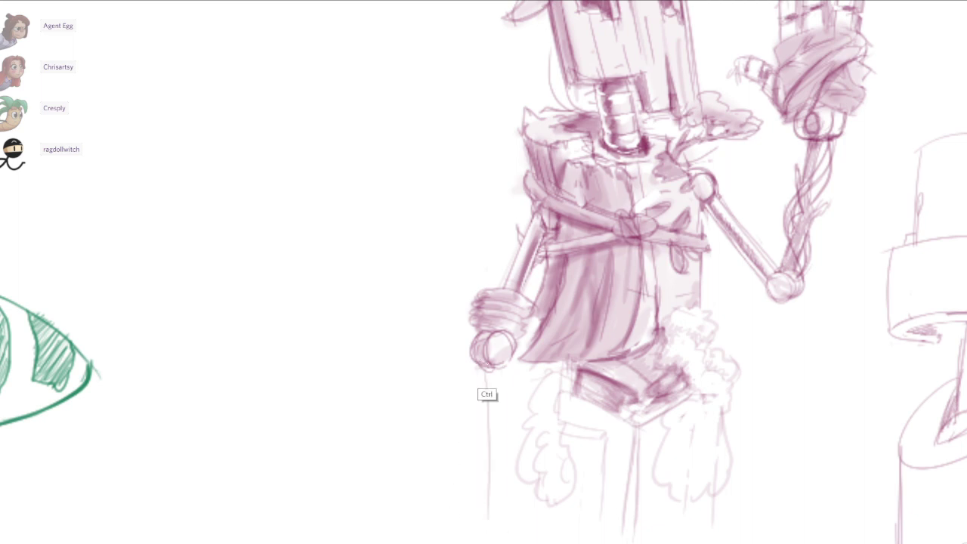
Draw the lowered forearm as two long, nearly vertical lines running down from the elbow ball joint, undoing the stray strokes.
drag(479, 375, 477, 496)
drag(494, 367, 492, 532)
drag(496, 409, 494, 496)
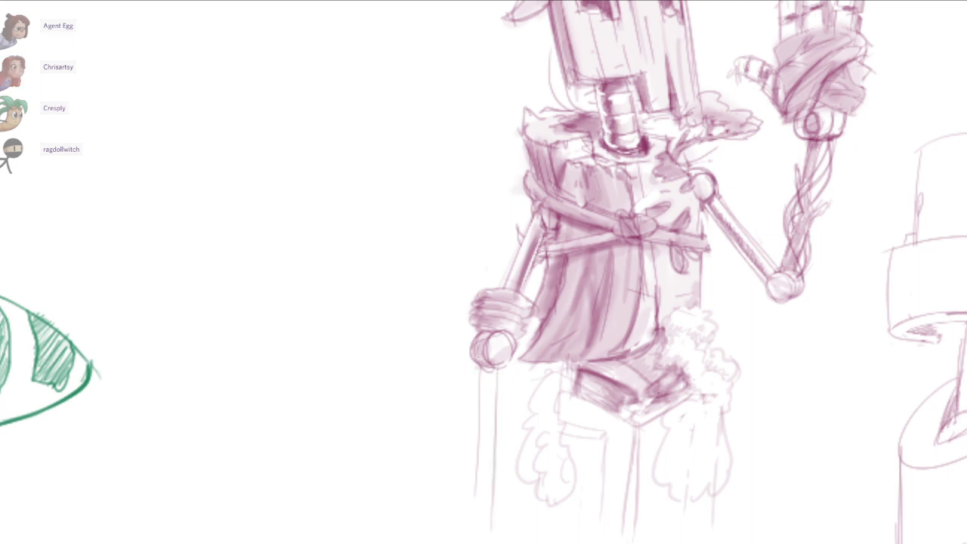
drag(481, 369, 477, 478)
drag(478, 380, 474, 521)
key(ctrl+z)
key(ctrl+z)
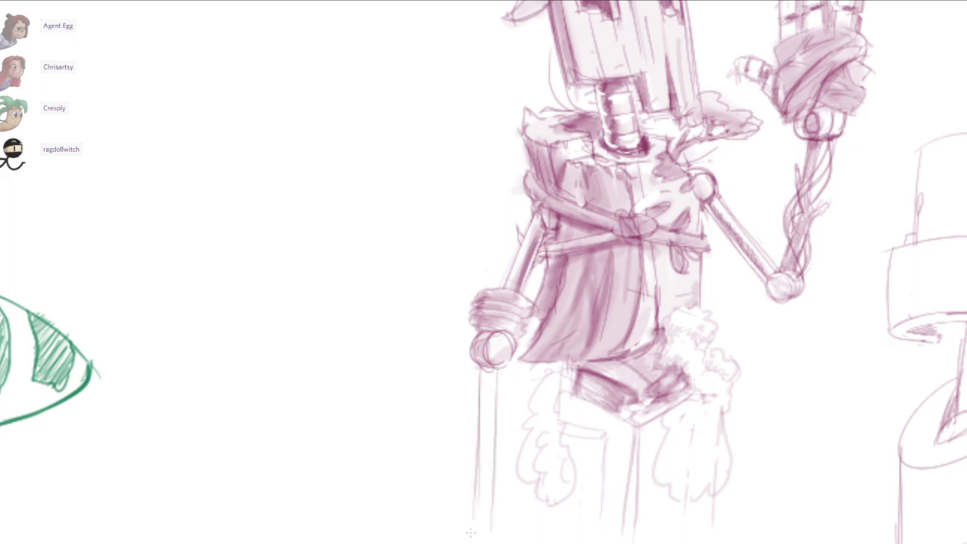
drag(484, 380, 481, 526)
mouse_move(480, 477)
mouse_down()
mouse_move(481, 453)
mouse_move(412, 505)
mouse_move(398, 489)
mouse_move(460, 428)
mouse_up()
key(ctrl+z)
drag(437, 334, 434, 477)
key(ctrl+z)
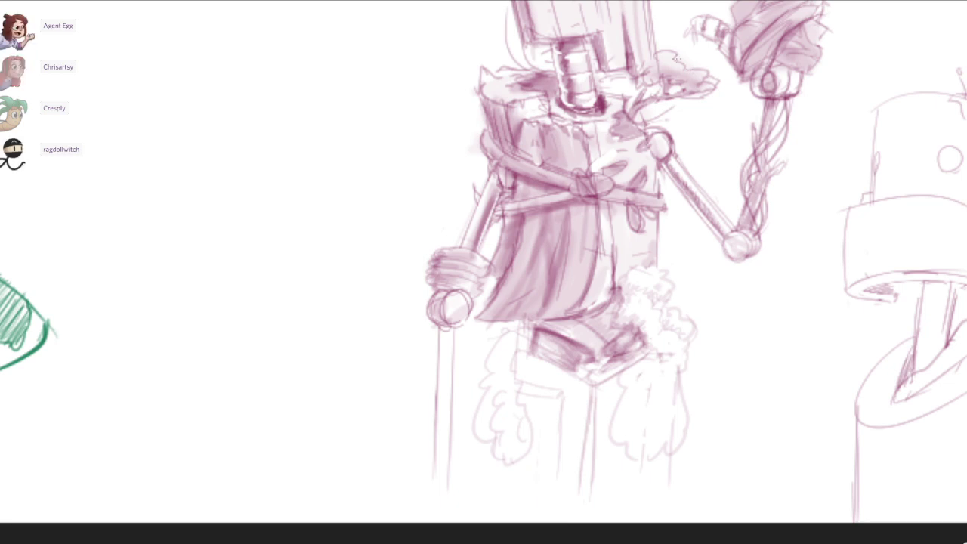
Draw the line between the legs down from the pelvis point and outline the vertical block hanging below the V-shaped band.
mouse_move(595, 387)
mouse_down()
mouse_move(526, 362)
mouse_move(510, 343)
mouse_up()
key(ctrl+z)
drag(594, 388, 580, 522)
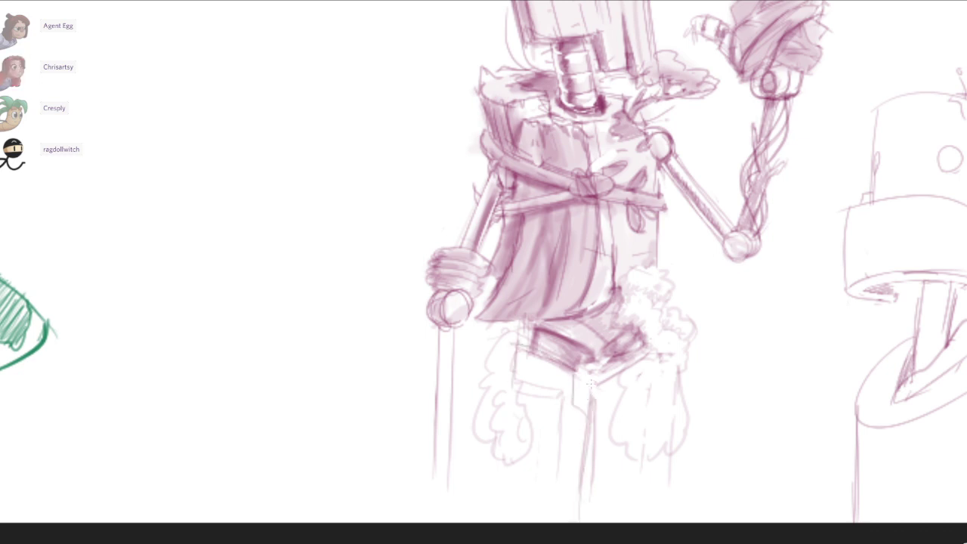
mouse_move(592, 361)
mouse_down()
mouse_move(582, 412)
mouse_move(574, 401)
mouse_move(620, 411)
mouse_up()
drag(599, 415, 619, 413)
Clean up the block between the legs, redraw and hatch its edge on the raised-arm side, and add strokes to the opposite foliage.
key(e)
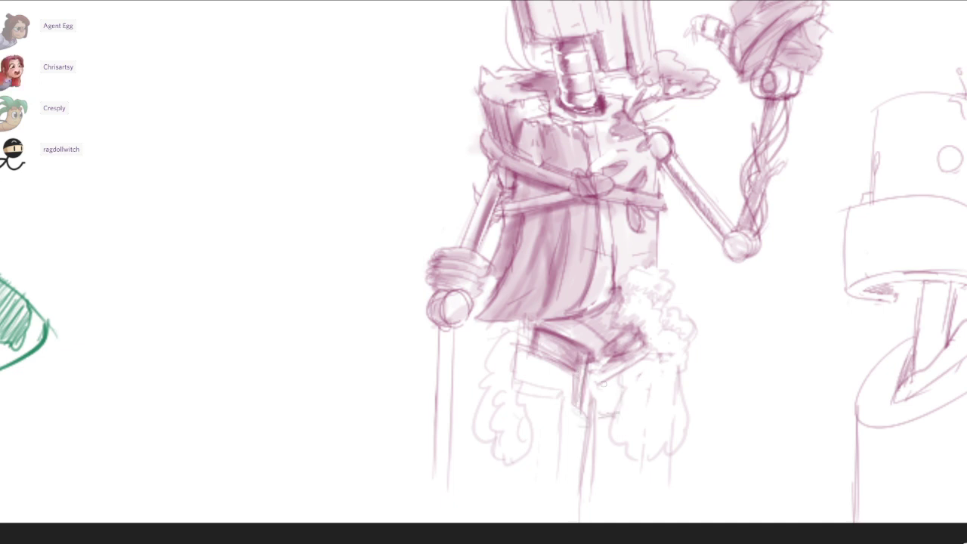
mouse_move(616, 375)
mouse_down()
mouse_move(596, 381)
mouse_move(611, 388)
mouse_move(610, 408)
mouse_up()
key(b)
drag(606, 357, 621, 410)
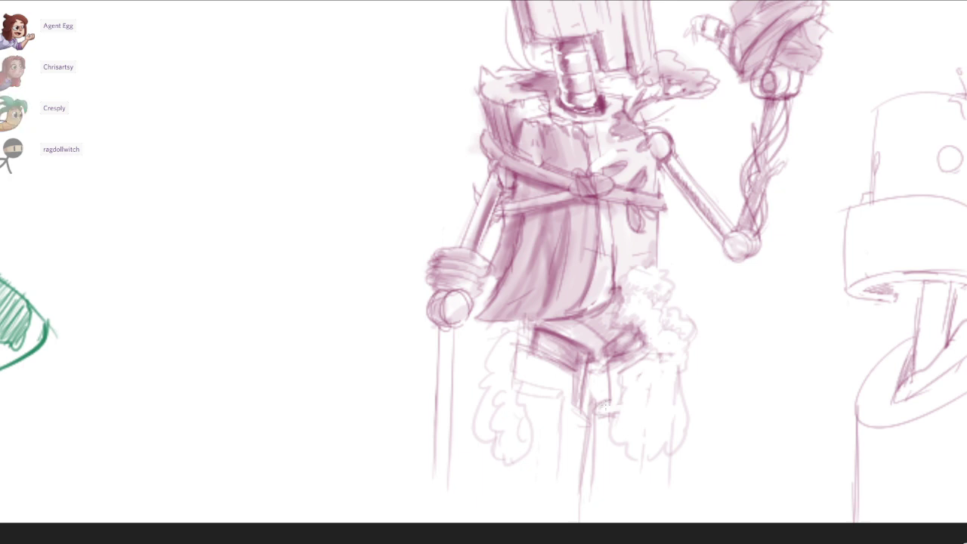
mouse_move(615, 357)
mouse_down()
mouse_move(610, 387)
mouse_move(642, 350)
mouse_up()
mouse_move(630, 367)
mouse_down()
mouse_move(611, 405)
mouse_move(618, 433)
mouse_up()
drag(516, 376, 516, 398)
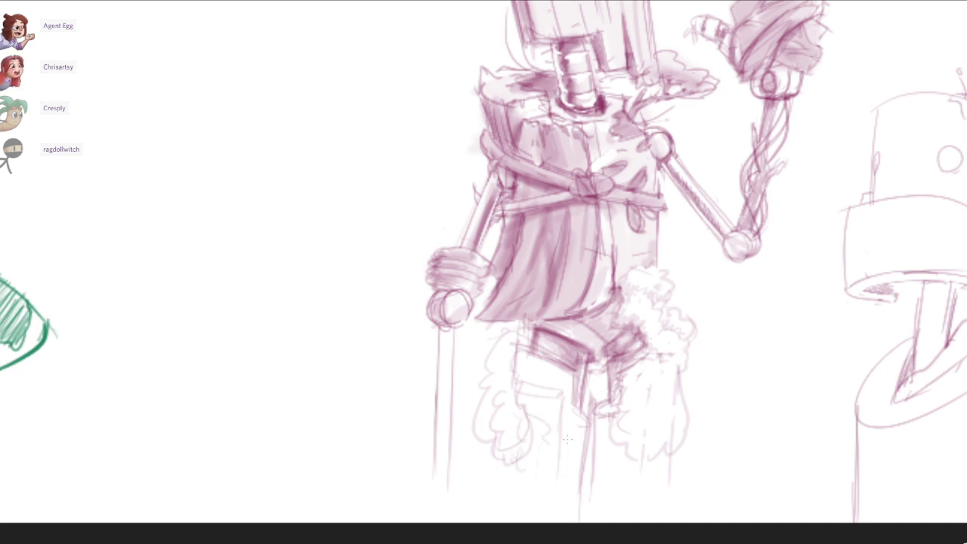
Rework the lower ends of the lowered forearm's two lines and erase the untidy strokes there.
drag(639, 197, 611, 320)
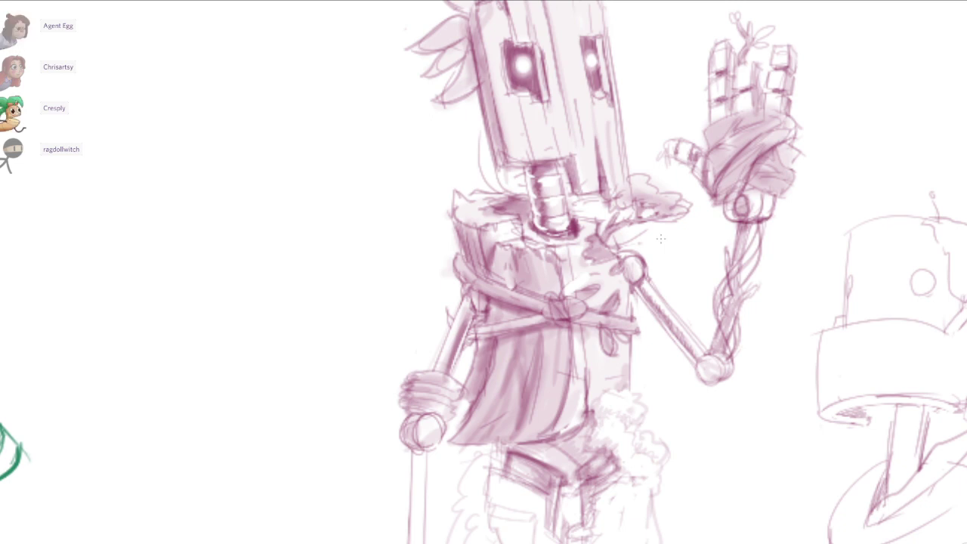
scroll(661, 239, down, 3)
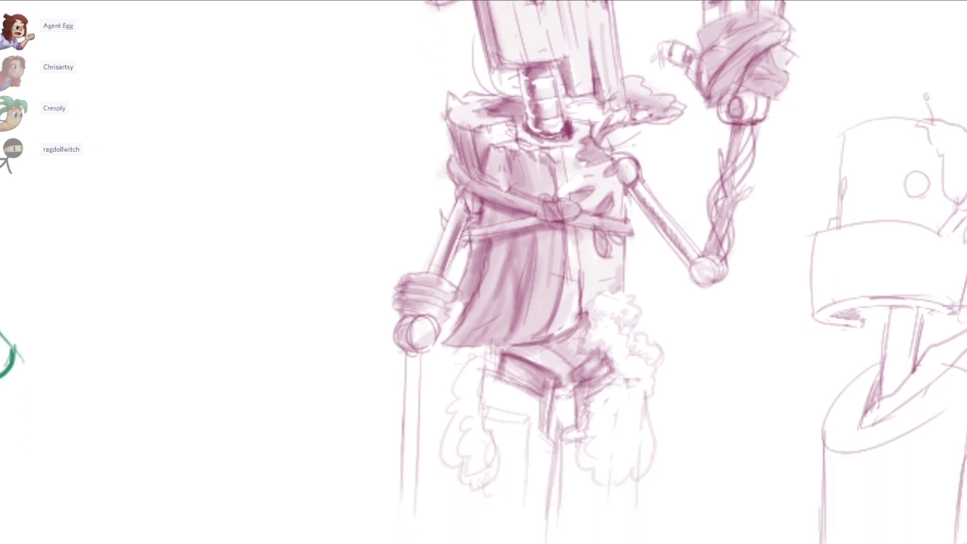
mouse_move(421, 502)
mouse_down()
mouse_move(420, 353)
mouse_move(411, 510)
mouse_up()
key(e)
drag(414, 444, 417, 513)
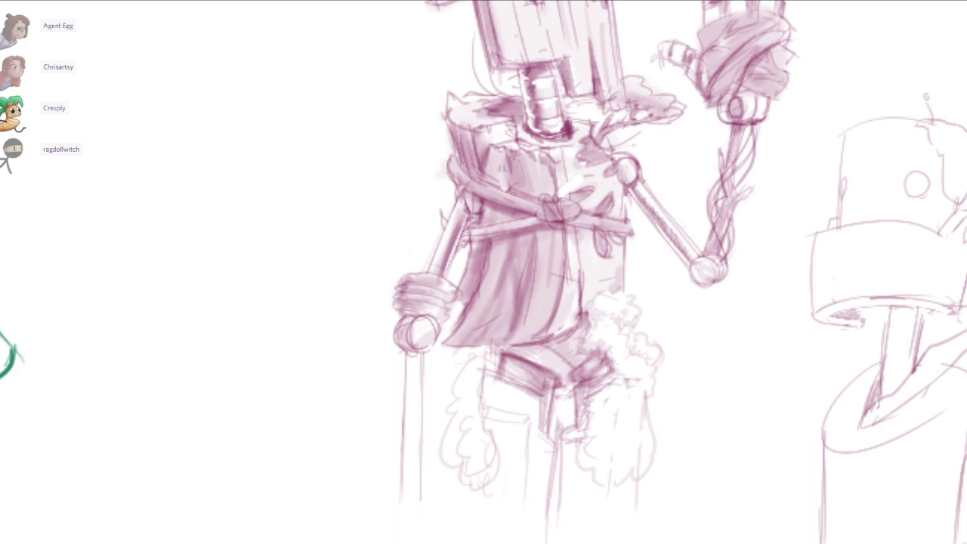
Select the lowered forearm with its elbow joint and wrap, move it slightly up towards the body, and deselect it.
mouse_move(452, 279)
mouse_down()
mouse_move(458, 299)
mouse_move(429, 521)
mouse_move(412, 236)
mouse_up()
mouse_move(450, 309)
mouse_down()
mouse_move(458, 296)
mouse_move(433, 265)
mouse_move(452, 294)
mouse_up()
key(ctrl+d)
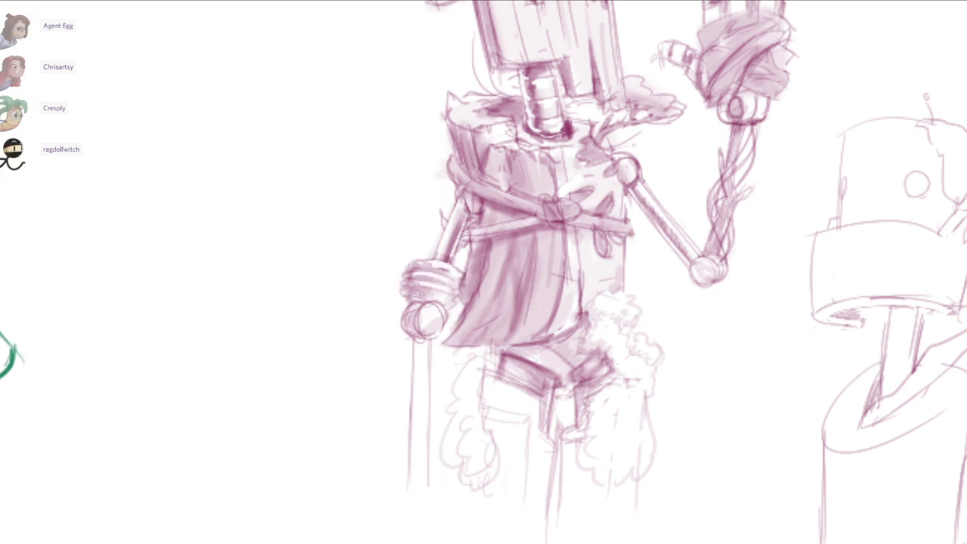
Go over the foliage at the hip and both upper legs with darker scalloped outlines and small leafy contour strokes.
drag(615, 389, 538, 391)
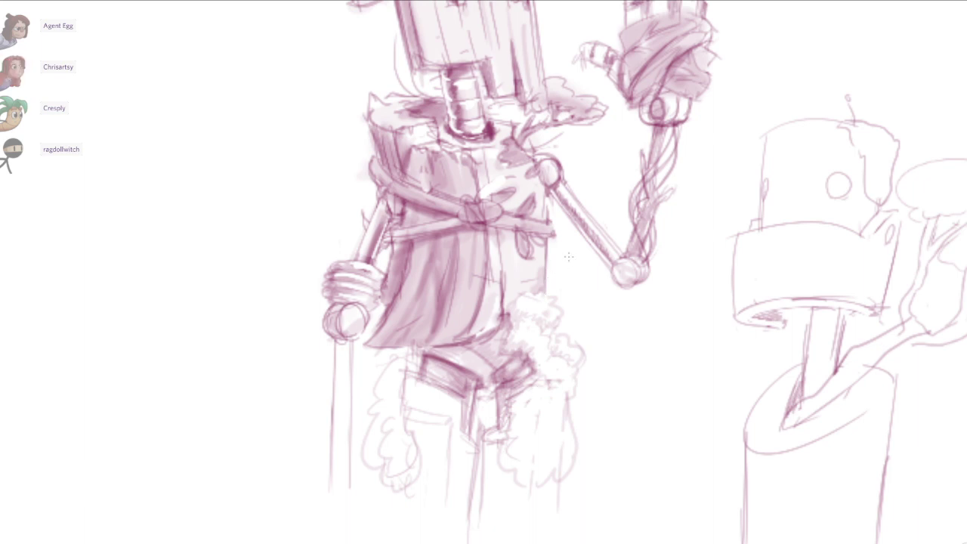
scroll(582, 335, up, 3)
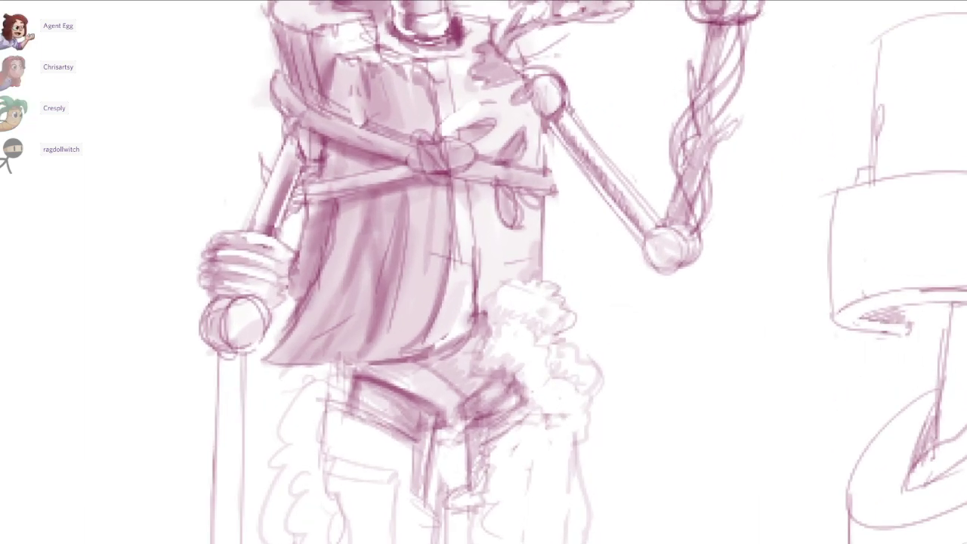
drag(560, 293, 566, 337)
scroll(597, 336, down, 3)
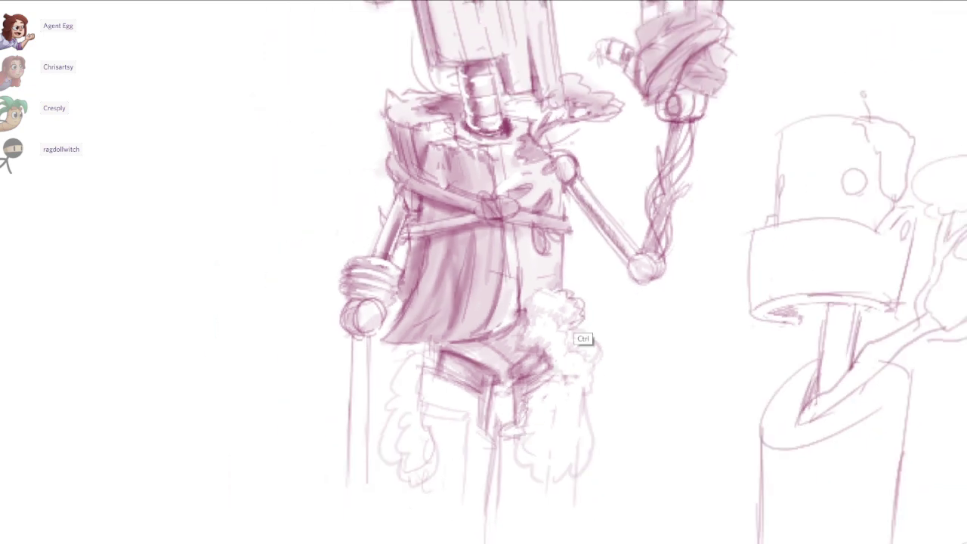
scroll(591, 309, up, 2)
mouse_move(547, 282)
mouse_down()
mouse_move(522, 306)
mouse_move(509, 346)
mouse_move(530, 358)
mouse_up()
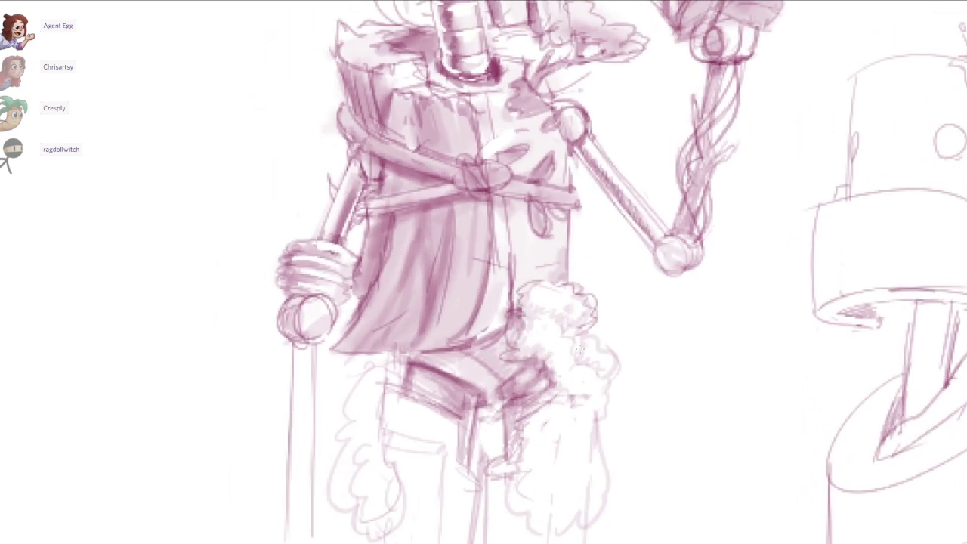
mouse_move(579, 335)
mouse_down()
mouse_move(617, 369)
mouse_move(608, 399)
mouse_move(529, 411)
mouse_move(505, 468)
mouse_move(520, 517)
mouse_move(547, 474)
mouse_up()
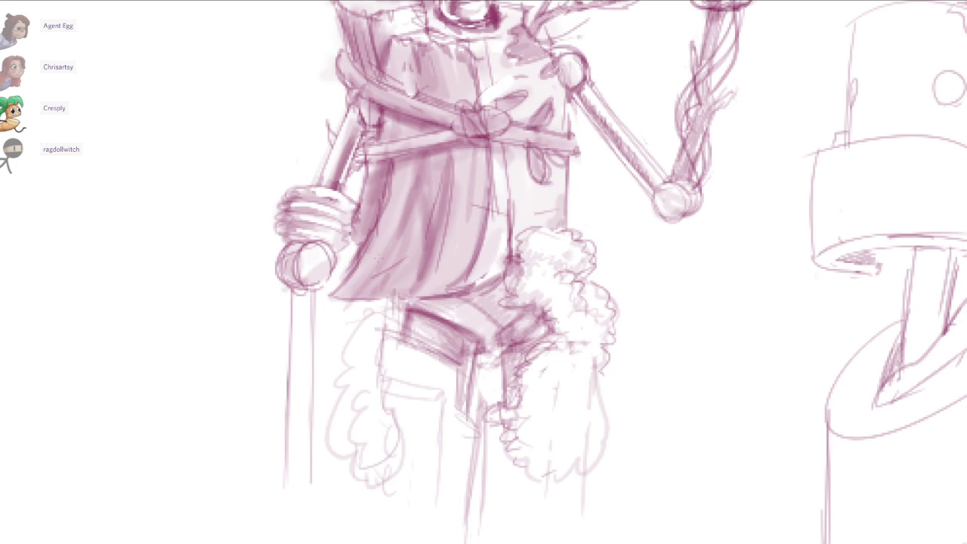
mouse_move(363, 327)
mouse_down()
mouse_move(339, 355)
mouse_move(355, 384)
mouse_move(325, 444)
mouse_move(346, 455)
mouse_up()
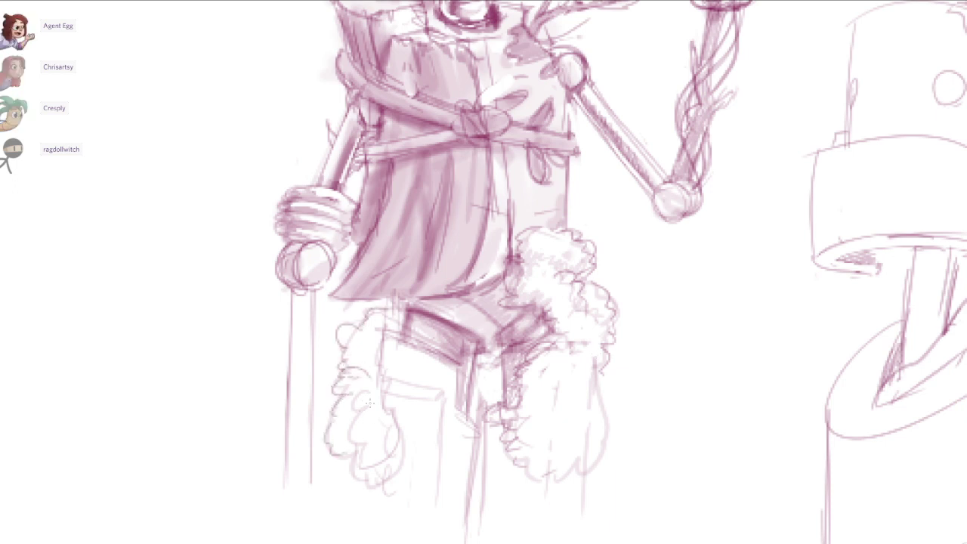
mouse_move(373, 394)
mouse_down()
mouse_move(360, 424)
mouse_move(392, 435)
mouse_move(401, 476)
mouse_up()
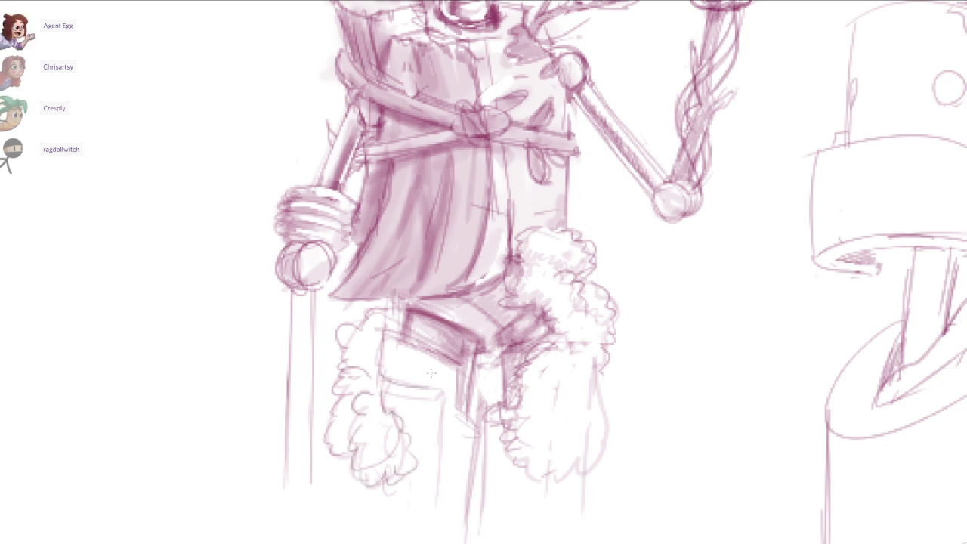
Darken the band's lower edge and the line between the legs, and add a parallel side edge to the lowered-arm leg panel.
mouse_move(379, 332)
mouse_down()
mouse_move(463, 368)
mouse_move(462, 416)
mouse_move(484, 427)
mouse_up()
mouse_move(480, 422)
mouse_down()
mouse_move(465, 542)
mouse_move(467, 511)
mouse_up()
mouse_move(441, 398)
mouse_down()
mouse_move(436, 528)
mouse_move(436, 514)
mouse_up()
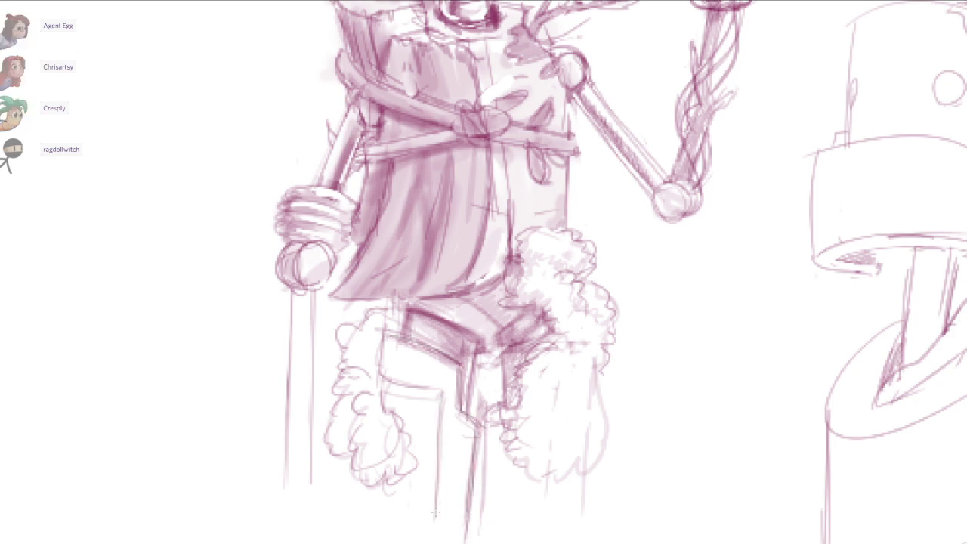
drag(428, 394, 423, 484)
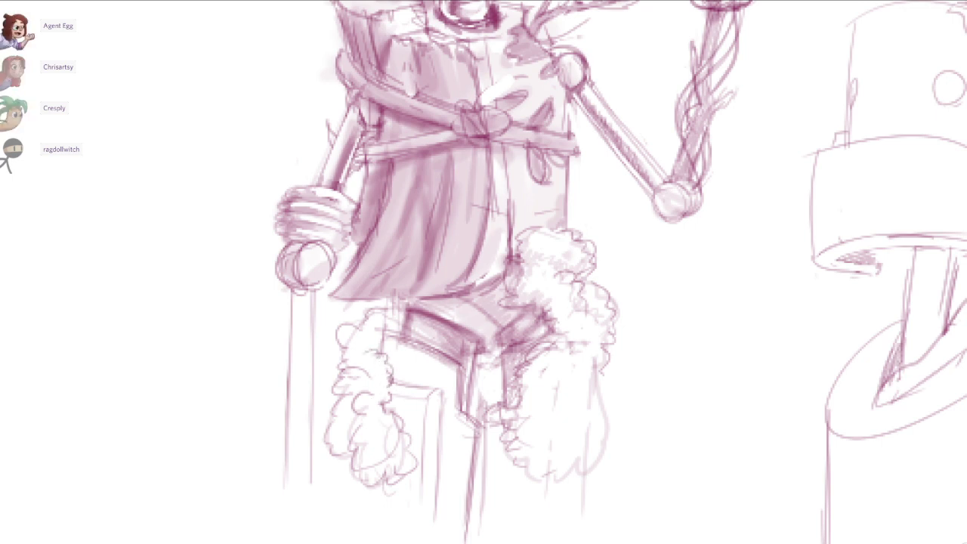
key(ctrl+z)
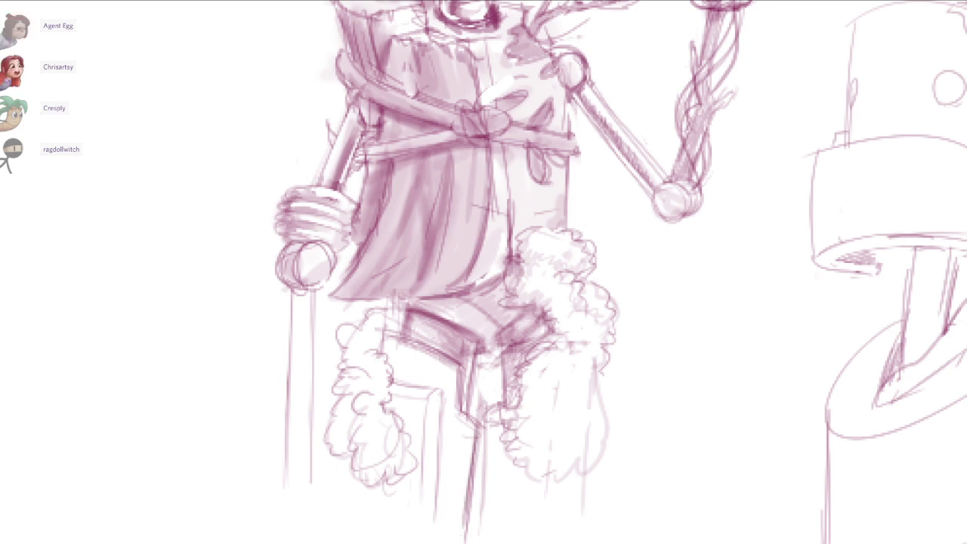
key(ctrl+z)
drag(501, 364, 502, 422)
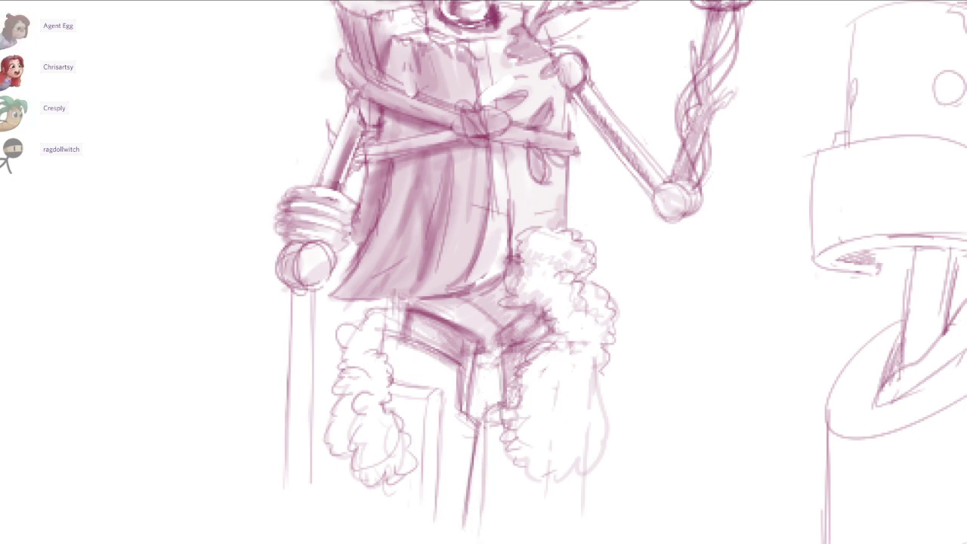
Hatch darker shading along the V-shaped pelvis band and the inner leg beside the raised-arm foliage, undoing the unwanted strokes.
drag(498, 336, 473, 355)
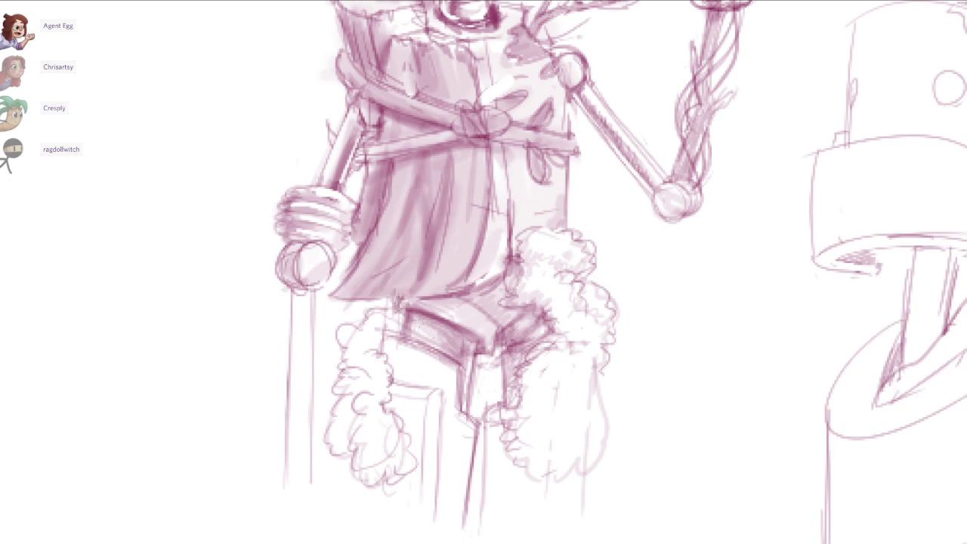
mouse_move(412, 325)
mouse_down()
mouse_move(479, 359)
mouse_move(476, 349)
mouse_move(455, 349)
mouse_up()
key(ctrl+z)
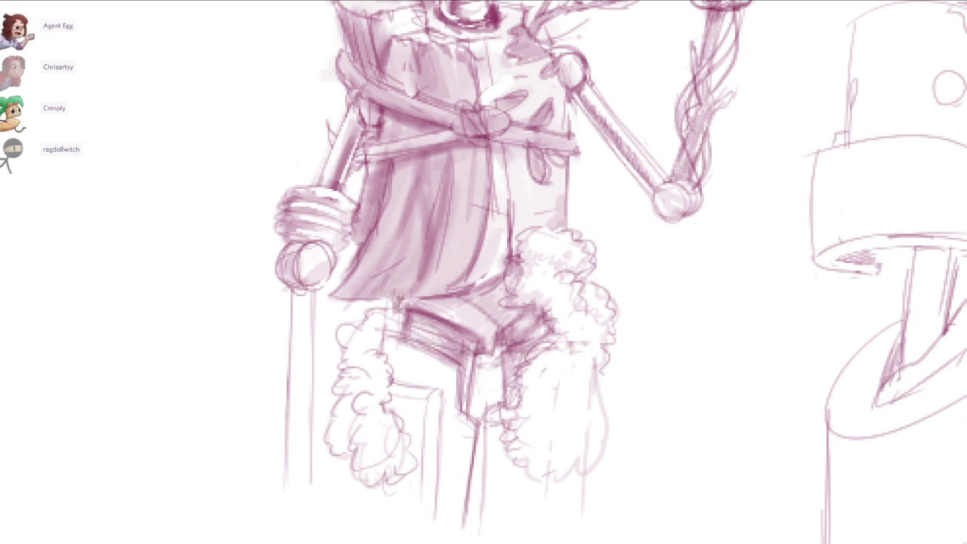
mouse_move(540, 349)
mouse_down()
mouse_move(506, 365)
mouse_move(504, 389)
mouse_up()
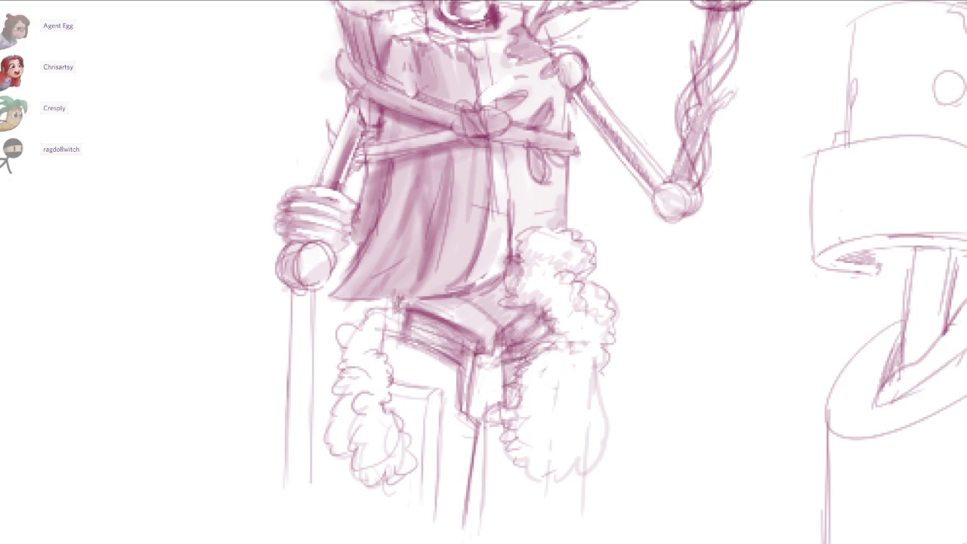
drag(408, 323, 473, 351)
key(ctrl+z)
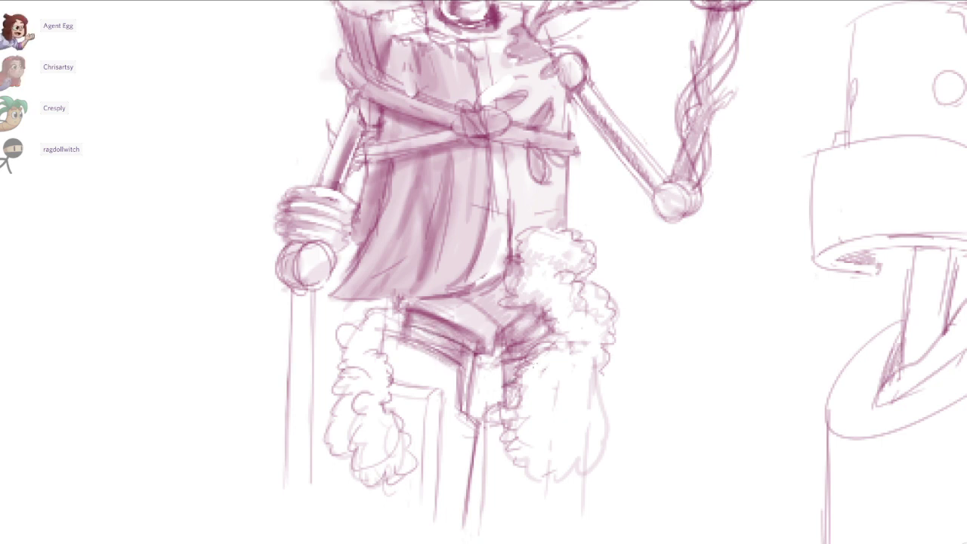
key(ctrl+z)
mouse_move(518, 391)
mouse_down()
mouse_move(502, 400)
mouse_move(505, 379)
mouse_up()
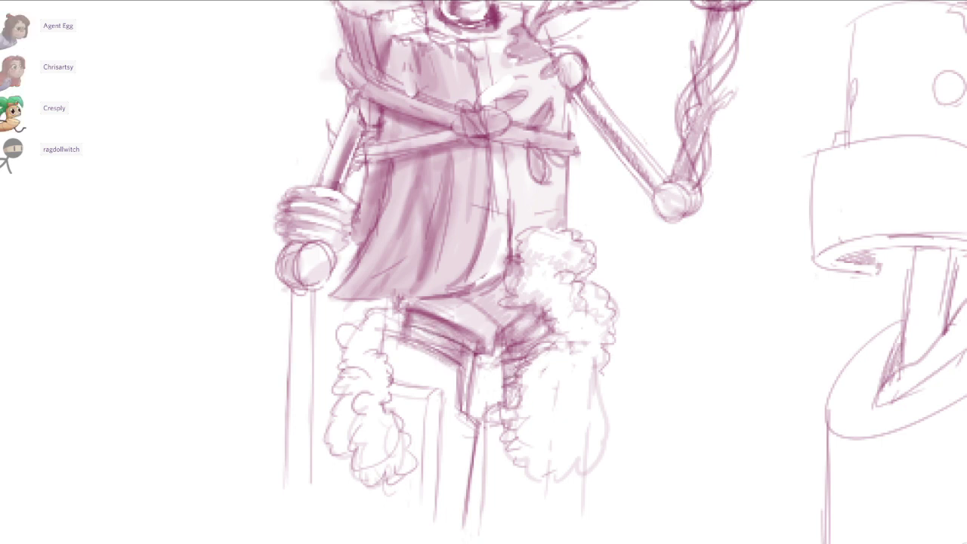
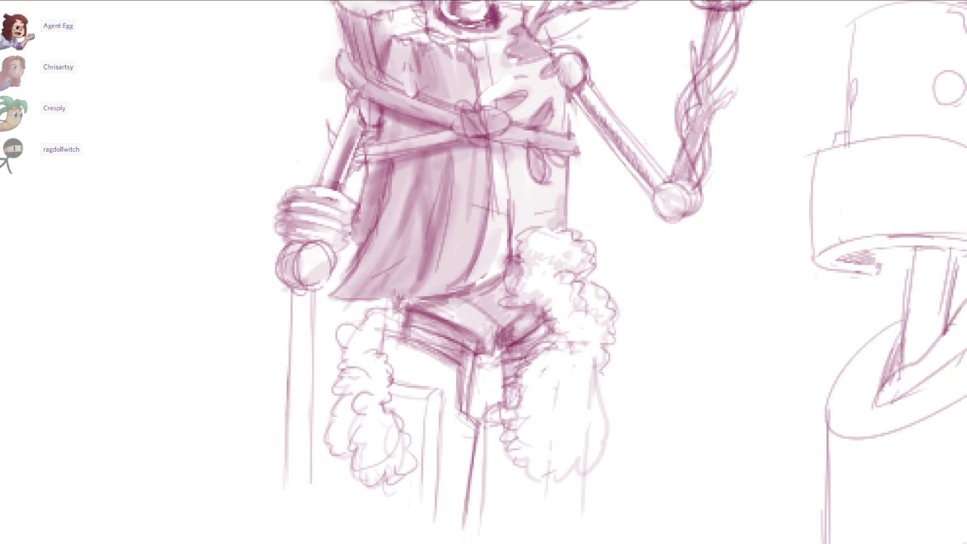
Darken the fold running down to the lower outer corner of the draped cloth on the lowered-arm side.
drag(542, 254, 524, 360)
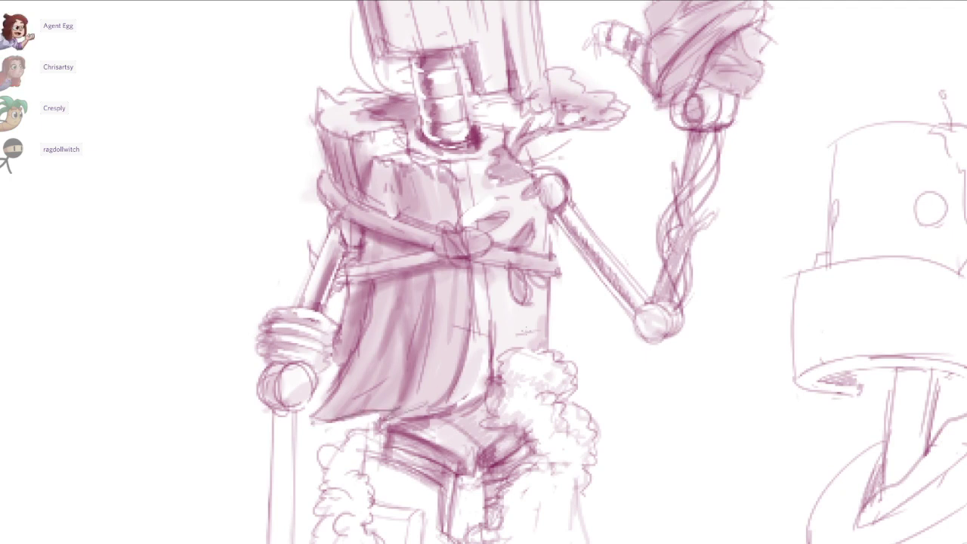
mouse_move(384, 375)
mouse_down()
mouse_move(376, 365)
mouse_move(341, 414)
mouse_up()
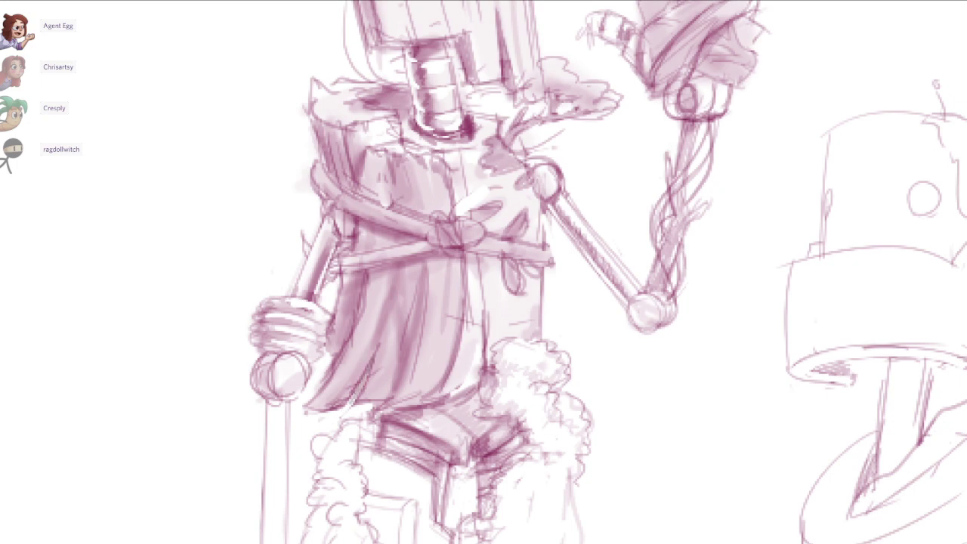
scroll(499, 398, down, 4)
drag(555, 335, 524, 360)
scroll(601, 341, down, 2)
scroll(440, 280, up, 3)
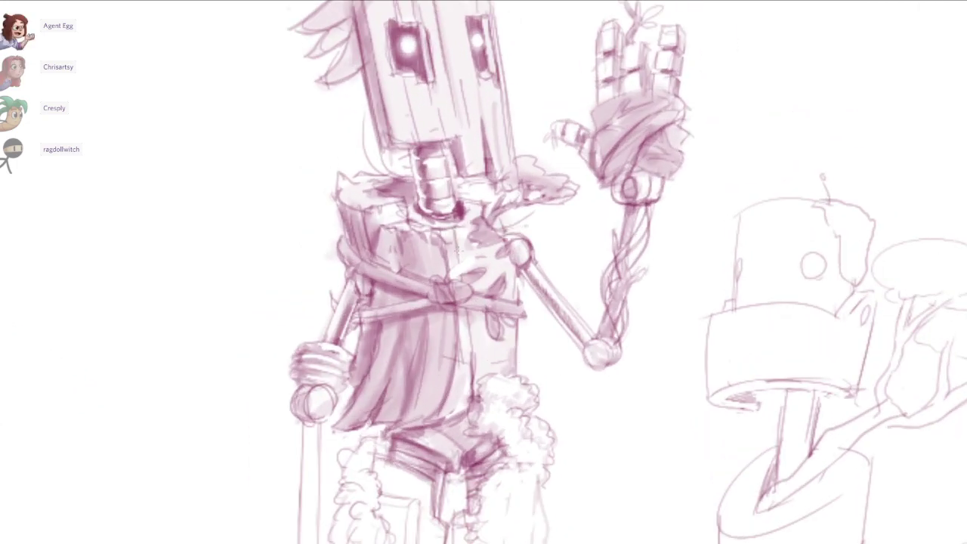
Redraw the vertical seam down the torso beside the draped cloth with darker strokes, undoing the first attempt.
drag(458, 233, 483, 399)
scroll(525, 360, up, 1)
key(ctrl+z)
drag(474, 307, 477, 411)
drag(476, 314, 470, 406)
mouse_move(470, 314)
mouse_down()
mouse_move(462, 435)
mouse_move(441, 443)
mouse_up()
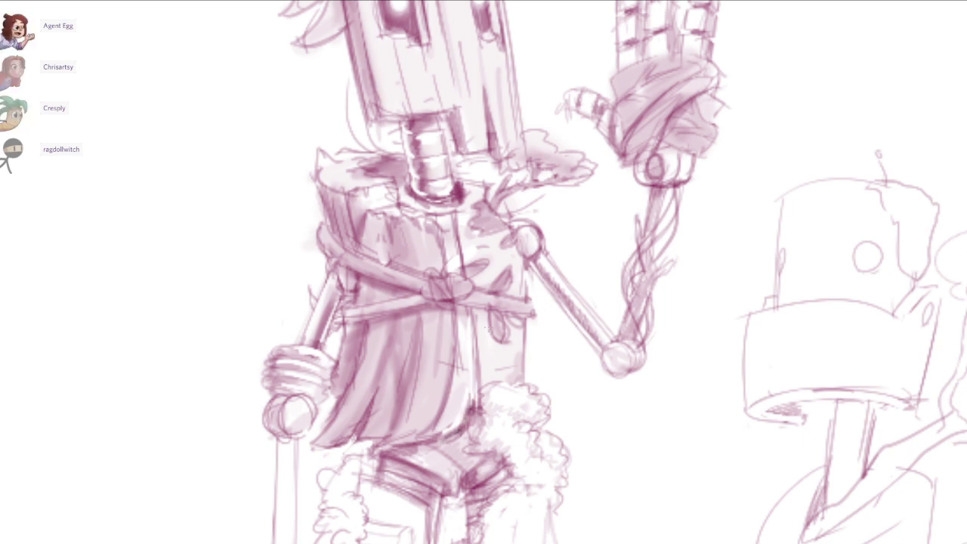
Darken the draped cloth's edge beside the torso seam below the rope knot, undoing the unwanted extra strokes.
mouse_move(452, 369)
mouse_down()
mouse_move(425, 435)
mouse_move(437, 431)
mouse_up()
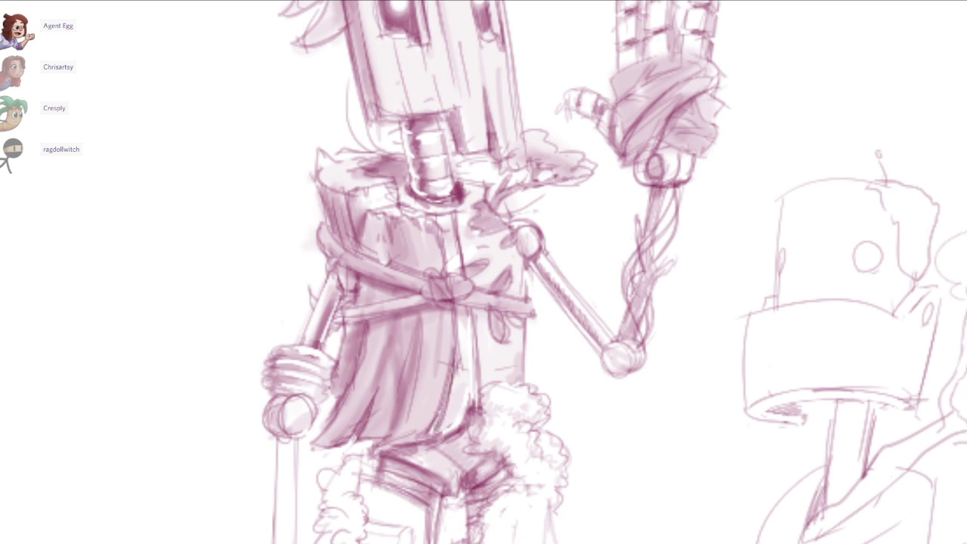
drag(455, 332, 450, 373)
drag(457, 311, 429, 415)
key(ctrl+z)
key(ctrl+z)
Add dark fold lines to the draped cloth just above the rope knot.
drag(429, 233, 441, 271)
drag(432, 228, 443, 273)
mouse_move(430, 230)
mouse_down()
mouse_move(440, 265)
mouse_move(421, 231)
mouse_up()
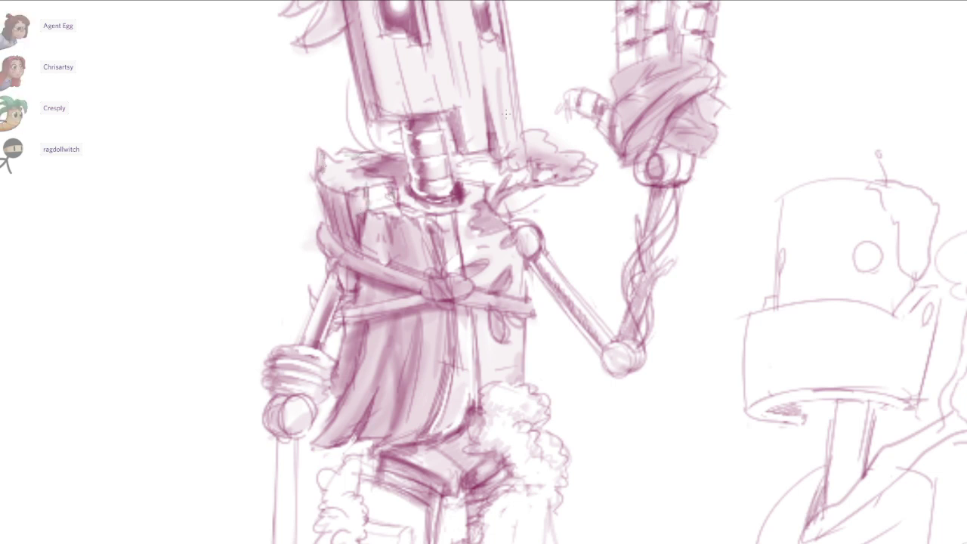
Redraw the thin curved cables behind the head and neck with darker lines, undoing the rough attempts.
drag(506, 114, 515, 250)
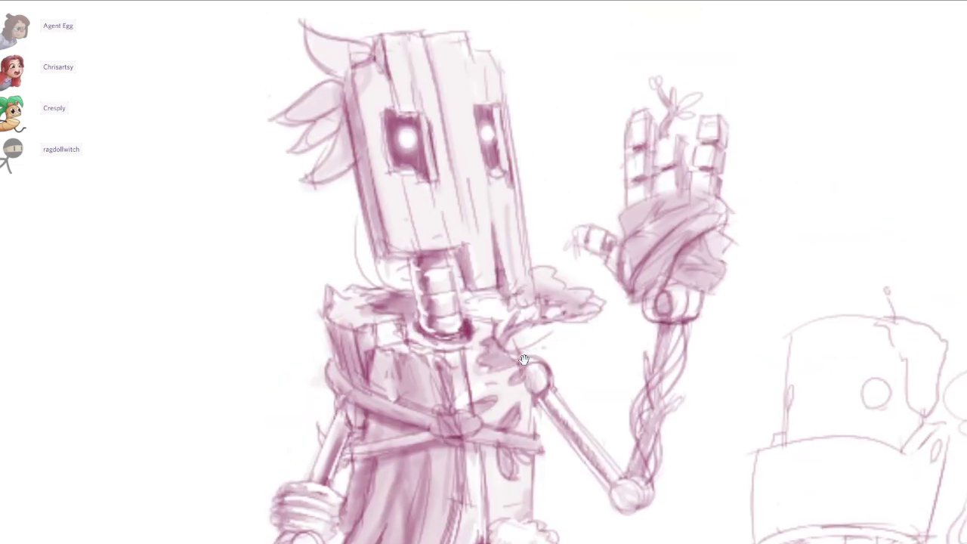
drag(358, 204, 388, 287)
key(ctrl+z)
scroll(387, 287, up, 1)
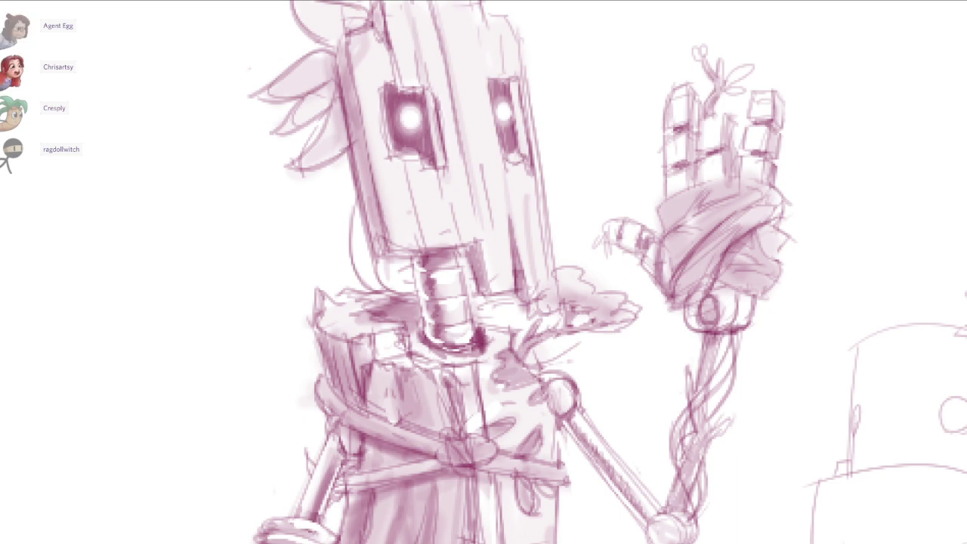
drag(354, 202, 387, 292)
key(ctrl+z)
key(ctrl+z)
mouse_move(354, 204)
mouse_down()
mouse_move(381, 294)
mouse_move(357, 270)
mouse_move(393, 289)
mouse_up()
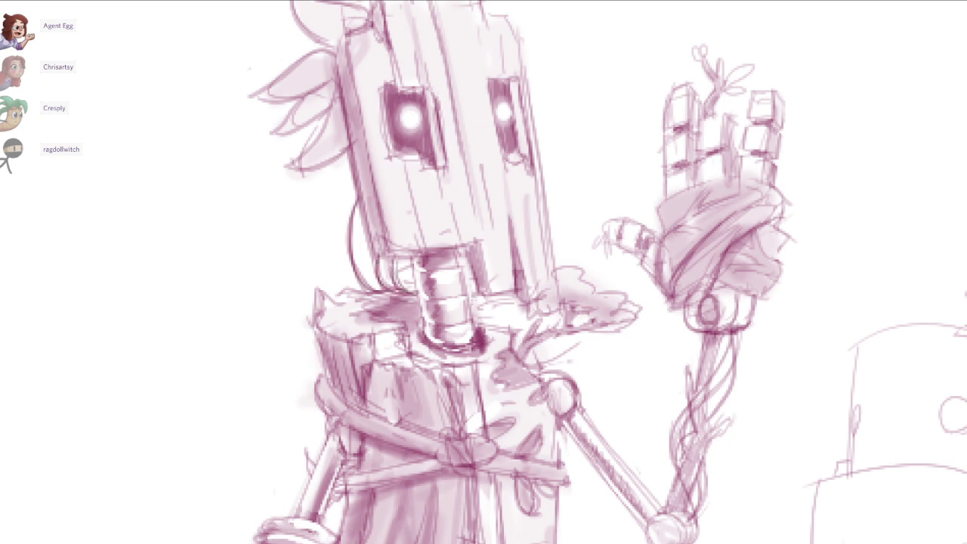
Darken the side of the neck and the rim around its base.
drag(470, 298, 485, 337)
drag(474, 297, 491, 337)
mouse_move(483, 297)
mouse_down()
mouse_move(485, 343)
mouse_move(459, 352)
mouse_up()
key(ctrl+minus)
scroll(396, 280, down, 2)
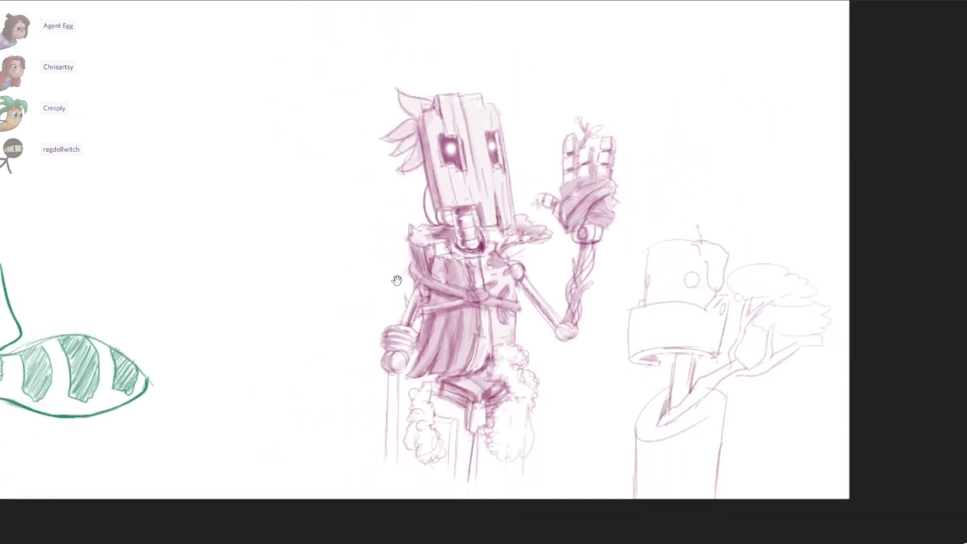
Lay a light mid-tone over the foliage clusters on both legs, undoing the stray stroke beneath the lowered-arm cluster.
scroll(397, 280, up, 3)
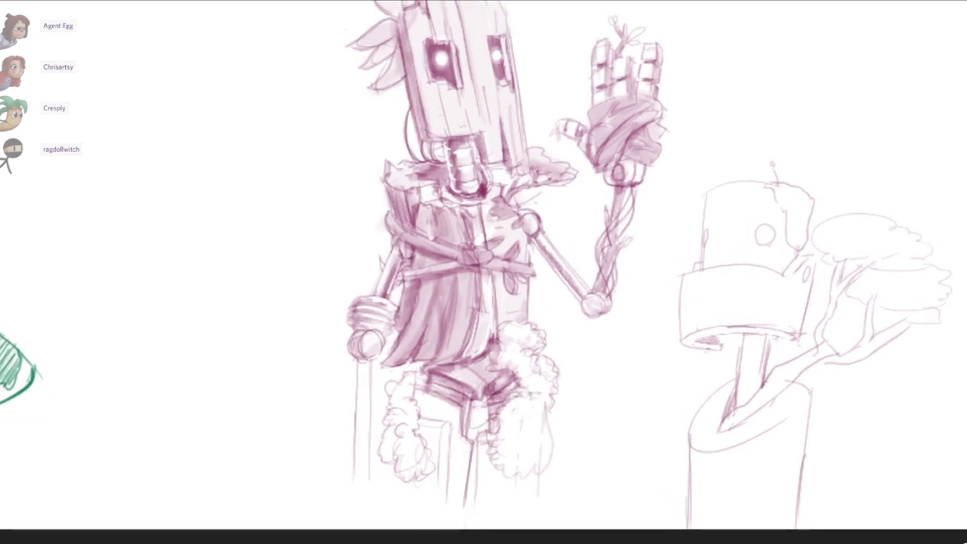
drag(397, 280, 387, 278)
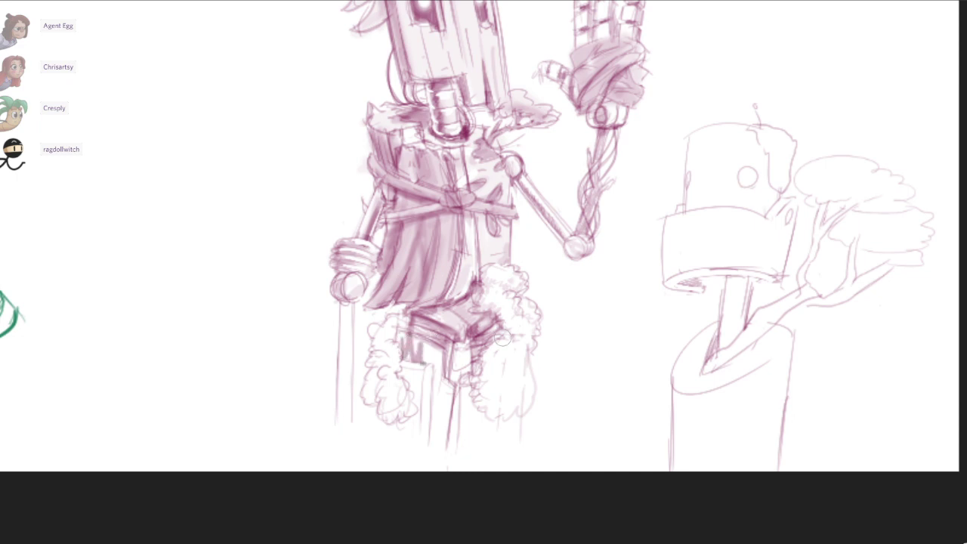
drag(387, 329, 372, 393)
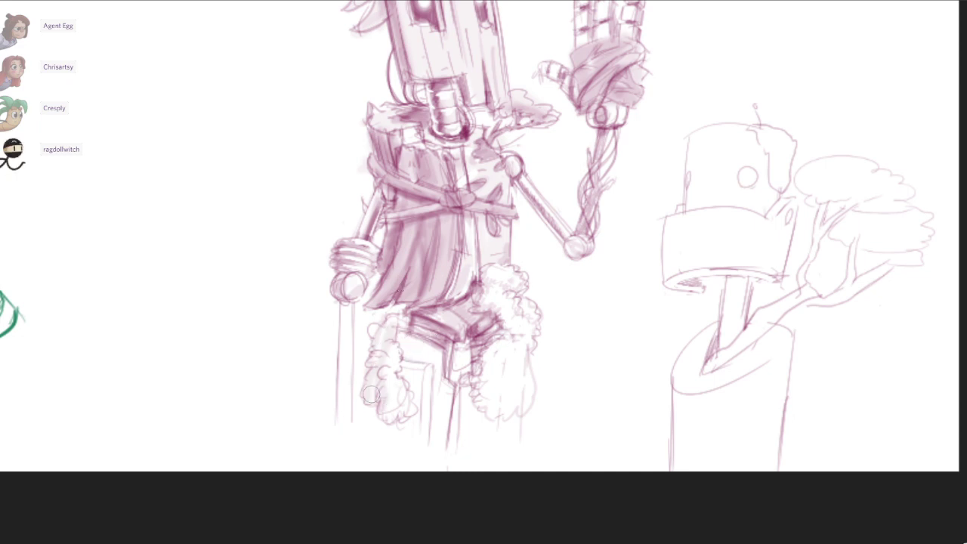
mouse_move(374, 326)
mouse_down()
mouse_move(386, 397)
mouse_move(422, 411)
mouse_move(381, 391)
mouse_move(373, 399)
mouse_up()
mouse_move(504, 309)
mouse_down()
mouse_move(492, 368)
mouse_move(503, 412)
mouse_move(521, 405)
mouse_move(517, 385)
mouse_move(487, 361)
mouse_move(521, 412)
mouse_move(473, 359)
mouse_up()
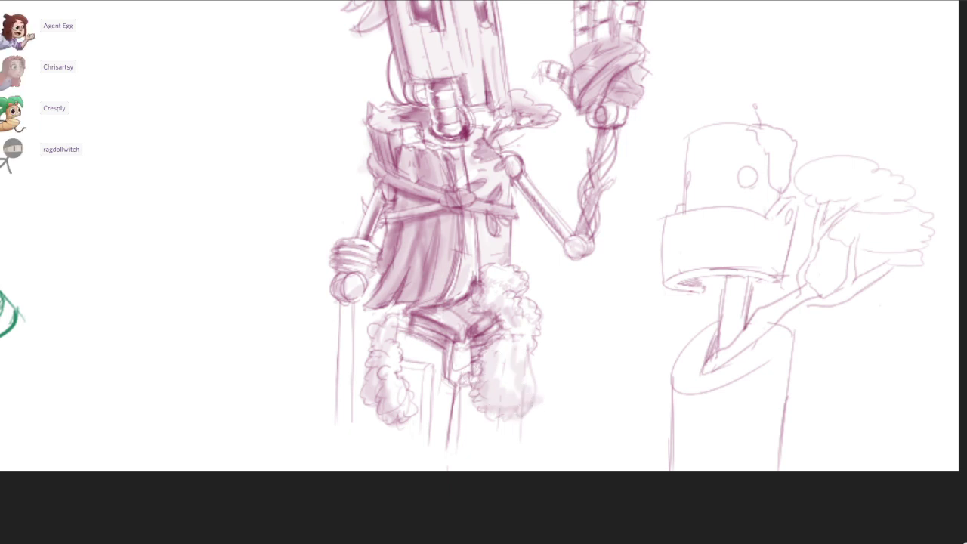
drag(396, 431, 403, 420)
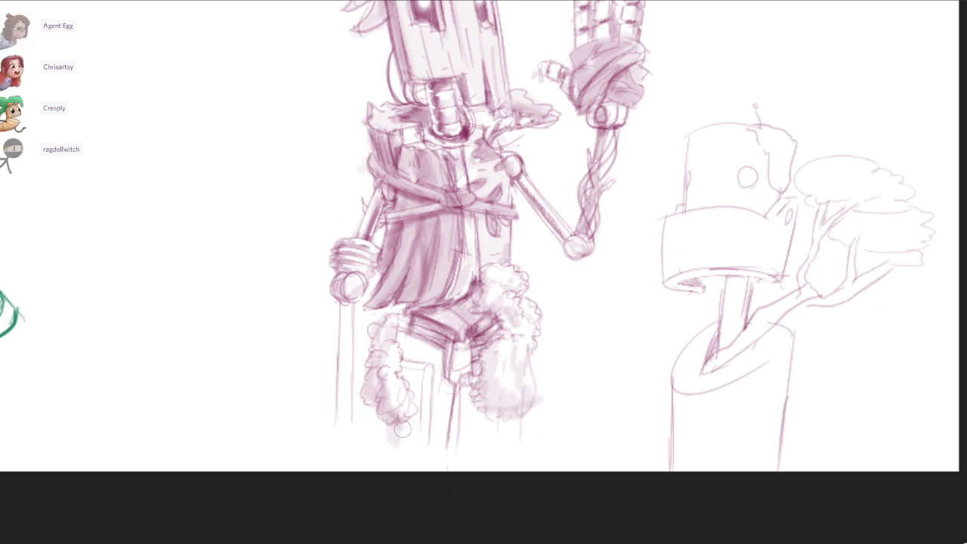
key(ctrl+z)
Shade the lowered-arm leg panel and the thigh area under the pelvis band, undoing the first attempt.
mouse_move(401, 331)
mouse_down()
mouse_move(424, 359)
mouse_move(408, 382)
mouse_move(419, 431)
mouse_move(433, 370)
mouse_move(433, 461)
mouse_up()
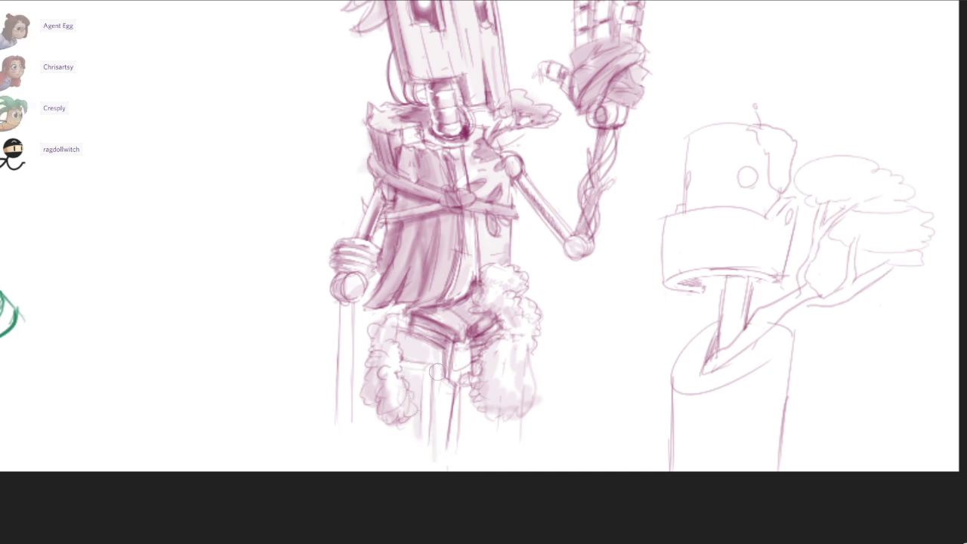
key(ctrl+z)
drag(434, 363, 432, 441)
mouse_move(406, 364)
mouse_down()
mouse_move(410, 438)
mouse_move(409, 340)
mouse_move(450, 304)
mouse_move(420, 332)
mouse_up()
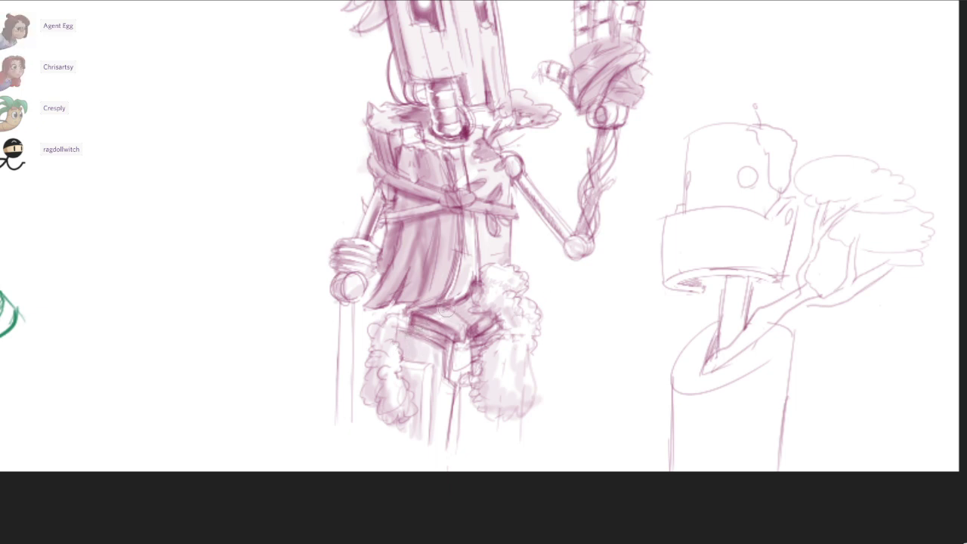
Deepen the foliage shading on both legs and lay soft shadows on the legs beneath the clusters.
drag(397, 281, 389, 290)
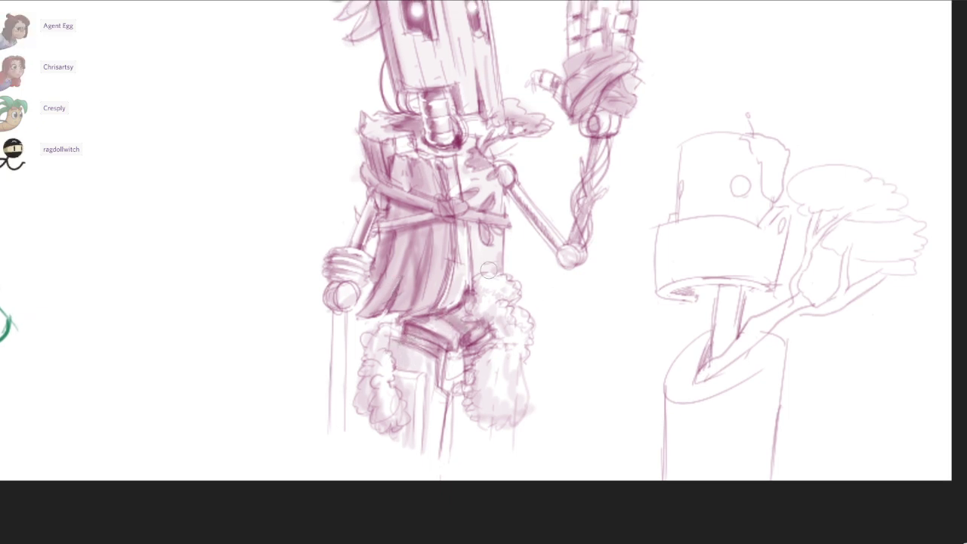
mouse_move(387, 328)
mouse_down()
mouse_move(360, 395)
mouse_move(381, 423)
mouse_up()
mouse_move(485, 299)
mouse_down()
mouse_move(495, 320)
mouse_move(479, 411)
mouse_move(500, 414)
mouse_up()
mouse_move(504, 364)
mouse_down()
mouse_move(515, 408)
mouse_move(484, 423)
mouse_up()
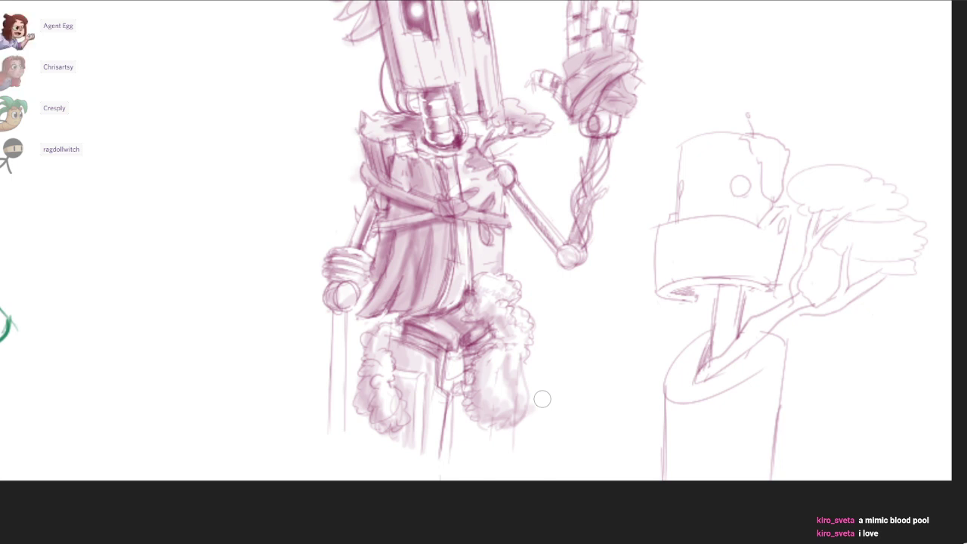
drag(453, 405, 451, 457)
mouse_move(453, 393)
mouse_down()
mouse_move(461, 459)
mouse_move(477, 452)
mouse_move(484, 394)
mouse_move(485, 405)
mouse_move(454, 393)
mouse_move(476, 431)
mouse_move(408, 408)
mouse_move(404, 425)
mouse_move(364, 428)
mouse_move(393, 361)
mouse_move(399, 396)
mouse_move(394, 360)
mouse_move(405, 369)
mouse_move(392, 358)
mouse_up()
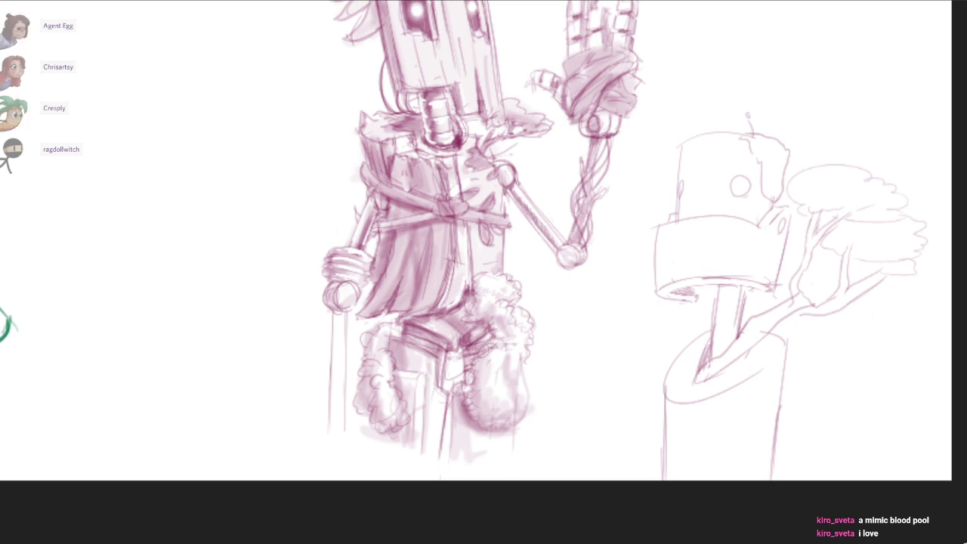
Shade the lowered arm's straight forearm rod with a vertical mid-tone.
mouse_move(411, 192)
mouse_down()
mouse_move(417, 228)
mouse_move(398, 282)
mouse_up()
drag(325, 409, 318, 537)
drag(391, 468, 411, 444)
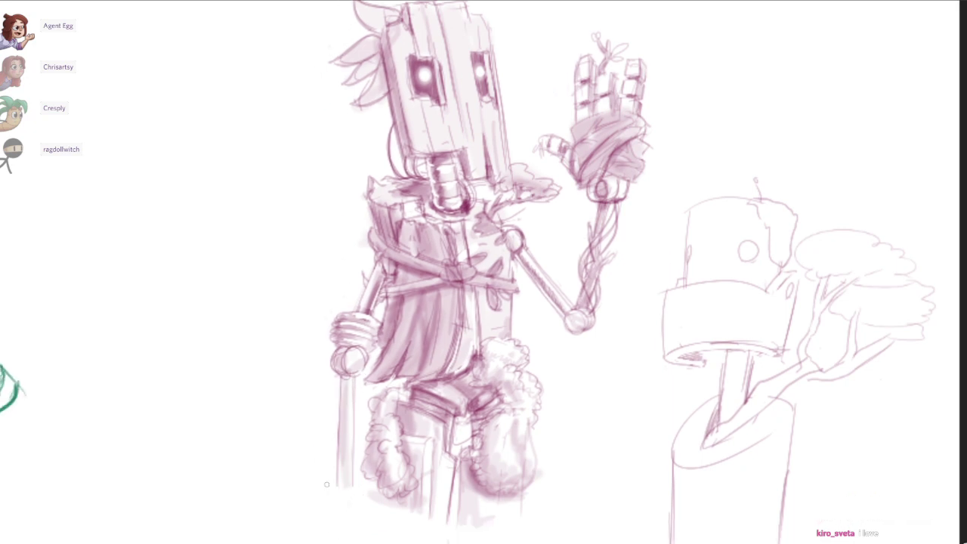
drag(425, 372, 364, 472)
scroll(533, 464, down, 2)
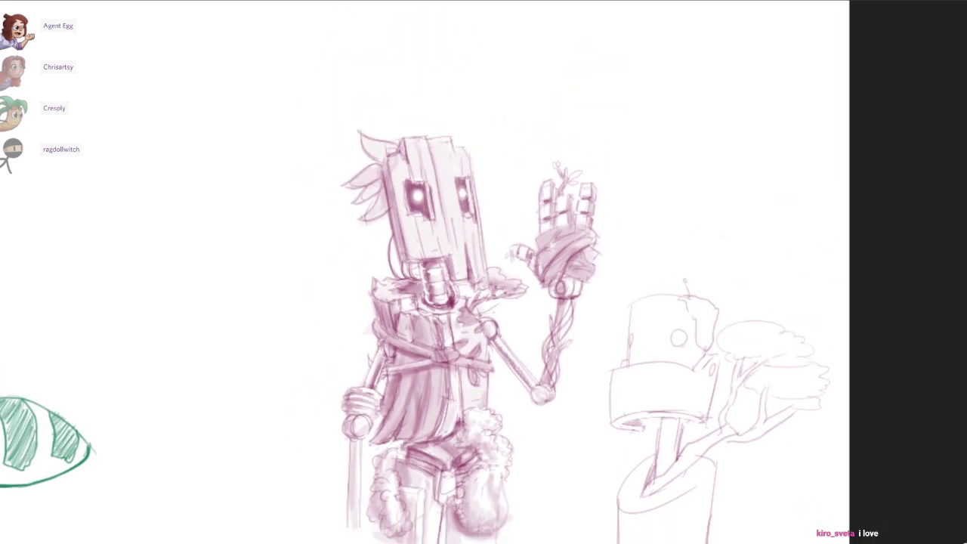
scroll(567, 253, up, 2)
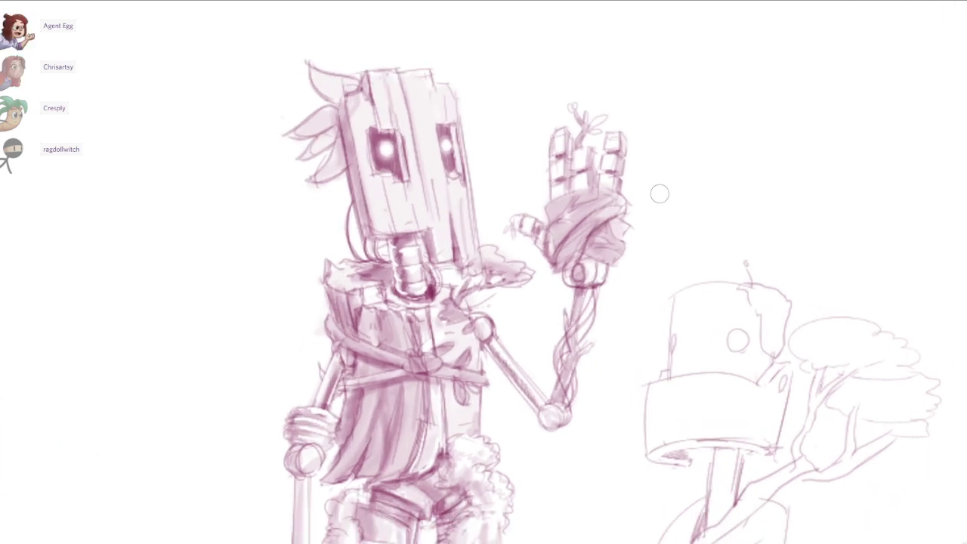
Darken the rope end on the raised-arm side of the torso and the leaf on the upper chest.
drag(532, 380, 574, 327)
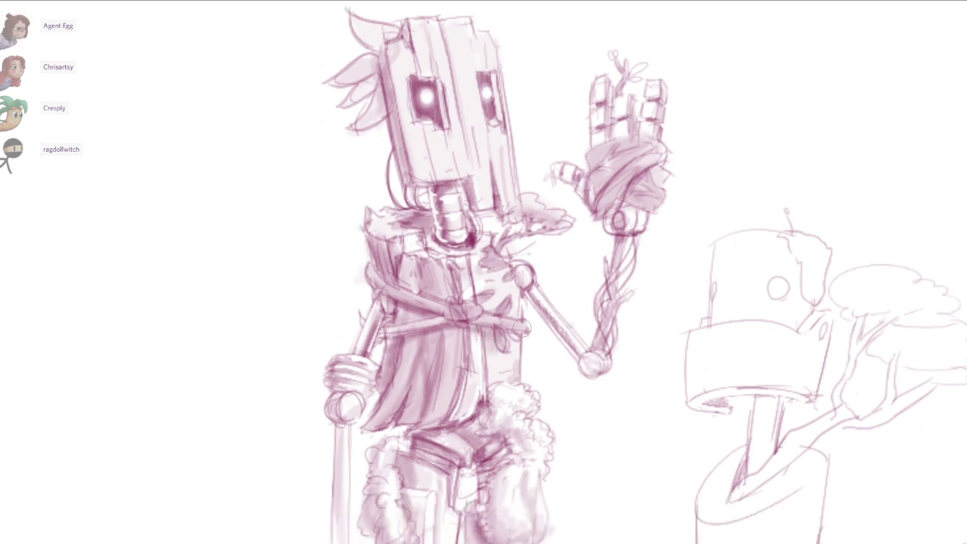
drag(478, 321, 526, 330)
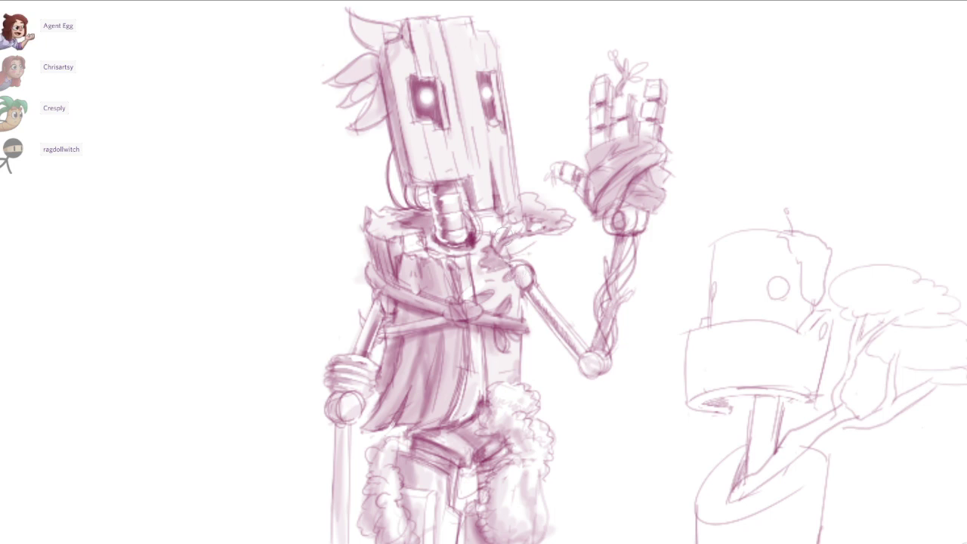
drag(489, 263, 508, 268)
Deepen the shadow along the pelvis and the inner edge of the raised-arm foliage, undoing the stray stroke on the foliage.
scroll(645, 272, down, 1)
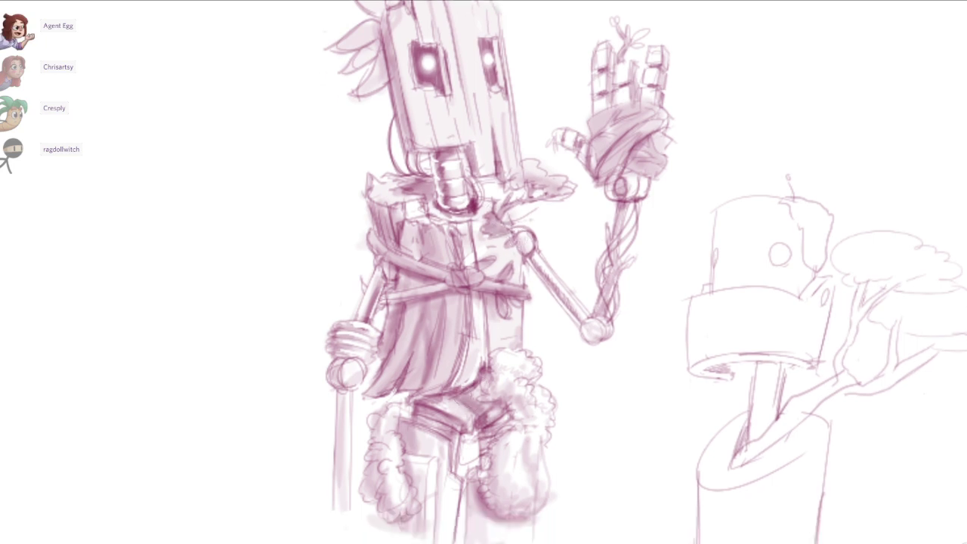
drag(488, 375, 444, 406)
mouse_move(477, 393)
mouse_down()
mouse_move(429, 405)
mouse_move(417, 421)
mouse_move(437, 425)
mouse_move(452, 460)
mouse_up()
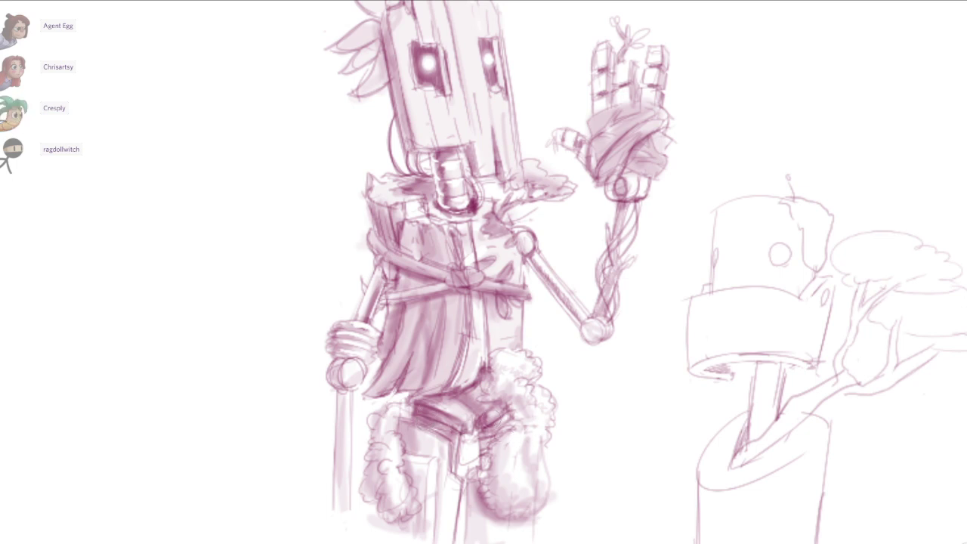
drag(493, 430, 479, 458)
drag(539, 360, 515, 383)
key(ctrl+z)
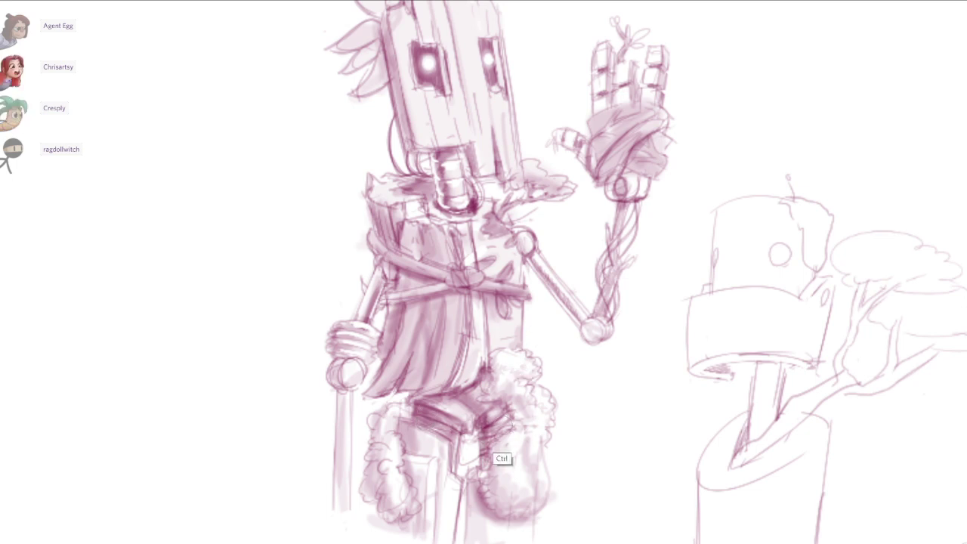
Shade the inner side of the raised-arm leg and highlight the upper edge of the lowered-arm leg panel.
mouse_move(485, 463)
mouse_down()
mouse_move(464, 498)
mouse_move(466, 538)
mouse_up()
drag(505, 450, 501, 388)
drag(463, 420, 468, 496)
mouse_move(399, 364)
mouse_down()
mouse_move(396, 388)
mouse_move(450, 379)
mouse_move(444, 397)
mouse_up()
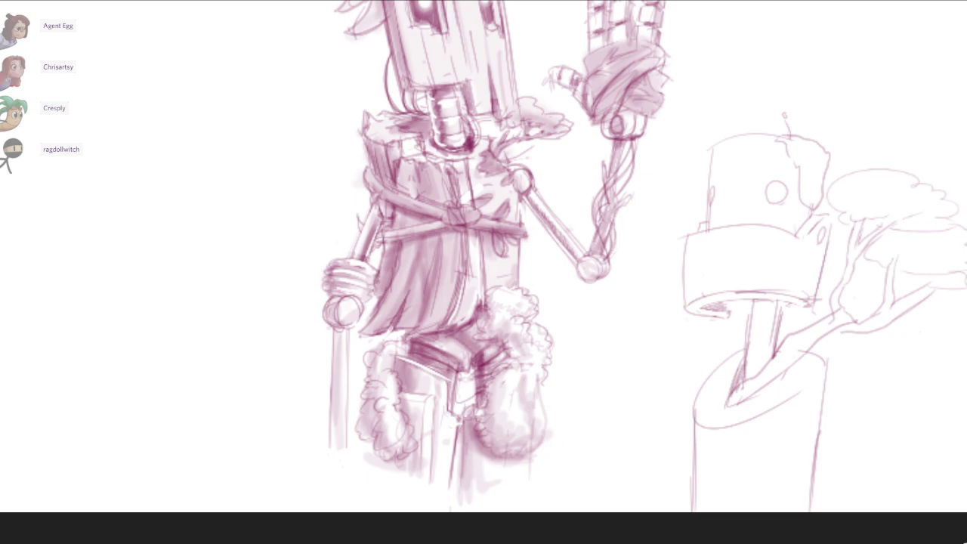
Add more shading to the lowered-arm foliage and the outer side of the raised-arm foliage.
scroll(469, 453, up, 1)
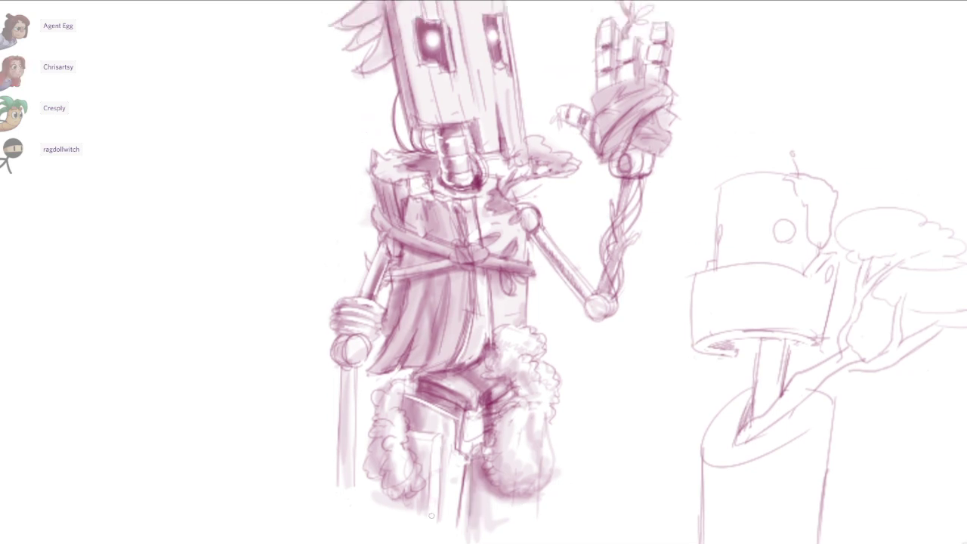
drag(376, 403, 403, 508)
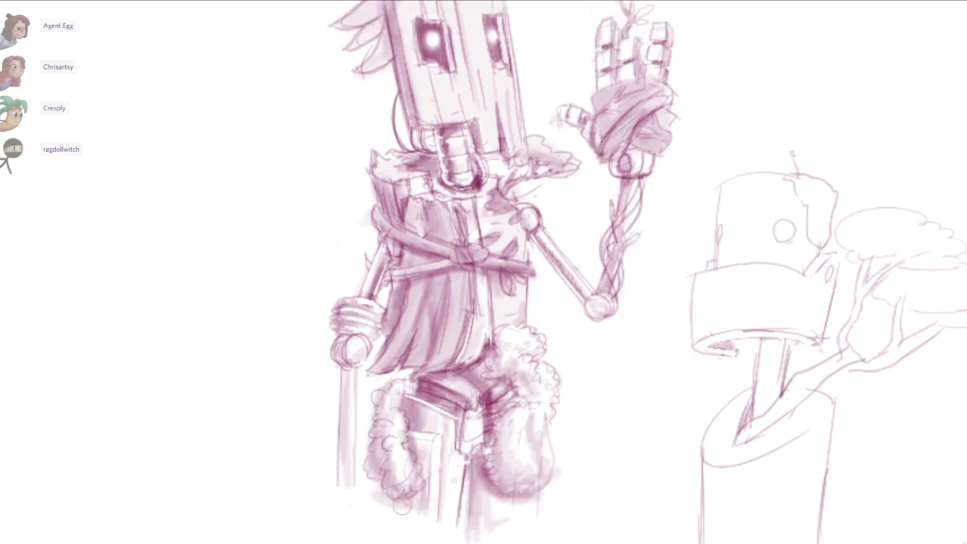
drag(576, 337, 541, 453)
scroll(542, 454, down, 3)
scroll(557, 453, down, 1)
scroll(557, 453, up, 4)
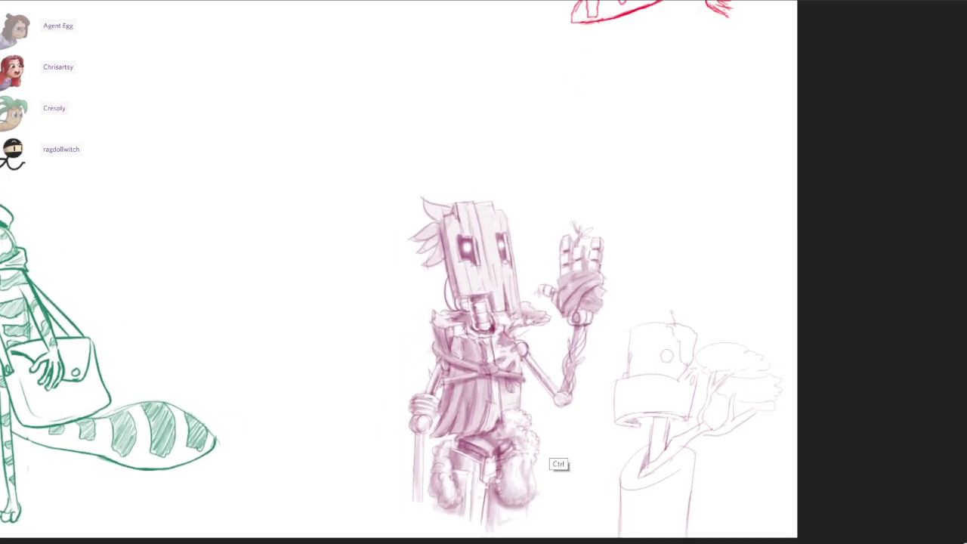
Refine the shading between the pelvis and the raised-arm foliage, undoing the last unwanted stroke.
mouse_move(493, 452)
mouse_down()
mouse_move(474, 482)
mouse_move(474, 509)
mouse_up()
mouse_move(493, 449)
mouse_down()
mouse_move(483, 480)
mouse_move(513, 415)
mouse_up()
mouse_move(515, 409)
mouse_down()
mouse_move(494, 467)
mouse_move(520, 498)
mouse_up()
mouse_move(532, 422)
mouse_down()
mouse_move(557, 458)
mouse_move(549, 423)
mouse_up()
drag(585, 387, 595, 367)
key(ctrl+z)
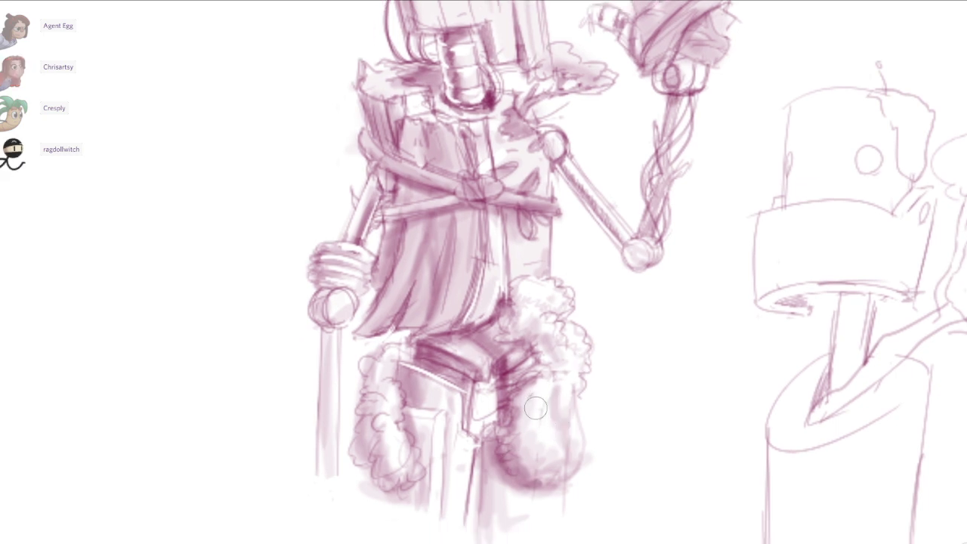
drag(537, 407, 549, 442)
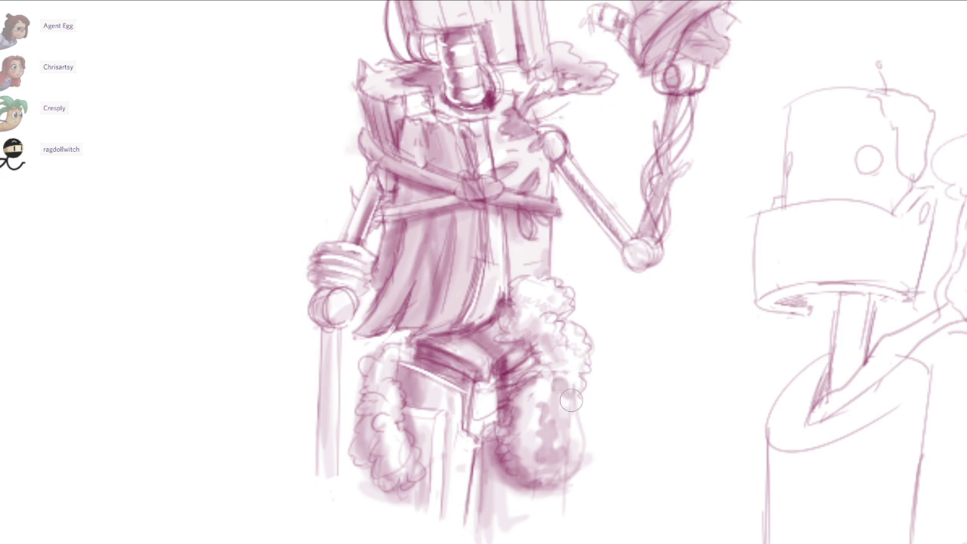
drag(496, 322, 544, 351)
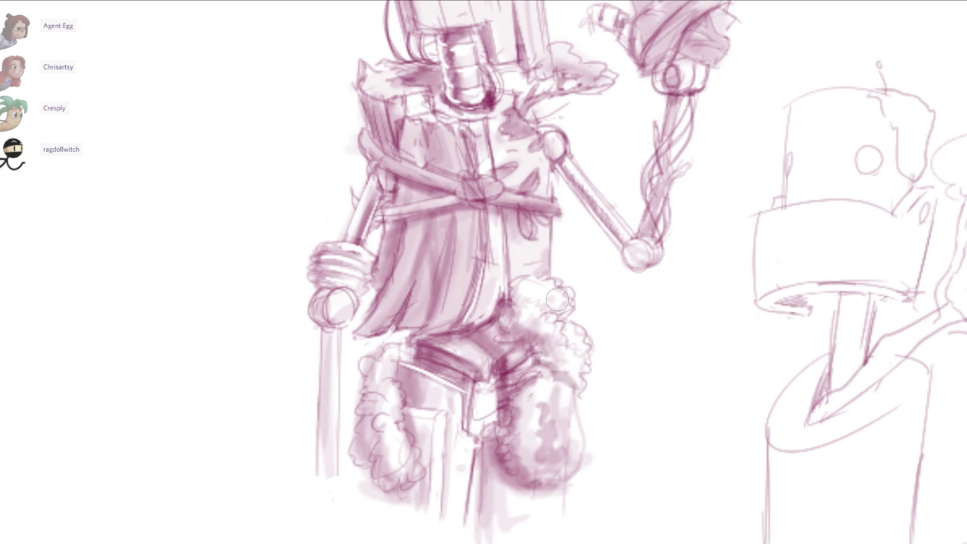
drag(520, 285, 554, 308)
drag(607, 346, 559, 378)
drag(569, 440, 589, 435)
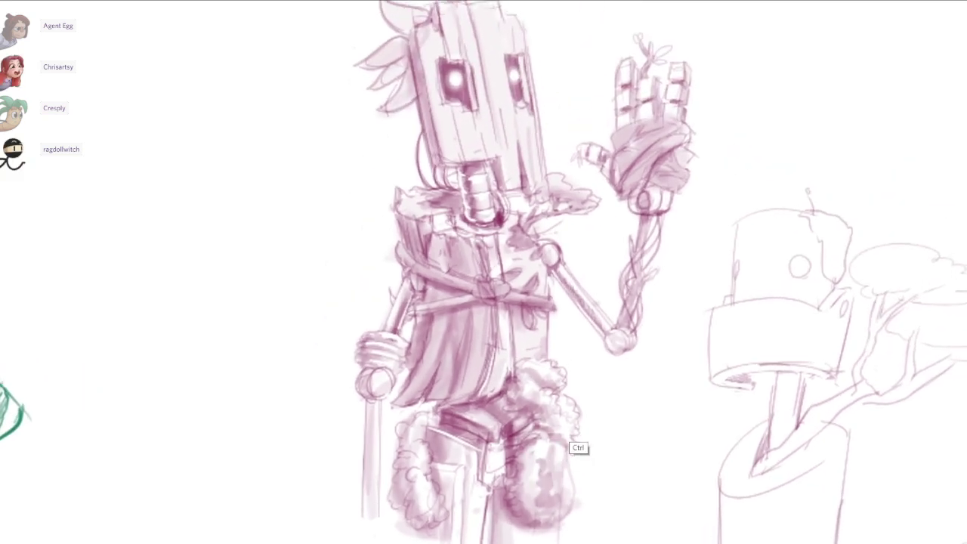
scroll(589, 435, down, 3)
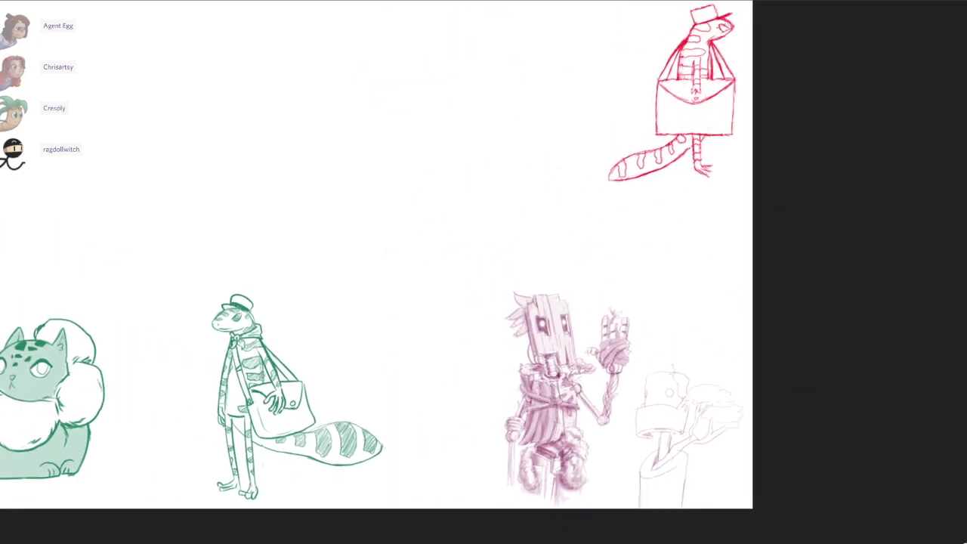
drag(589, 488, 601, 389)
key(ctrl+z)
key(ctrl+z)
key(ctrl+z)
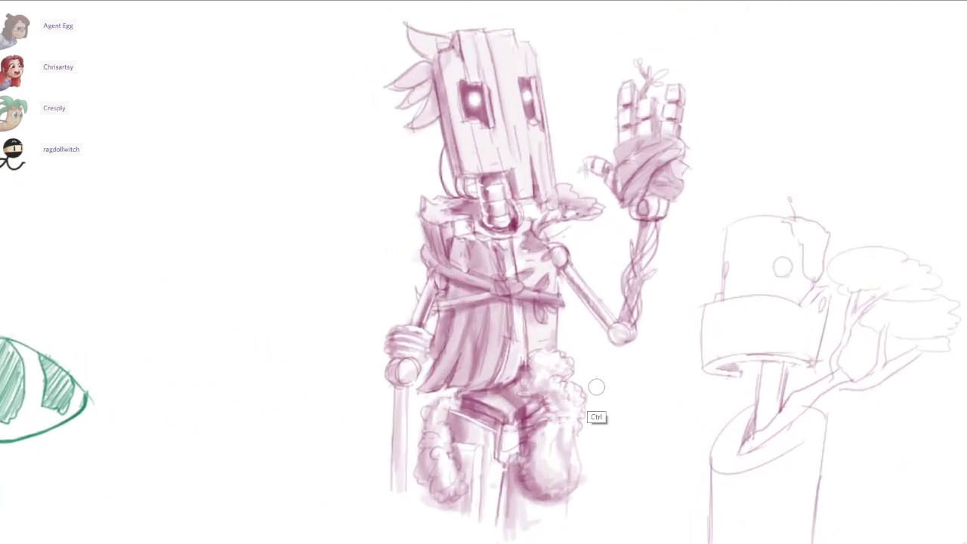
Add texture to the raised-arm foliage and touch up the shading of the vine-wrapped raised forearm.
mouse_move(532, 444)
mouse_down()
mouse_move(533, 488)
mouse_move(555, 420)
mouse_move(572, 430)
mouse_move(572, 397)
mouse_up()
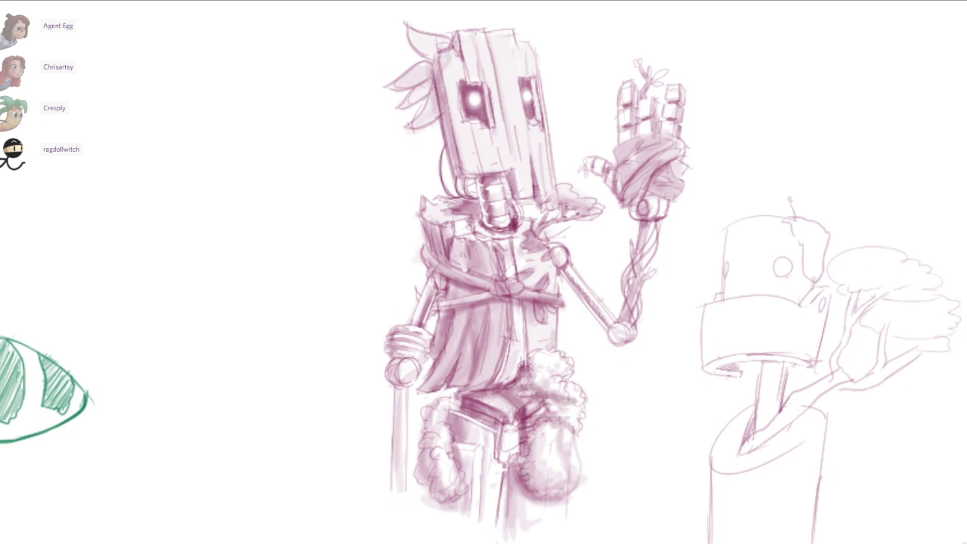
scroll(609, 370, down, 2)
scroll(609, 370, up, 2)
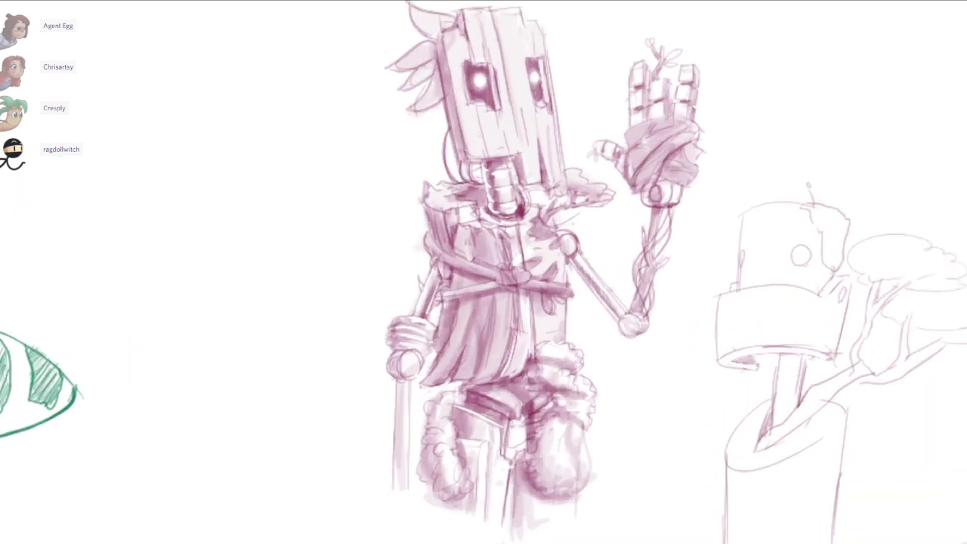
scroll(601, 369, down, 3)
scroll(620, 401, up, 2)
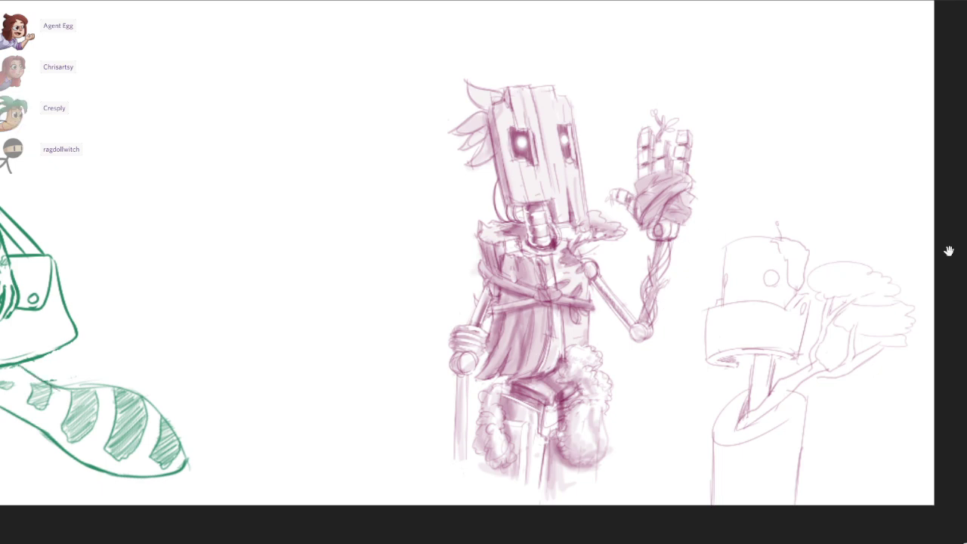
scroll(949, 251, up, 4)
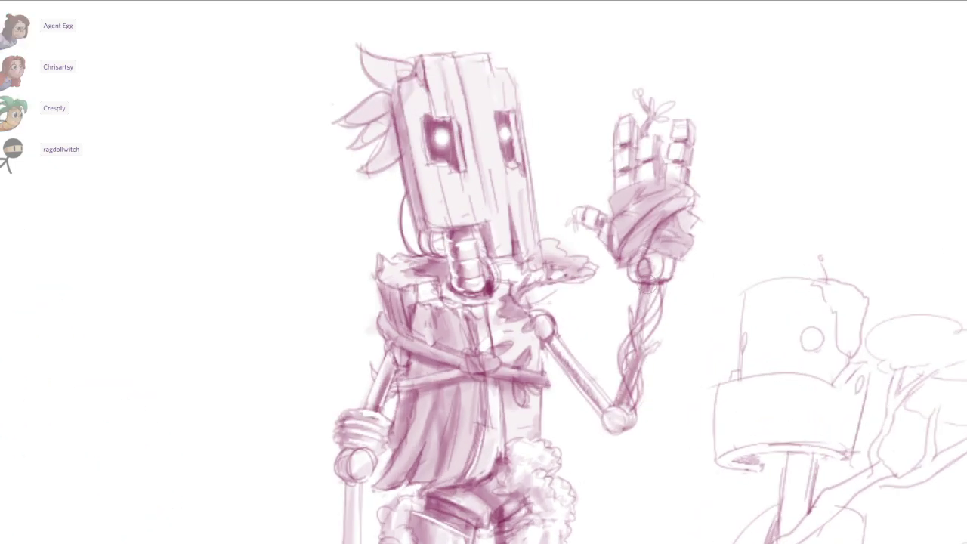
drag(643, 285, 637, 337)
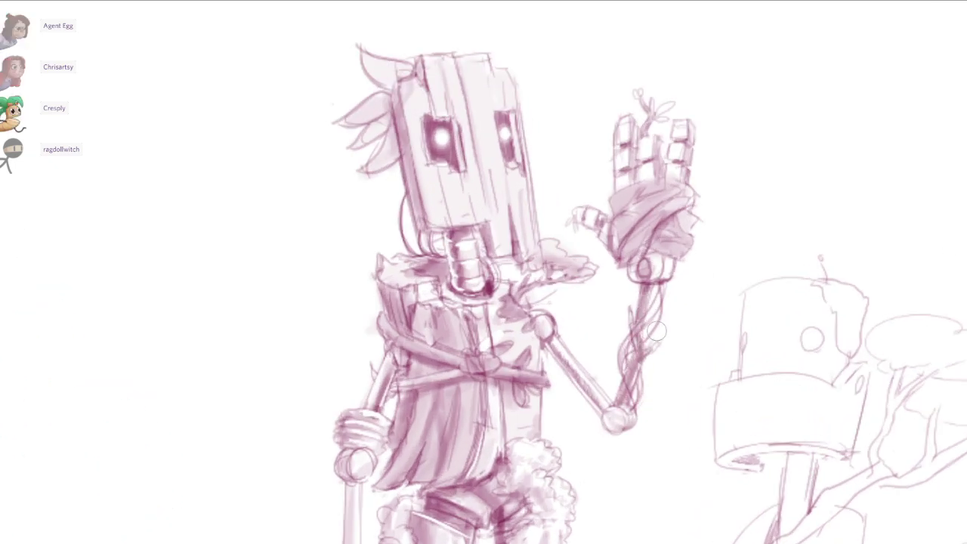
scroll(949, 251, down, 3)
scroll(949, 251, down, 3)
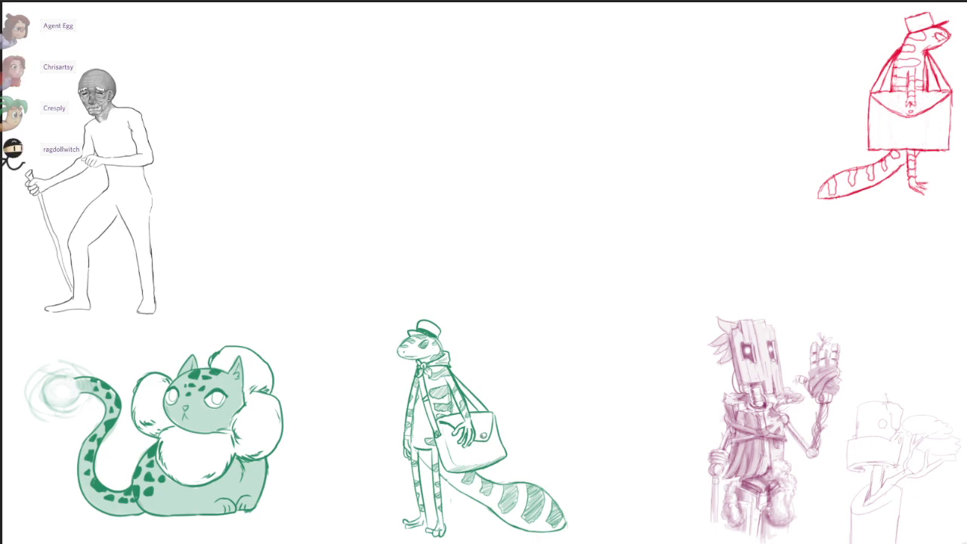
drag(729, 527, 725, 465)
mouse_move(702, 349)
mouse_down()
mouse_move(698, 482)
mouse_move(702, 368)
mouse_move(696, 478)
mouse_move(700, 408)
mouse_move(695, 467)
mouse_move(696, 456)
mouse_up()
key(ctrl+z)
key(ctrl+z)
key(ctrl+z)
key(ctrl+z)
key(ctrl+z)
key(ctrl+z)
Shade along the length of the staff below the lowered hand, redoing the stroke, and touch up its round knob.
drag(701, 349, 696, 454)
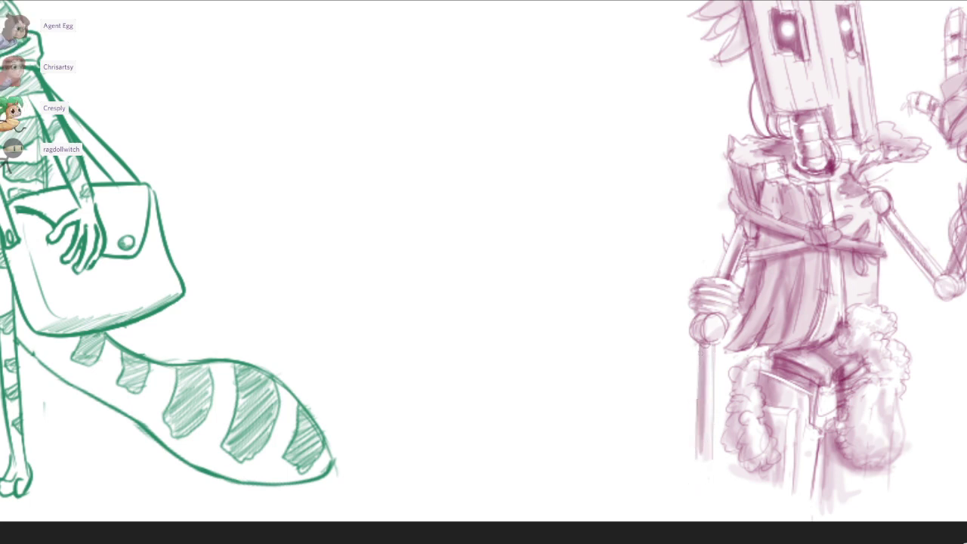
key(ctrl+z)
drag(702, 345, 697, 455)
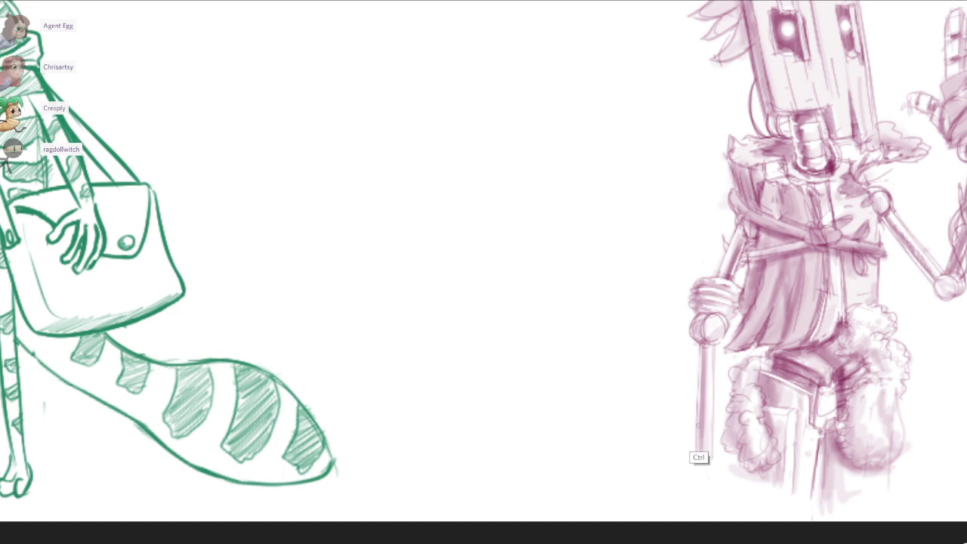
drag(633, 426, 541, 415)
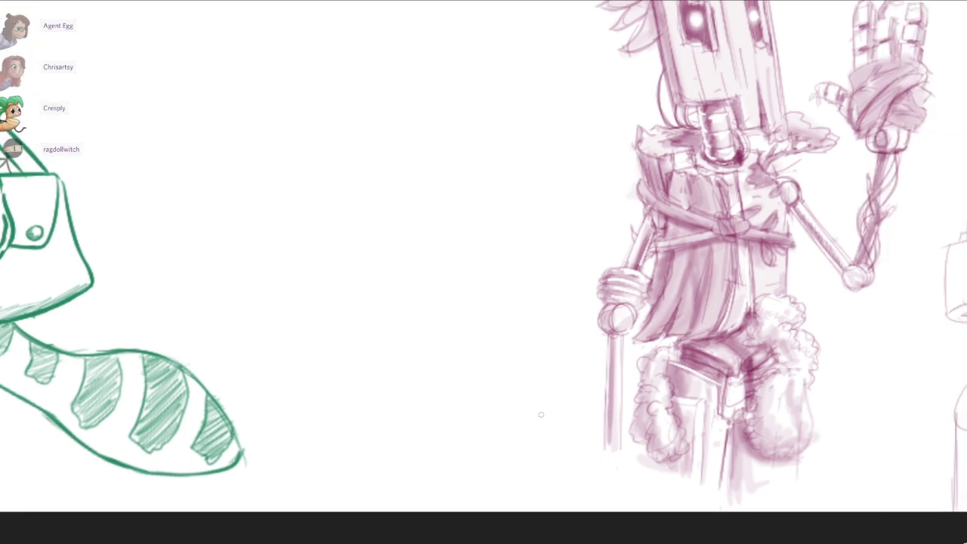
drag(607, 319, 616, 326)
Deepen the torso cloth's shading around the crossed straps, undoing the unwanted strokes on its lower folds.
drag(810, 239, 716, 341)
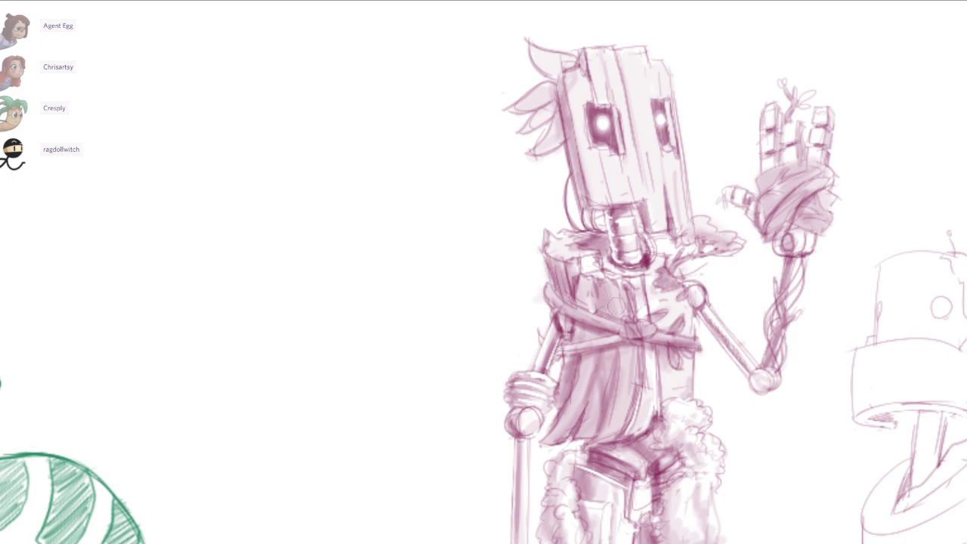
drag(617, 306, 596, 305)
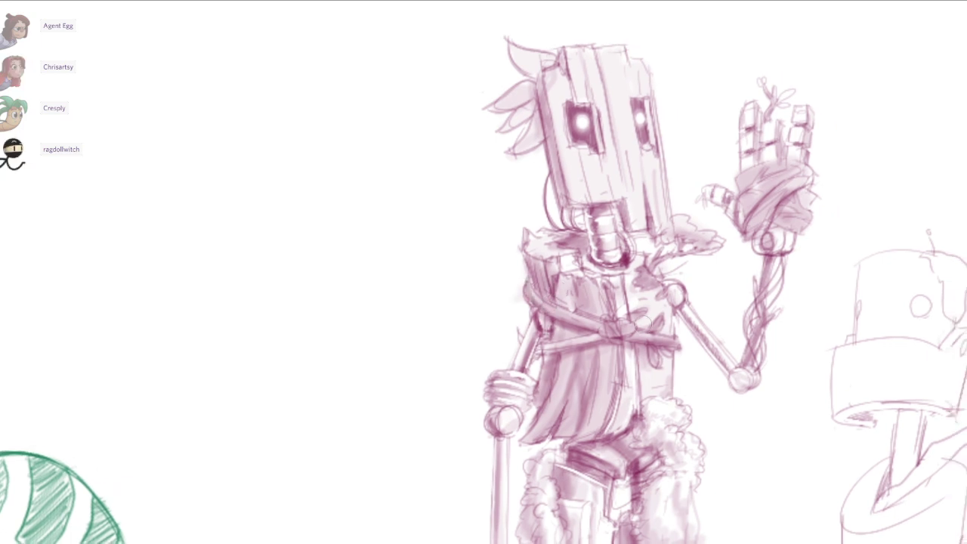
drag(602, 342, 540, 352)
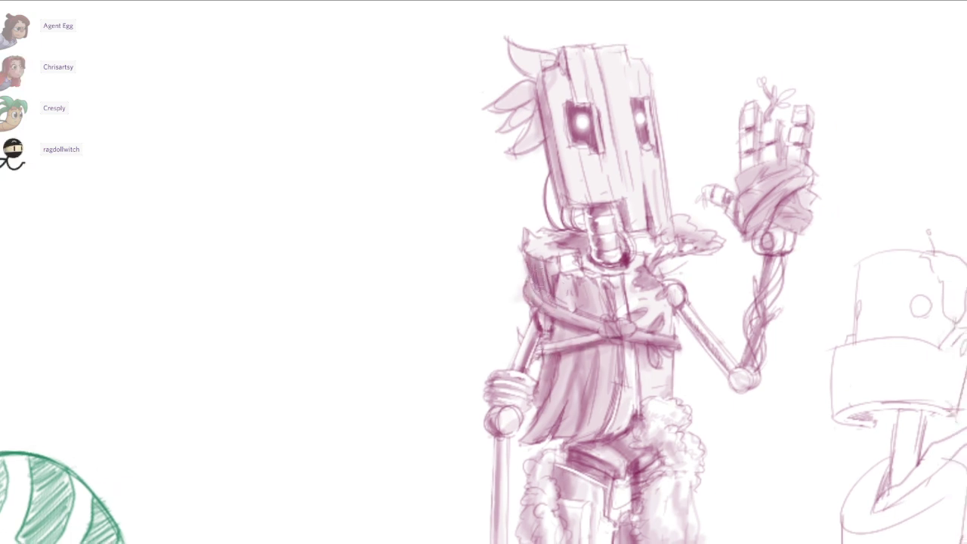
mouse_move(556, 320)
mouse_down()
mouse_move(541, 341)
mouse_move(553, 325)
mouse_up()
drag(566, 271, 598, 316)
drag(549, 368, 538, 412)
drag(572, 357, 539, 447)
key(ctrl+z)
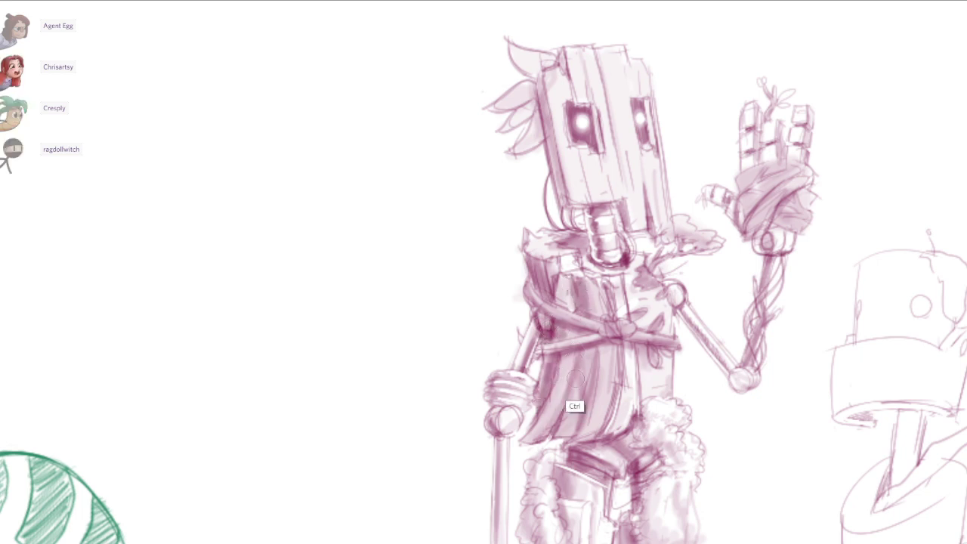
drag(561, 388, 529, 440)
key(ctrl+z)
Shade the raised-arm leg directly below the foliage with dark vertical strokes.
scroll(654, 349, down, 4)
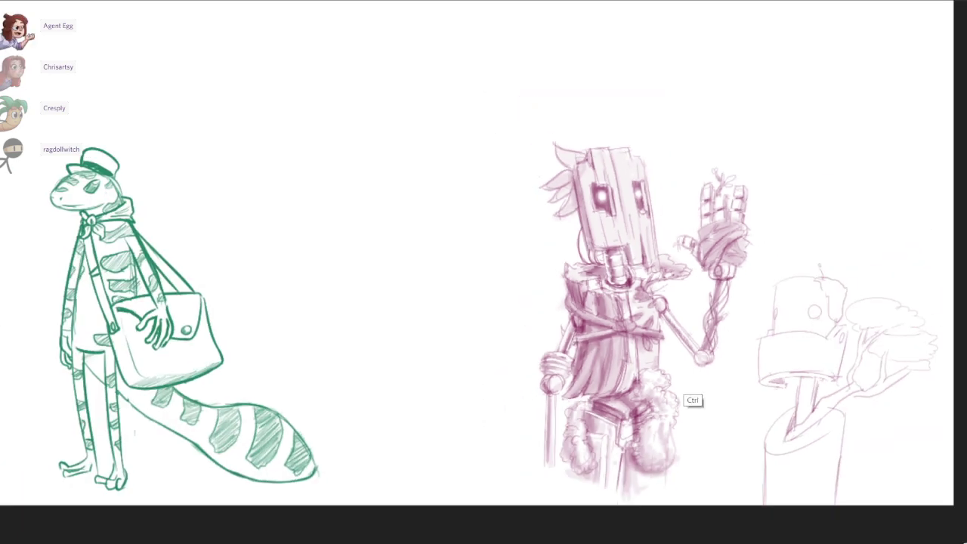
drag(528, 302, 511, 292)
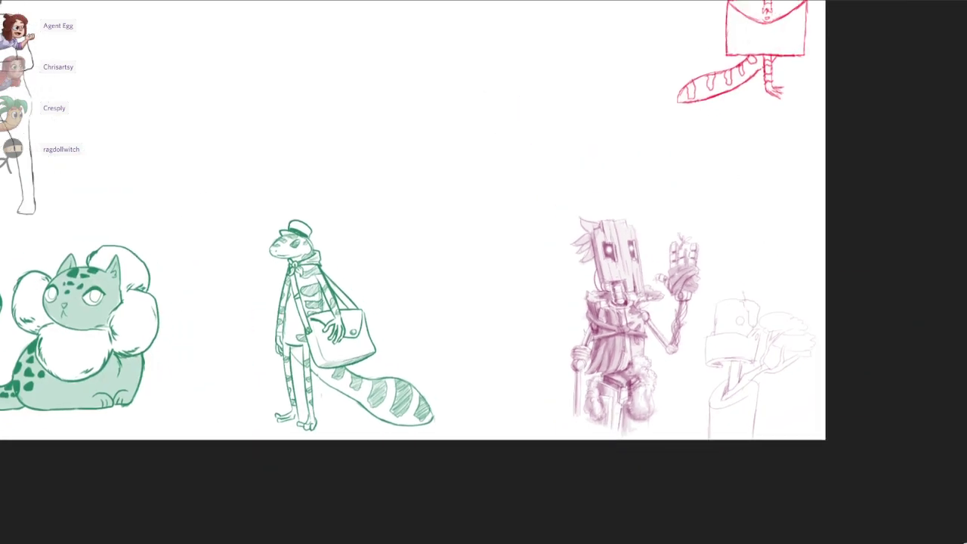
scroll(616, 439, up, 3)
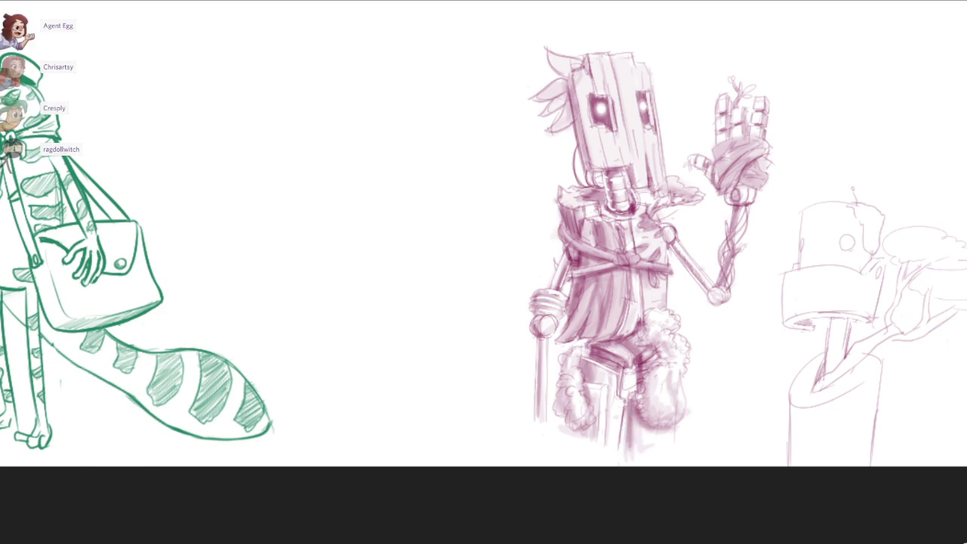
scroll(629, 417, up, 2)
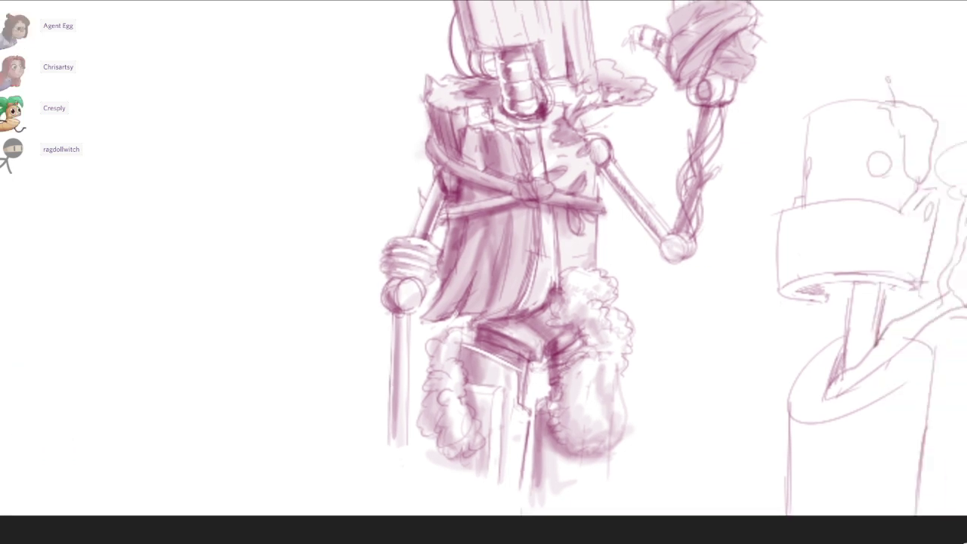
scroll(633, 374, down, 1)
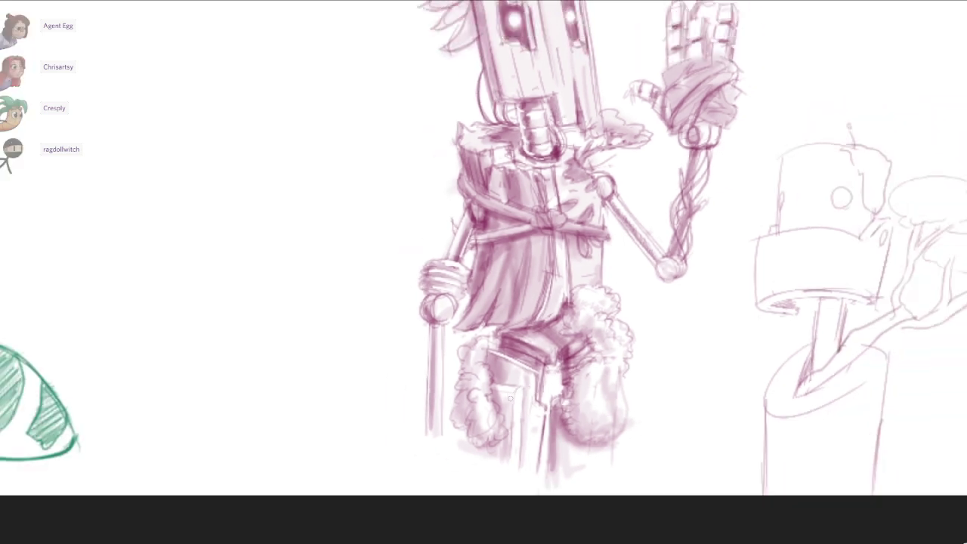
drag(648, 408, 641, 407)
drag(581, 446, 581, 485)
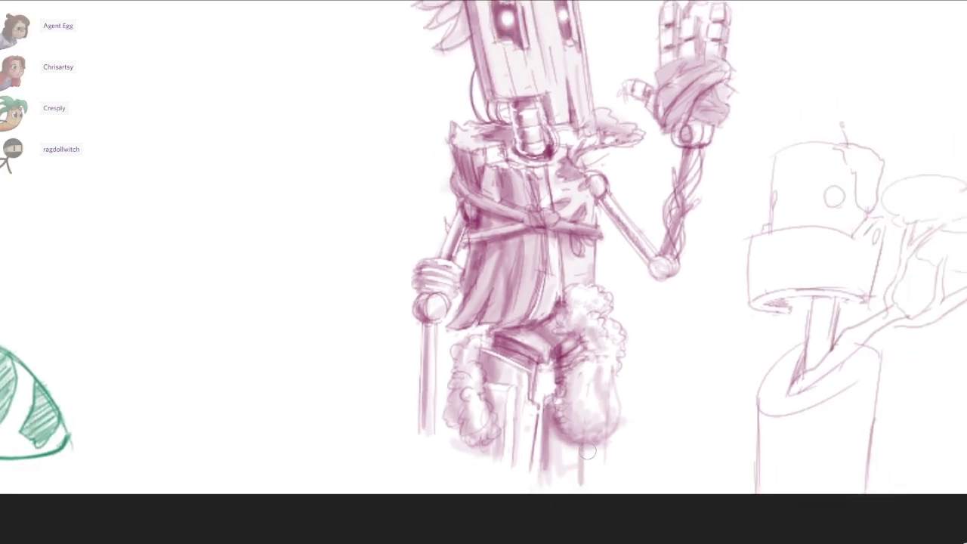
mouse_move(596, 444)
mouse_down()
mouse_move(591, 461)
mouse_move(587, 451)
mouse_move(598, 477)
mouse_up()
drag(602, 442, 594, 483)
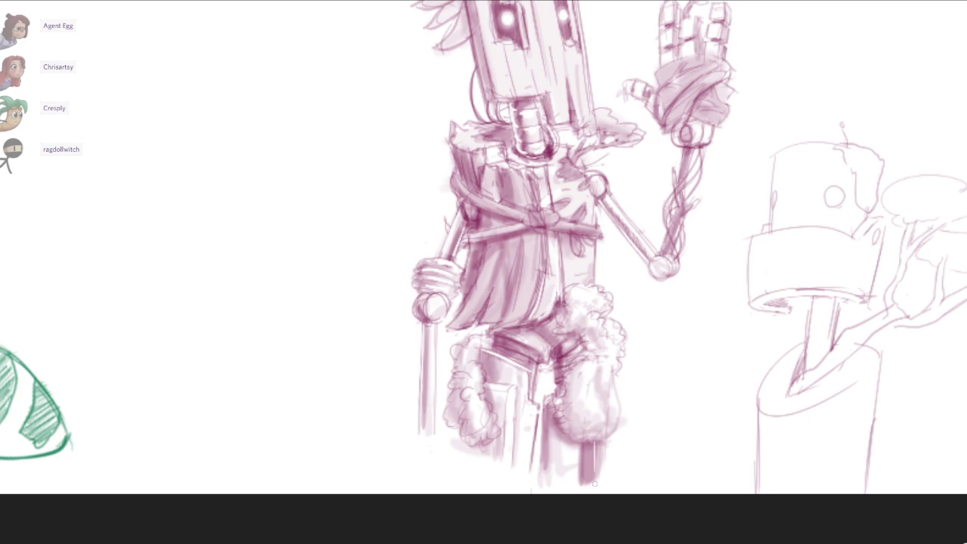
drag(613, 438, 660, 422)
scroll(659, 420, down, 2)
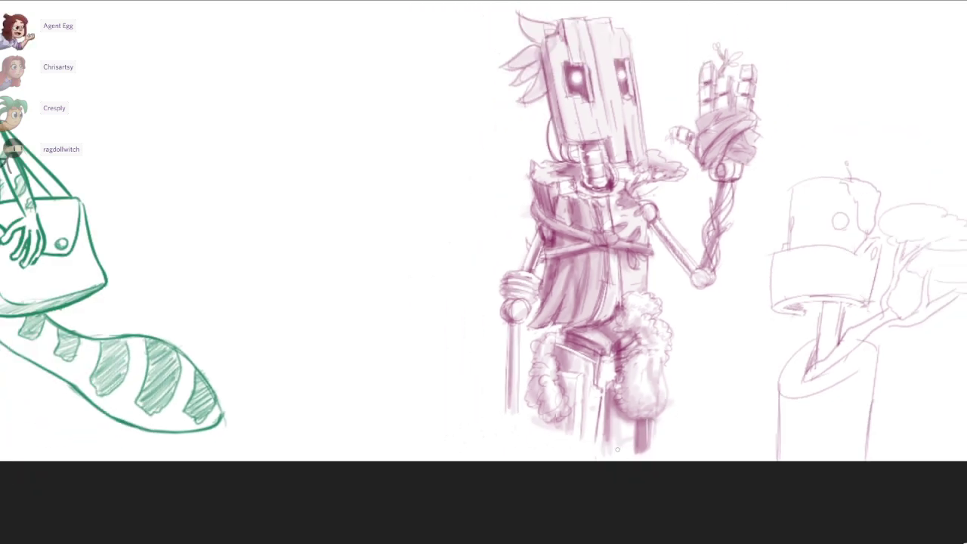
scroll(700, 378, down, 5)
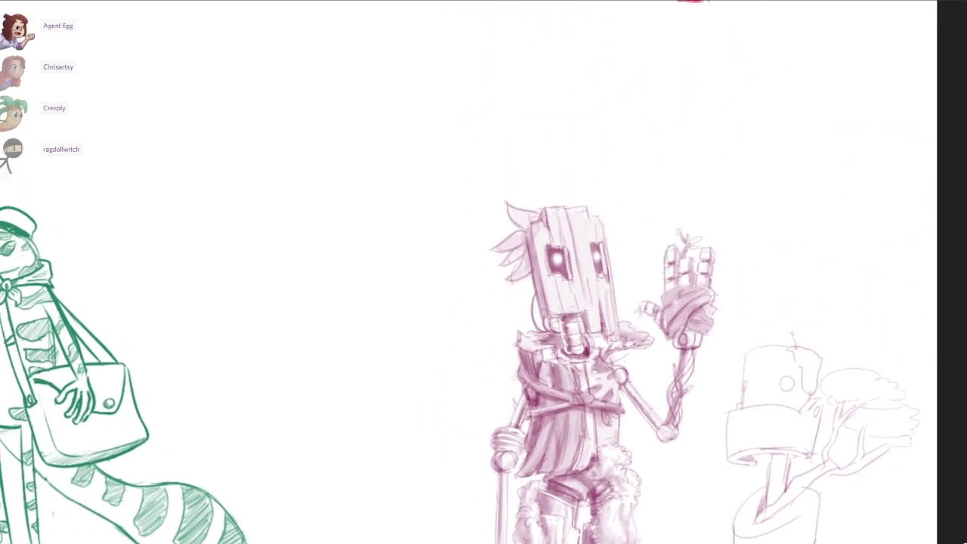
scroll(589, 272, down, 3)
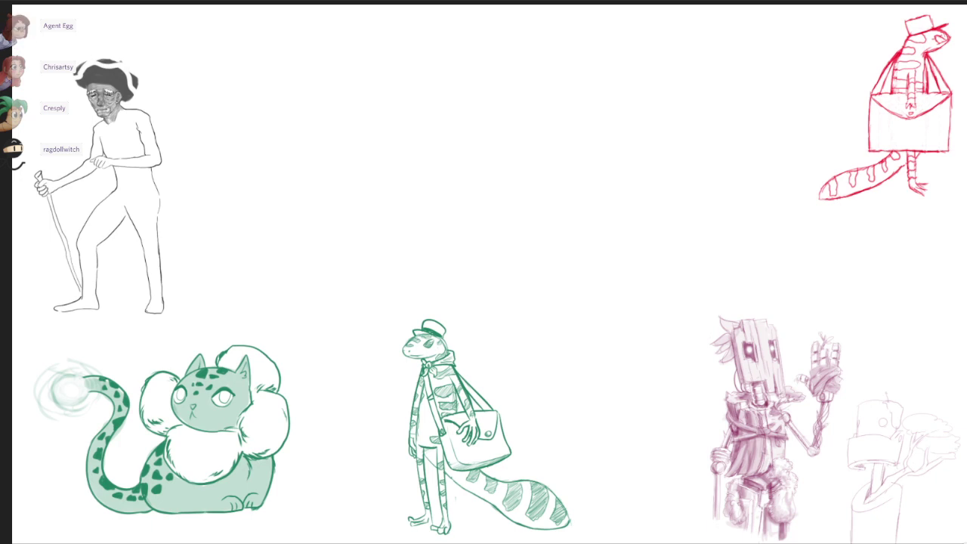
key(ctrl+z)
key(ctrl+z)
drag(77, 83, 138, 78)
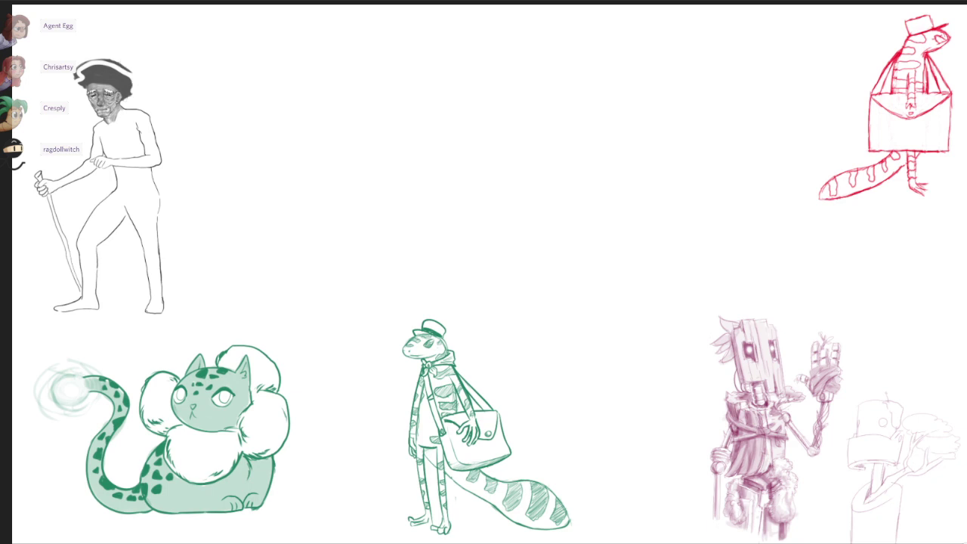
key(ctrl+z)
key(ctrl+z)
key(ctrl+z)
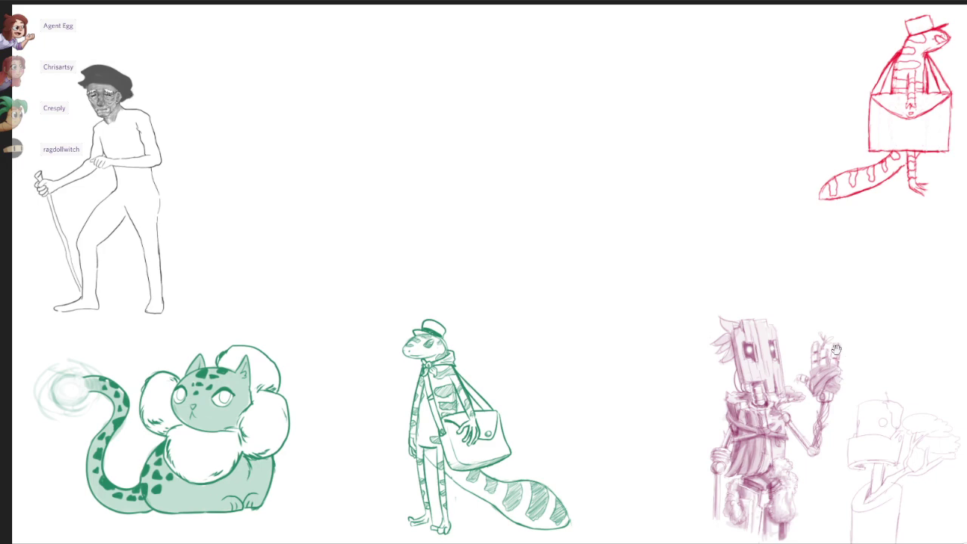
Erase the drooping lower lobe of the raised-arm foliage and sketch the leg's upper edge in its place.
drag(836, 349, 763, 298)
drag(696, 437, 747, 446)
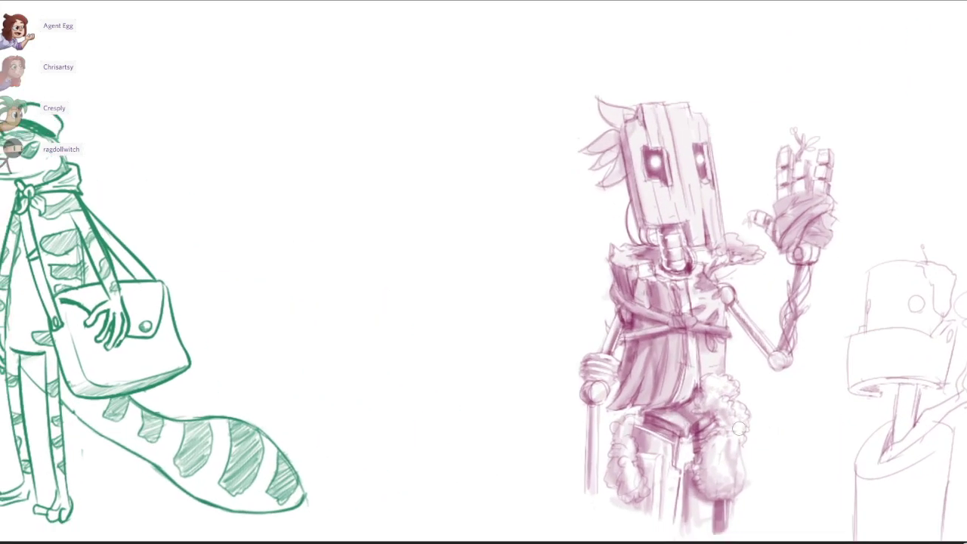
drag(736, 506, 762, 480)
scroll(762, 480, up, 2)
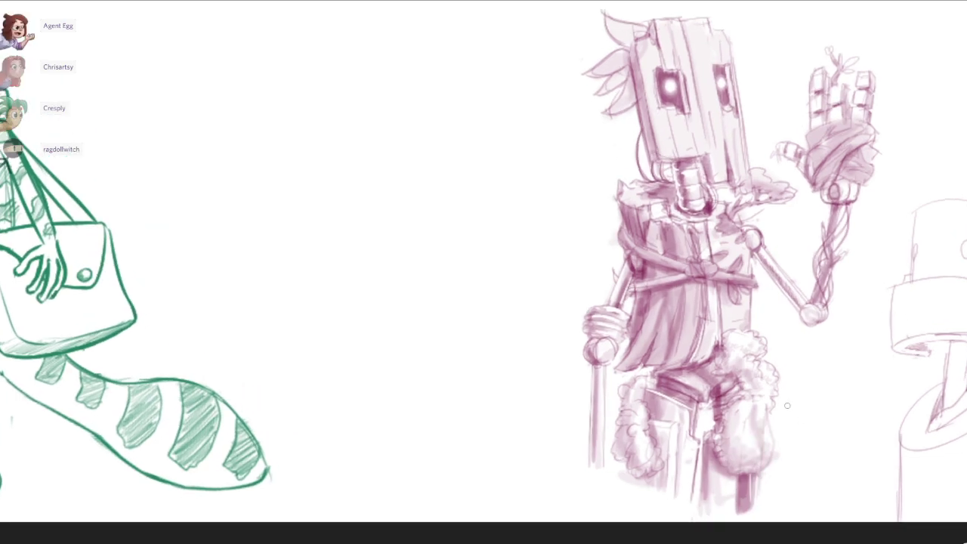
mouse_move(739, 427)
mouse_down()
mouse_move(763, 482)
mouse_move(741, 380)
mouse_move(753, 374)
mouse_up()
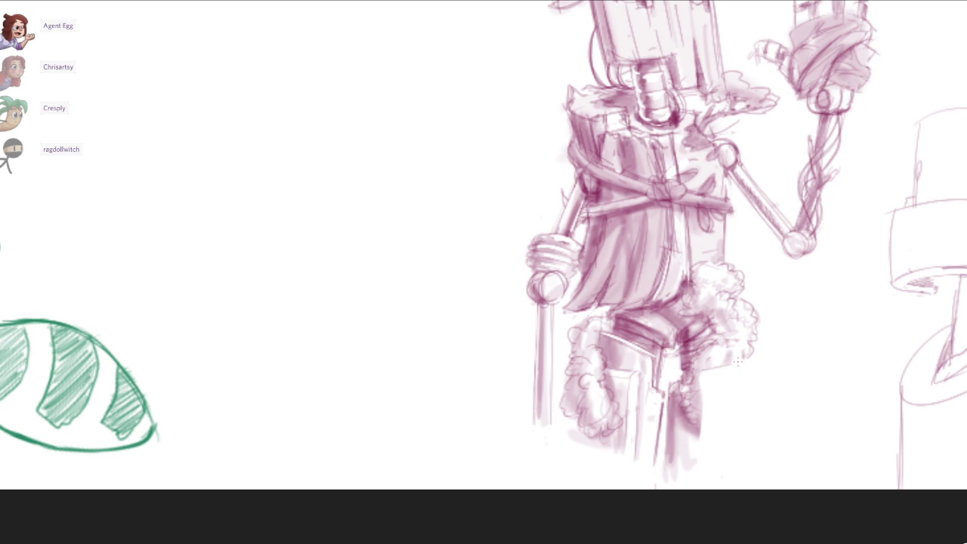
Outline the raised-arm leg as a tapering wooden block and add a short shaded plank along its inner side.
scroll(738, 363, up, 1)
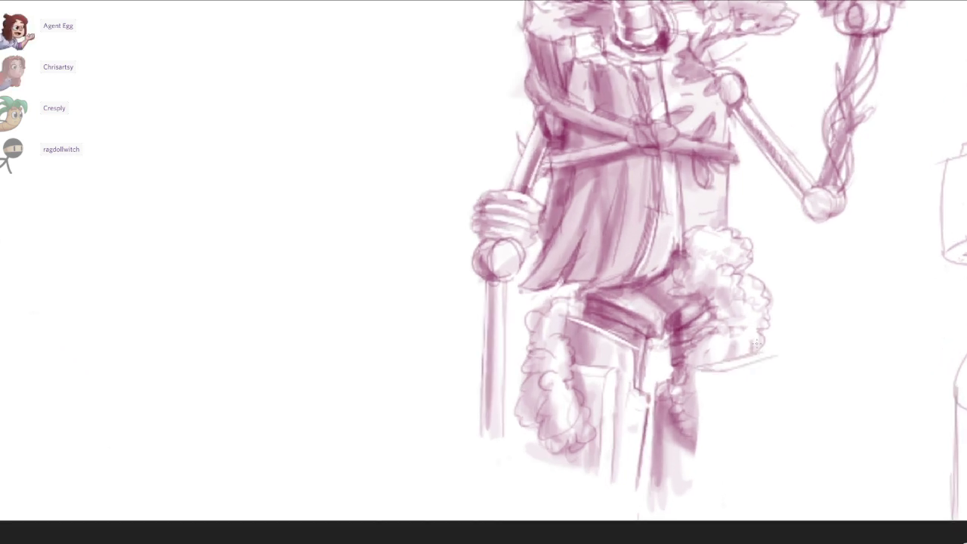
mouse_move(757, 353)
mouse_down()
mouse_move(776, 346)
mouse_move(746, 486)
mouse_up()
drag(772, 381, 754, 486)
key(ctrl+z)
drag(769, 381, 752, 510)
mouse_move(697, 370)
mouse_down()
mouse_move(696, 505)
mouse_move(710, 509)
mouse_move(713, 499)
mouse_up()
key(ctrl+z)
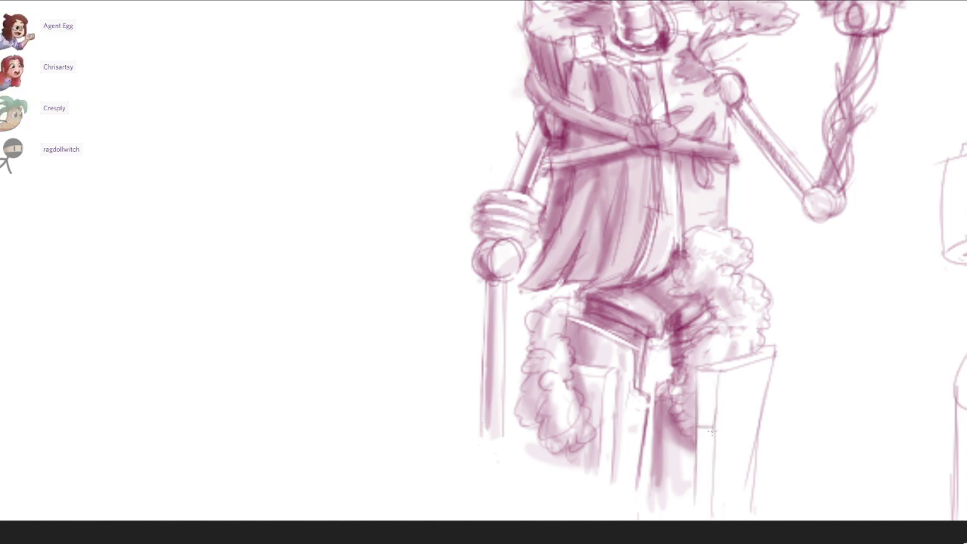
drag(706, 425, 704, 520)
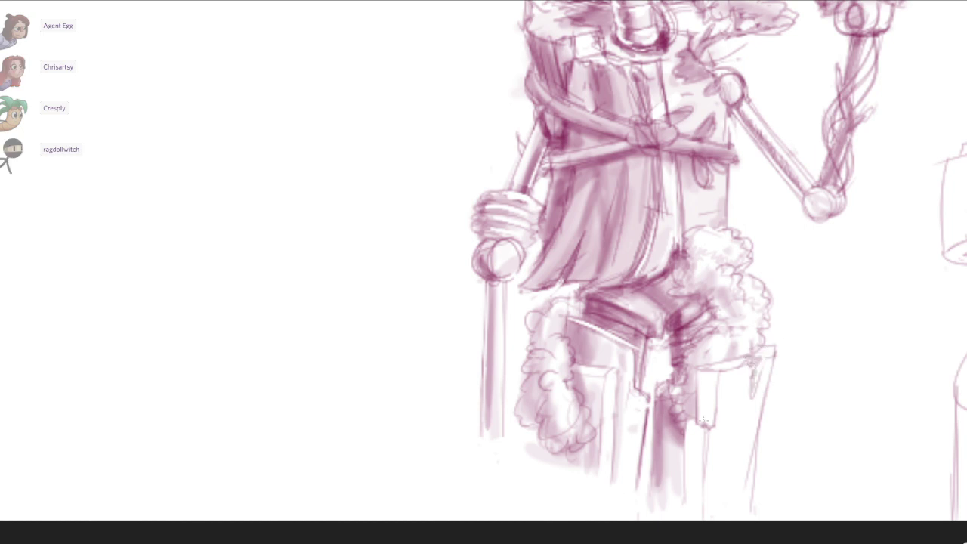
drag(700, 410, 700, 388)
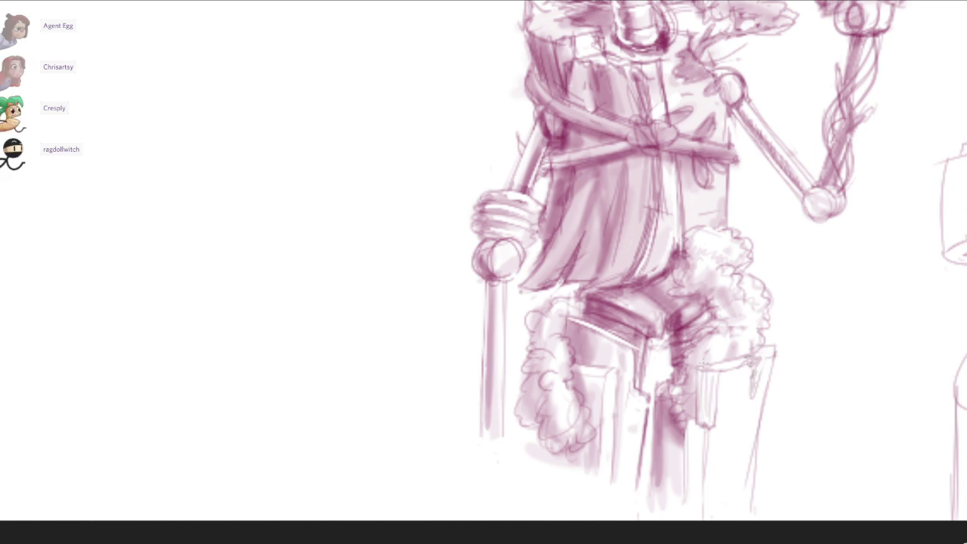
Clear curved bands across the lower part of the raised-arm leg with the eraser, undoing the first trial stroke.
mouse_move(652, 446)
mouse_down()
mouse_move(743, 455)
mouse_move(727, 470)
mouse_move(772, 463)
mouse_up()
key(ctrl+z)
scroll(703, 468, up, 2)
key(e)
drag(630, 438, 778, 453)
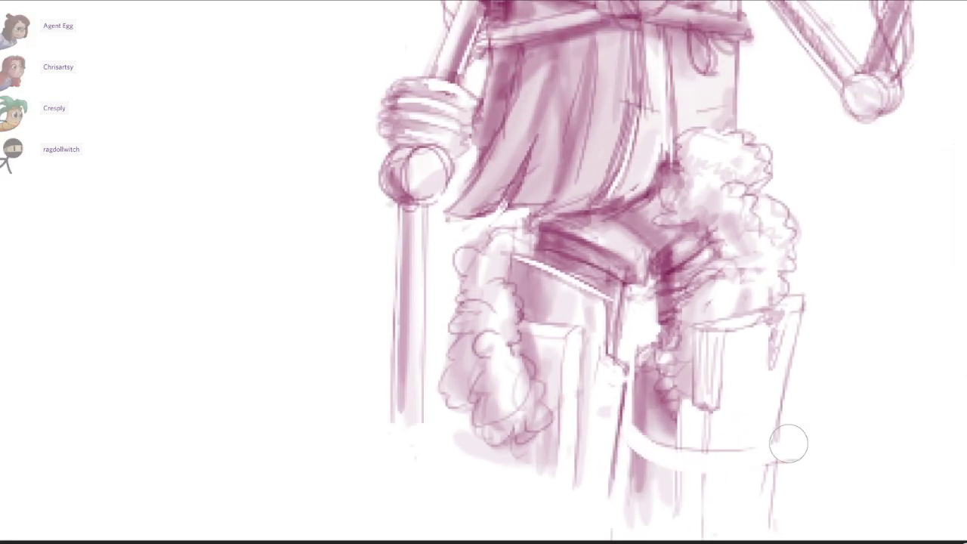
drag(631, 440, 701, 471)
mouse_move(627, 439)
mouse_down()
mouse_move(716, 507)
mouse_move(750, 516)
mouse_up()
mouse_move(661, 459)
mouse_down()
mouse_move(793, 500)
mouse_move(682, 484)
mouse_move(791, 510)
mouse_up()
Outline two converging straps wrapped around the raised-arm leg and add small loops at their outer ends.
key(e)
drag(628, 444, 802, 516)
drag(664, 460, 771, 500)
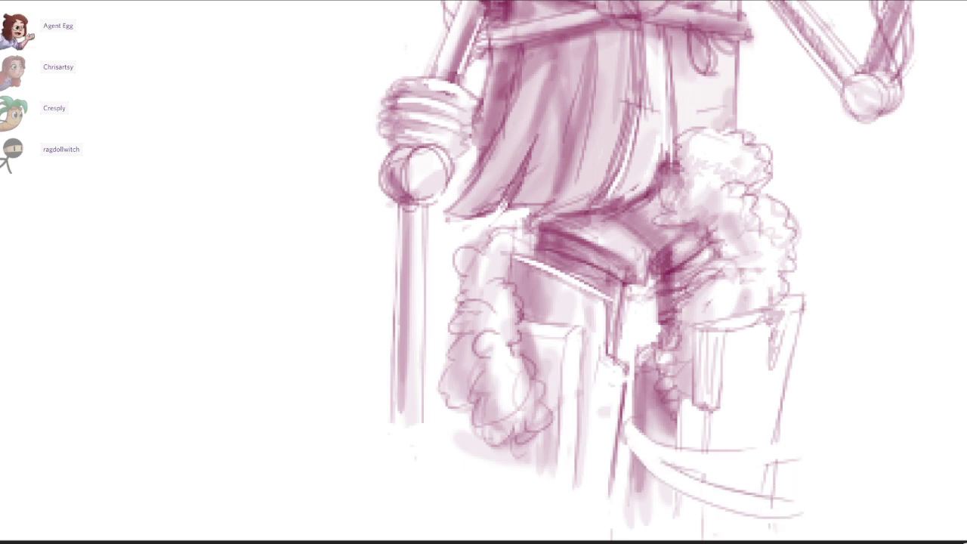
drag(633, 431, 696, 474)
mouse_move(735, 493)
mouse_down()
mouse_move(787, 517)
mouse_move(778, 513)
mouse_up()
mouse_move(778, 443)
mouse_down()
mouse_move(772, 462)
mouse_move(785, 436)
mouse_move(766, 443)
mouse_up()
drag(693, 451, 777, 449)
mouse_move(676, 461)
mouse_down()
mouse_move(797, 458)
mouse_move(799, 432)
mouse_up()
drag(778, 488, 787, 500)
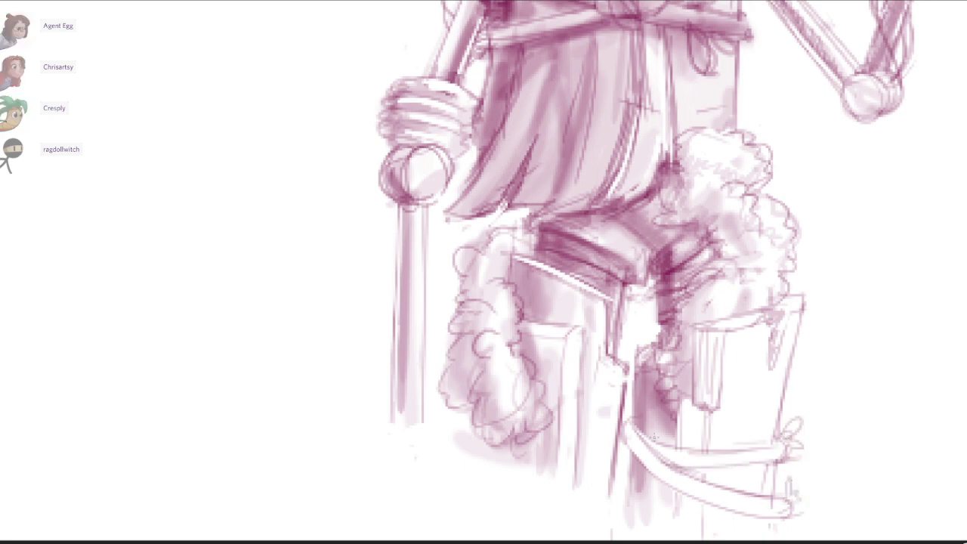
Add small curved strokes under the foliage just above the straps' inner end, undoing the first trial stroke.
mouse_move(651, 457)
mouse_down()
mouse_move(629, 471)
mouse_move(654, 470)
mouse_up()
drag(836, 350, 813, 368)
key(ctrl+z)
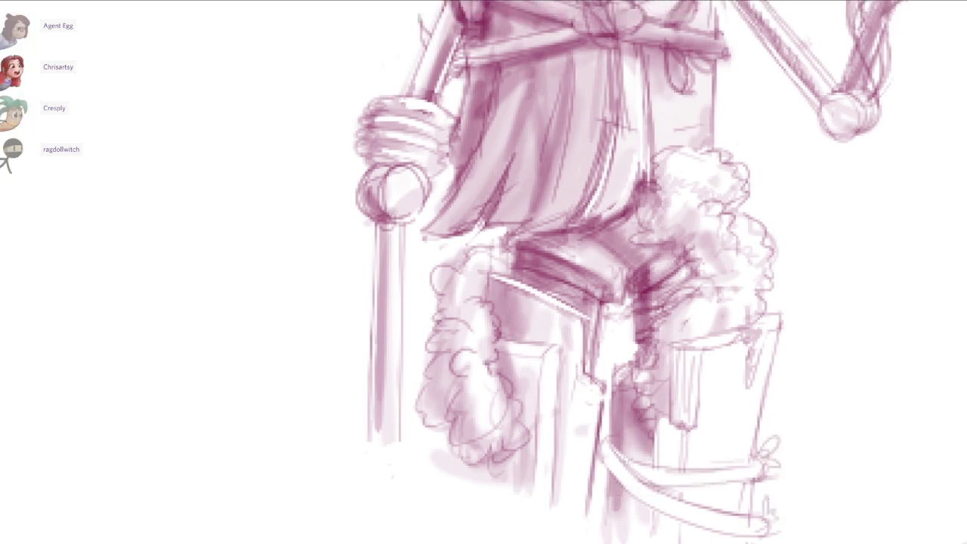
drag(619, 452, 636, 462)
drag(633, 448, 650, 463)
drag(836, 350, 809, 303)
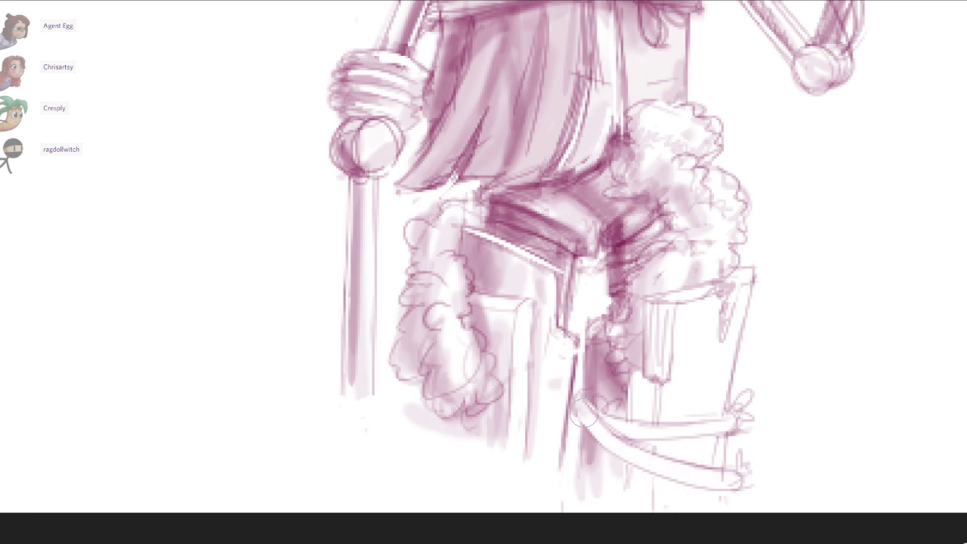
Shade the two straps around the raised-arm leg with a soft mid-tone along their length.
drag(584, 412, 724, 480)
drag(613, 434, 720, 433)
drag(639, 430, 744, 424)
mouse_move(575, 399)
mouse_down()
mouse_move(745, 486)
mouse_move(627, 463)
mouse_move(718, 483)
mouse_up()
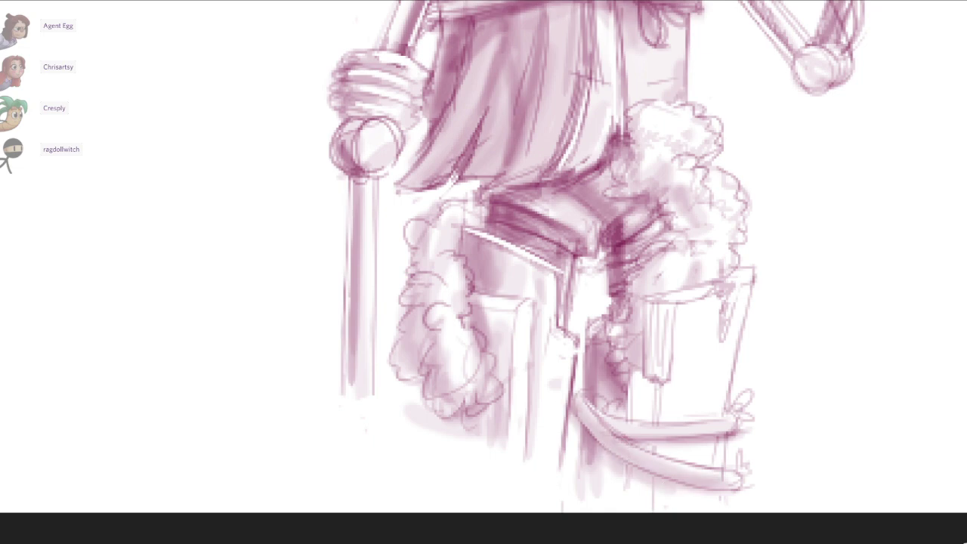
drag(601, 411, 647, 427)
Lay a light tone over the short plank and the front face of the raised-arm leg above the straps.
drag(665, 303, 655, 378)
drag(660, 337, 640, 400)
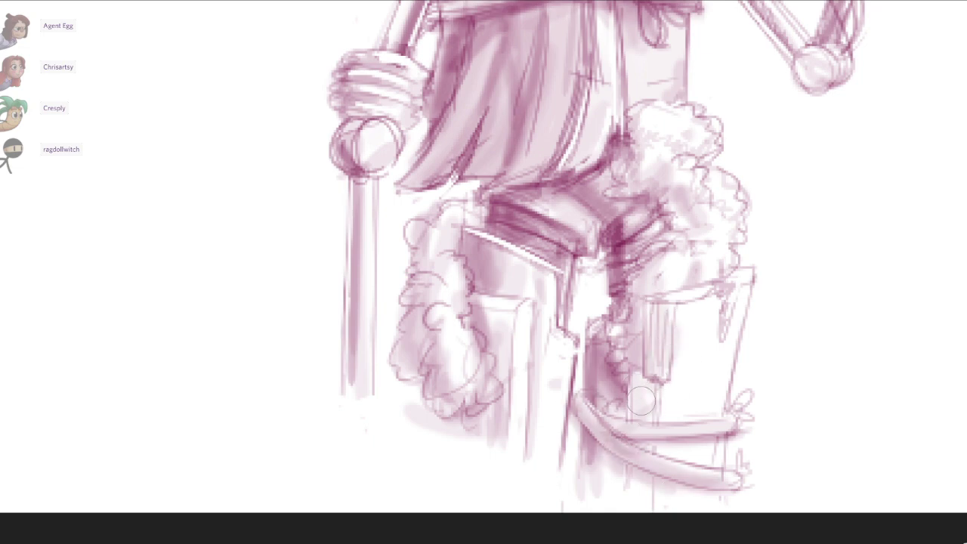
drag(680, 295, 673, 414)
drag(726, 286, 706, 412)
drag(737, 340, 729, 408)
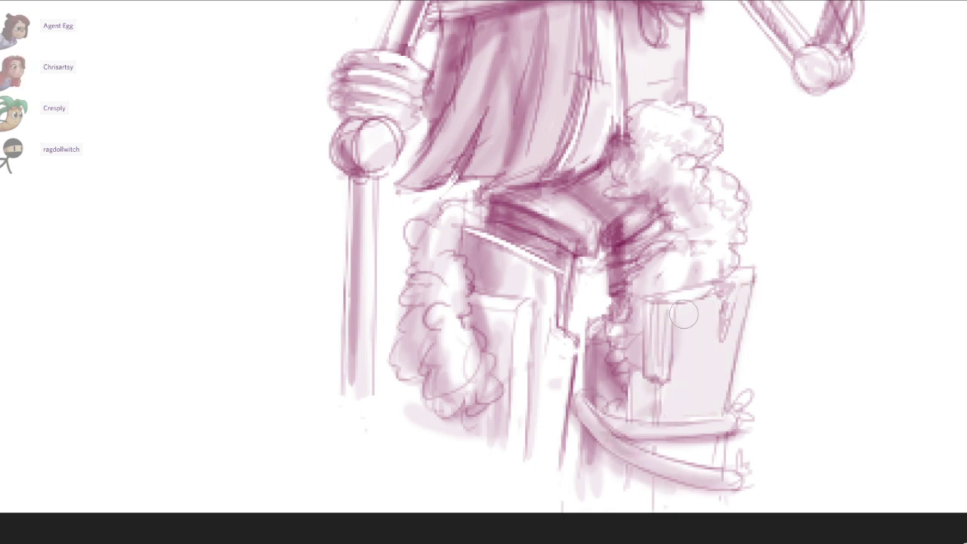
Darken the raised-arm leg's front face with a second layer of vertical strokes up to its outer edge.
drag(684, 314, 671, 417)
drag(710, 291, 703, 412)
drag(733, 306, 724, 405)
drag(669, 378, 657, 417)
mouse_move(684, 302)
mouse_down()
mouse_move(672, 408)
mouse_move(706, 296)
mouse_move(725, 427)
mouse_up()
drag(736, 291, 748, 333)
Shade the wood of the raised-arm leg between and below the two straps.
drag(684, 378, 656, 434)
drag(718, 438, 674, 454)
drag(674, 453, 710, 453)
drag(703, 495, 666, 498)
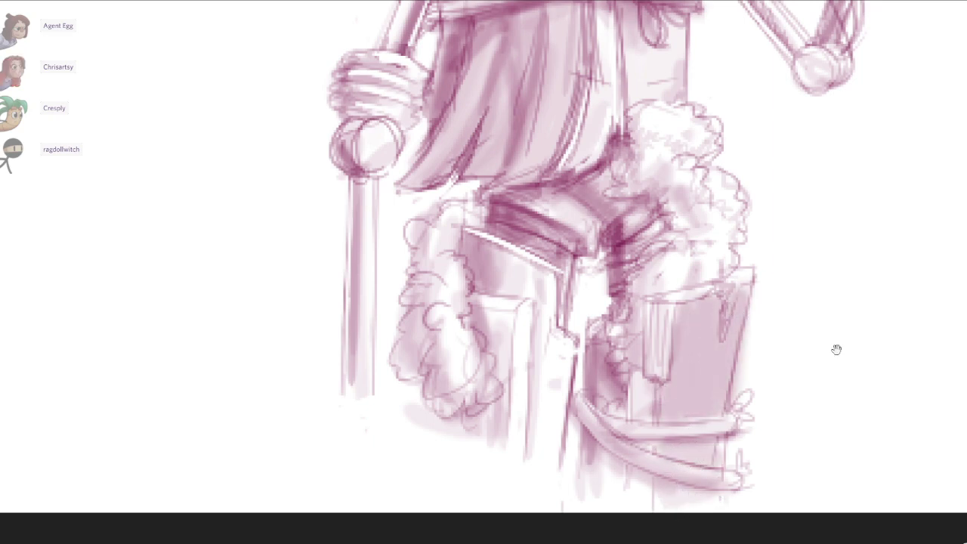
Deepen the raised-arm leg's shading with long vertical strokes on its front face, short plank and inner side.
drag(837, 350, 833, 392)
drag(673, 371, 665, 446)
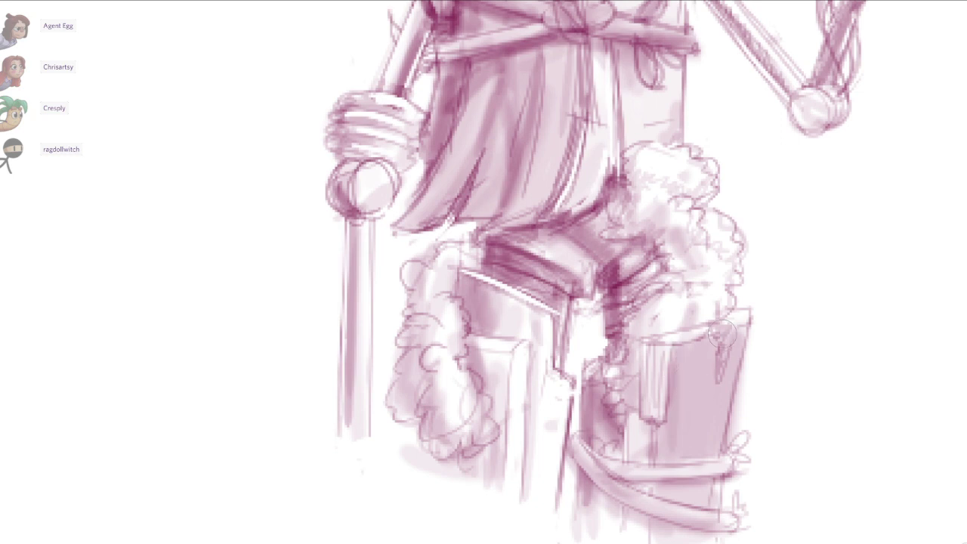
drag(725, 321, 714, 445)
drag(694, 378, 688, 454)
mouse_move(647, 341)
mouse_down()
mouse_move(653, 417)
mouse_move(635, 404)
mouse_move(617, 420)
mouse_move(620, 455)
mouse_up()
drag(632, 353, 617, 473)
drag(736, 340, 625, 425)
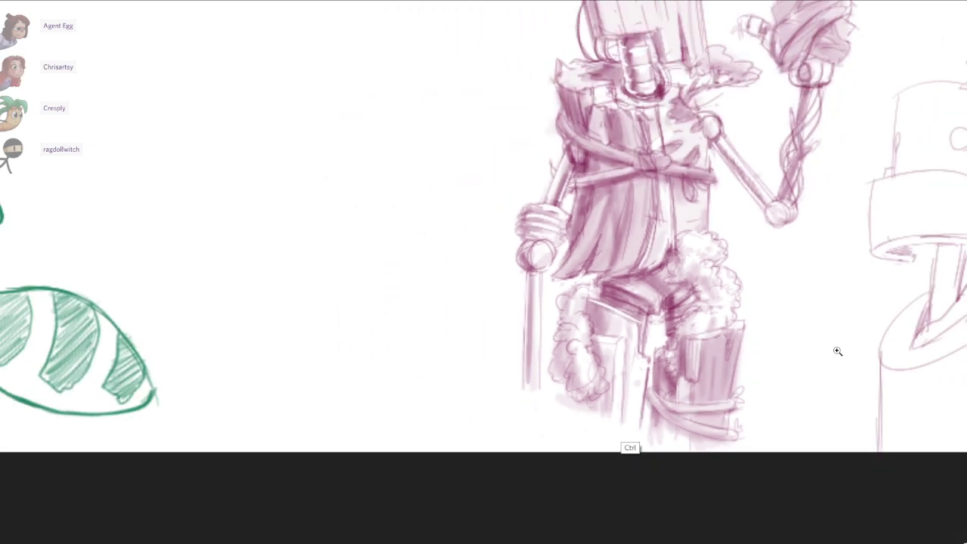
Review the whole robot character from head to legs and compare it with the other designs on the canvas.
drag(838, 352, 777, 357)
scroll(837, 352, down, 3)
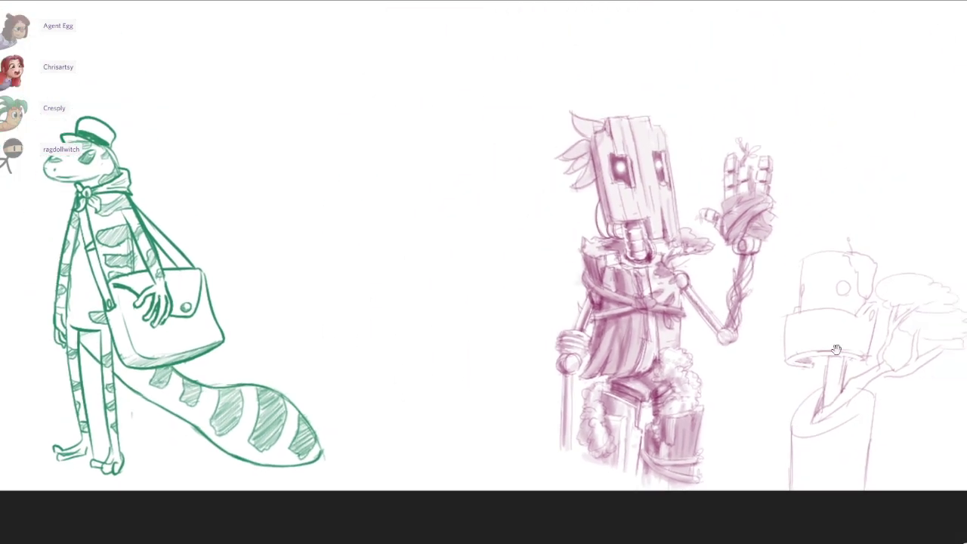
drag(837, 349, 821, 402)
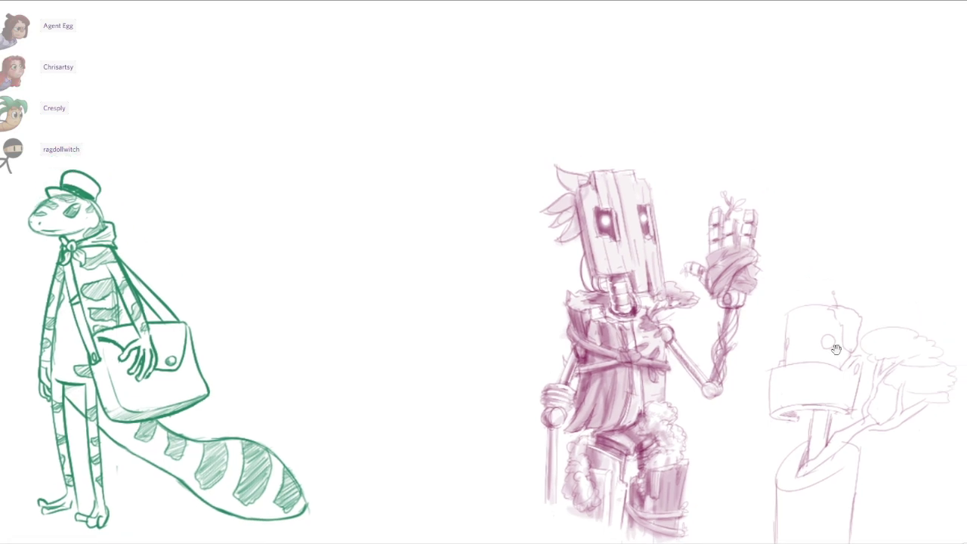
drag(837, 349, 803, 327)
drag(559, 189, 552, 210)
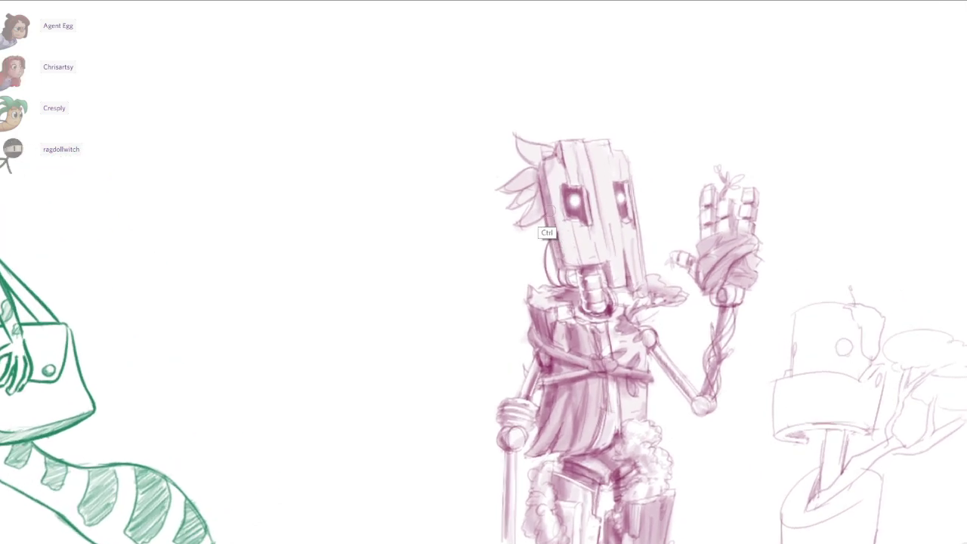
drag(716, 402, 727, 346)
scroll(728, 347, down, 1)
drag(796, 326, 836, 350)
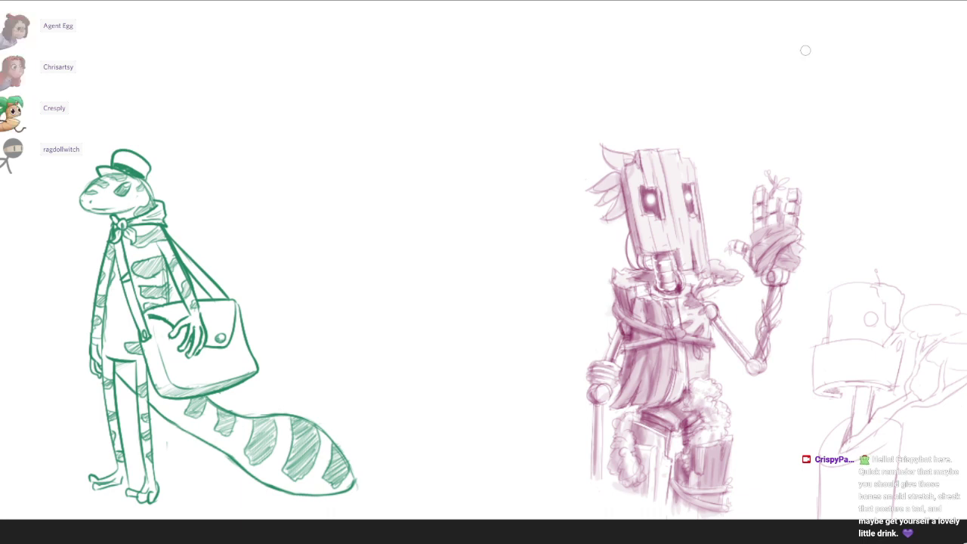
scroll(795, 531, down, 1)
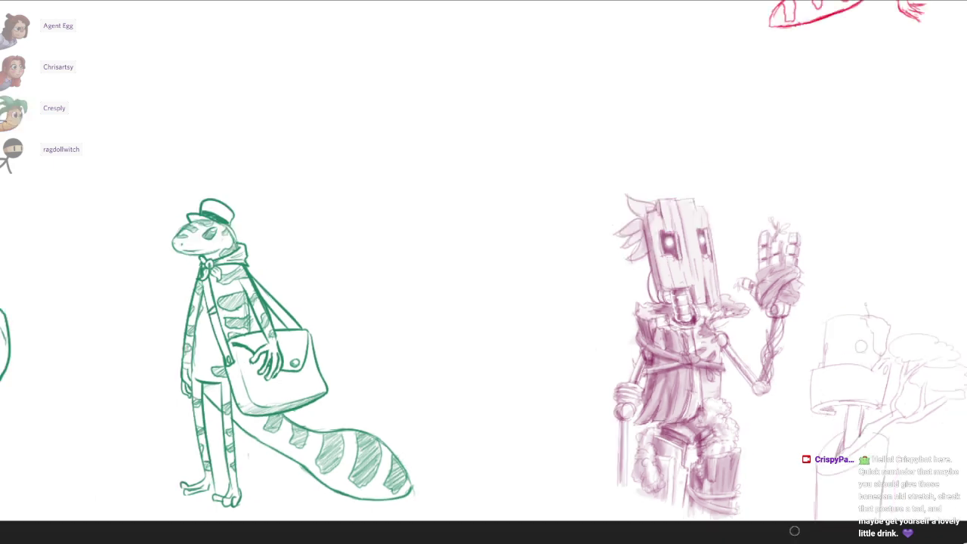
drag(797, 363, 845, 461)
scroll(846, 453, down, 1)
scroll(824, 370, down, 5)
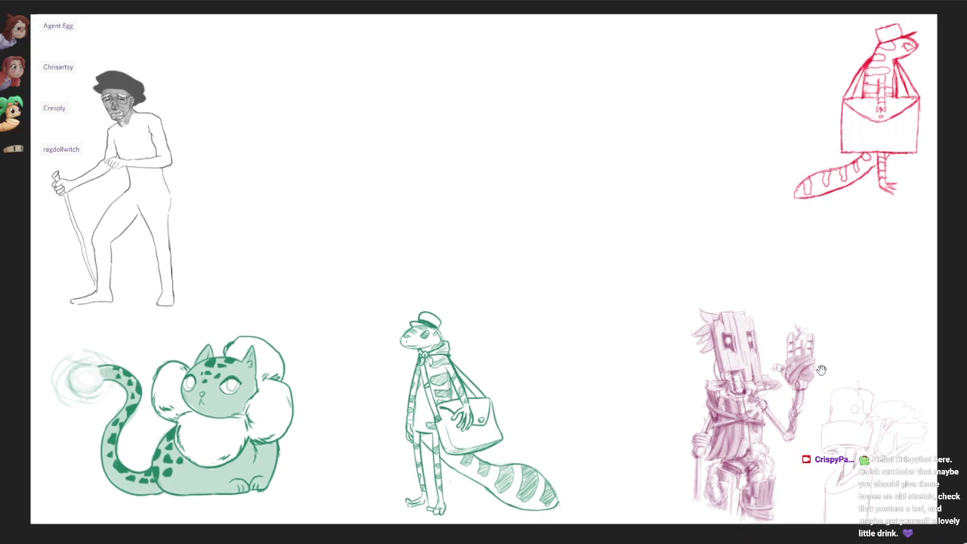
scroll(825, 369, up, 2)
scroll(820, 370, up, 3)
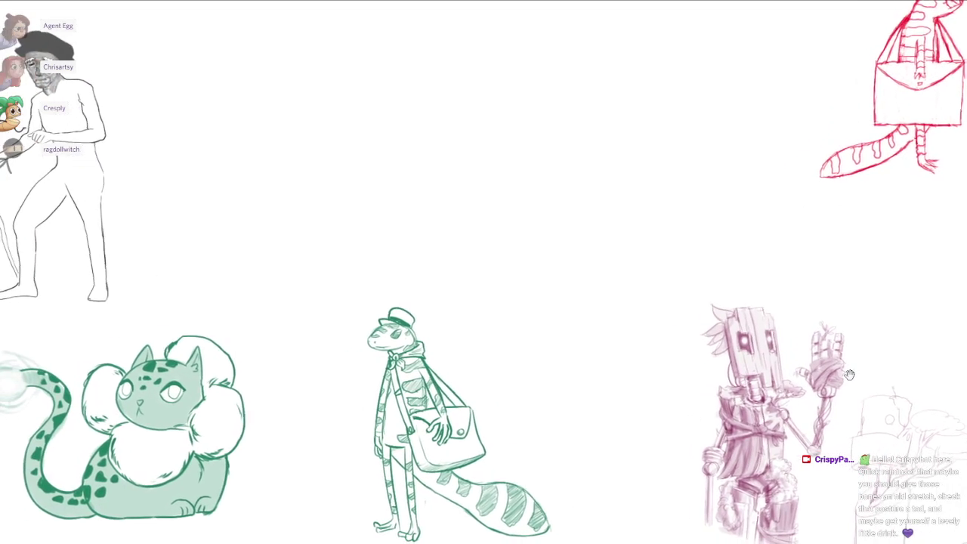
scroll(810, 371, down, 4)
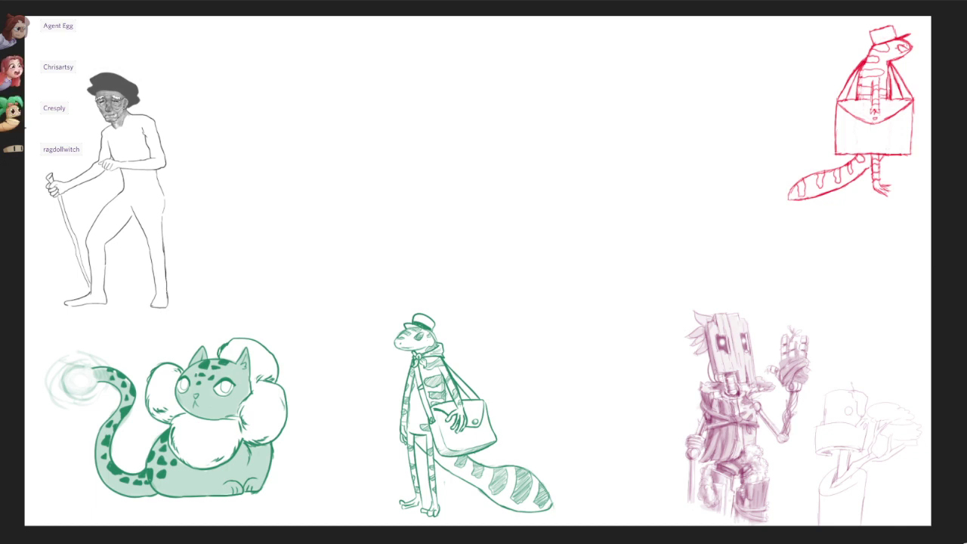
mouse_move(110, 64)
mouse_down()
mouse_move(92, 121)
mouse_move(81, 121)
mouse_up()
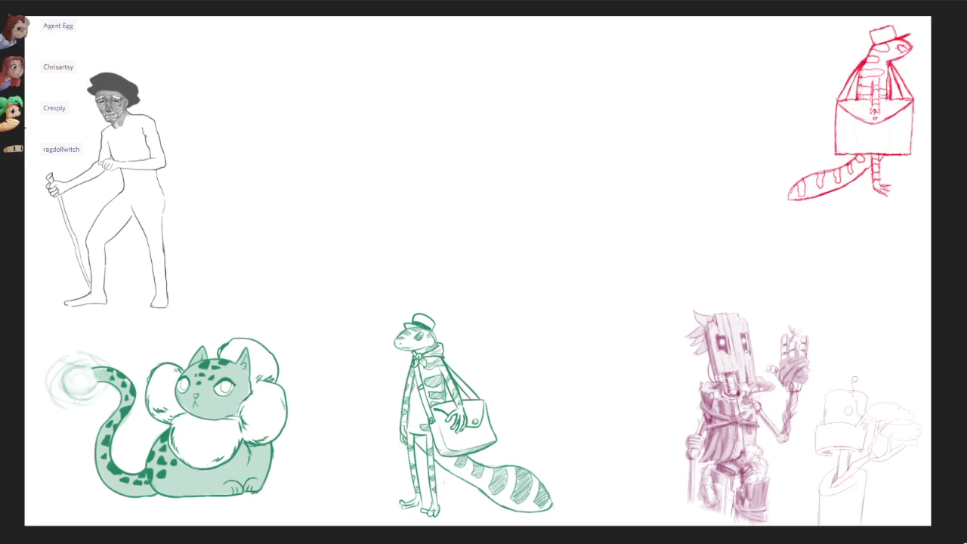
Lay a darker base tone over the robot's wooden head planks, around and between the glowing eyes.
drag(855, 380, 764, 348)
drag(632, 342, 952, 345)
drag(607, 230, 615, 302)
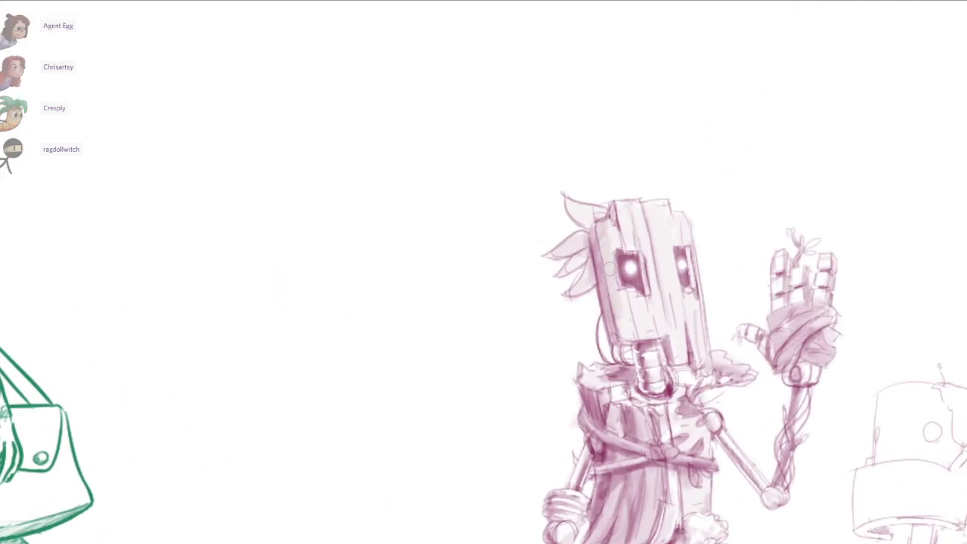
mouse_move(609, 268)
mouse_down()
mouse_move(627, 220)
mouse_move(646, 211)
mouse_move(630, 214)
mouse_up()
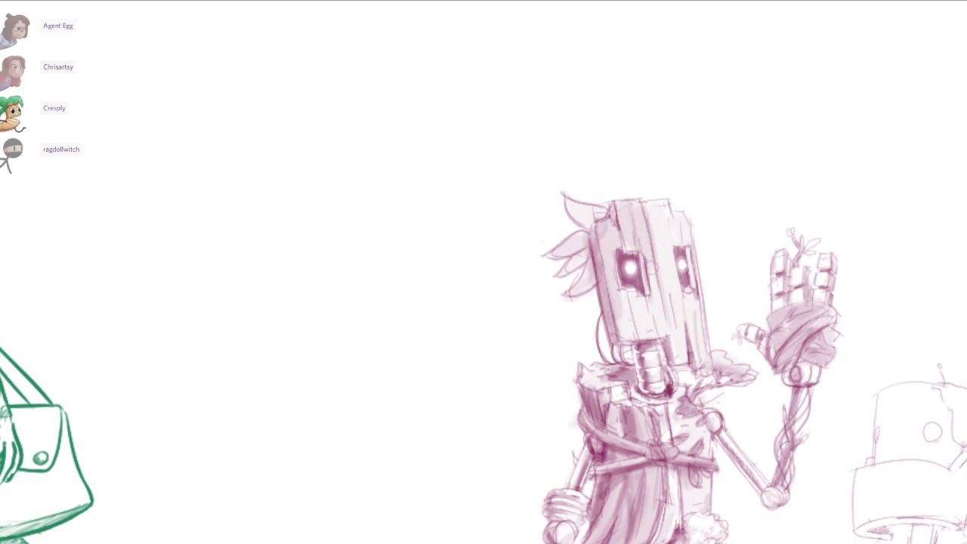
mouse_move(652, 268)
mouse_down()
mouse_move(658, 322)
mouse_move(647, 332)
mouse_move(672, 297)
mouse_up()
mouse_move(650, 237)
mouse_down()
mouse_move(670, 217)
mouse_move(675, 240)
mouse_move(688, 235)
mouse_up()
mouse_move(682, 334)
mouse_down()
mouse_move(681, 291)
mouse_move(693, 297)
mouse_up()
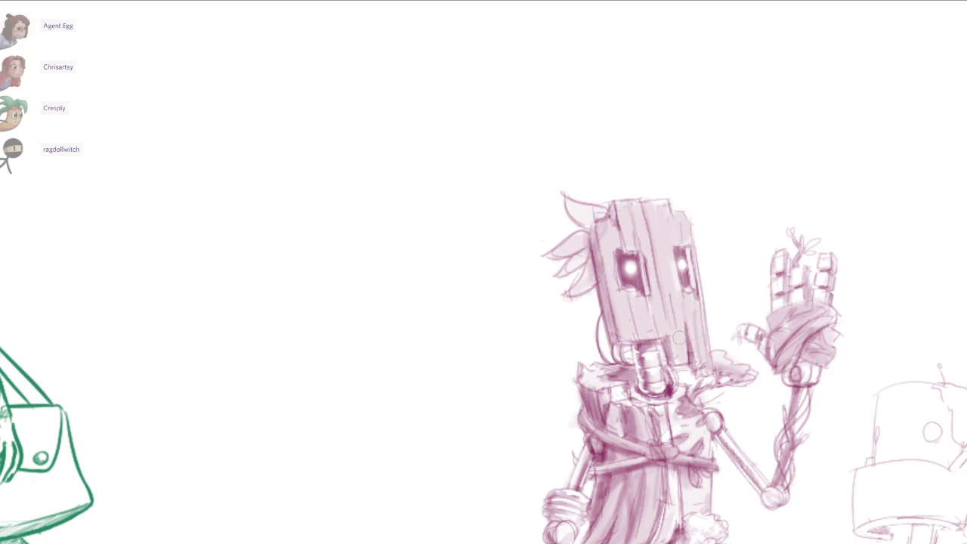
Build up vertical shading along the head's individual planks, undoing the trial stroke on the leaf-side edge.
drag(646, 218, 659, 308)
mouse_move(605, 236)
mouse_down()
mouse_move(621, 331)
mouse_move(624, 207)
mouse_move(648, 253)
mouse_move(654, 332)
mouse_move(626, 300)
mouse_move(649, 333)
mouse_up()
drag(661, 263, 663, 295)
drag(665, 216, 678, 356)
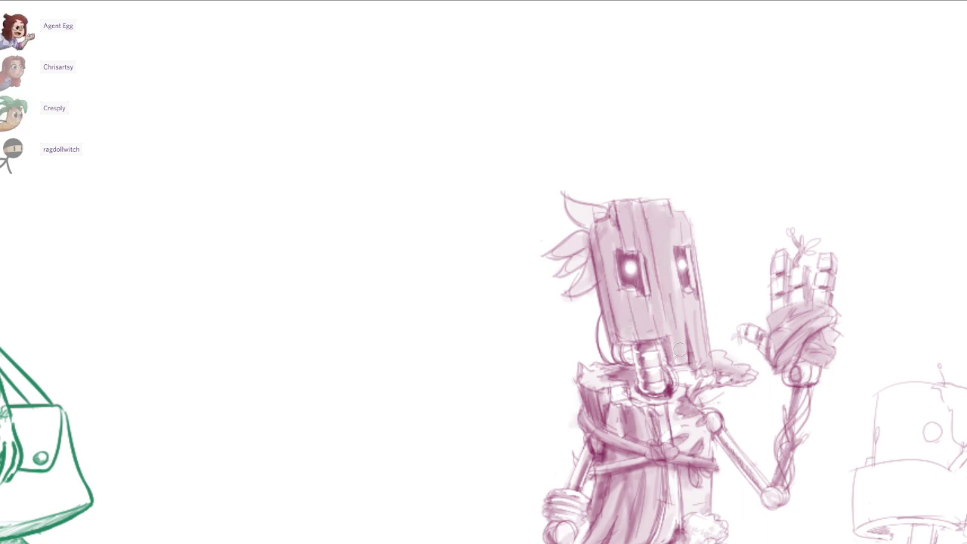
mouse_move(680, 262)
mouse_down()
mouse_move(684, 323)
mouse_move(704, 360)
mouse_move(680, 236)
mouse_up()
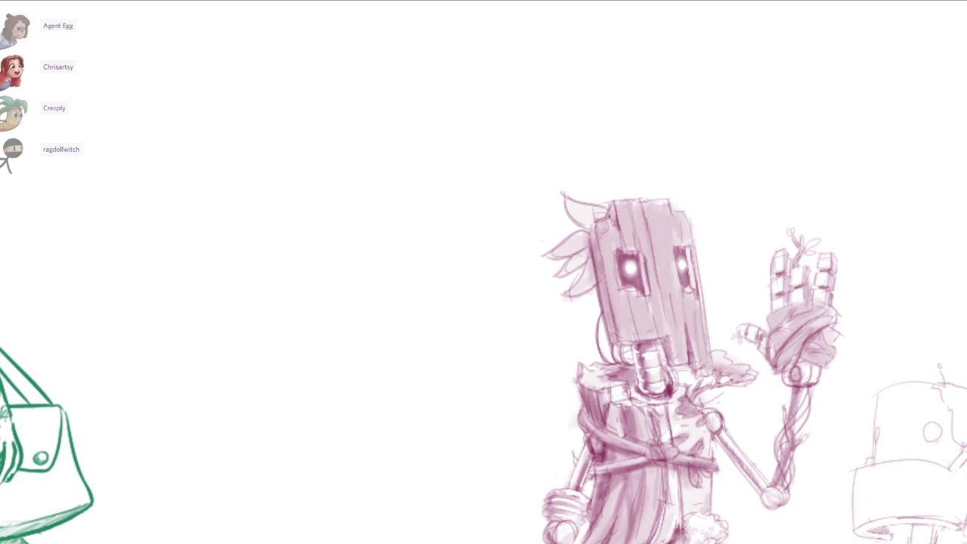
mouse_move(602, 226)
mouse_down()
mouse_move(622, 329)
mouse_move(606, 298)
mouse_up()
key(ctrl+z)
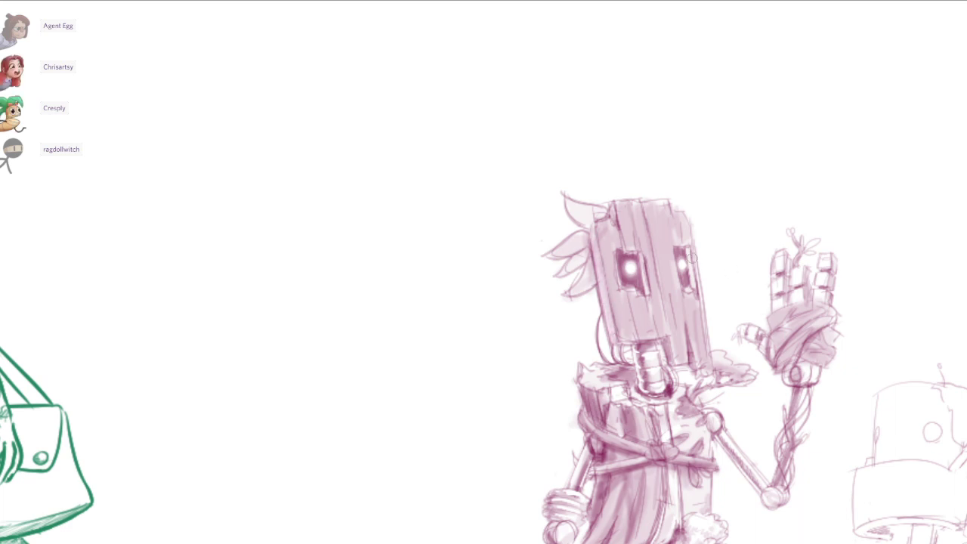
Touch up the tone of the head planks around and below the eyes.
drag(683, 342, 454, 487)
drag(633, 300, 727, 180)
drag(647, 276, 670, 200)
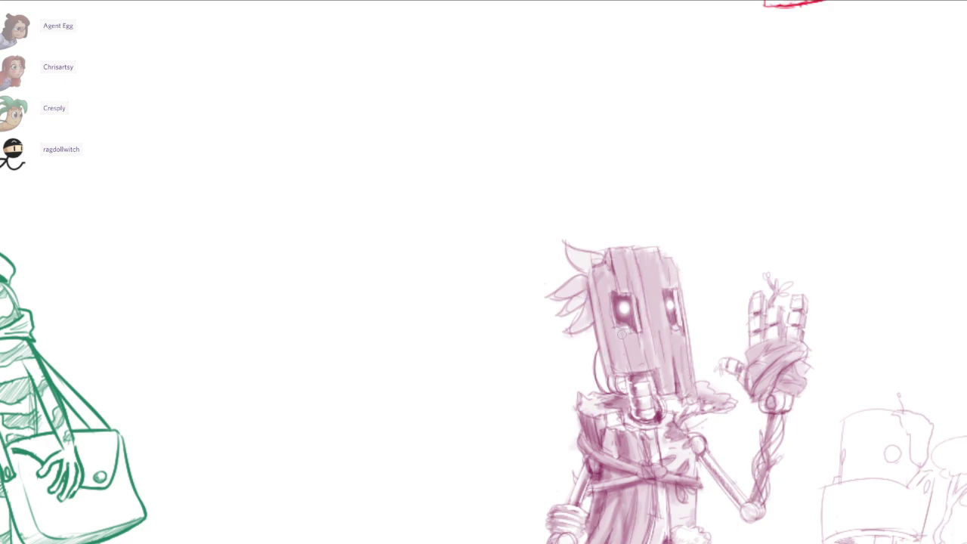
key(ctrl+0)
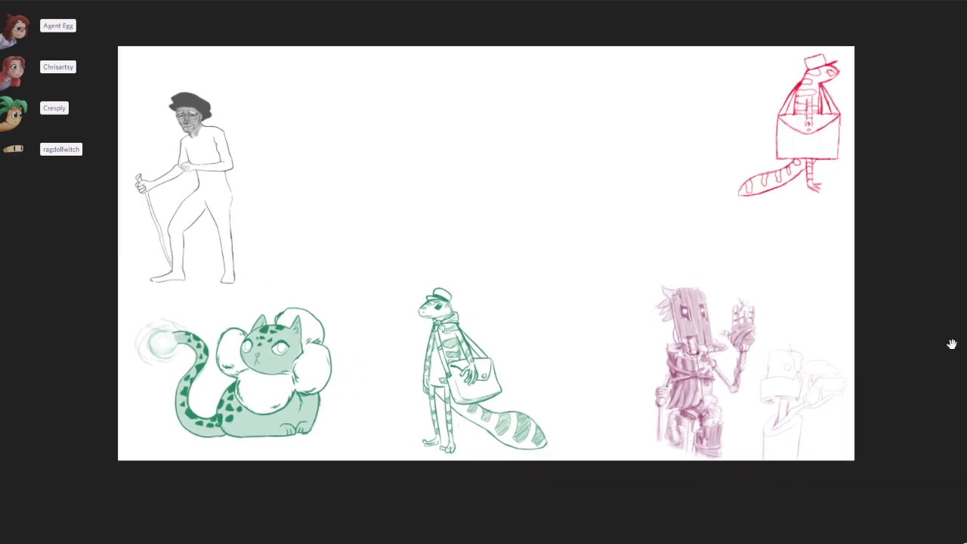